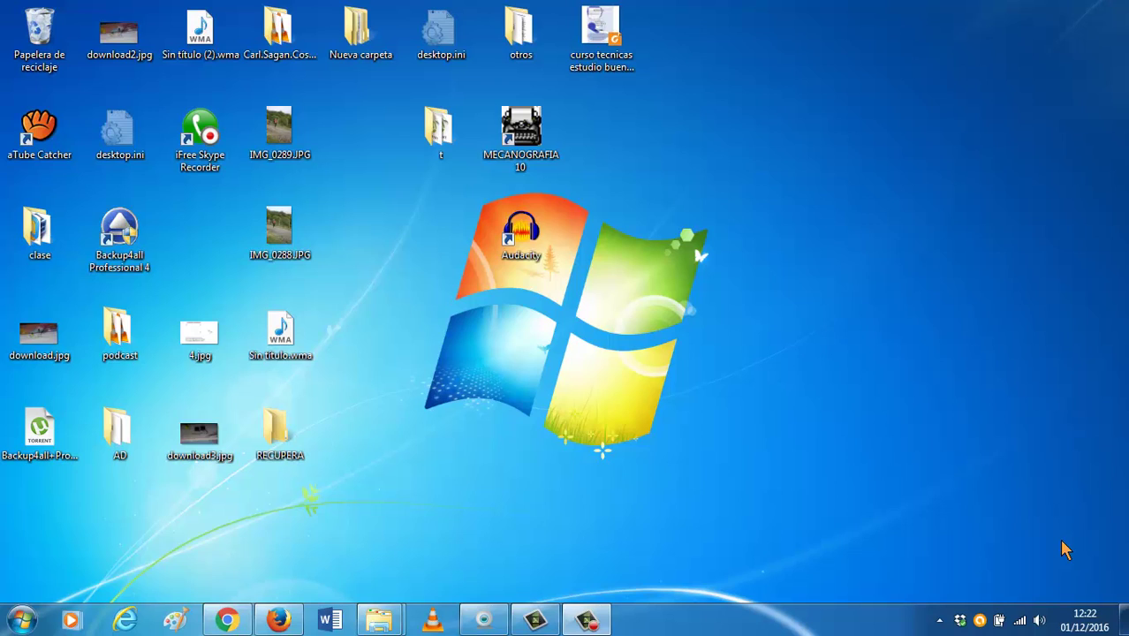
Glance at the wireless network list, then bring Firefox forward and open a blank tab.
{"action": "left_click", "coordinate": [1021, 620]}
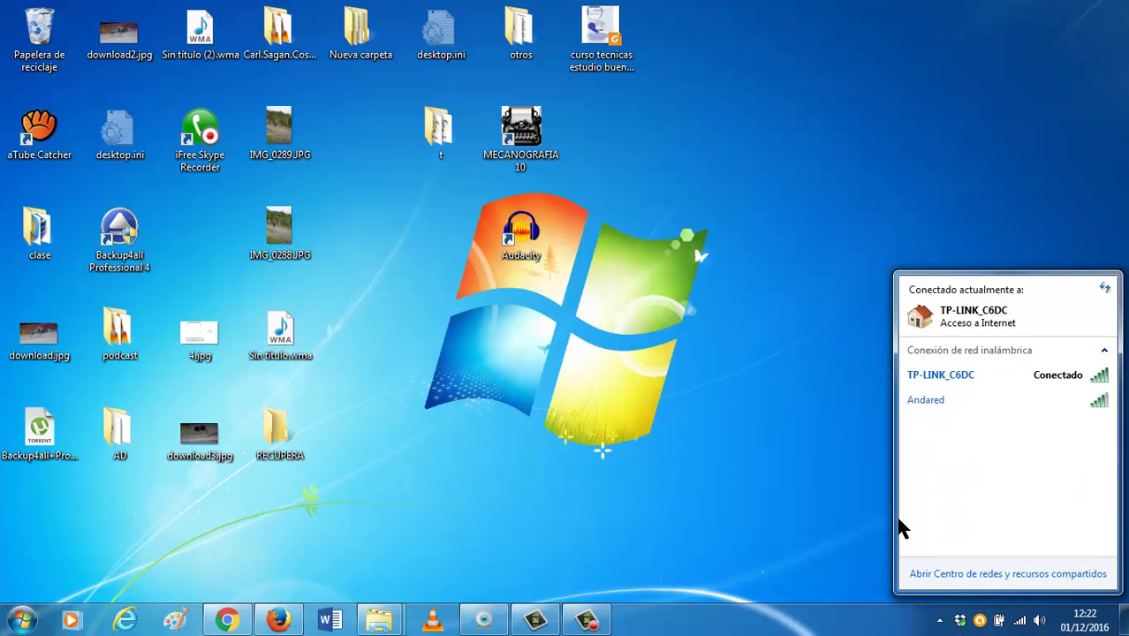
{"action": "mouse_move", "coordinate": [960, 382]}
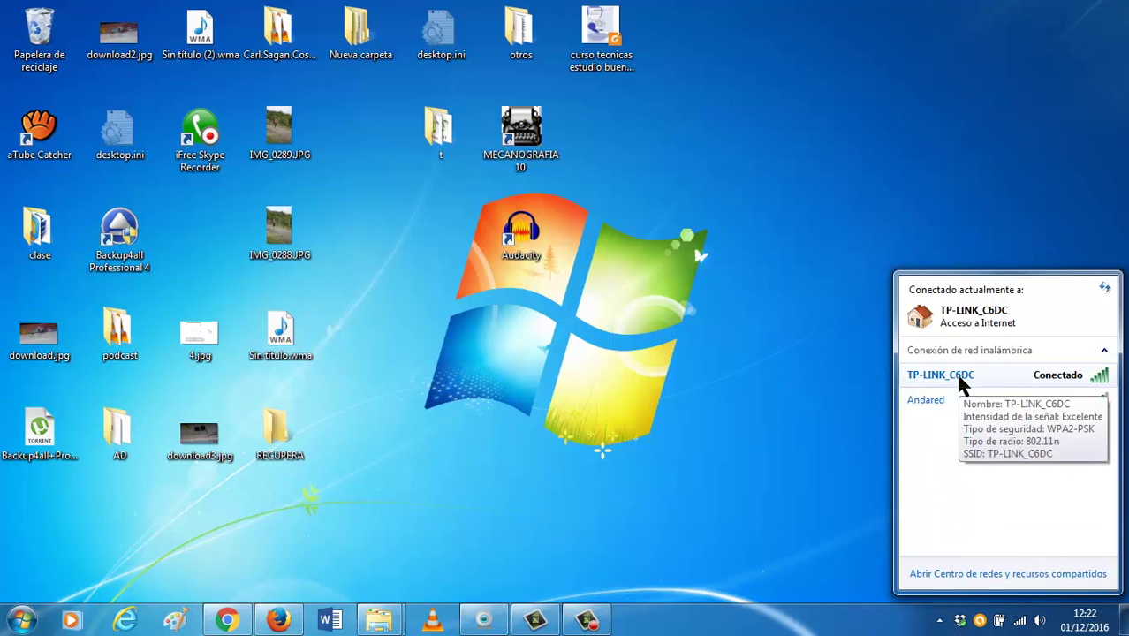
{"action": "left_click", "coordinate": [718, 416]}
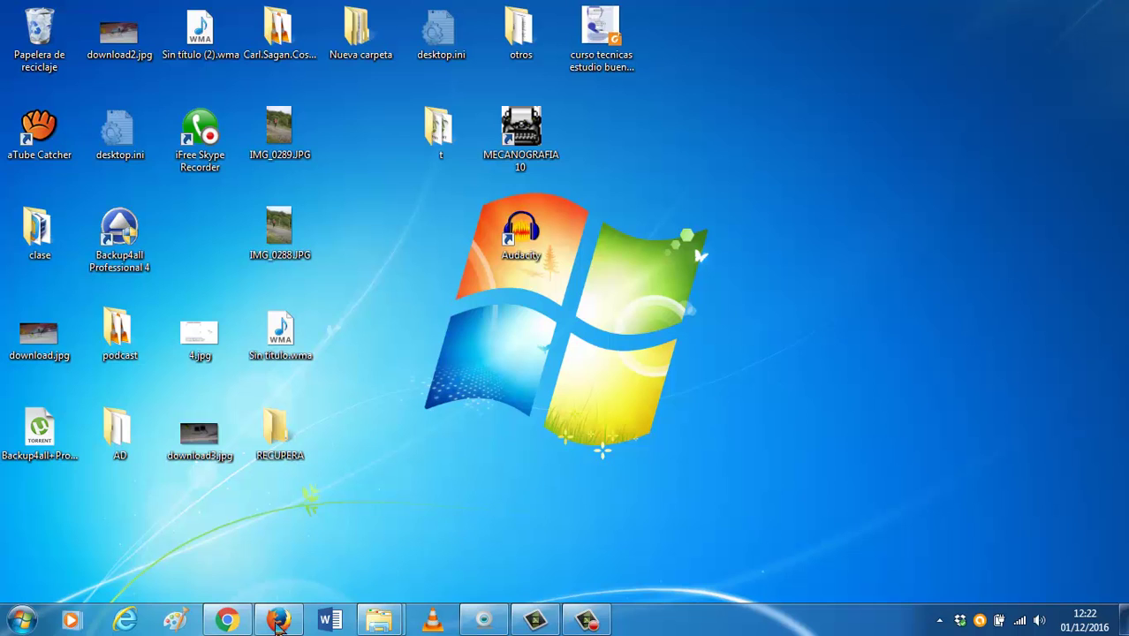
{"action": "left_click", "coordinate": [278, 620]}
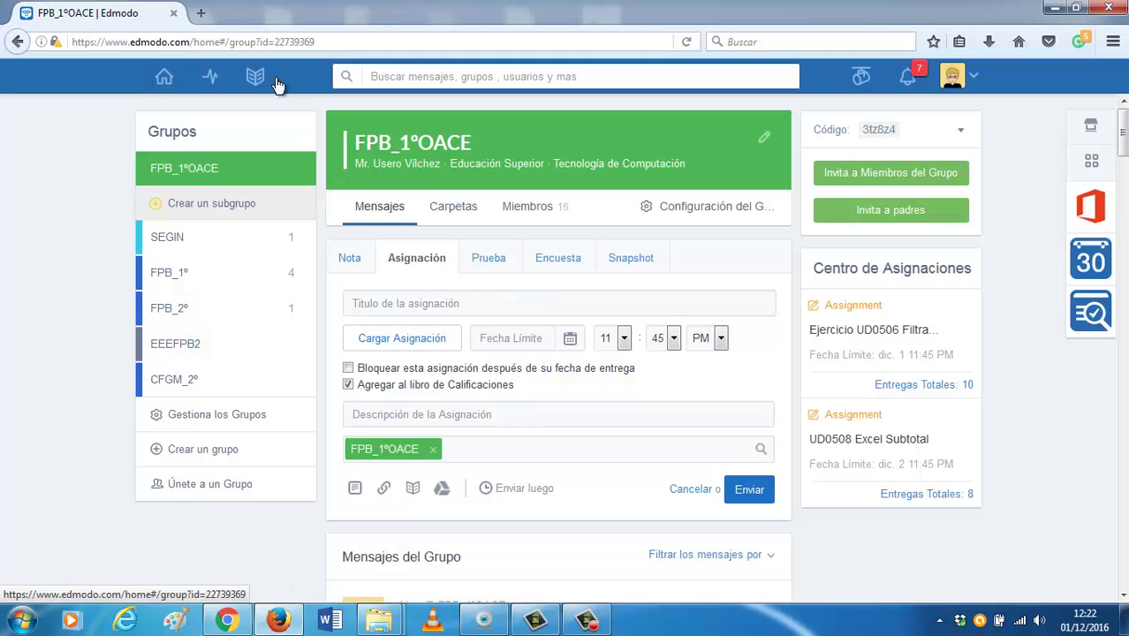
{"action": "left_click", "coordinate": [202, 14]}
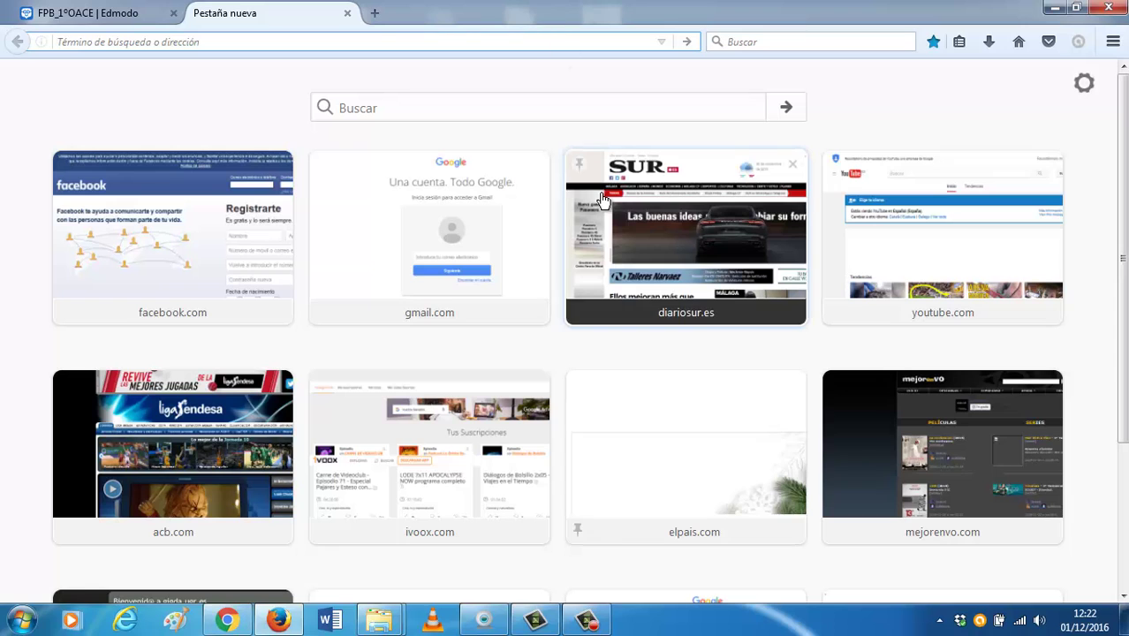
Load the router admin page at 192.168.0.1.
{"action": "left_click", "coordinate": [153, 41]}
{"action": "type", "text": "192.16"}
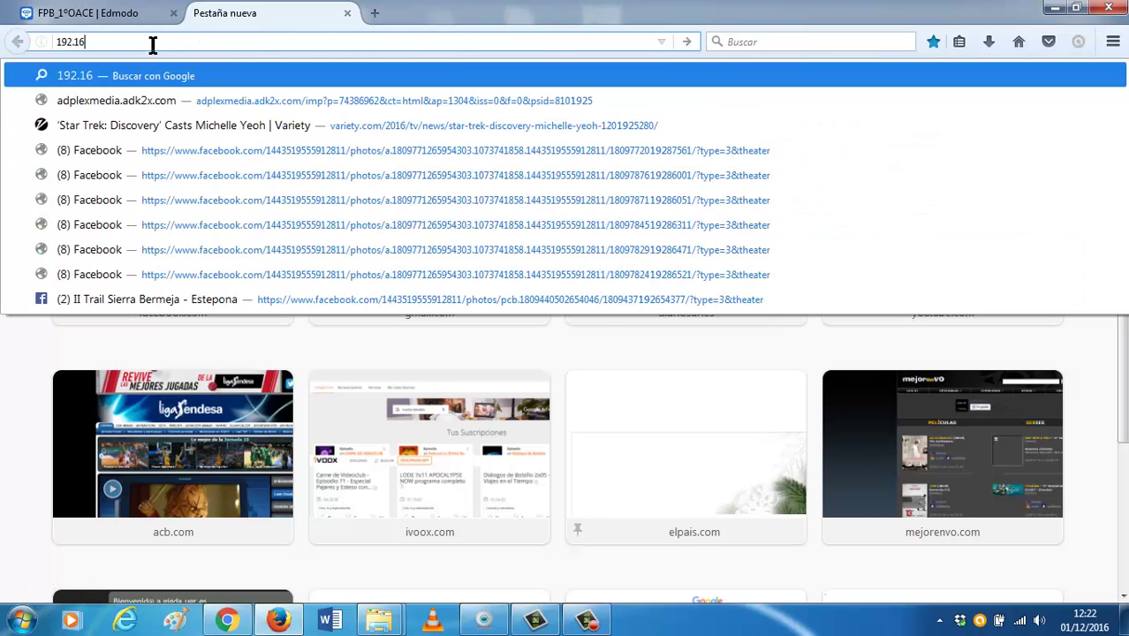
{"action": "type", "text": "8.0.1"}
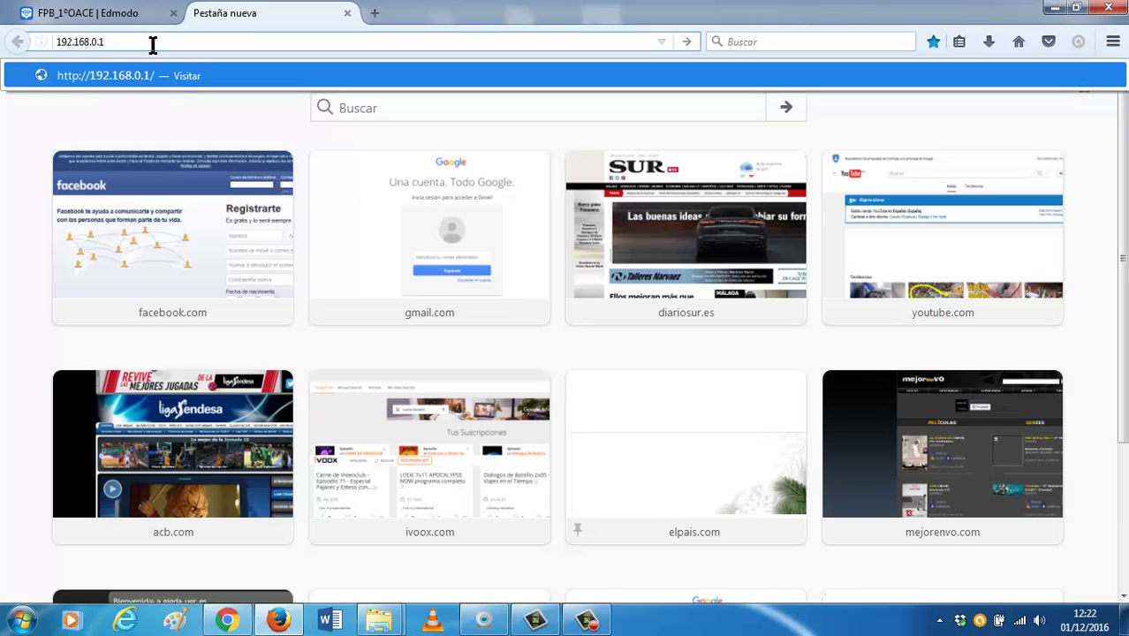
{"action": "key", "text": "Return"}
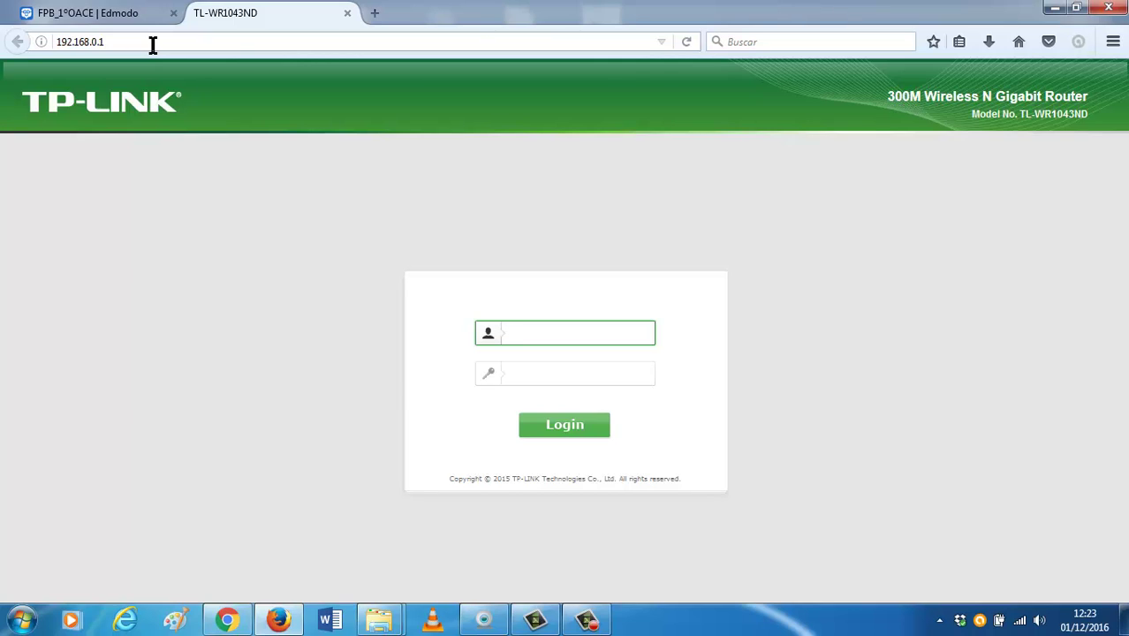
Enter the administrator user name and password and log in.
{"action": "type", "text": "admin"}
{"action": "key", "text": "Tab"}
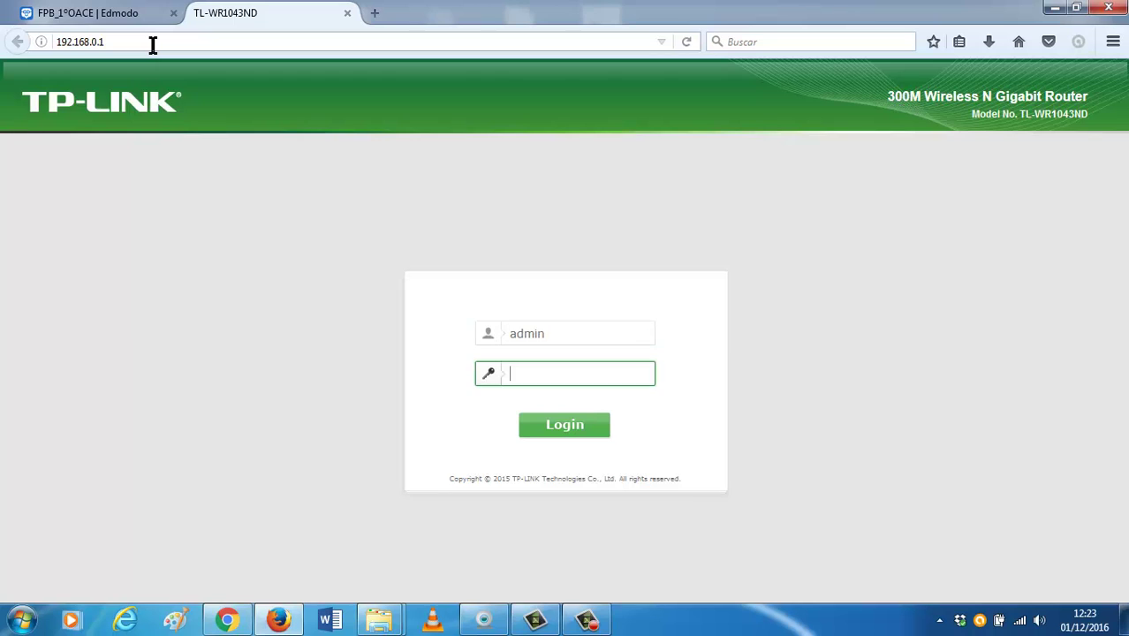
{"action": "type", "text": "admin"}
{"action": "left_click", "coordinate": [575, 423]}
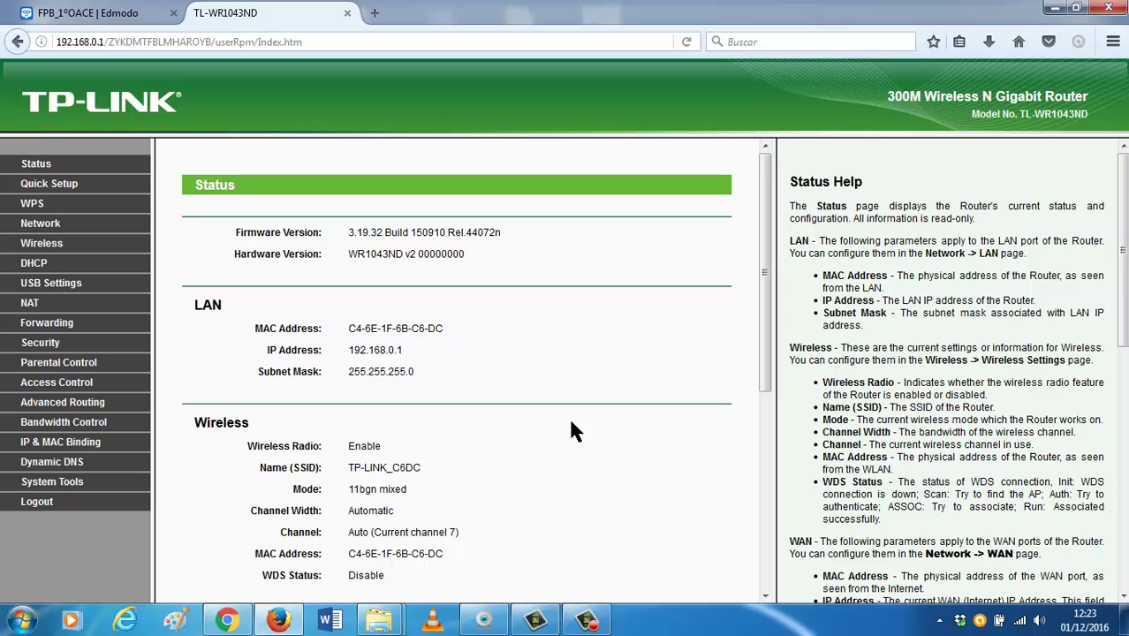
Open USB Settings > Storage Sharing to view volume1 shared with the service started.
{"action": "left_click", "coordinate": [60, 362]}
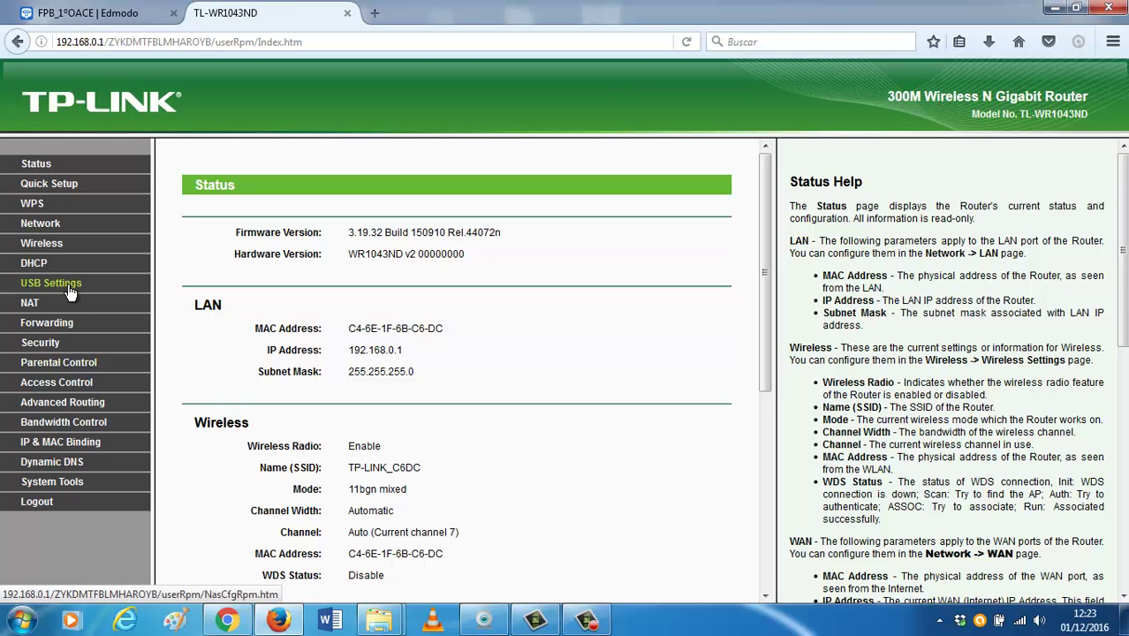
{"action": "left_click", "coordinate": [69, 287]}
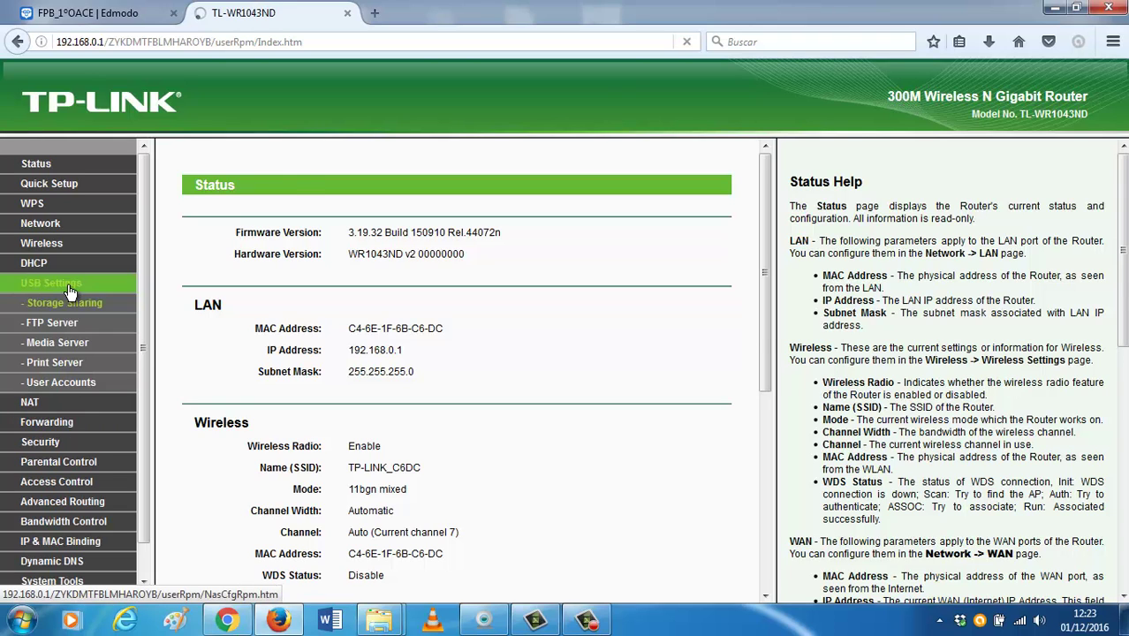
{"action": "left_click", "coordinate": [75, 305]}
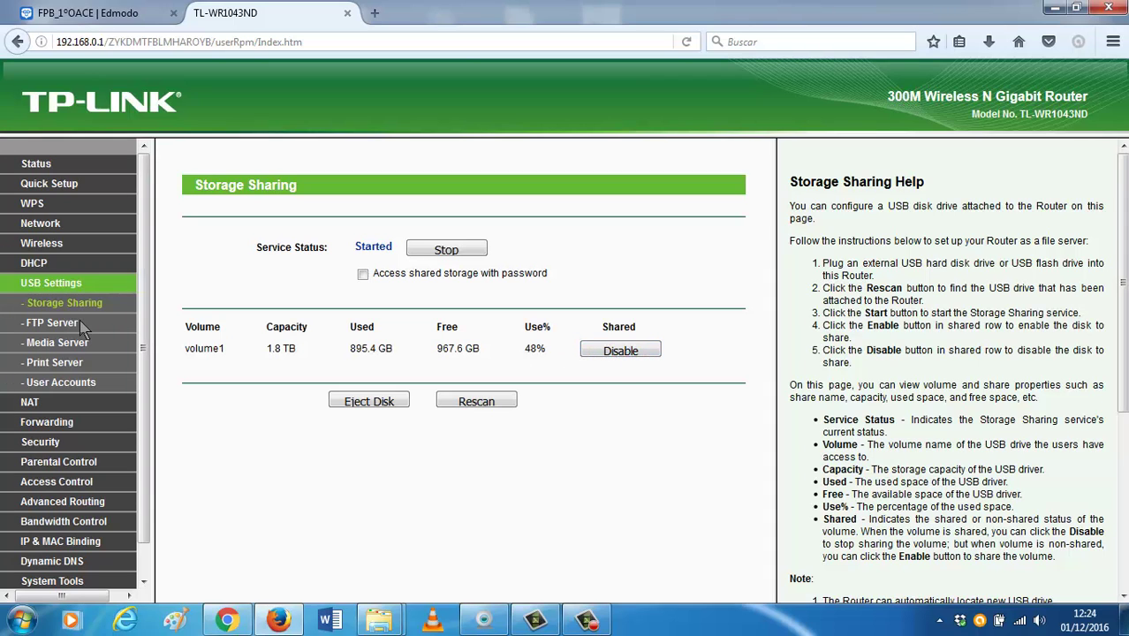
Open the FTP Server page, enable Internet access, and begin adding a share folder.
{"action": "left_click", "coordinate": [51, 323]}
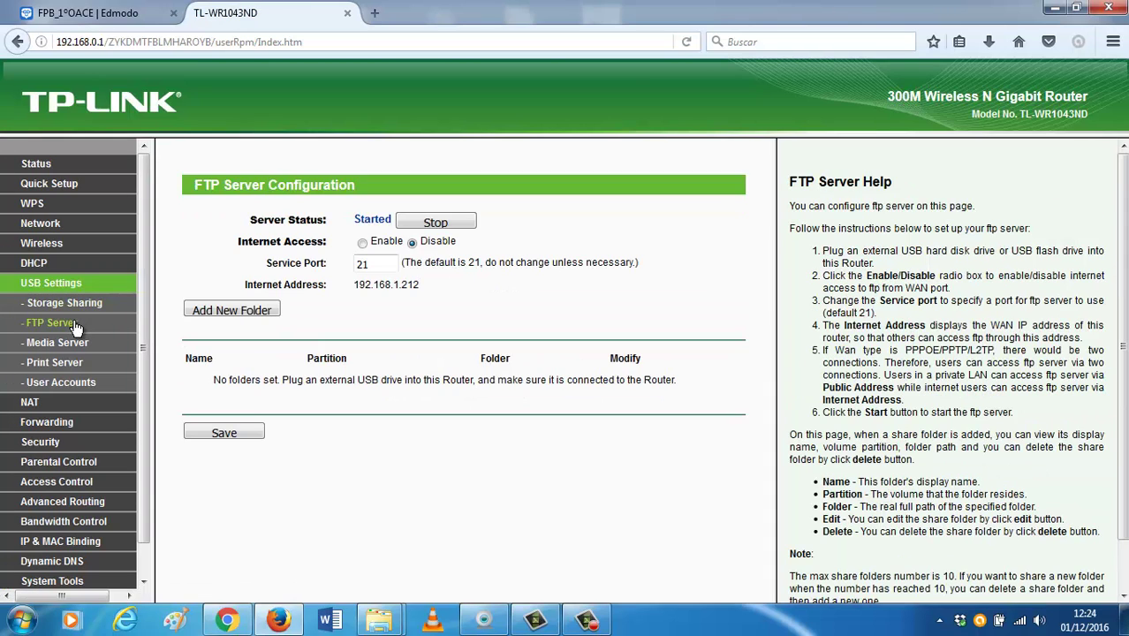
{"action": "left_click", "coordinate": [362, 243]}
{"action": "left_click", "coordinate": [254, 314]}
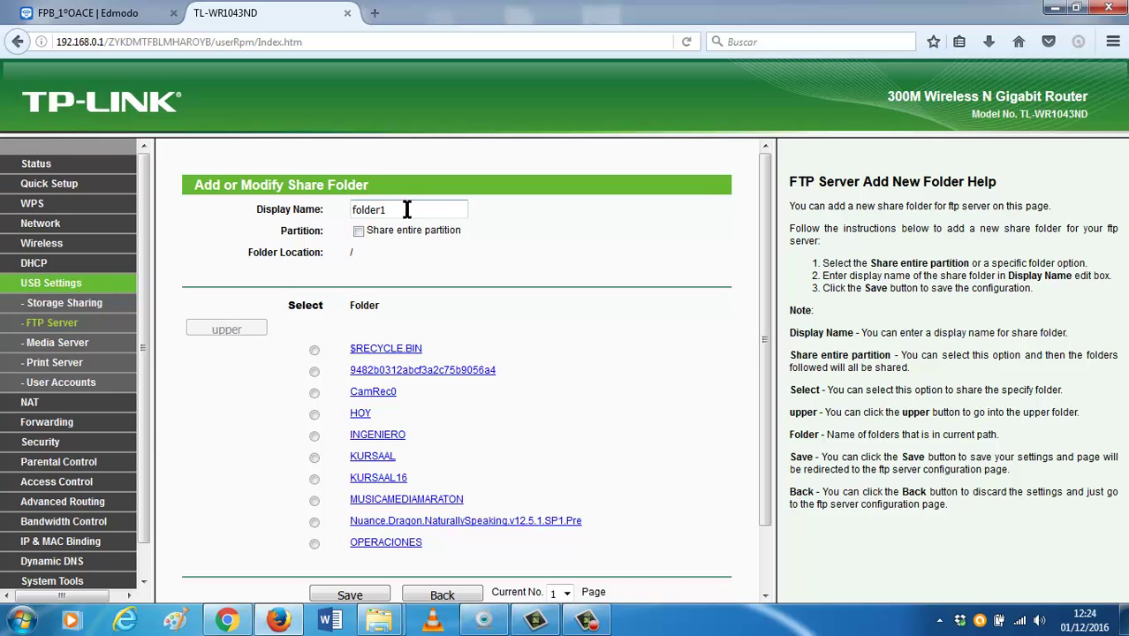
Name the FTP share folder segin, pick Películas from folder page 2, and save.
{"action": "left_click_drag", "start_coordinate": [403, 210], "coordinate": [250, 216]}
{"action": "type", "text": "segin"}
{"action": "scroll", "coordinate": [328, 398], "scroll_direction": "down", "scroll_amount": 2}
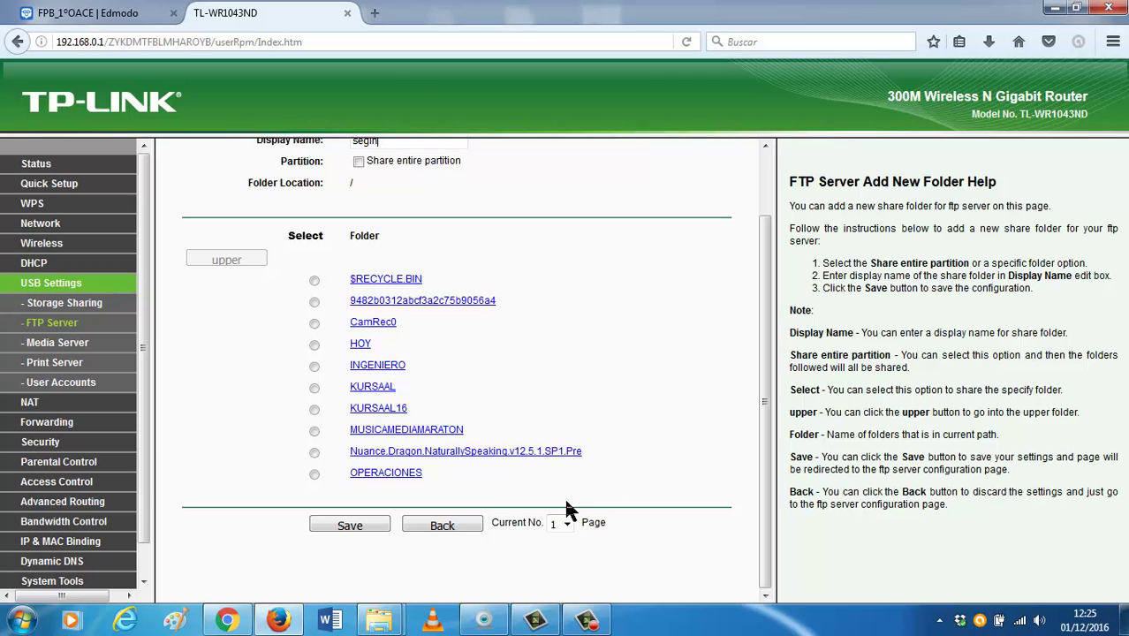
{"action": "left_click", "coordinate": [566, 523]}
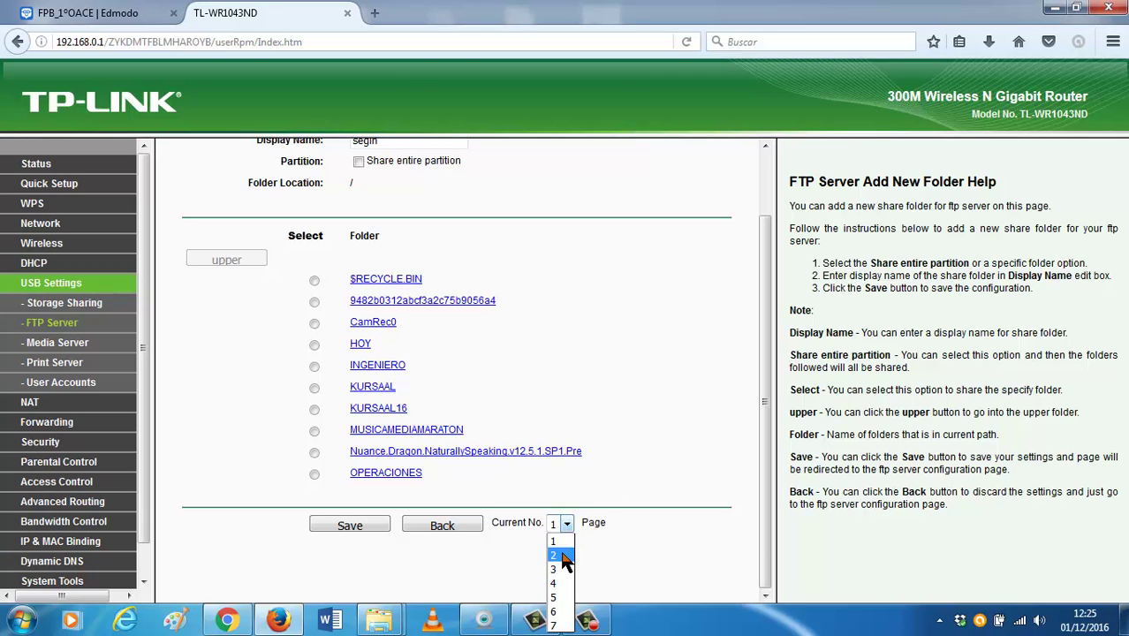
{"action": "left_click", "coordinate": [554, 555]}
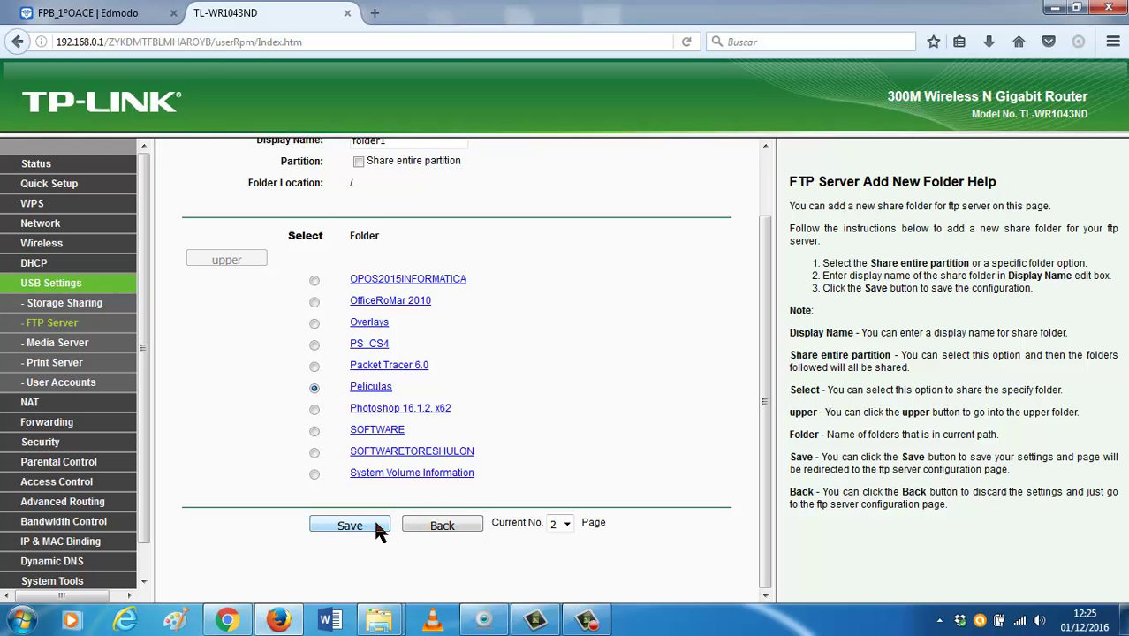
{"action": "scroll", "coordinate": [385, 498], "scroll_direction": "up", "scroll_amount": 1}
{"action": "scroll", "coordinate": [385, 497], "scroll_direction": "up", "scroll_amount": 2}
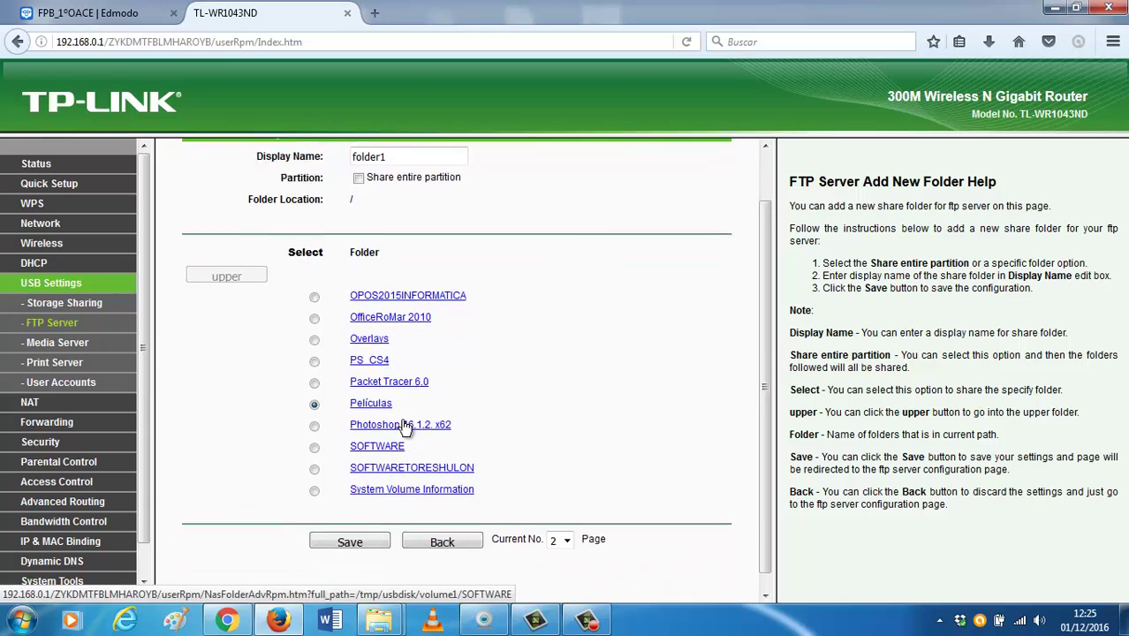
{"action": "left_click_drag", "start_coordinate": [401, 212], "coordinate": [323, 229]}
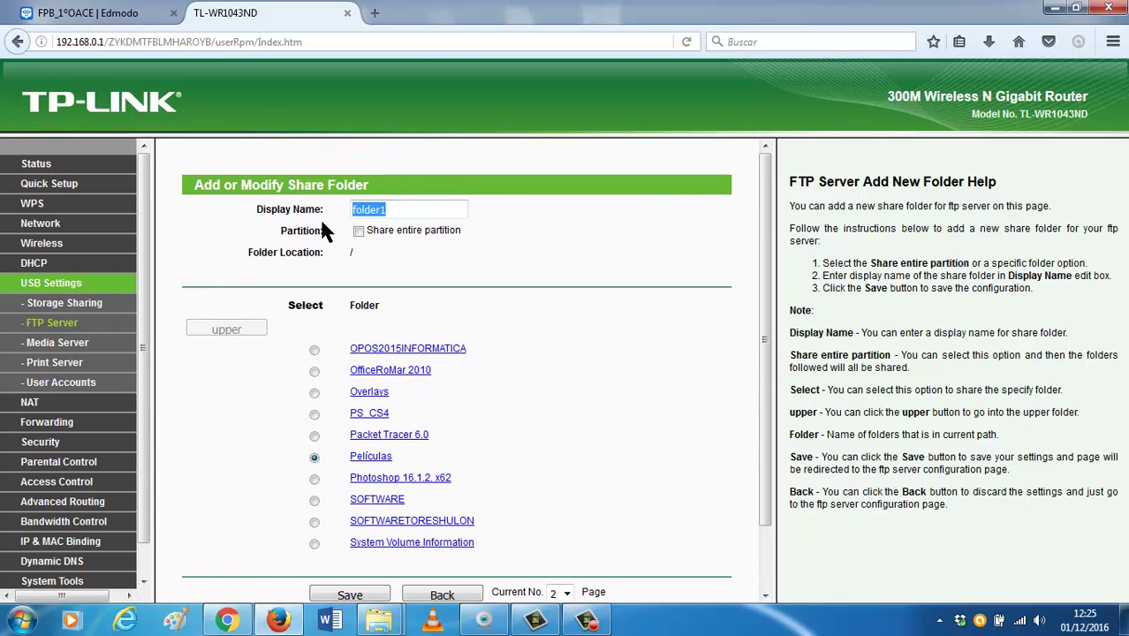
{"action": "type", "text": "segin"}
{"action": "scroll", "coordinate": [590, 346], "scroll_direction": "down", "scroll_amount": 2}
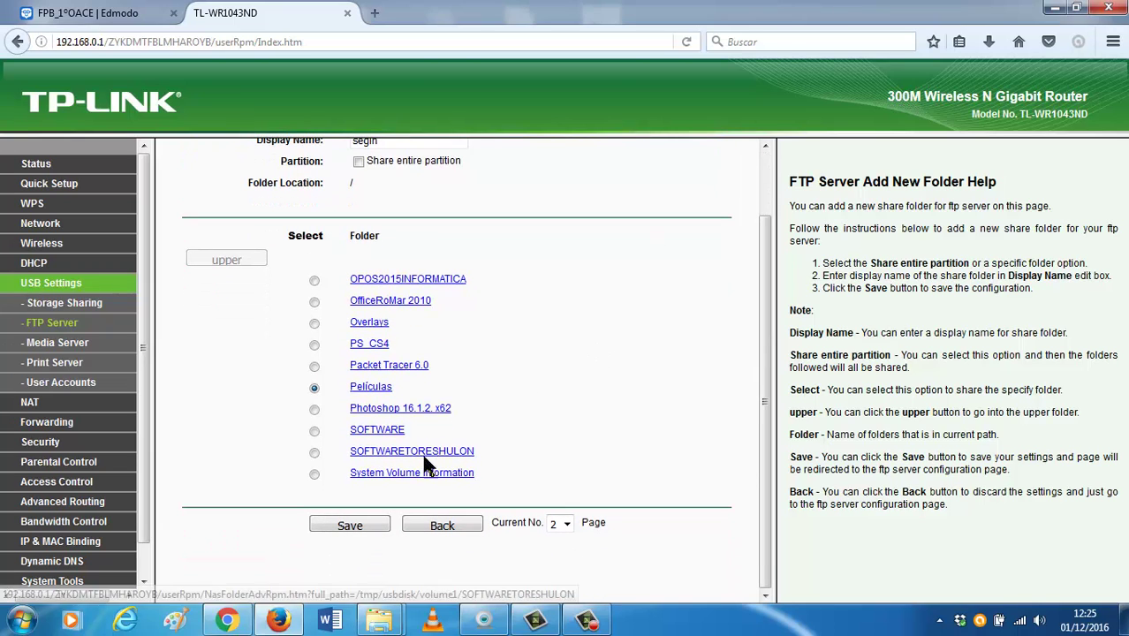
{"action": "left_click", "coordinate": [352, 526]}
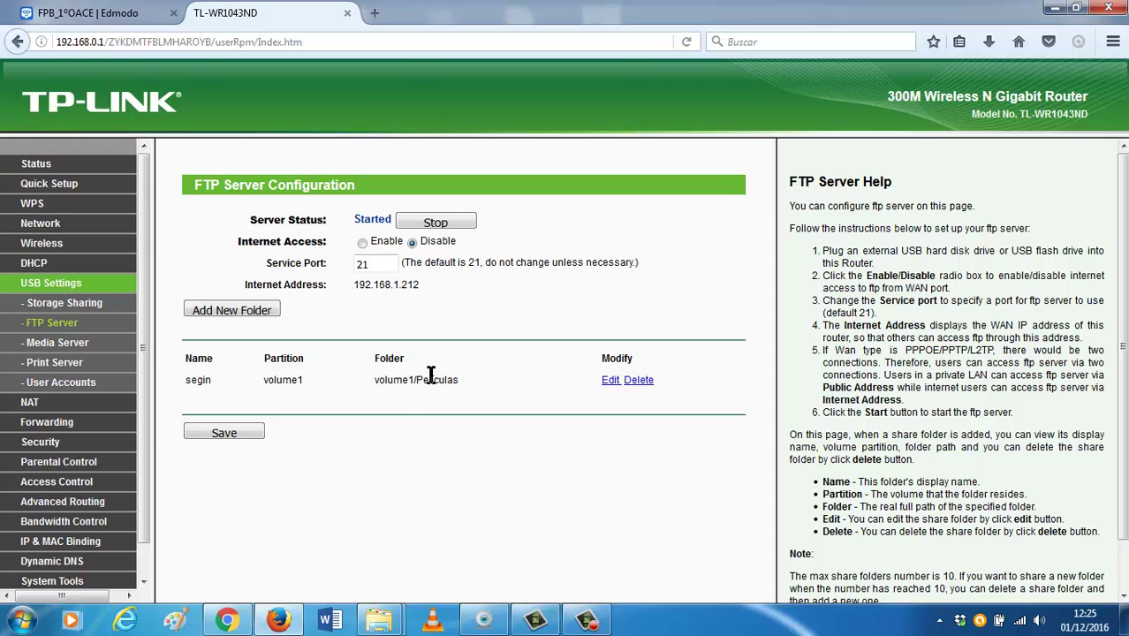
Enable FTP Internet access and save the FTP server settings.
{"action": "left_click", "coordinate": [242, 428]}
{"action": "left_click", "coordinate": [243, 430]}
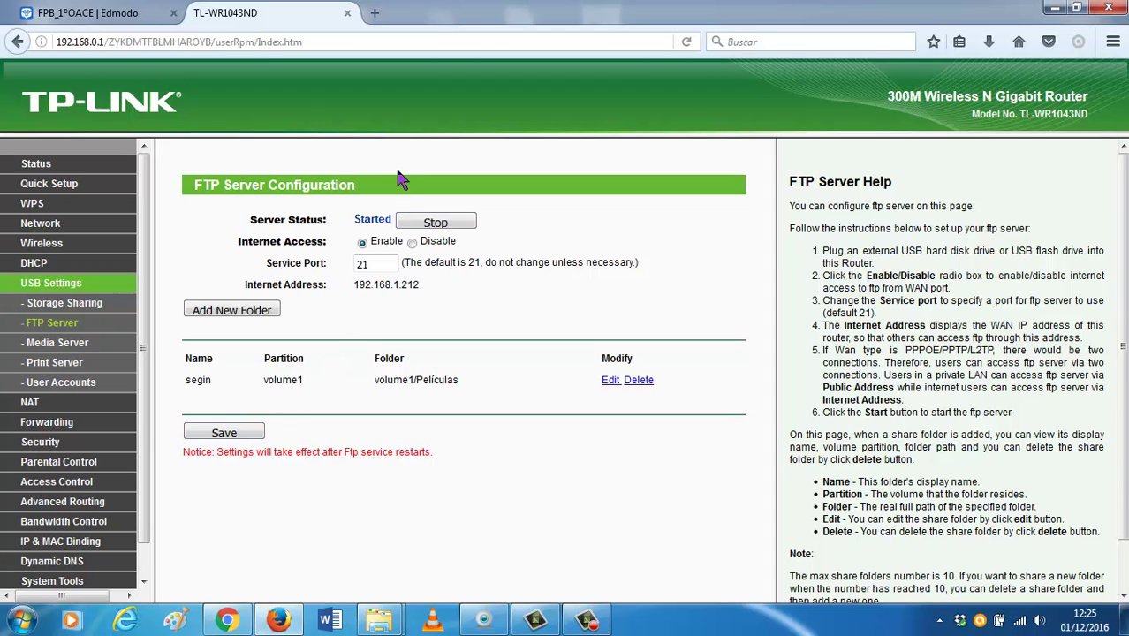
Try loading 192.168.1.212 in a new tab; it times out, so open another tab.
{"action": "left_click", "coordinate": [374, 12]}
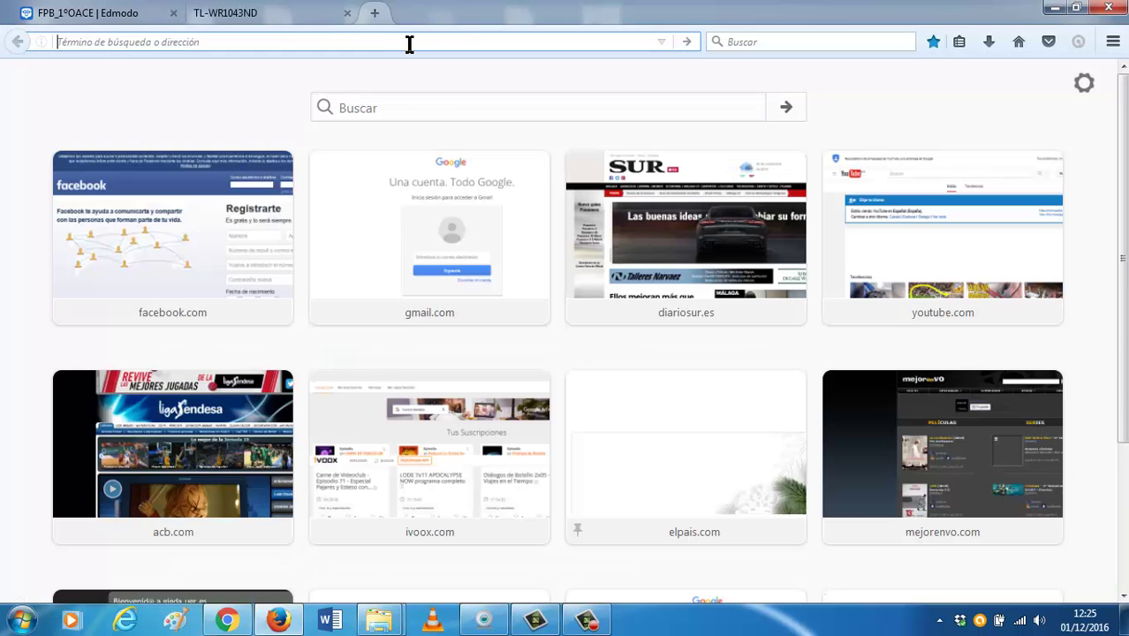
{"action": "type", "text": "192.168."}
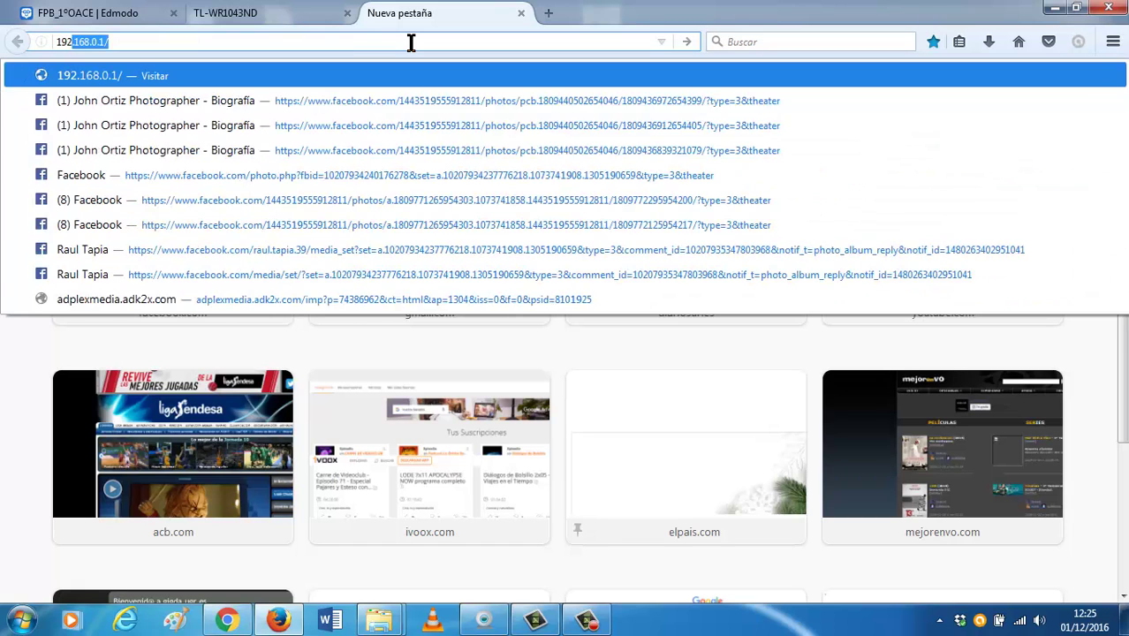
{"action": "type", "text": "1.212"}
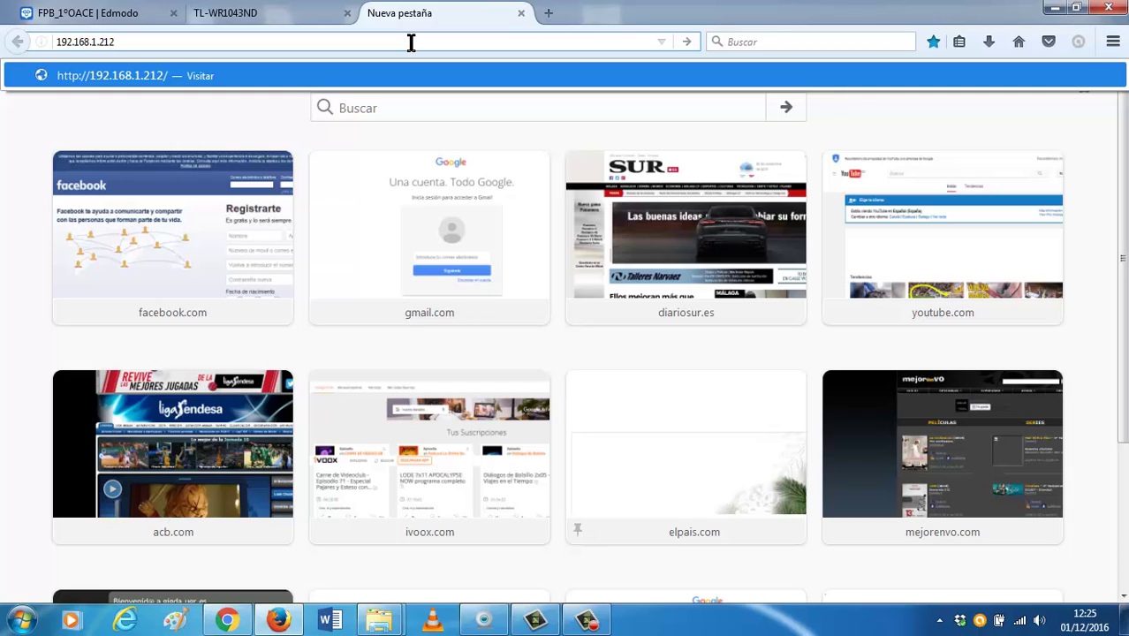
{"action": "key", "text": "Return"}
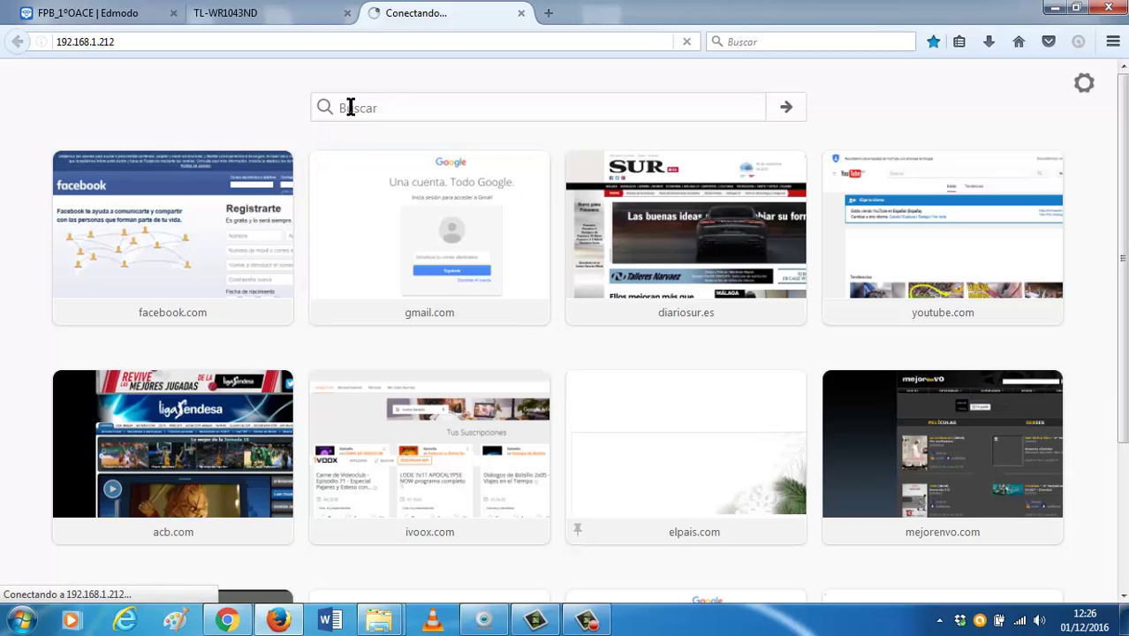
{"action": "left_click", "coordinate": [333, 42]}
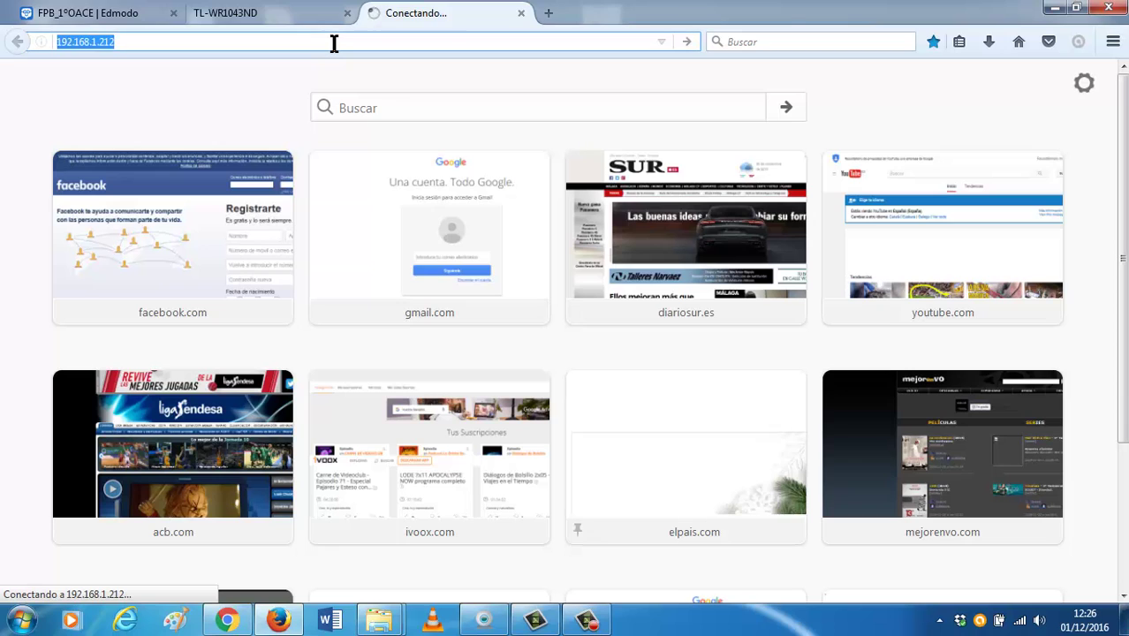
{"action": "left_click", "coordinate": [334, 42]}
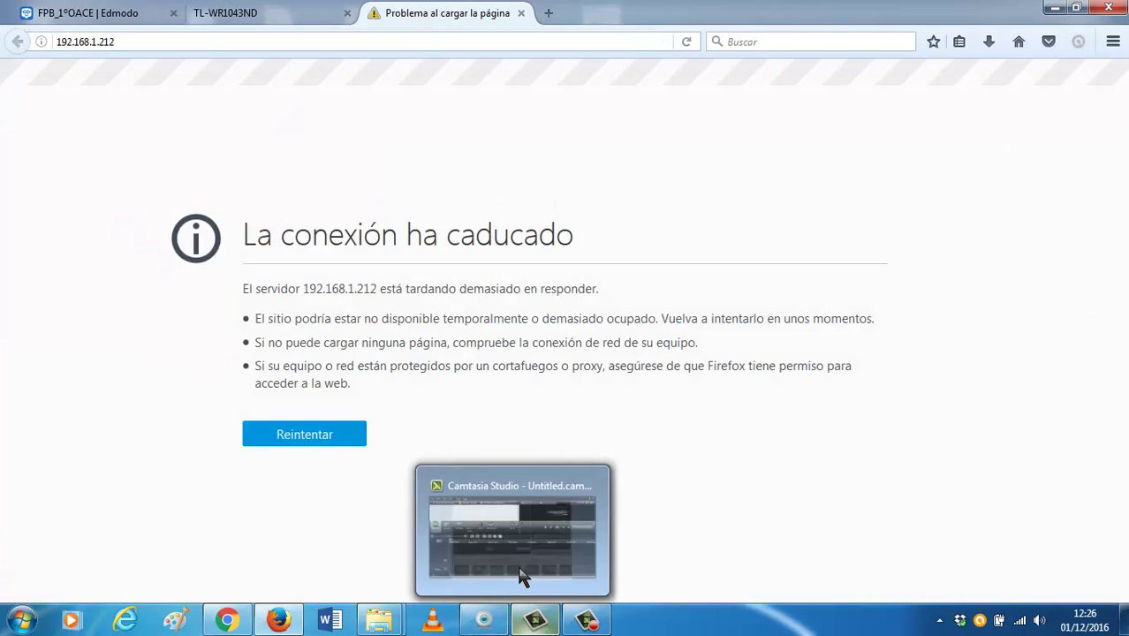
{"action": "left_click", "coordinate": [542, 20]}
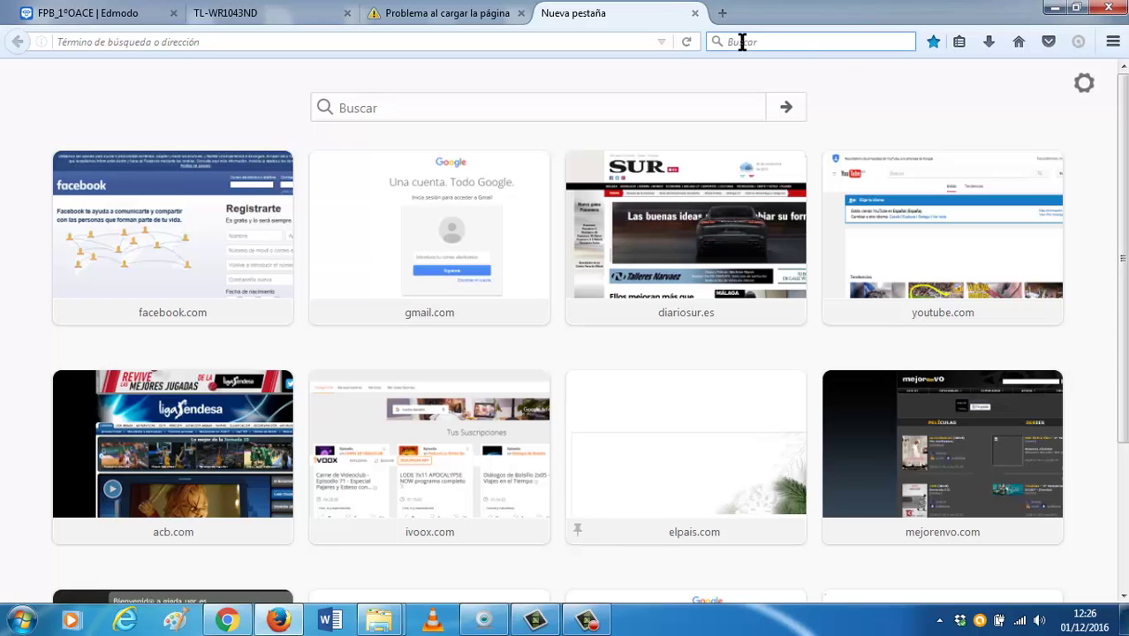
Search the web for filezilla.
{"action": "left_click", "coordinate": [742, 42]}
{"action": "type", "text": "filezilla"}
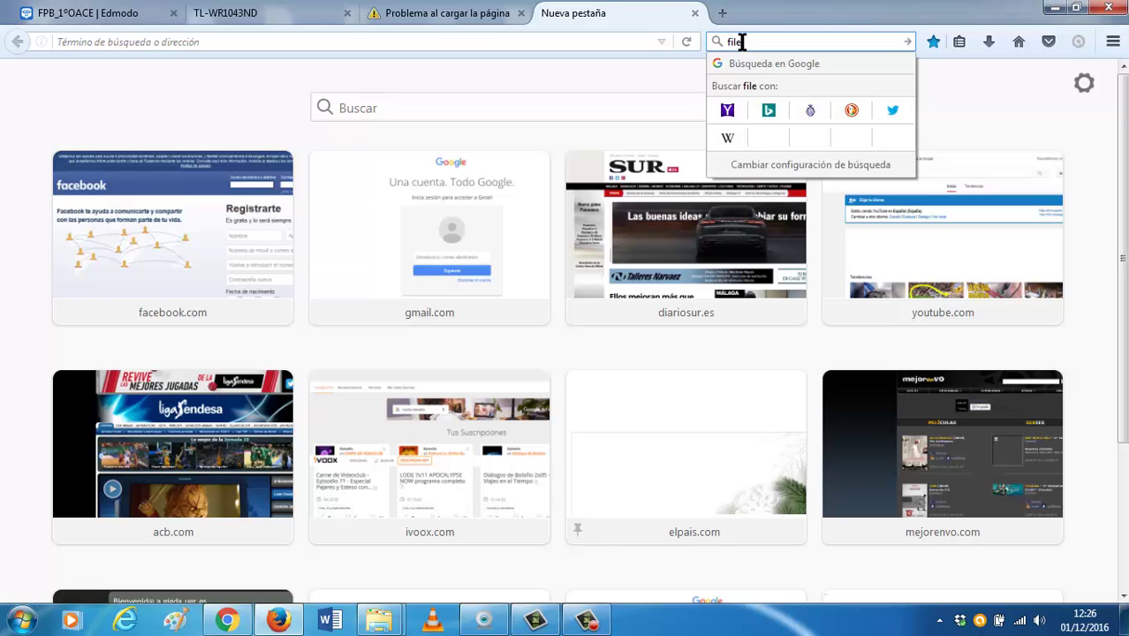
{"action": "key", "text": "Return"}
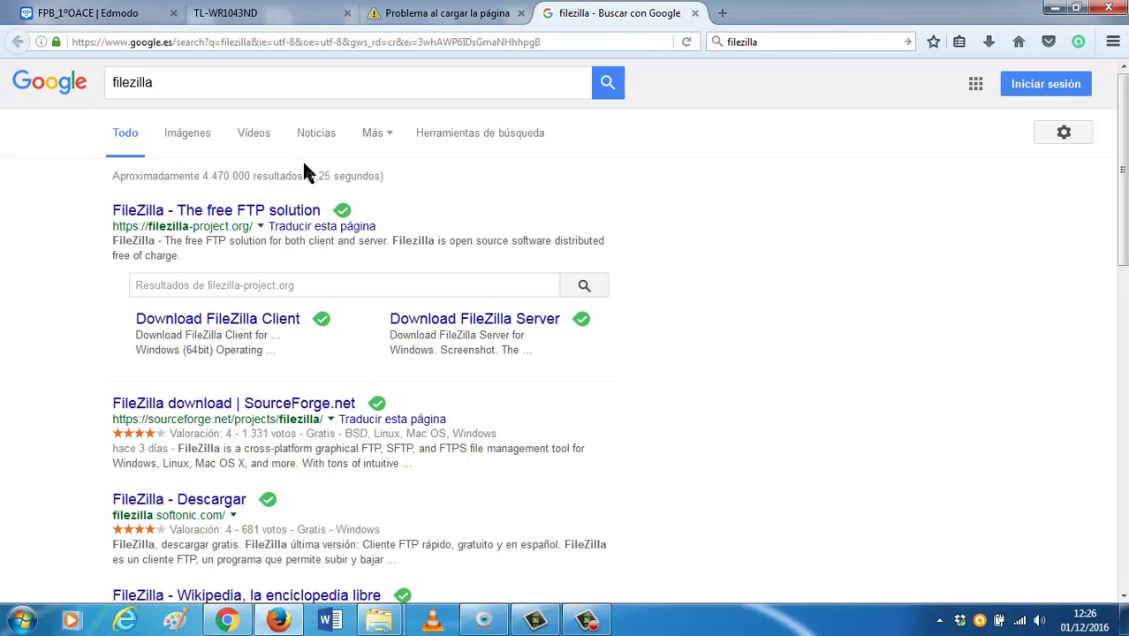
Download and save the 64-bit Windows FileZilla Client installer from the official site.
{"action": "left_click", "coordinate": [292, 210]}
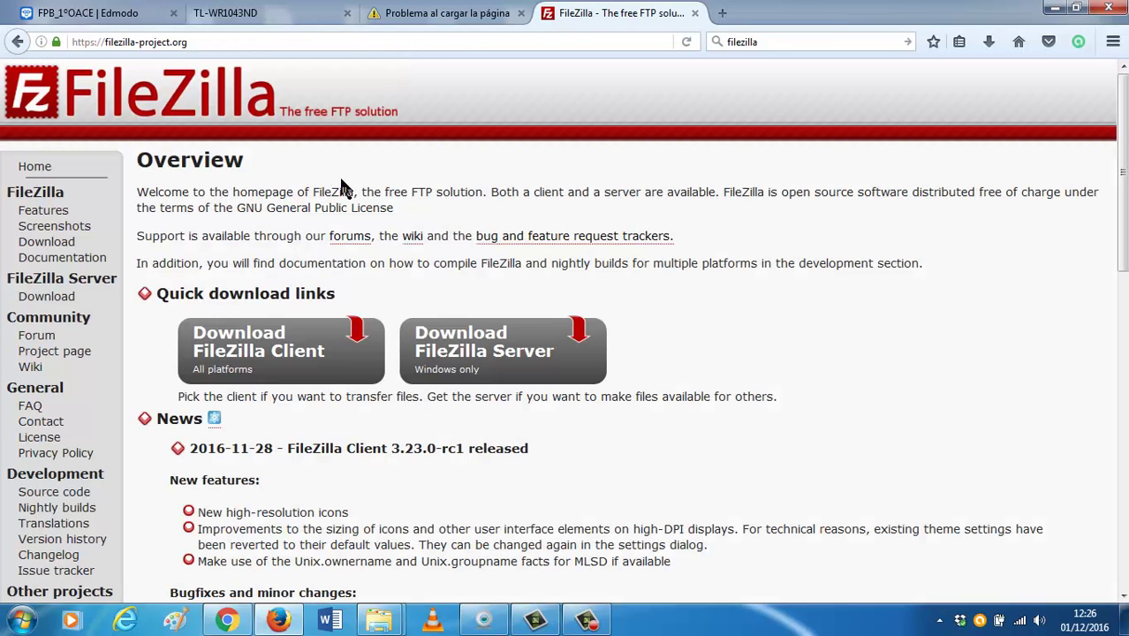
{"action": "left_click", "coordinate": [277, 323]}
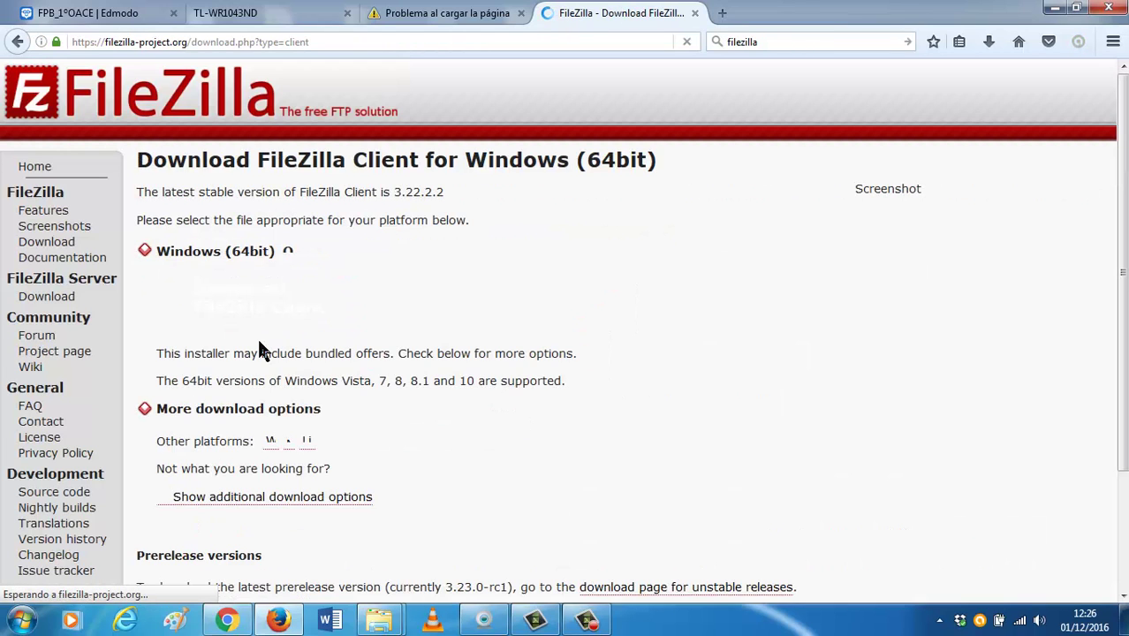
{"action": "left_click", "coordinate": [291, 306]}
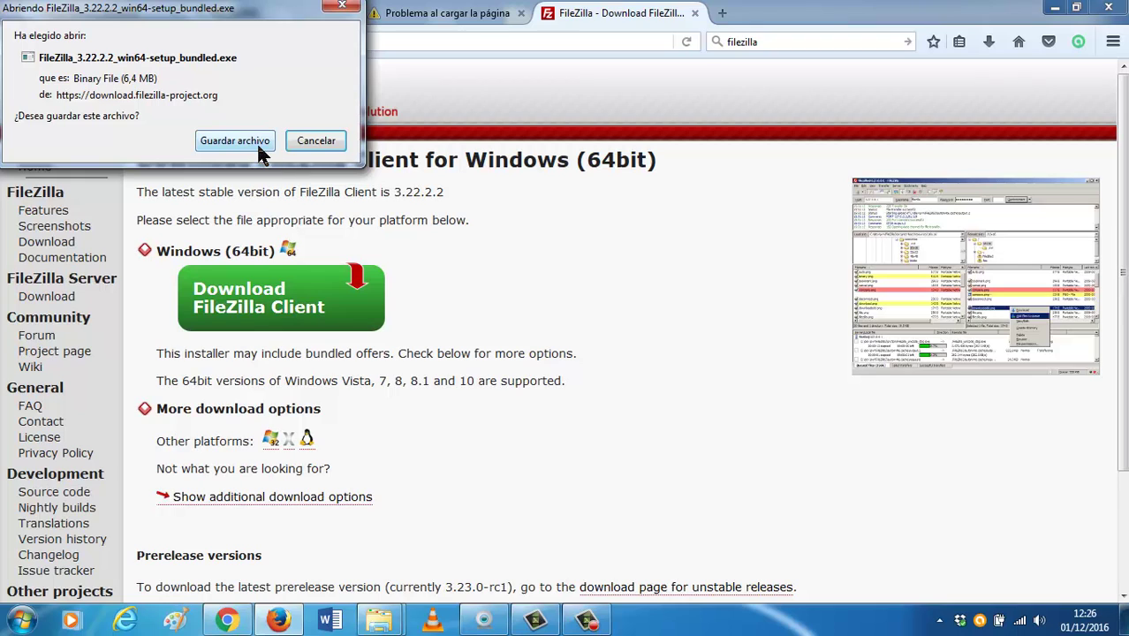
{"action": "left_click", "coordinate": [235, 141]}
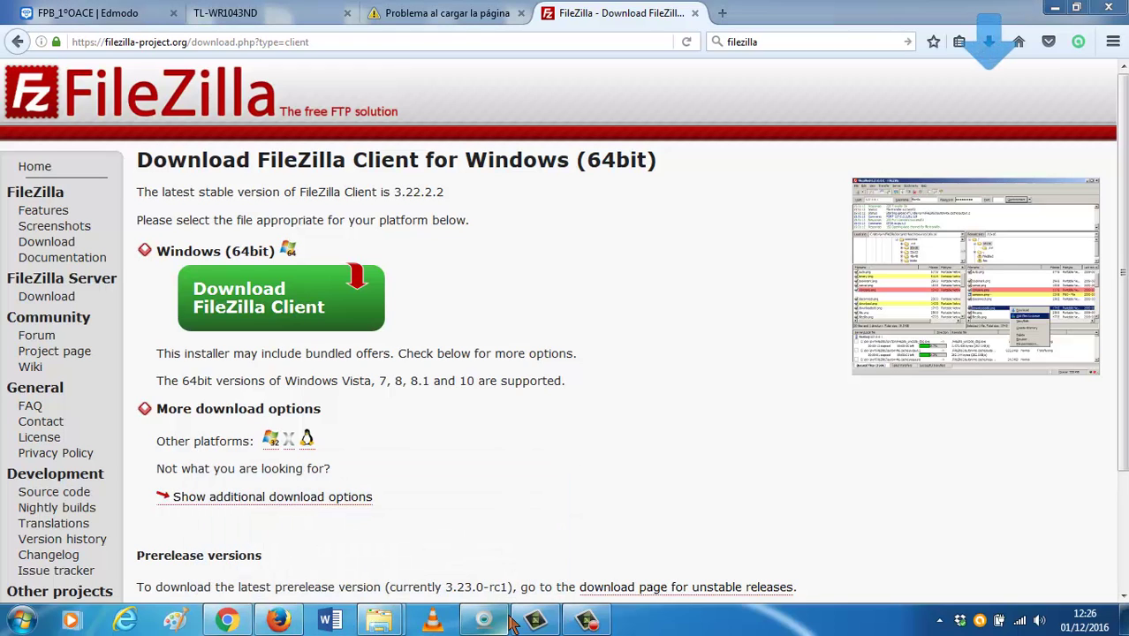
{"action": "left_click", "coordinate": [289, 622]}
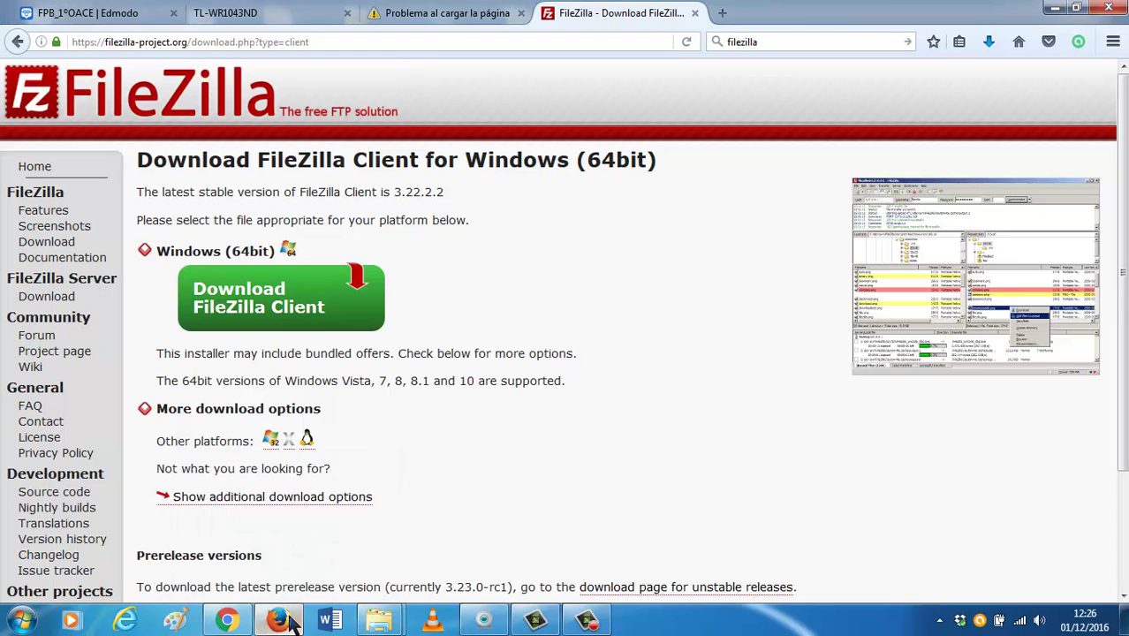
Back in the router admin tab, start the Media Server under USB Settings.
{"action": "left_click", "coordinate": [435, 14]}
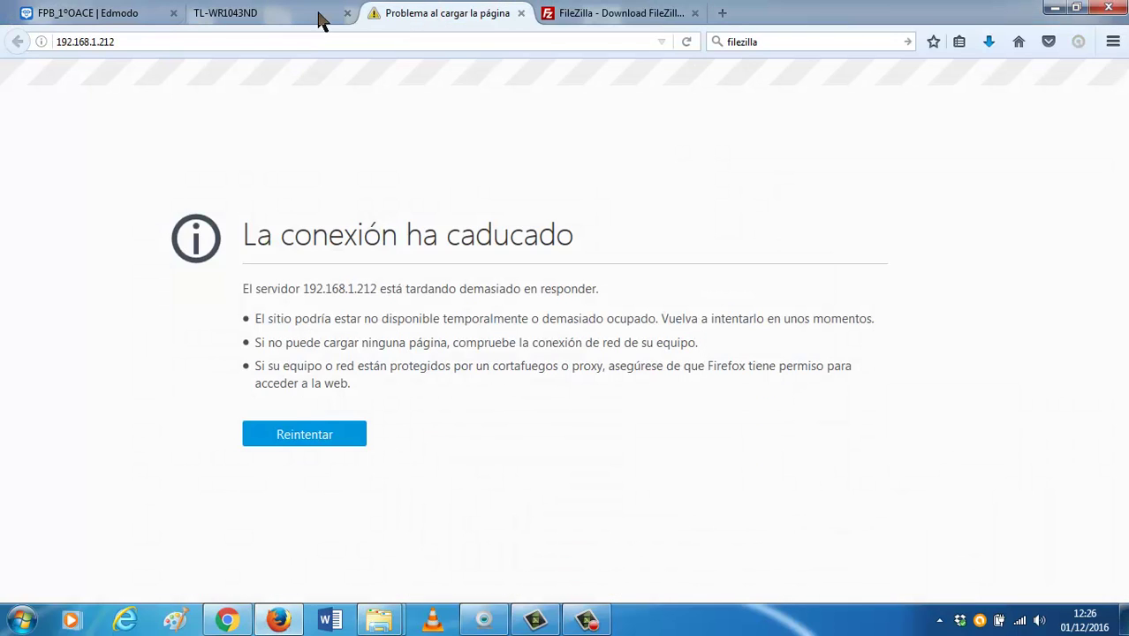
{"action": "left_click", "coordinate": [301, 18]}
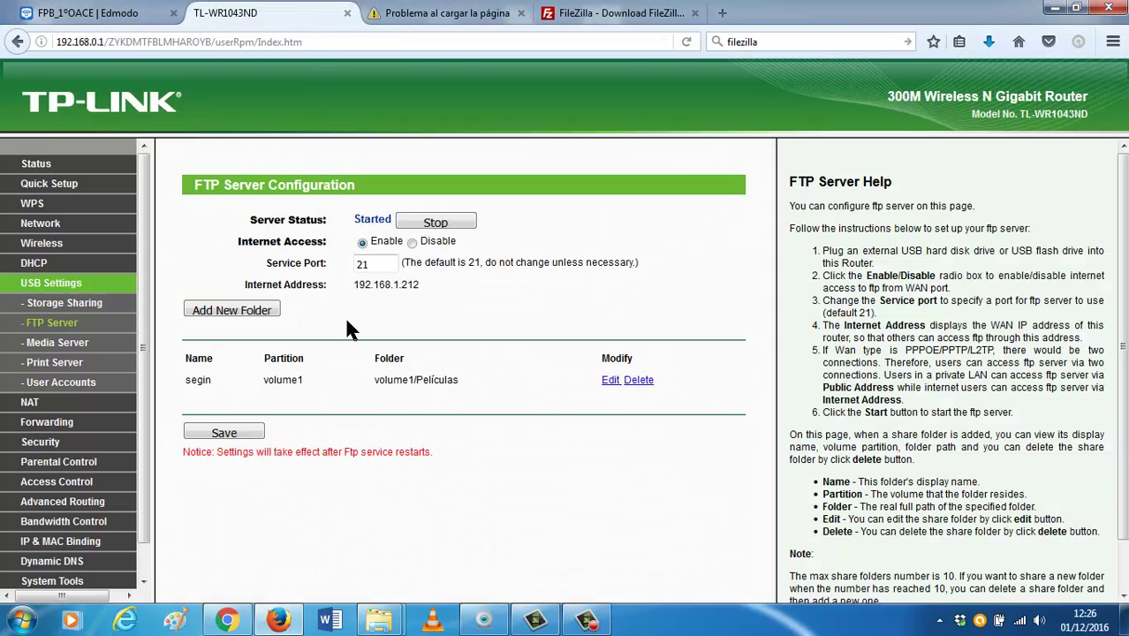
{"action": "left_click", "coordinate": [64, 346]}
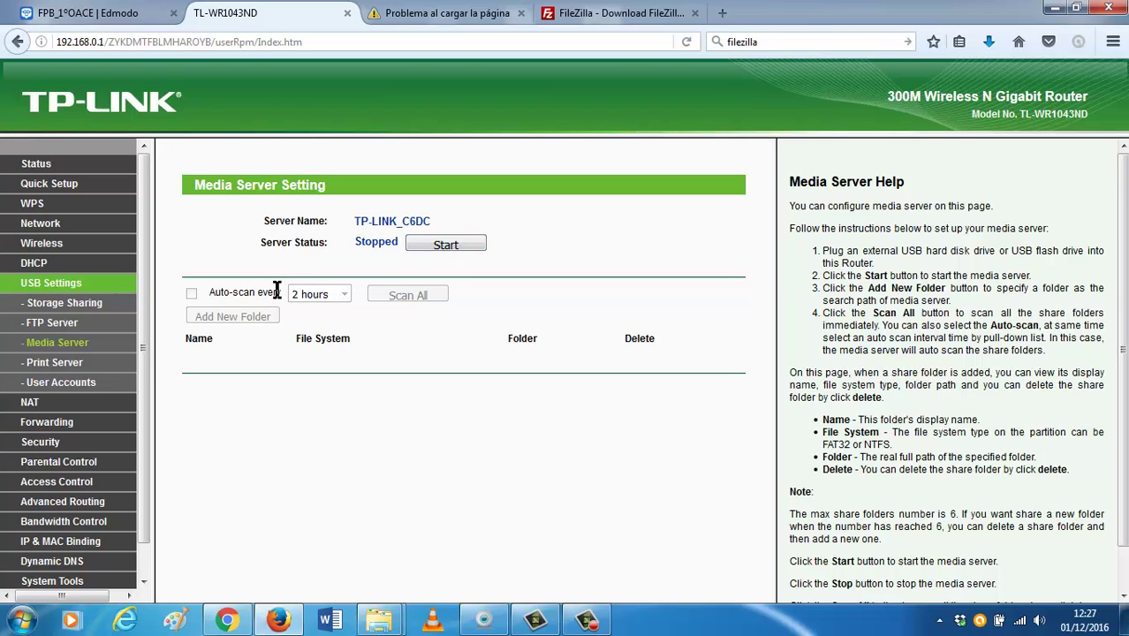
{"action": "left_click", "coordinate": [446, 247]}
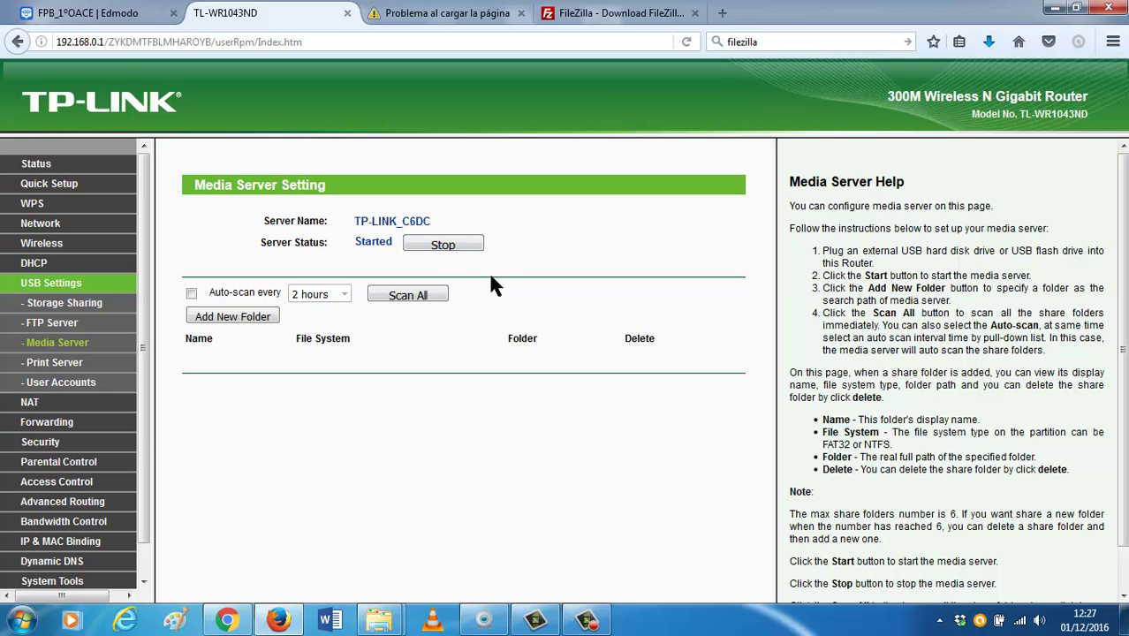
Begin a new media server shared folder with display name seginpeliculas.
{"action": "left_click", "coordinate": [264, 318]}
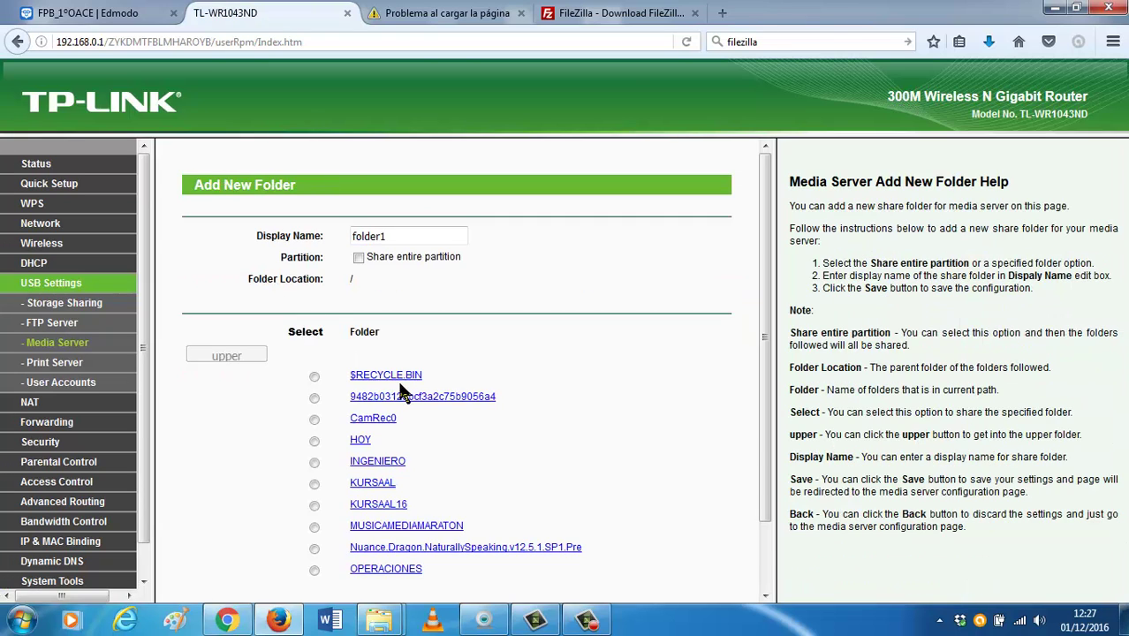
{"action": "scroll", "coordinate": [401, 390], "scroll_direction": "down", "scroll_amount": 2}
{"action": "scroll", "coordinate": [402, 389], "scroll_direction": "up", "scroll_amount": 2}
{"action": "left_click_drag", "start_coordinate": [403, 237], "coordinate": [289, 235]}
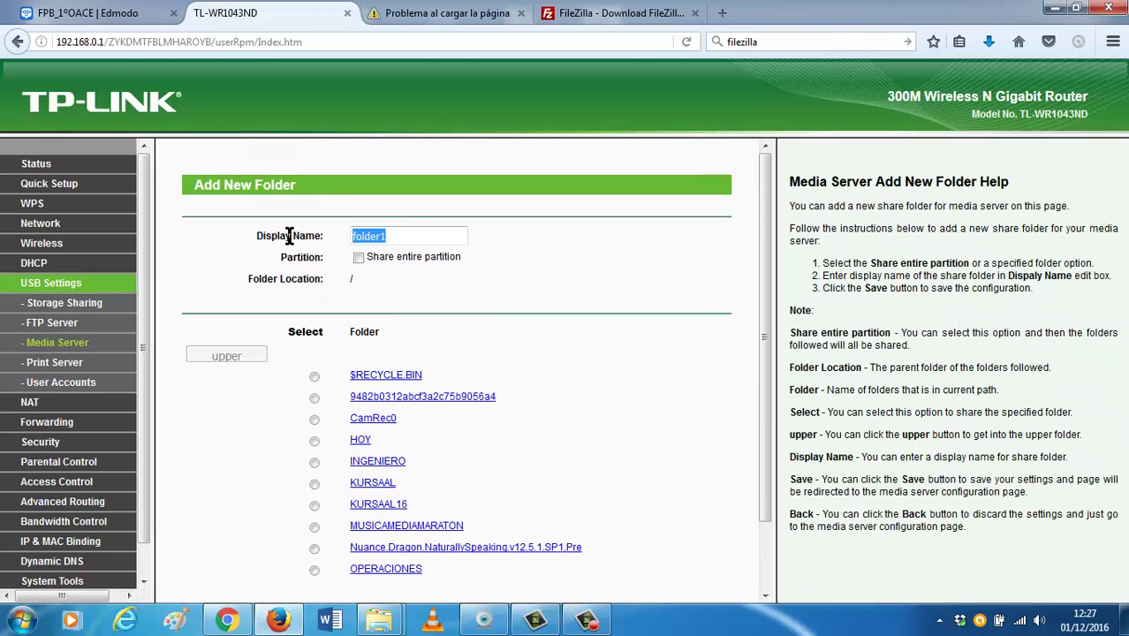
{"action": "type", "text": "seginpeliculas"}
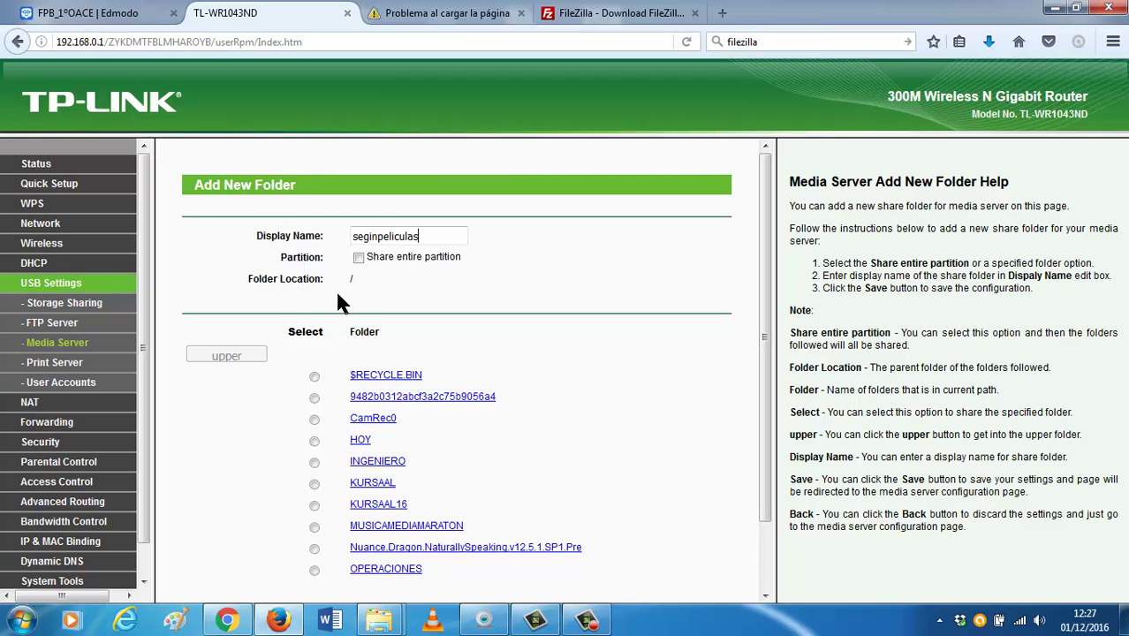
Choose the Películas folder from page 2 of the folder list.
{"action": "scroll", "coordinate": [339, 294], "scroll_direction": "down", "scroll_amount": 2}
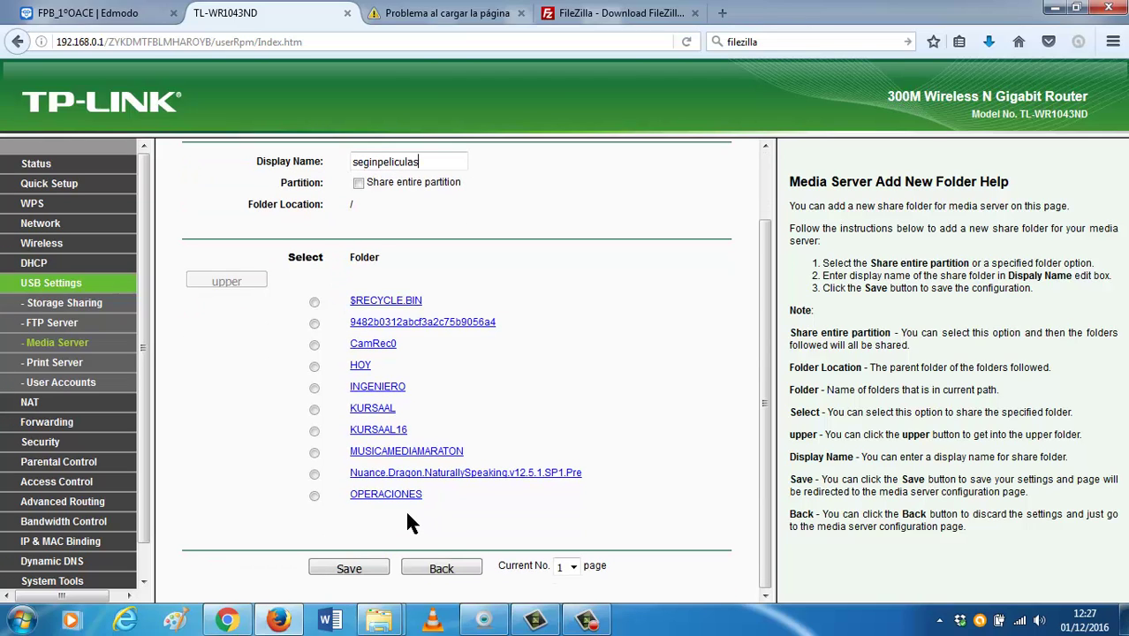
{"action": "left_click", "coordinate": [572, 566]}
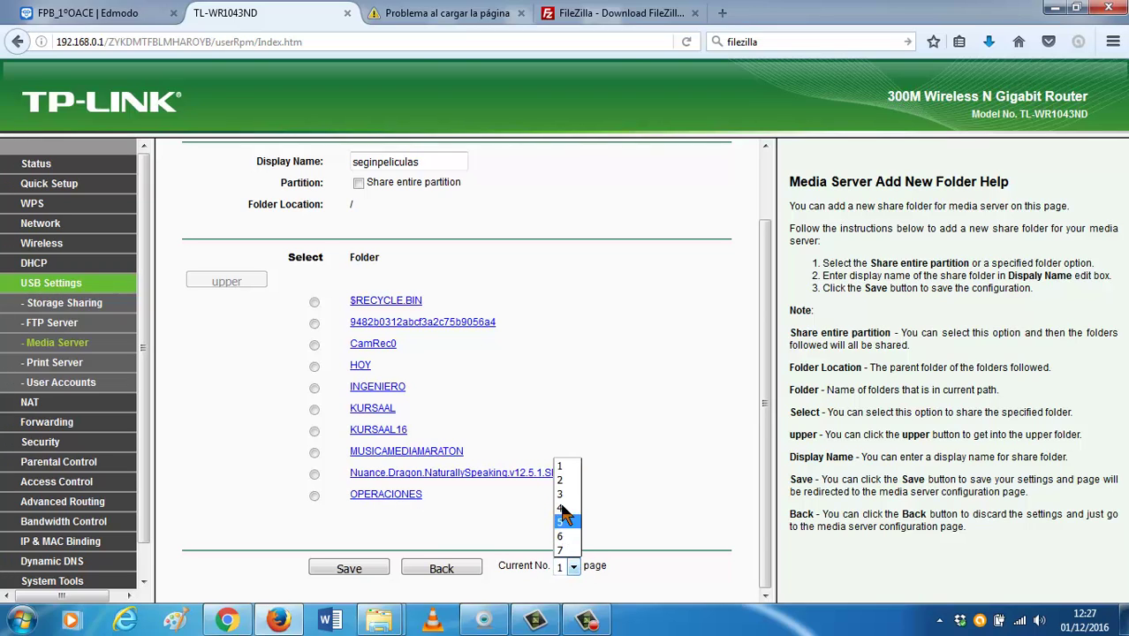
{"action": "left_click", "coordinate": [563, 481]}
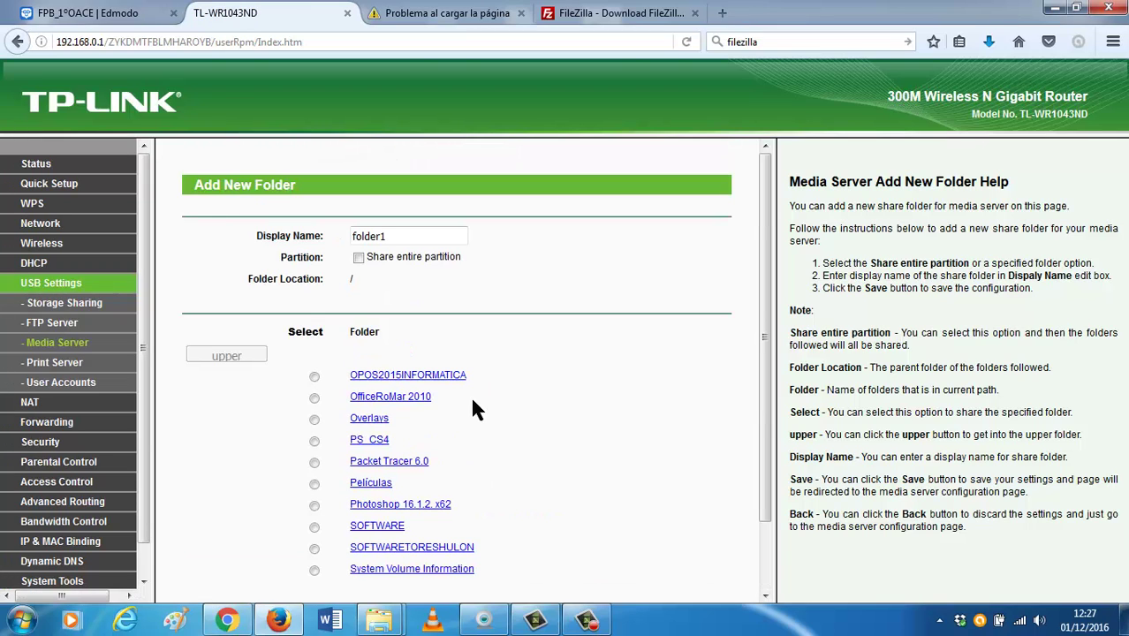
{"action": "left_click", "coordinate": [314, 484]}
Re-enter seginpeliculas as the display name and save the shared folder.
{"action": "scroll", "coordinate": [371, 469], "scroll_direction": "down", "scroll_amount": 2}
{"action": "scroll", "coordinate": [371, 463], "scroll_direction": "up", "scroll_amount": 2}
{"action": "double_click", "coordinate": [410, 232]}
{"action": "type", "text": "seg"}
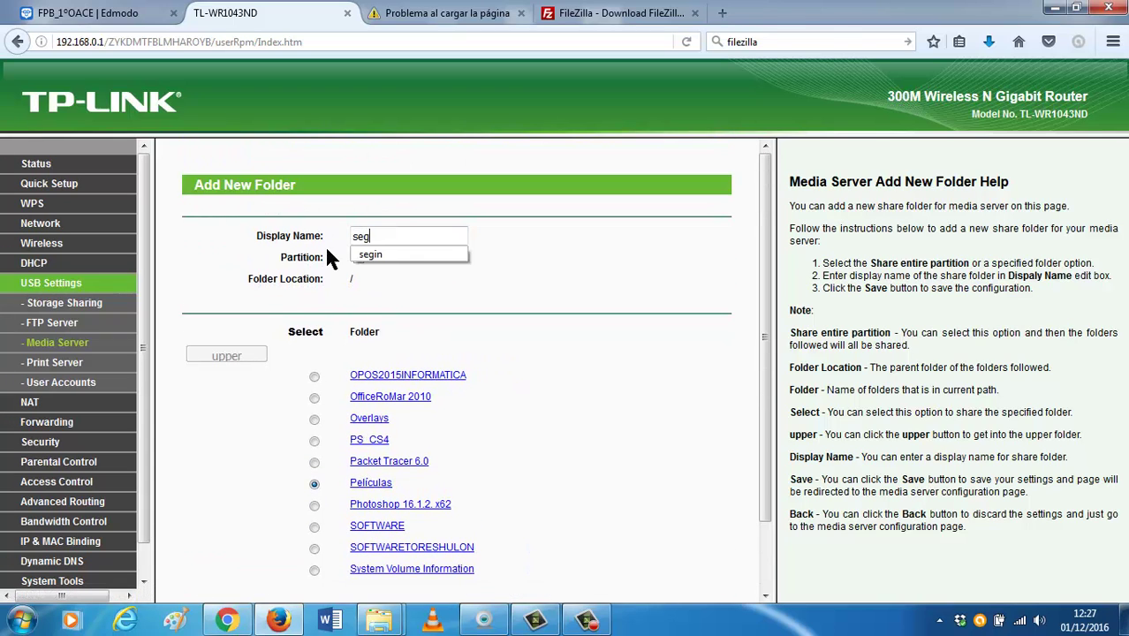
{"action": "type", "text": "inpeliculas"}
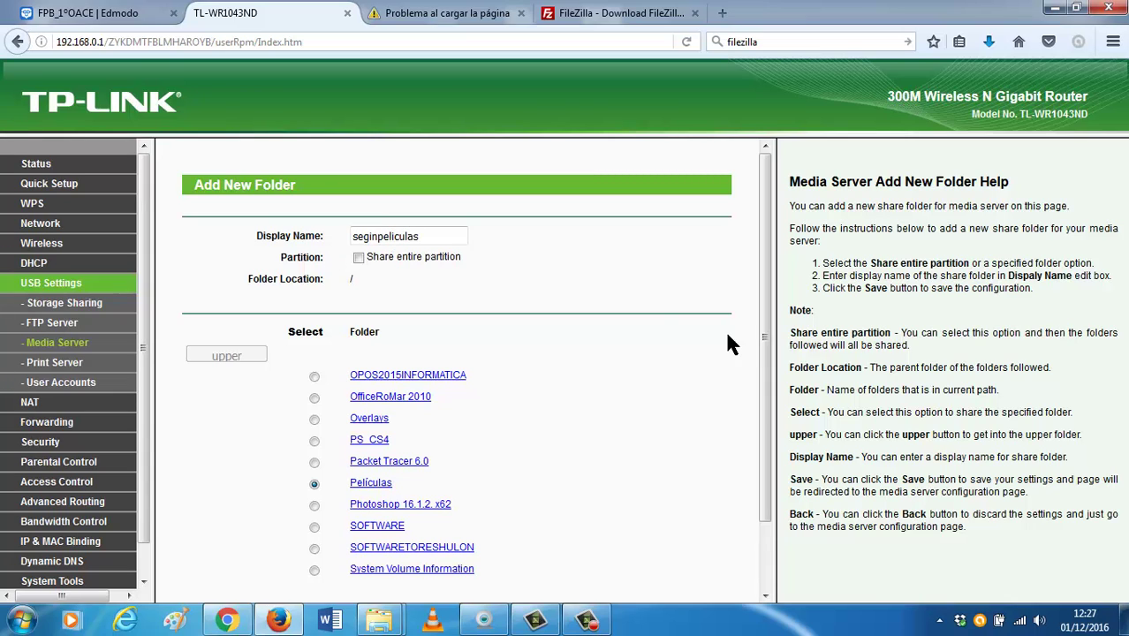
{"action": "scroll", "coordinate": [706, 346], "scroll_direction": "down", "scroll_amount": 2}
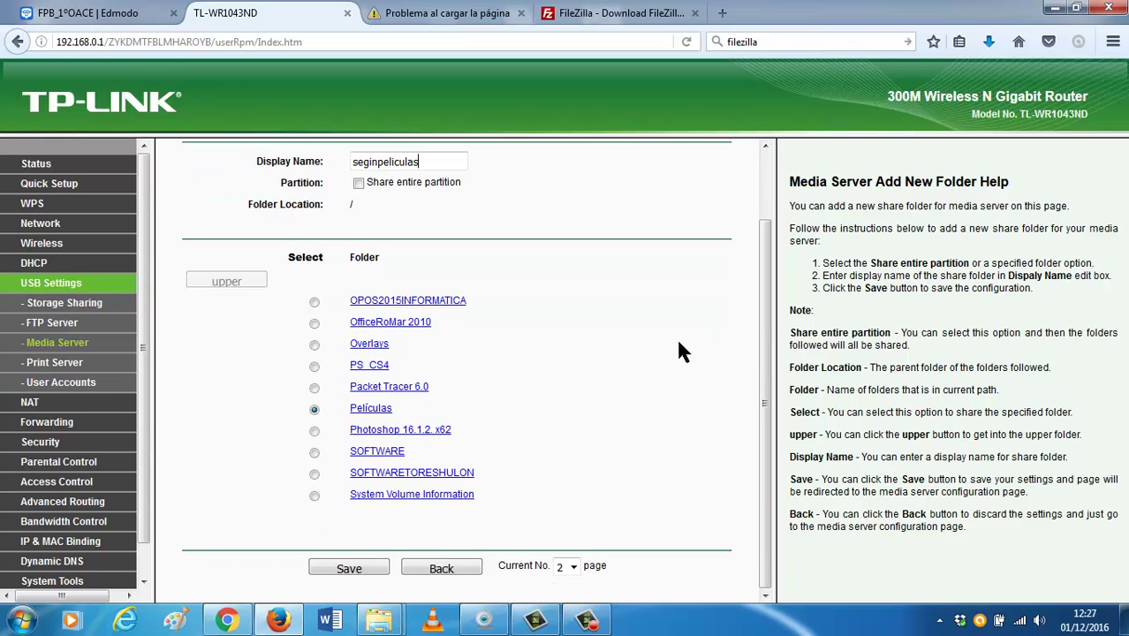
{"action": "left_click", "coordinate": [375, 569]}
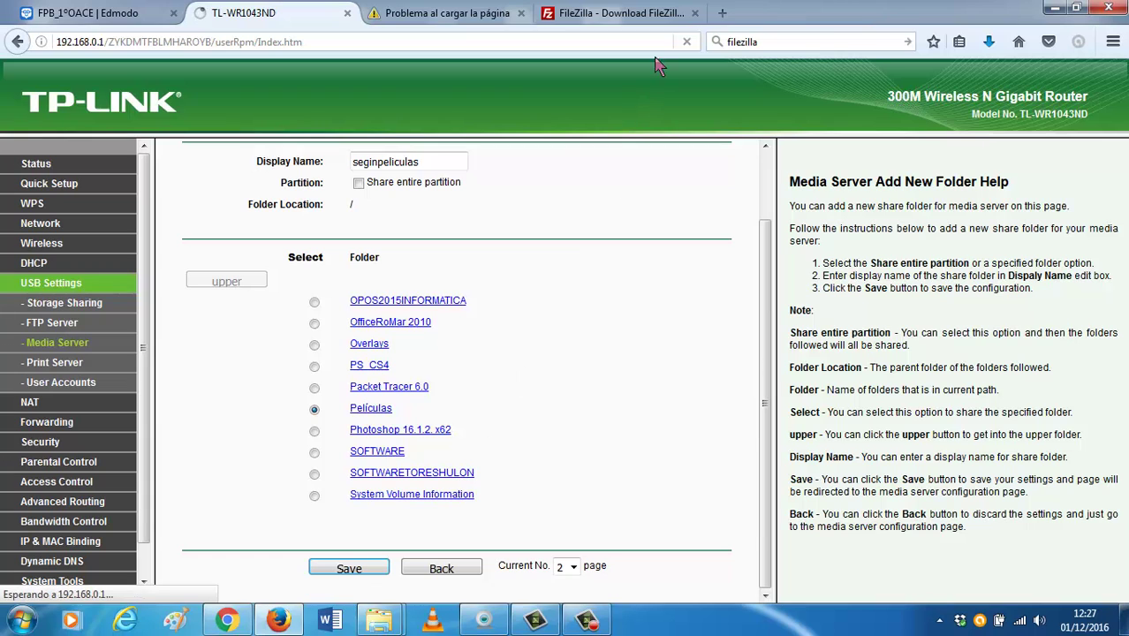
Run the downloaded FileZilla 3.22.2.2 installer, decline the bundled offer, upgrade over 3.14.1, and launch it.
{"action": "left_click", "coordinate": [990, 49]}
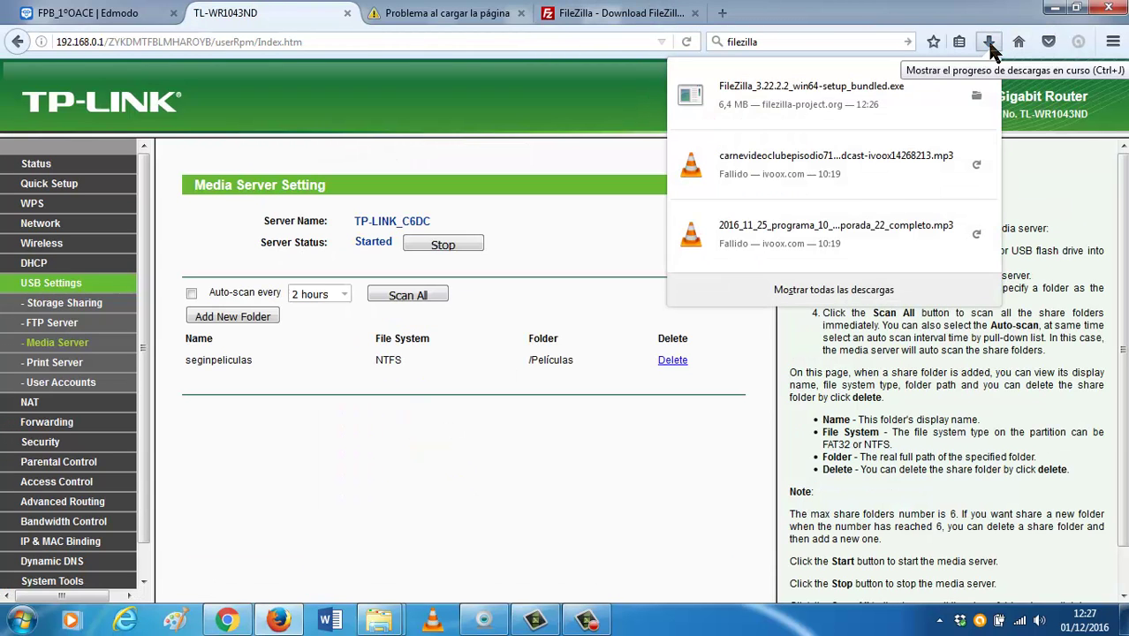
{"action": "left_click", "coordinate": [855, 95]}
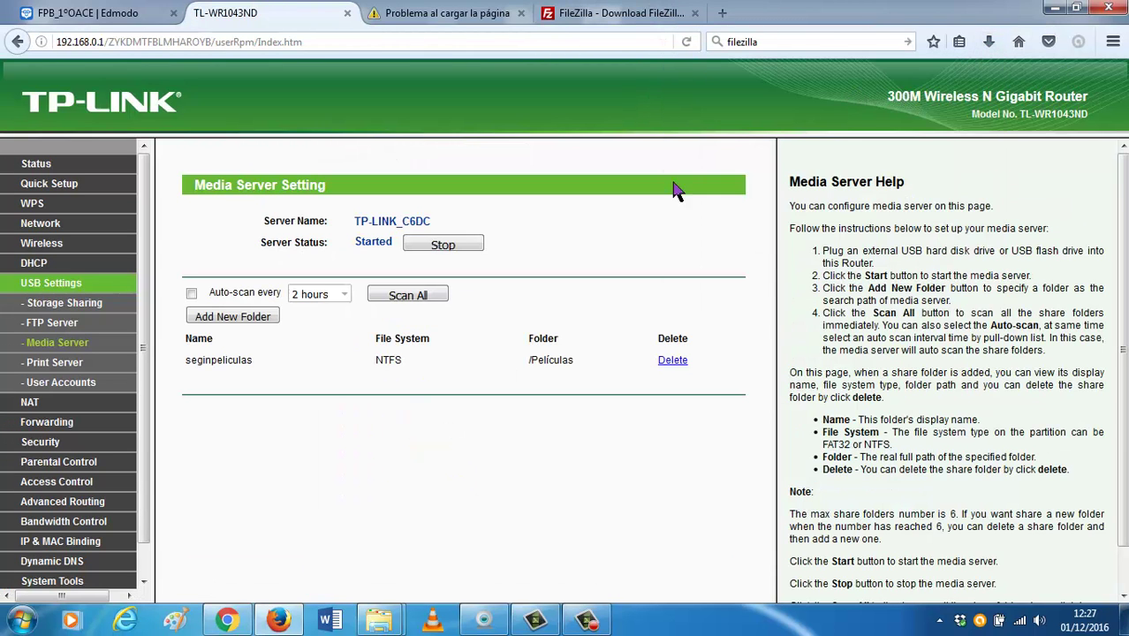
{"action": "left_click", "coordinate": [608, 323]}
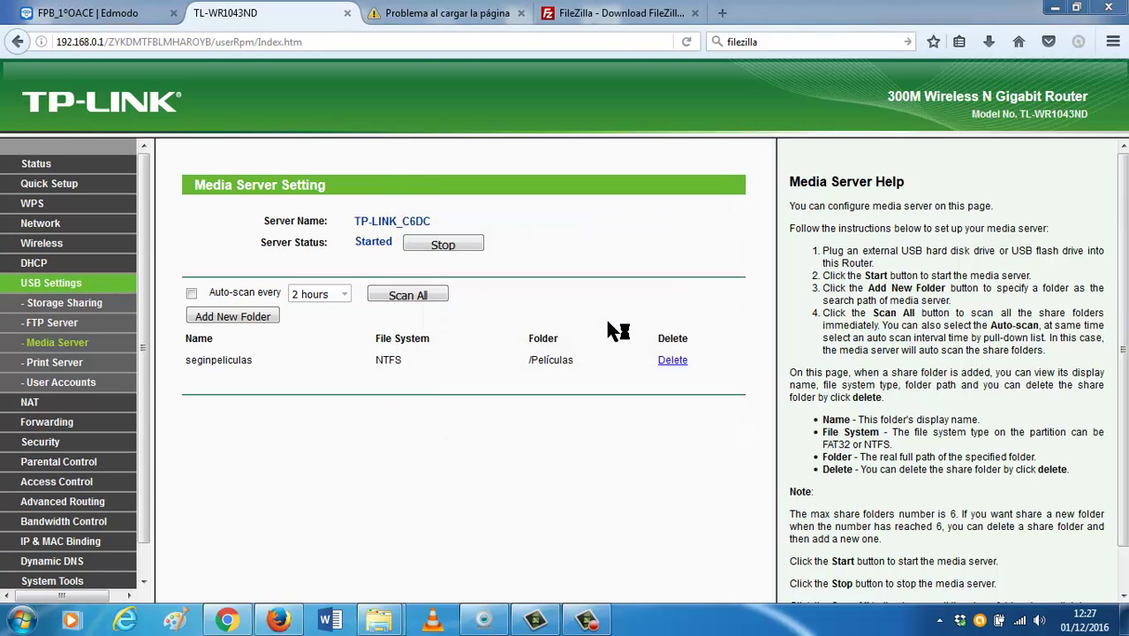
{"action": "left_click", "coordinate": [657, 441]}
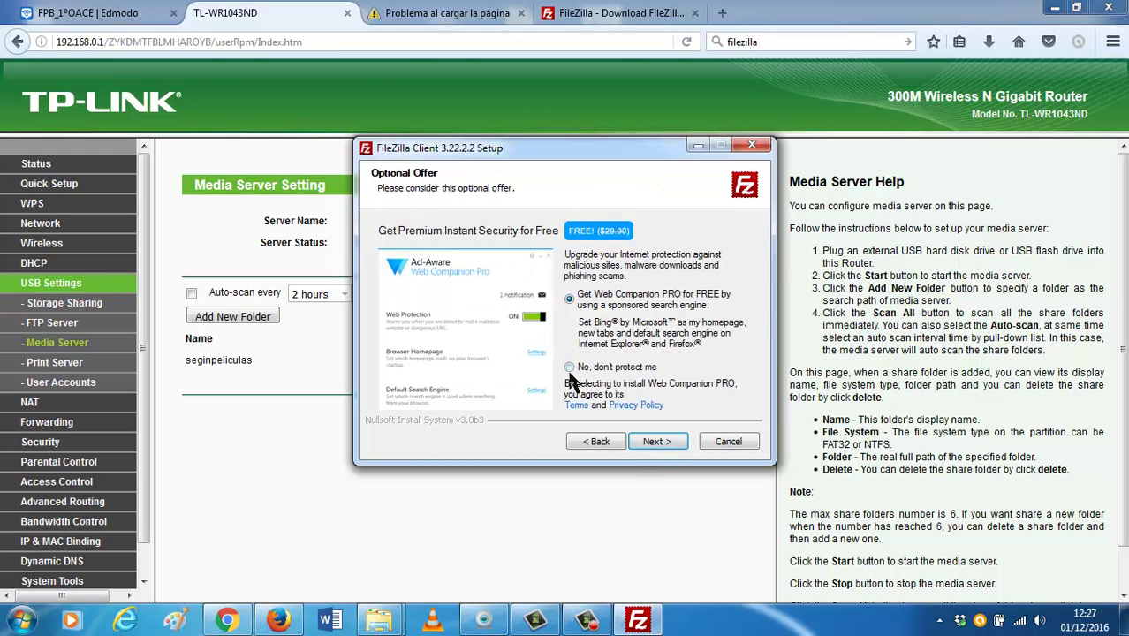
{"action": "left_click", "coordinate": [656, 441]}
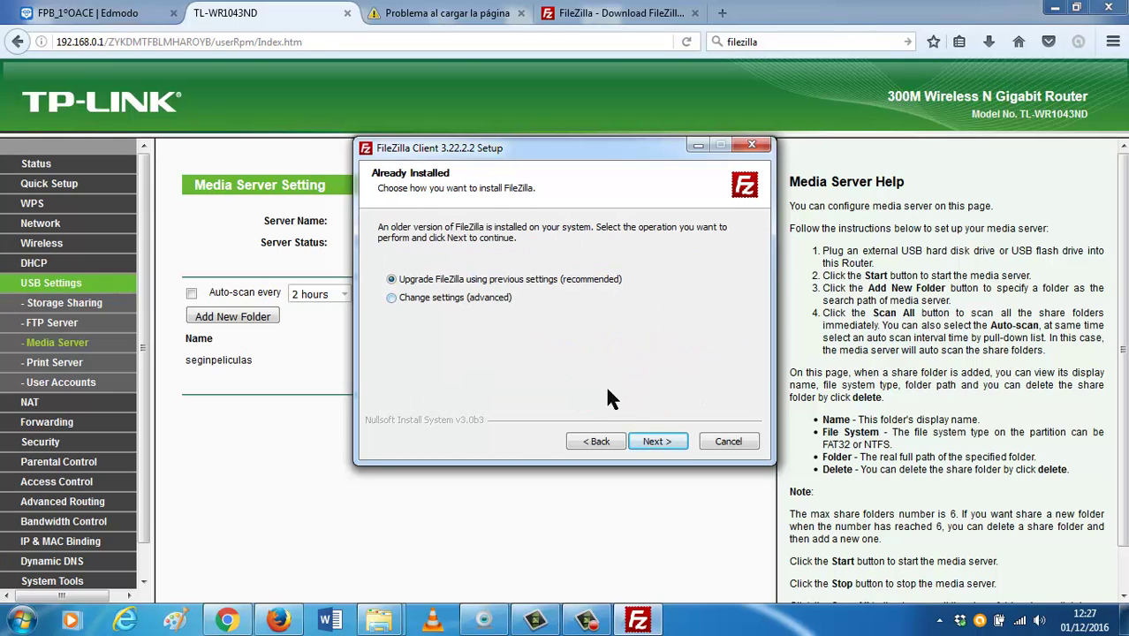
{"action": "left_click", "coordinate": [645, 441]}
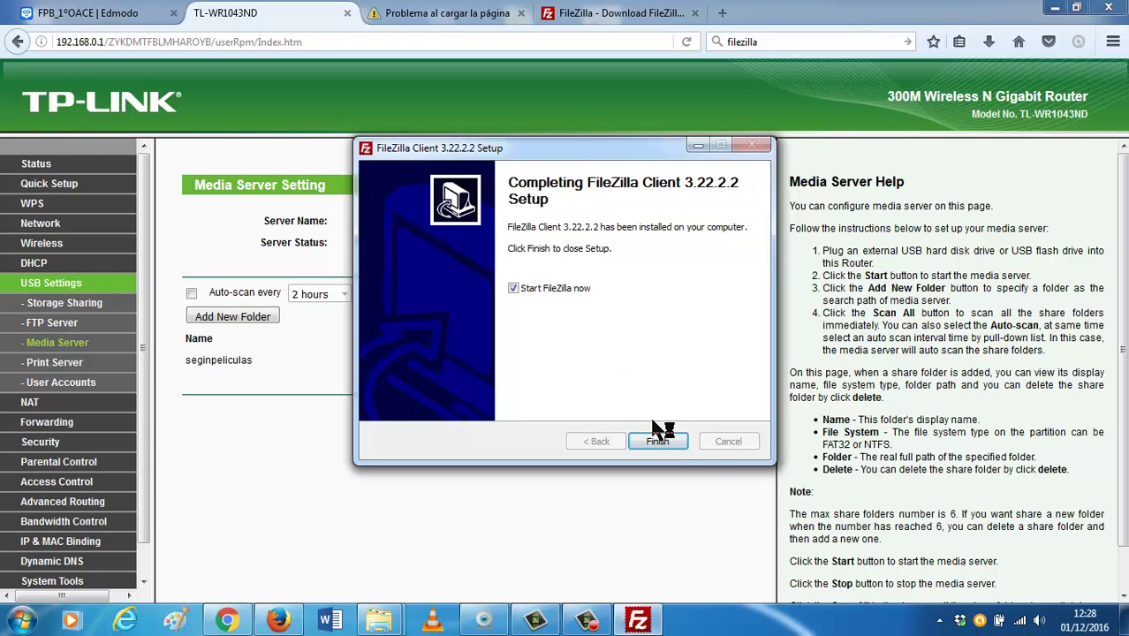
{"action": "left_click", "coordinate": [668, 440]}
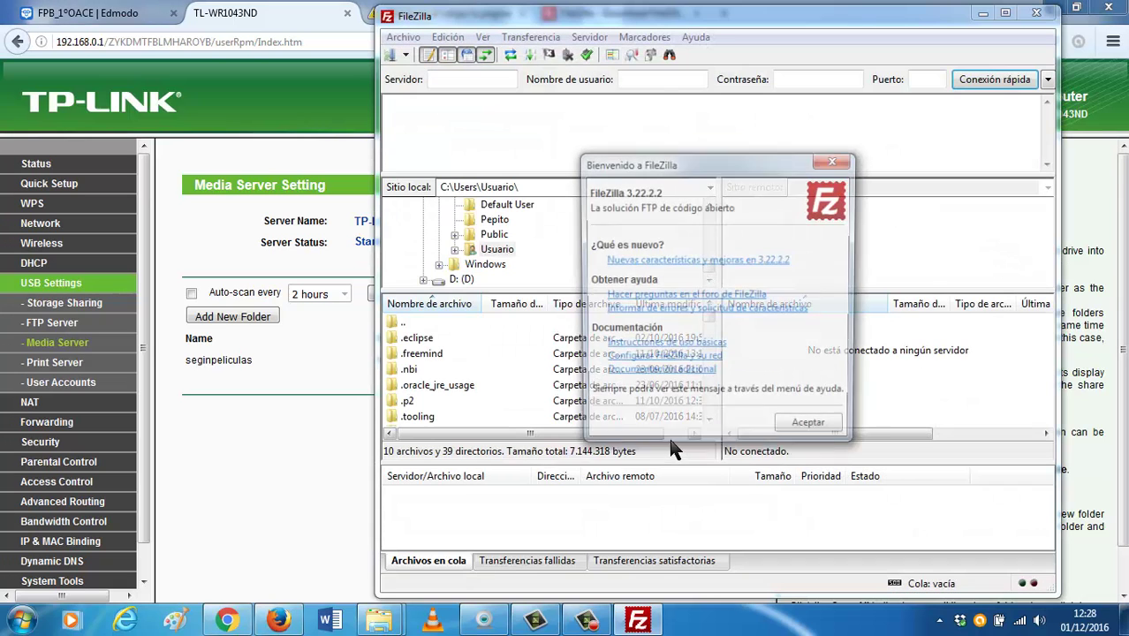
Quick-connect FileZilla to 192.168.1.212, then view the router's FTP Server page.
{"action": "left_click", "coordinate": [806, 432]}
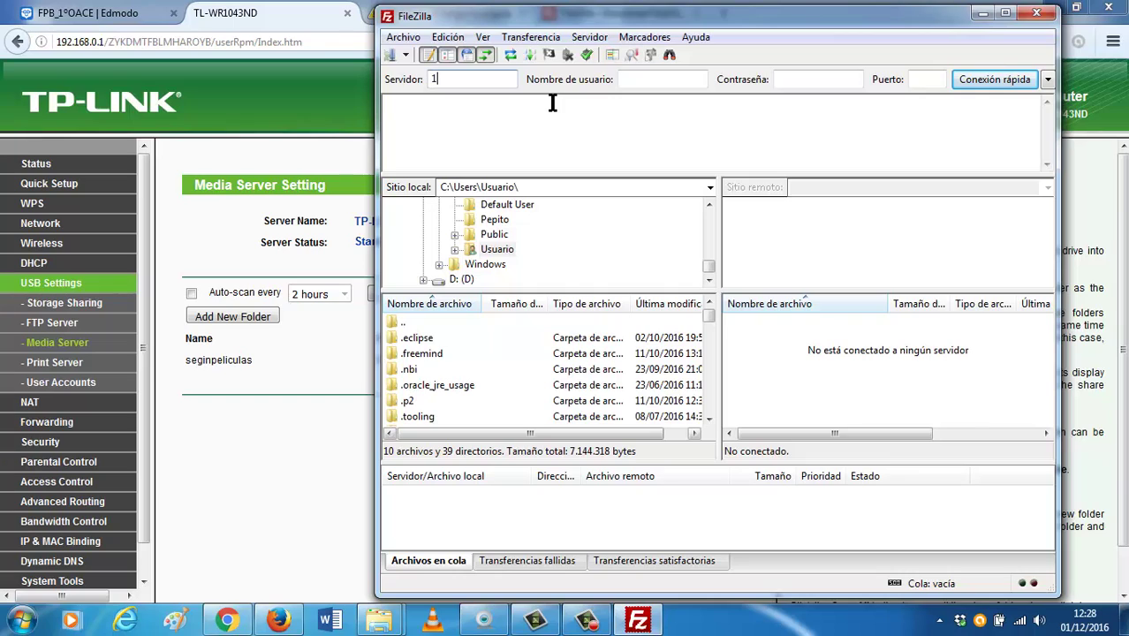
{"action": "type", "text": "92.168.1.212"}
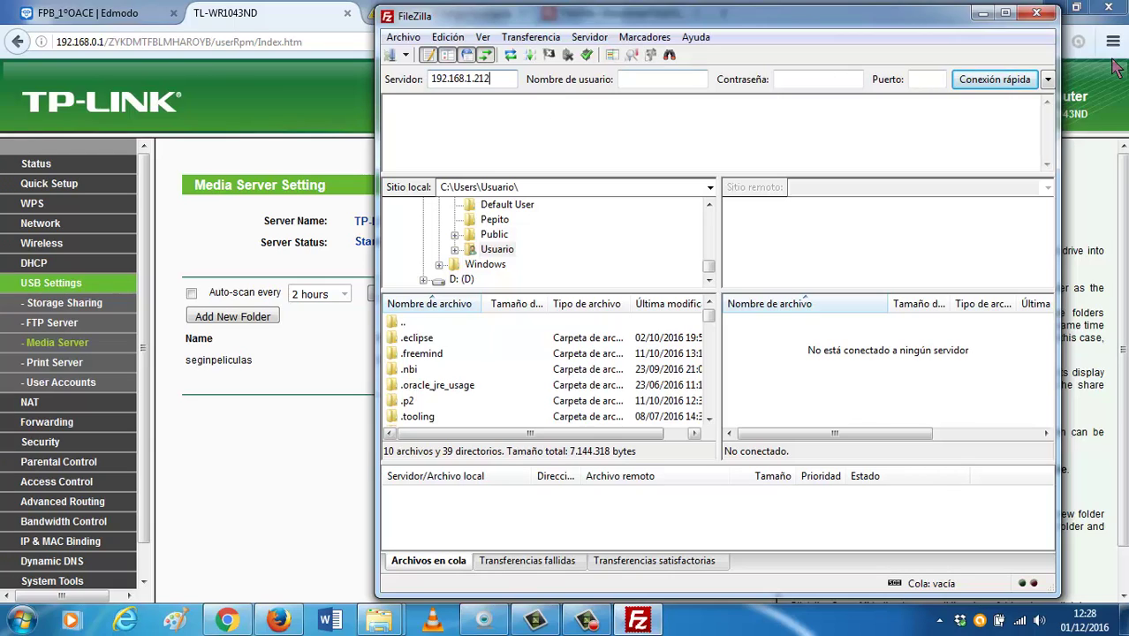
{"action": "left_click", "coordinate": [1024, 79]}
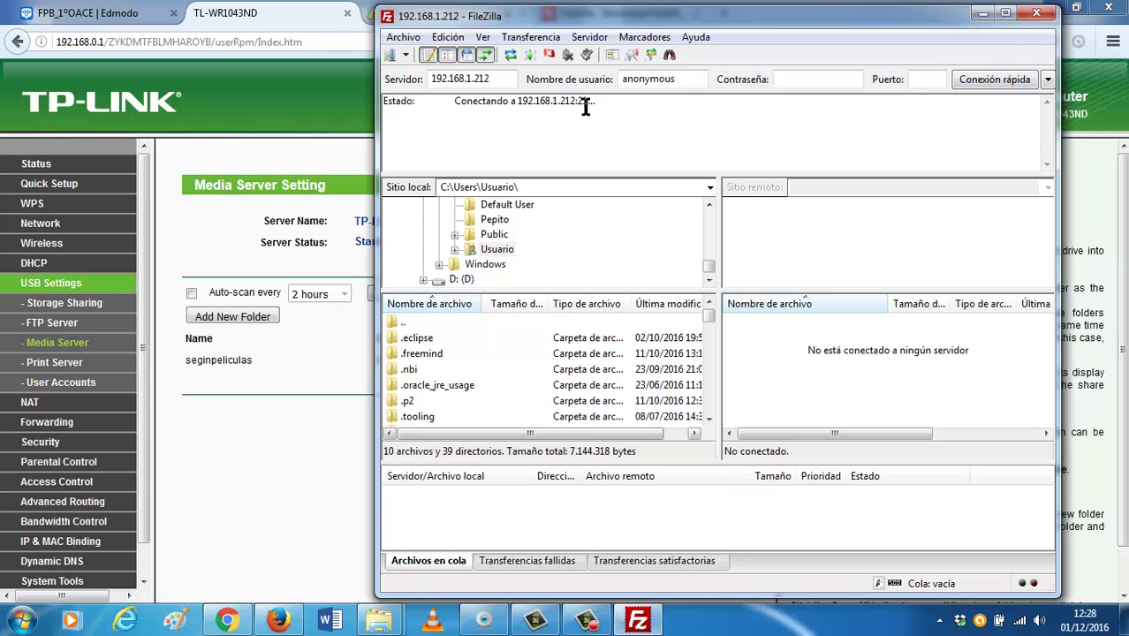
{"action": "left_click", "coordinate": [342, 324]}
{"action": "left_click", "coordinate": [60, 327]}
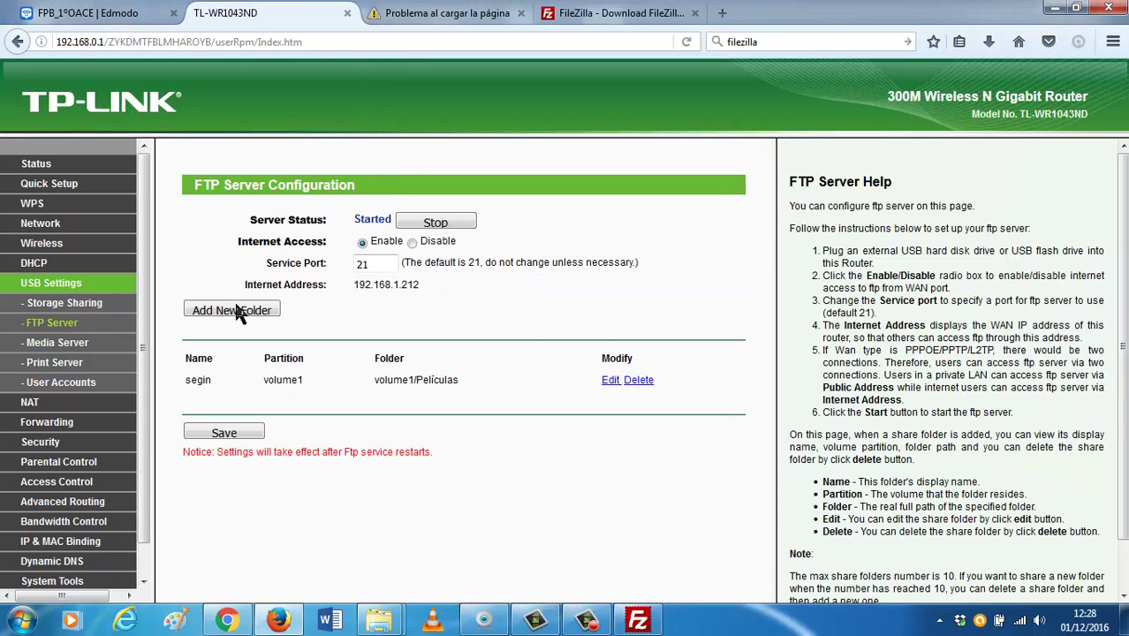
Compare FileZilla's pending connection with the router's FTP Server configuration page.
{"action": "left_click", "coordinate": [637, 620]}
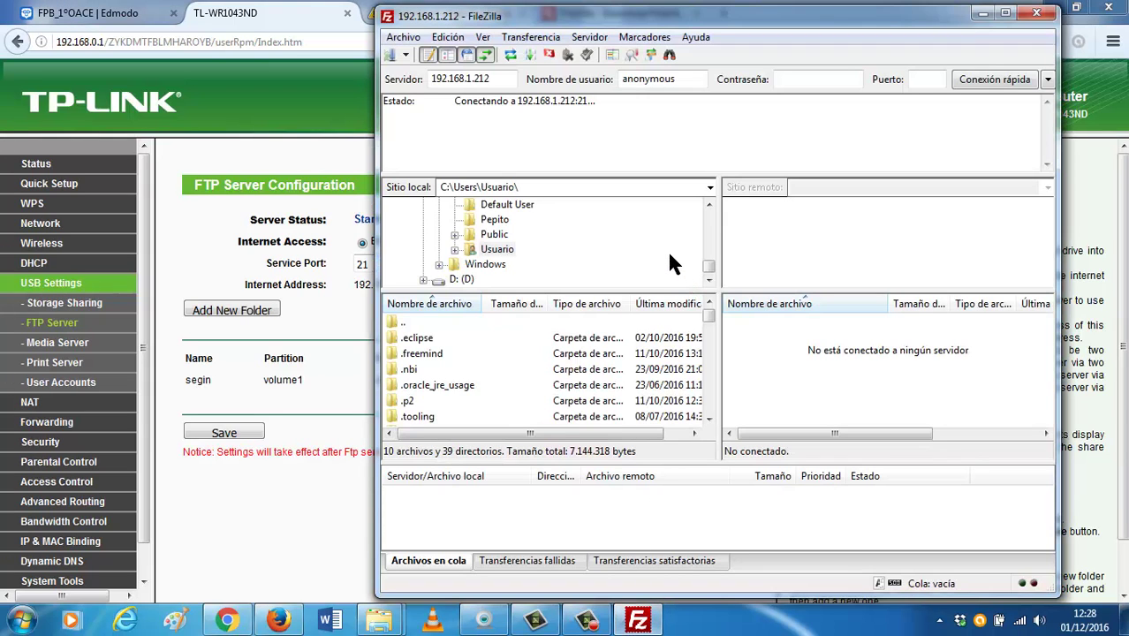
{"action": "left_click", "coordinate": [296, 455]}
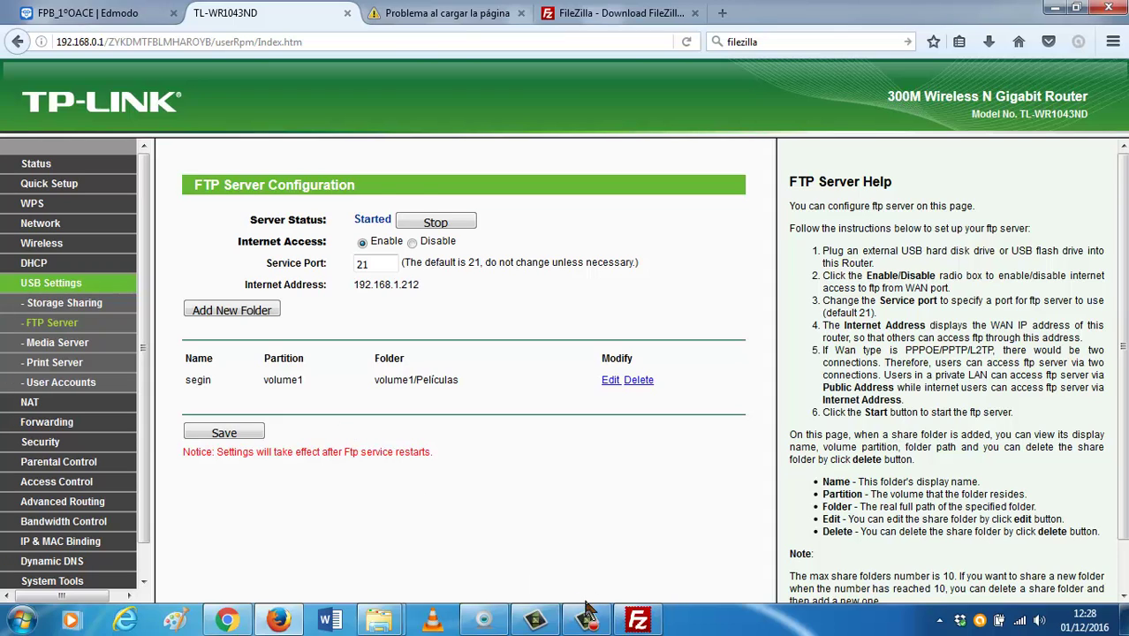
{"action": "left_click", "coordinate": [638, 622]}
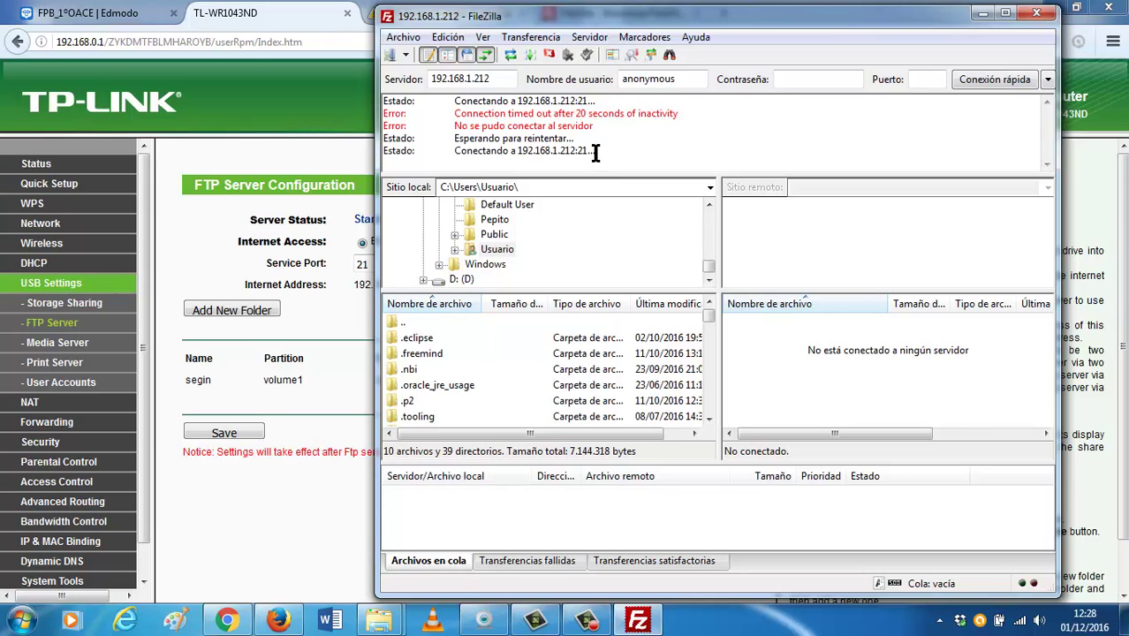
{"action": "left_click", "coordinate": [232, 434]}
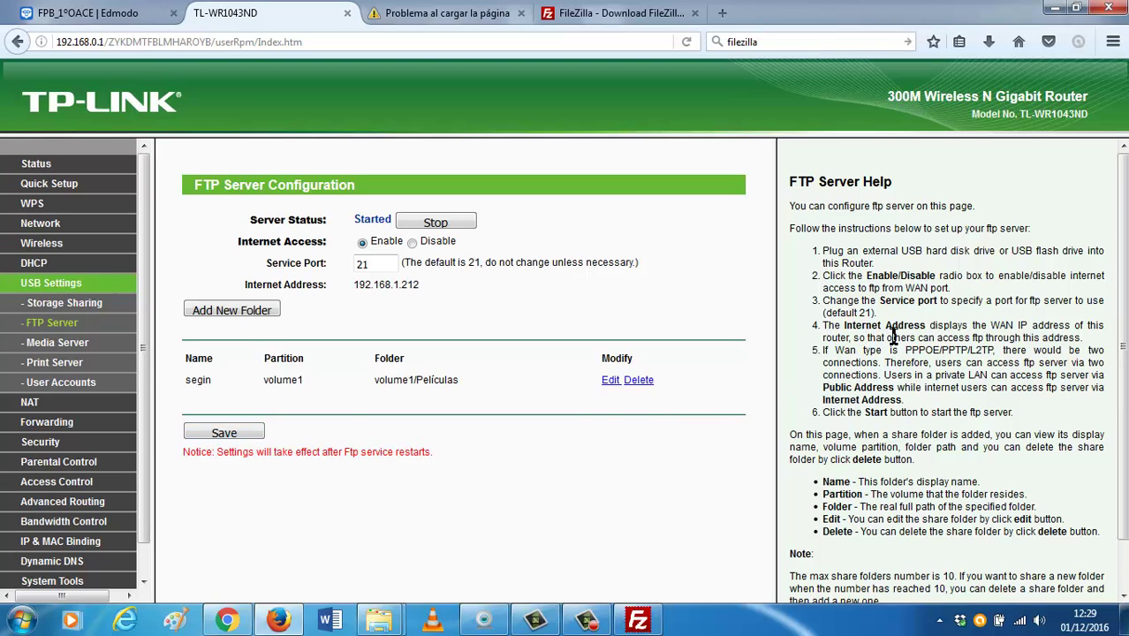
Stop and restart the router's FTP server, then check FileZilla's connection attempts.
{"action": "scroll", "coordinate": [892, 336], "scroll_direction": "down", "scroll_amount": 1}
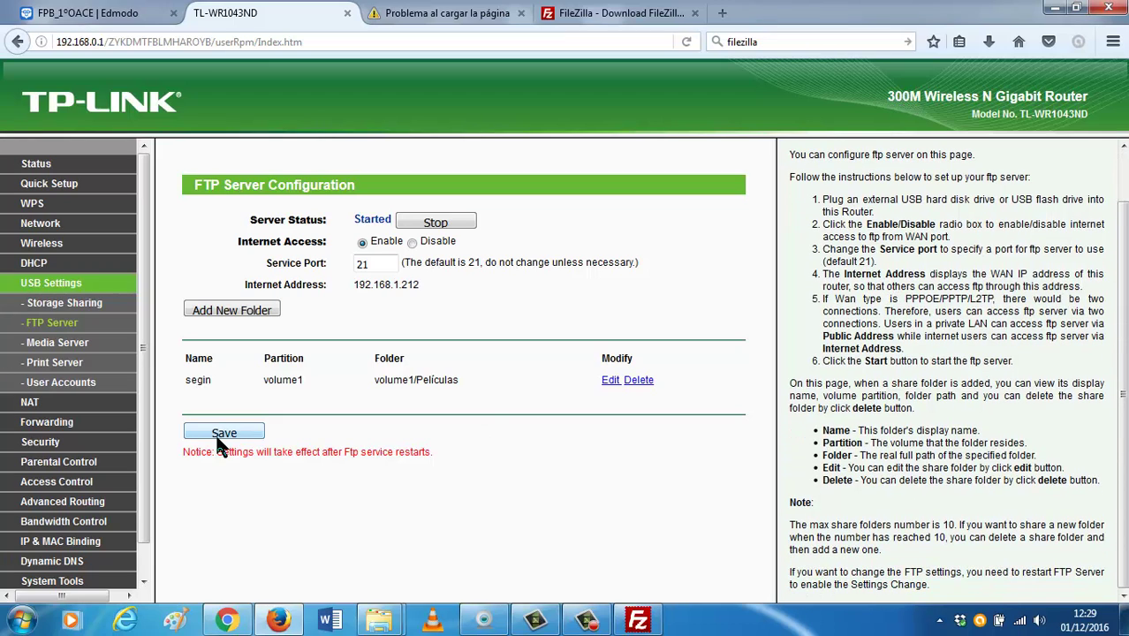
{"action": "left_click", "coordinate": [461, 223]}
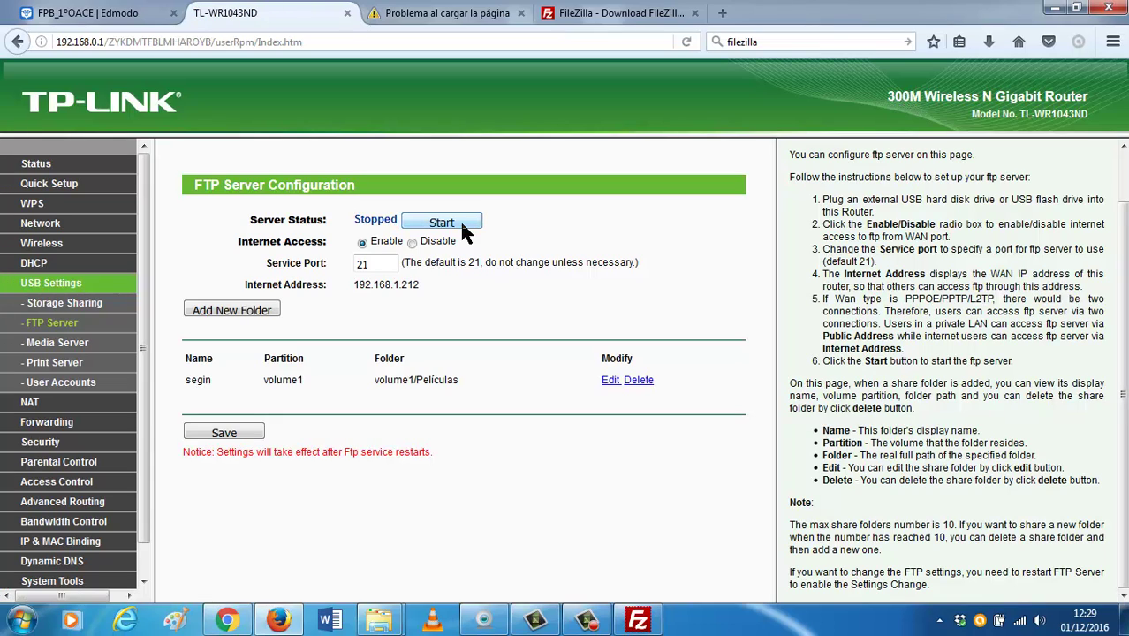
{"action": "left_click", "coordinate": [461, 224]}
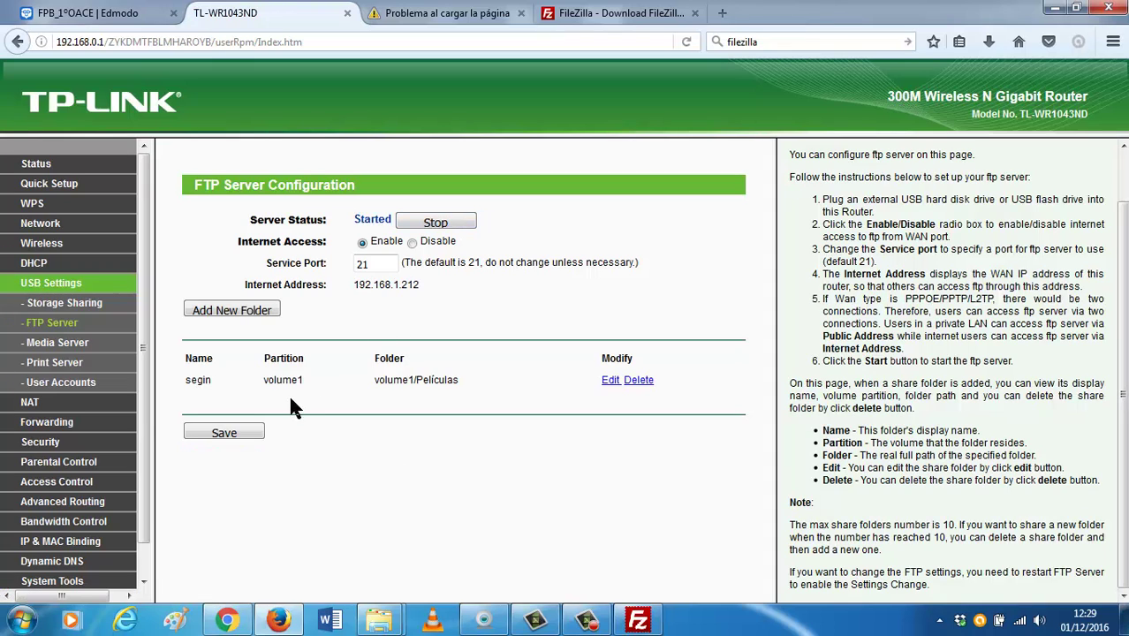
{"action": "left_click", "coordinate": [638, 619]}
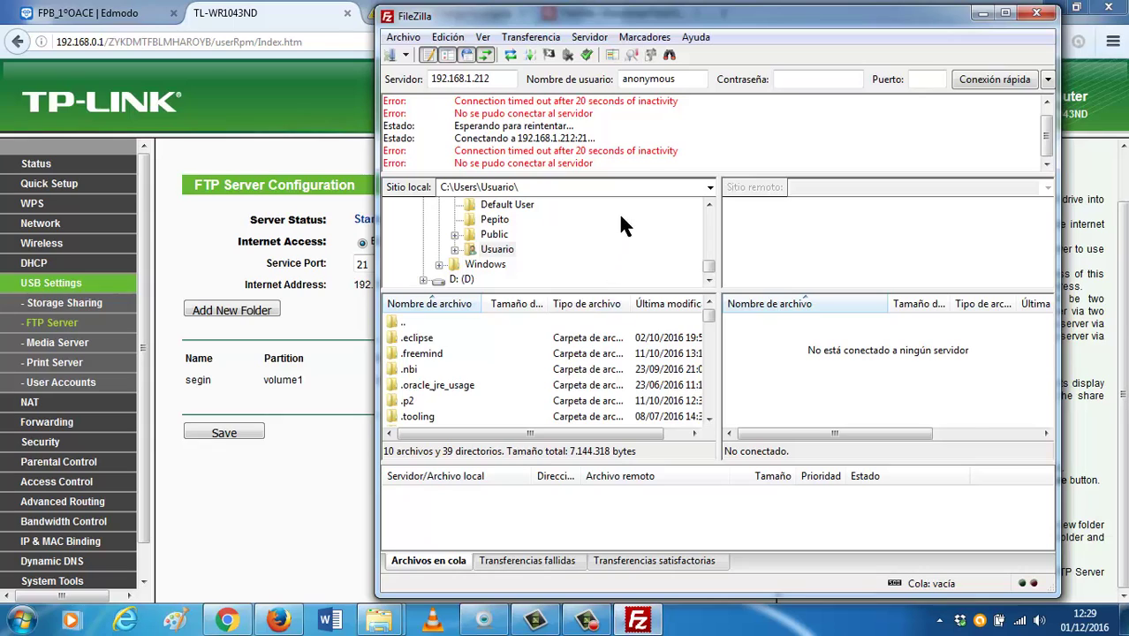
Enlarge FileZilla's message log, retry connecting to 192.168.1.212, and open the router's User Accounts page.
{"action": "left_click_drag", "start_coordinate": [623, 175], "coordinate": [630, 223]}
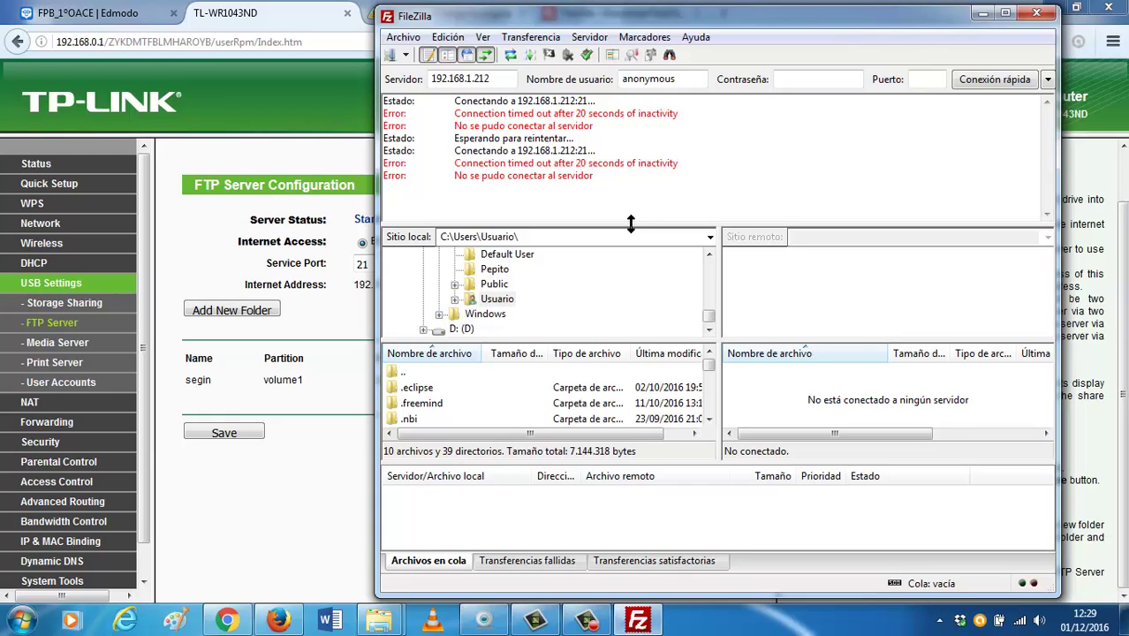
{"action": "left_click", "coordinate": [505, 79]}
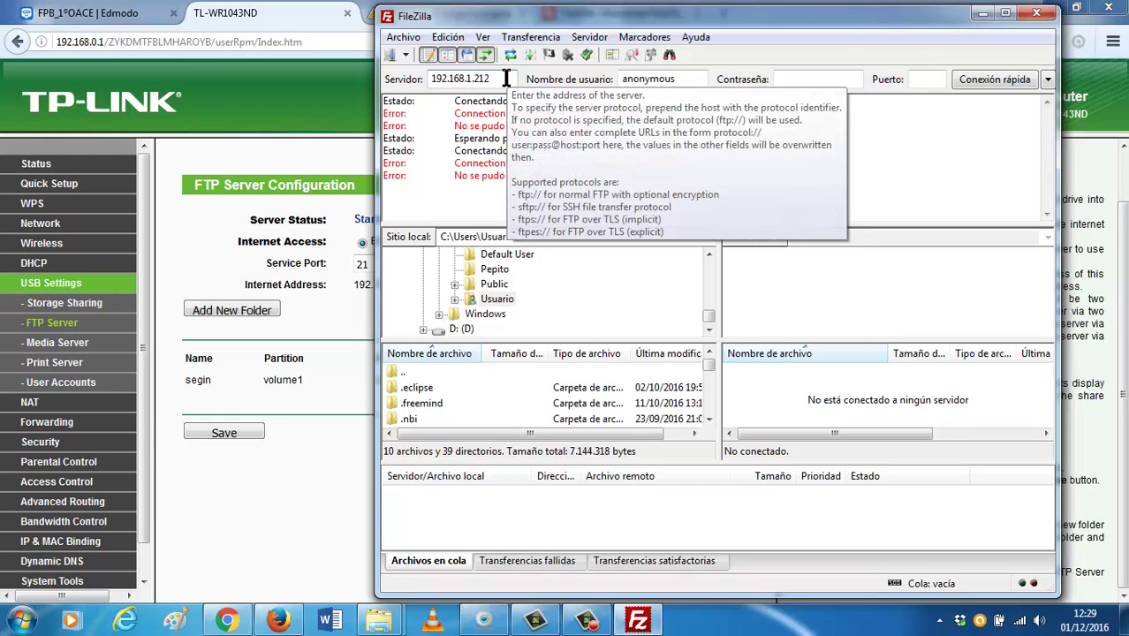
{"action": "key", "text": "Return"}
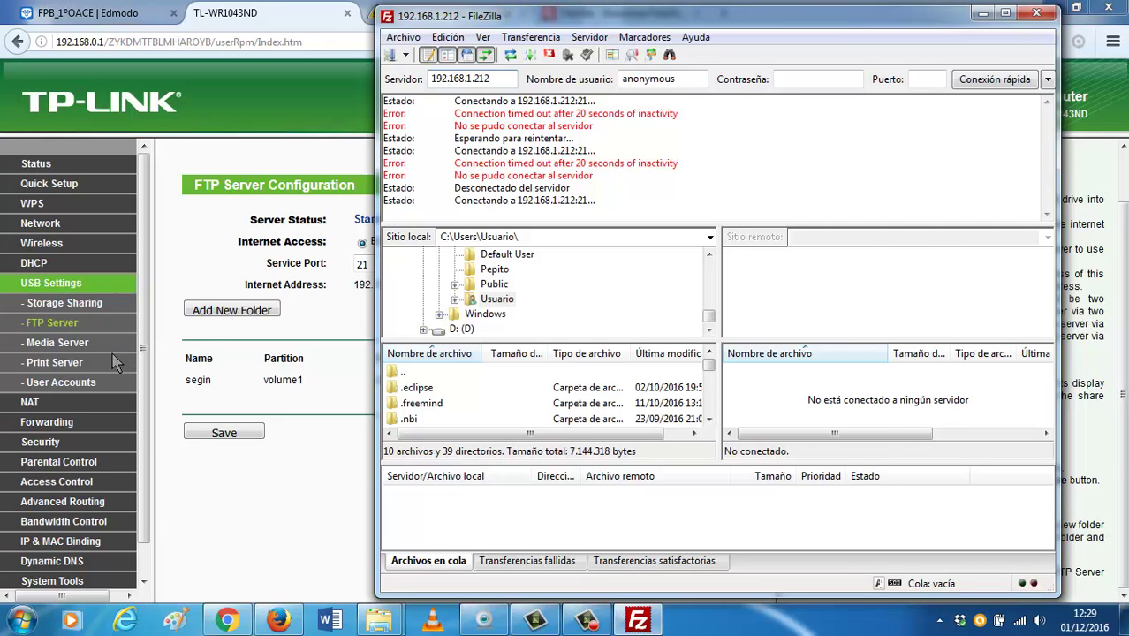
{"action": "left_click", "coordinate": [76, 384]}
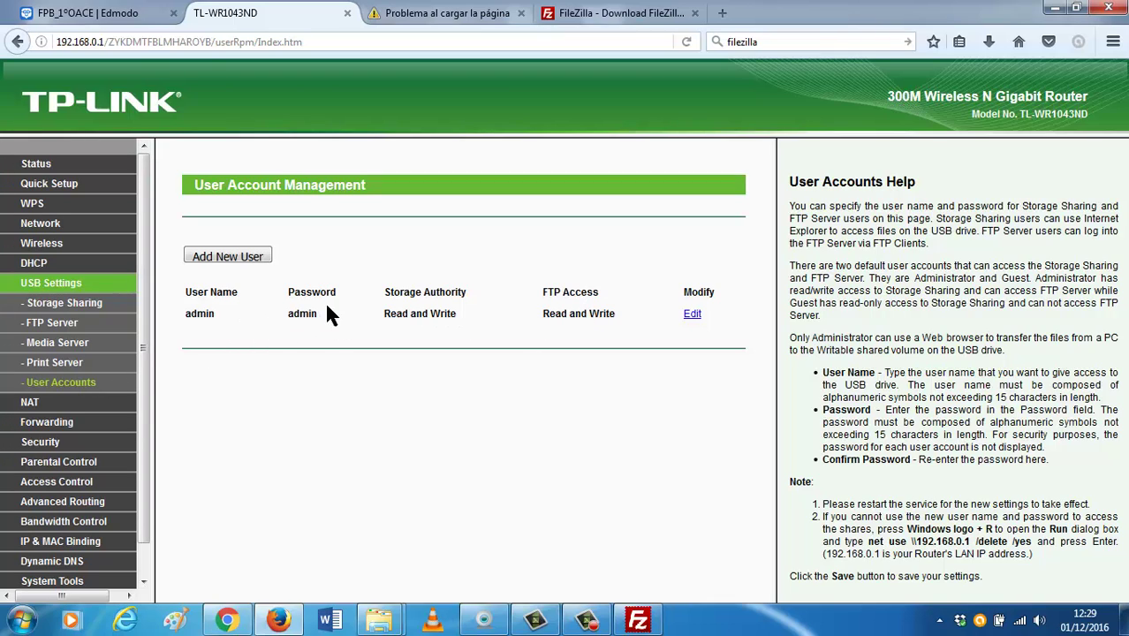
Connect FileZilla to 192.168.1.212 with the router's administrator user name and password in a new tab.
{"action": "left_click", "coordinate": [637, 619]}
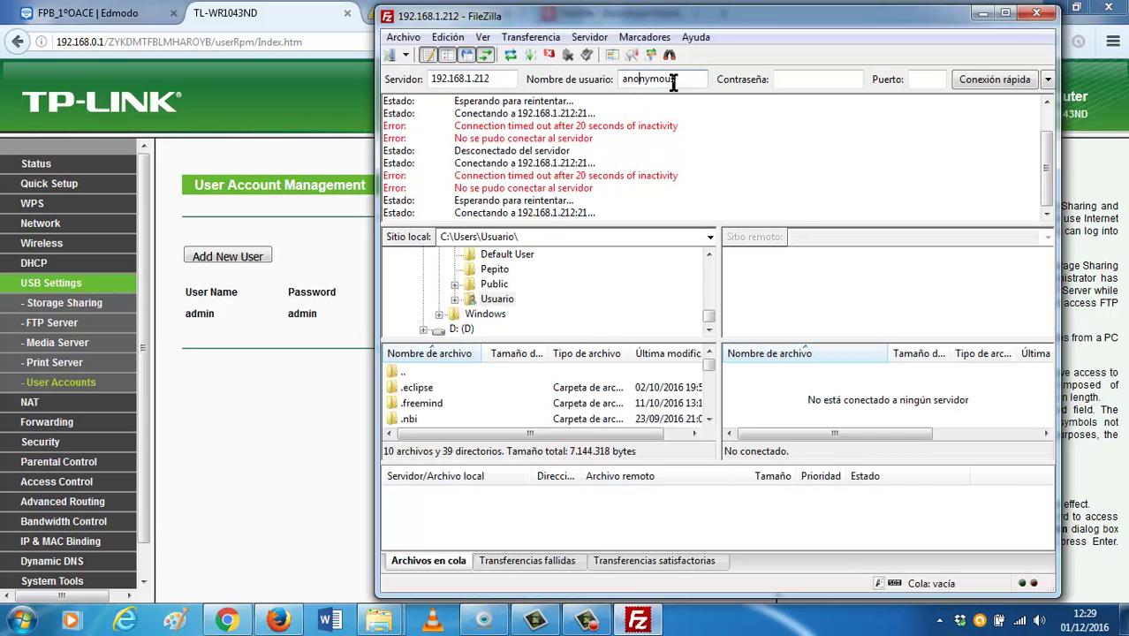
{"action": "left_click_drag", "start_coordinate": [687, 80], "coordinate": [505, 80]}
{"action": "type", "text": "admin"}
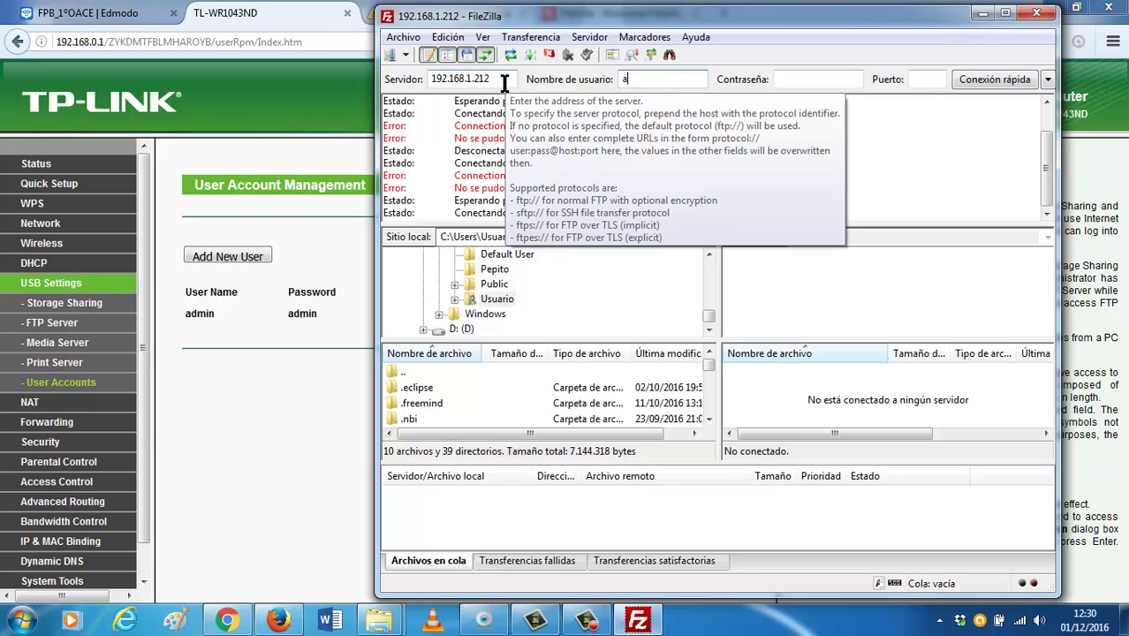
{"action": "key", "text": "Tab"}
{"action": "type", "text": "admin"}
{"action": "key", "text": "Return"}
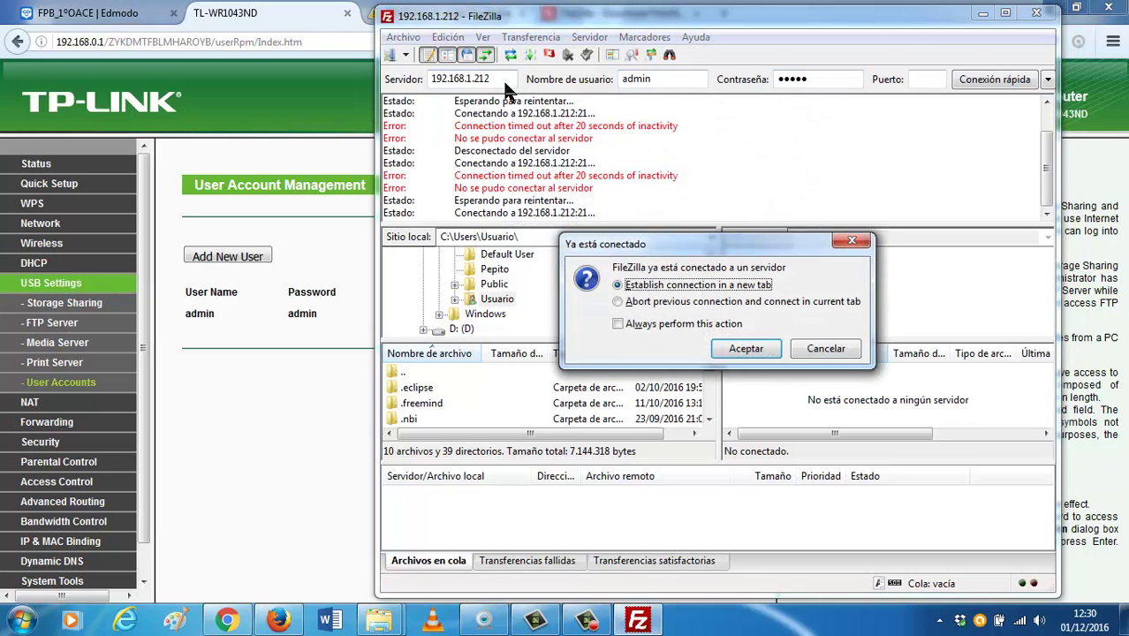
{"action": "left_click", "coordinate": [745, 348]}
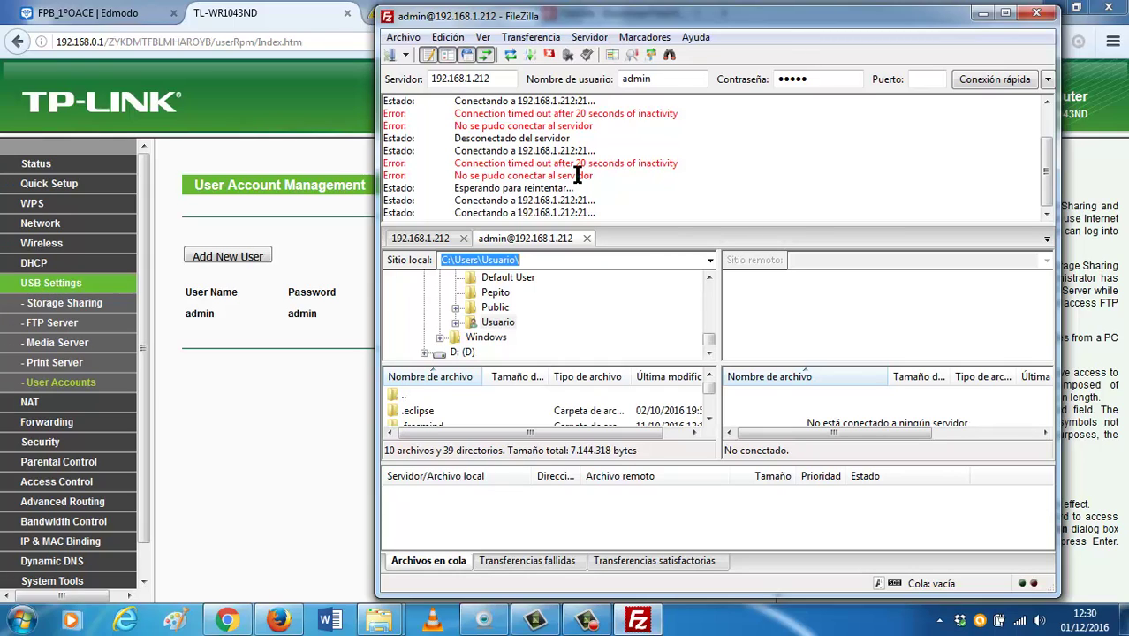
Abort the stalled earlier connection, start another quick connection in a new tab, and return to the router.
{"action": "left_click", "coordinate": [463, 237]}
{"action": "left_click", "coordinate": [605, 370]}
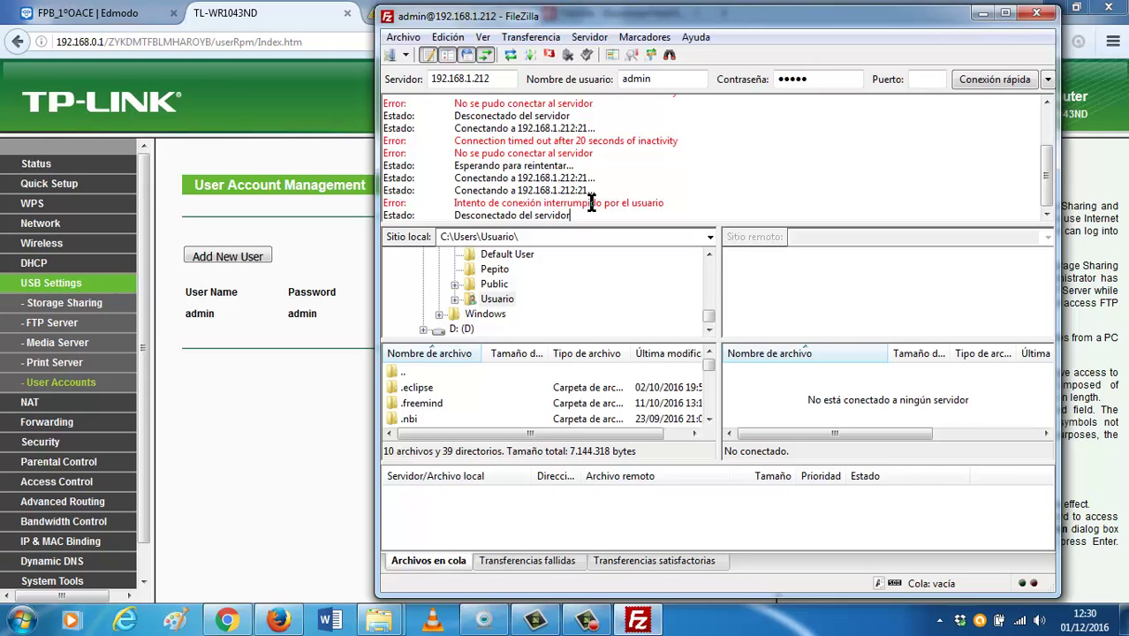
{"action": "left_click", "coordinate": [967, 85]}
{"action": "left_click", "coordinate": [751, 350]}
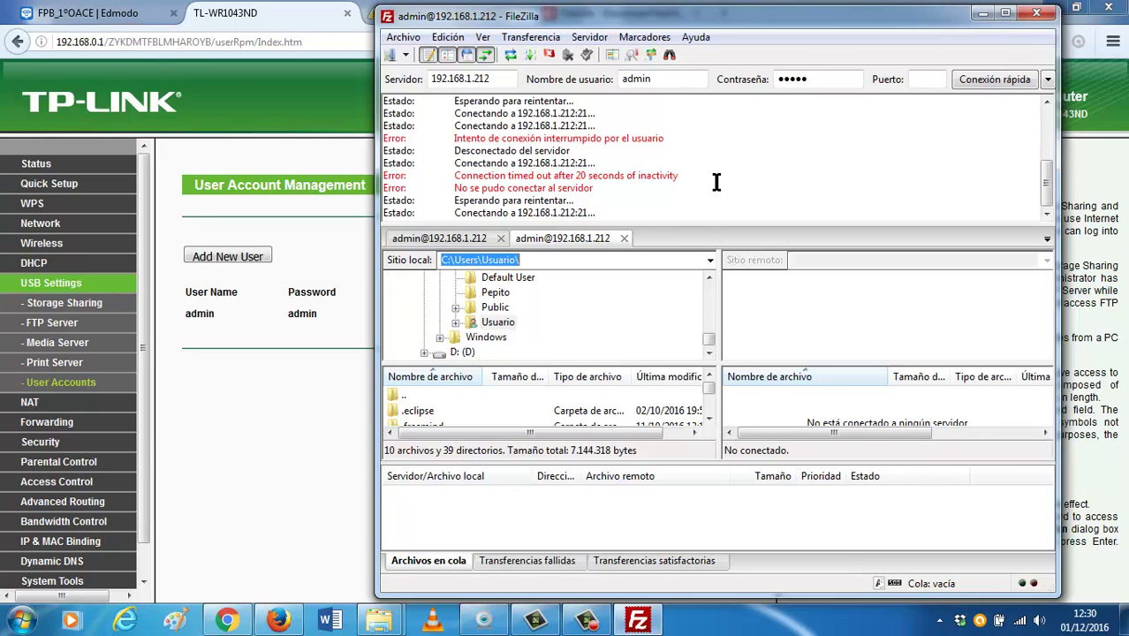
{"action": "left_click", "coordinate": [77, 305]}
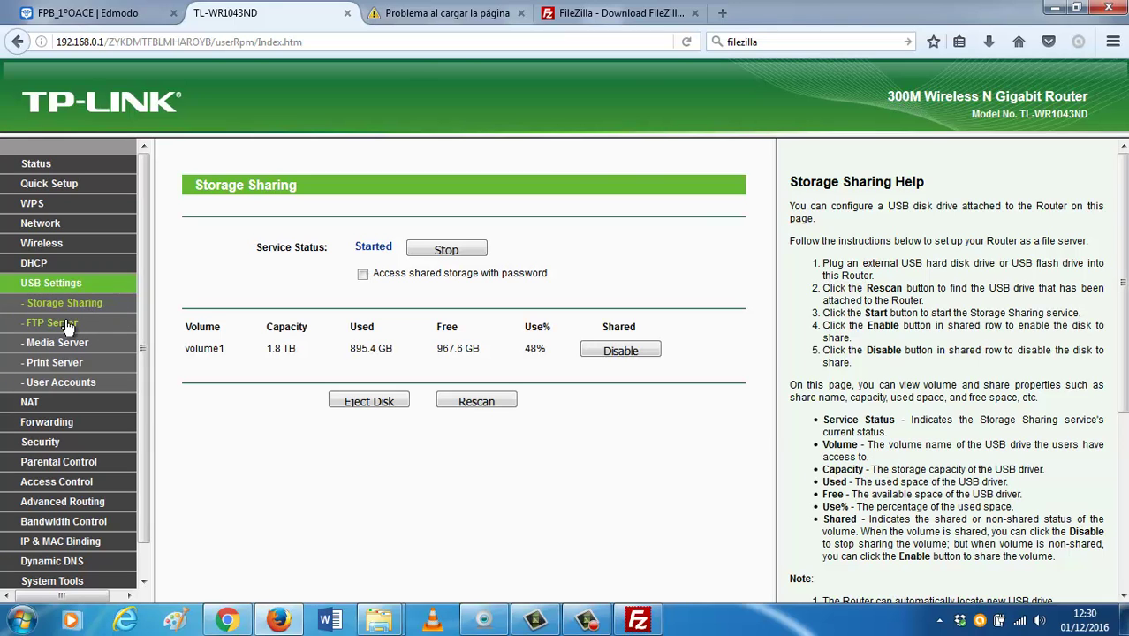
Review the router's FTP Server, Media Server, Print Server and User Accounts pages.
{"action": "left_click", "coordinate": [62, 323]}
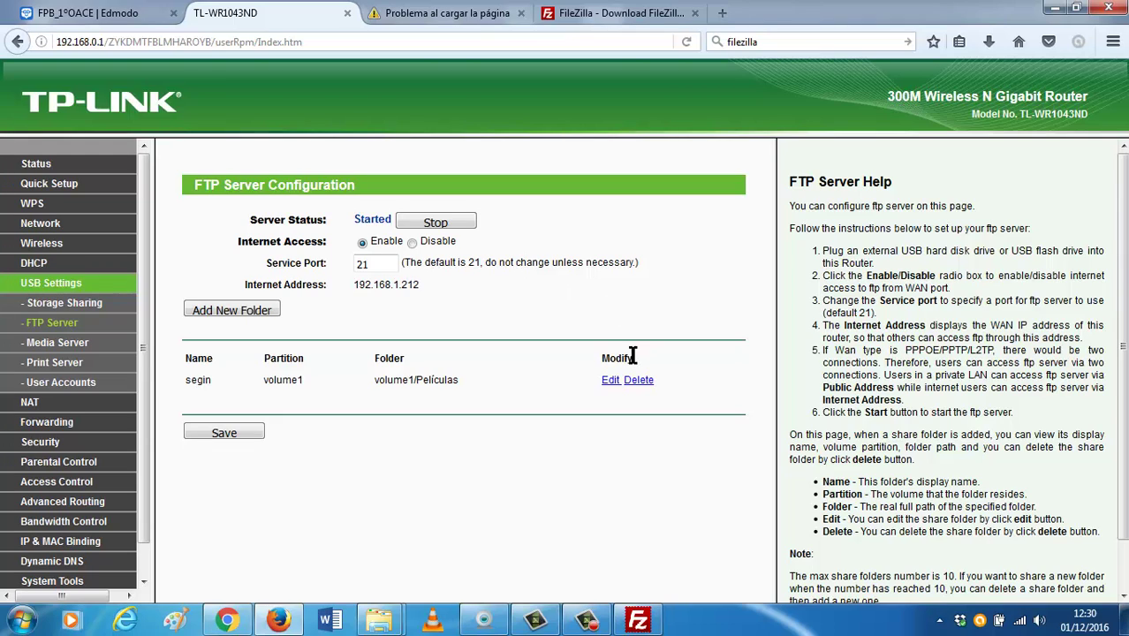
{"action": "left_click", "coordinate": [88, 349]}
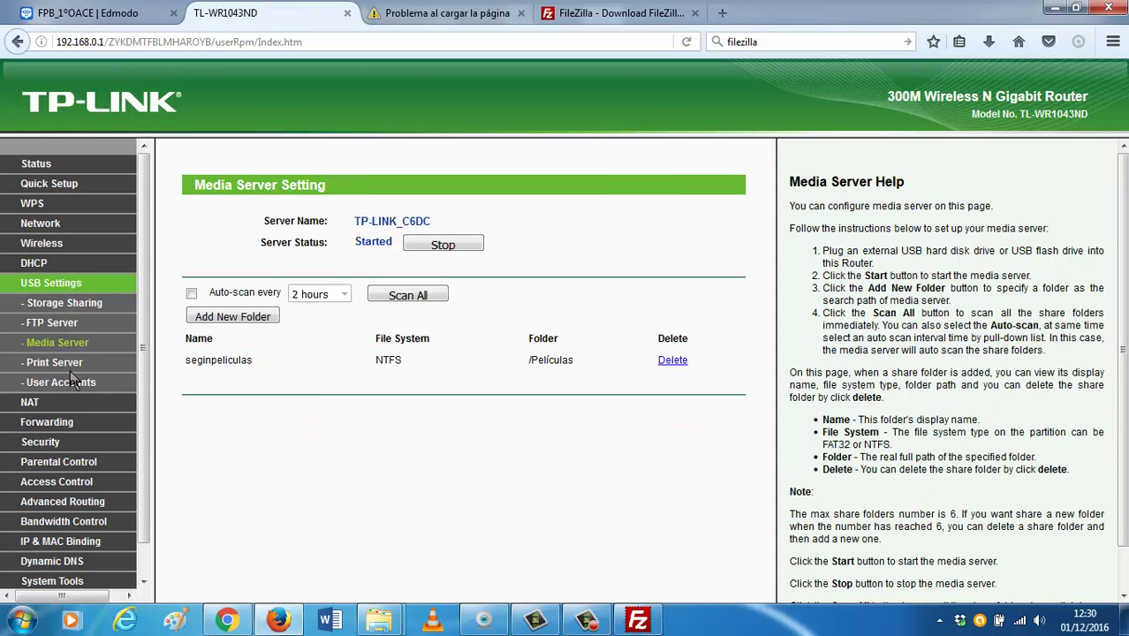
{"action": "left_click", "coordinate": [74, 369]}
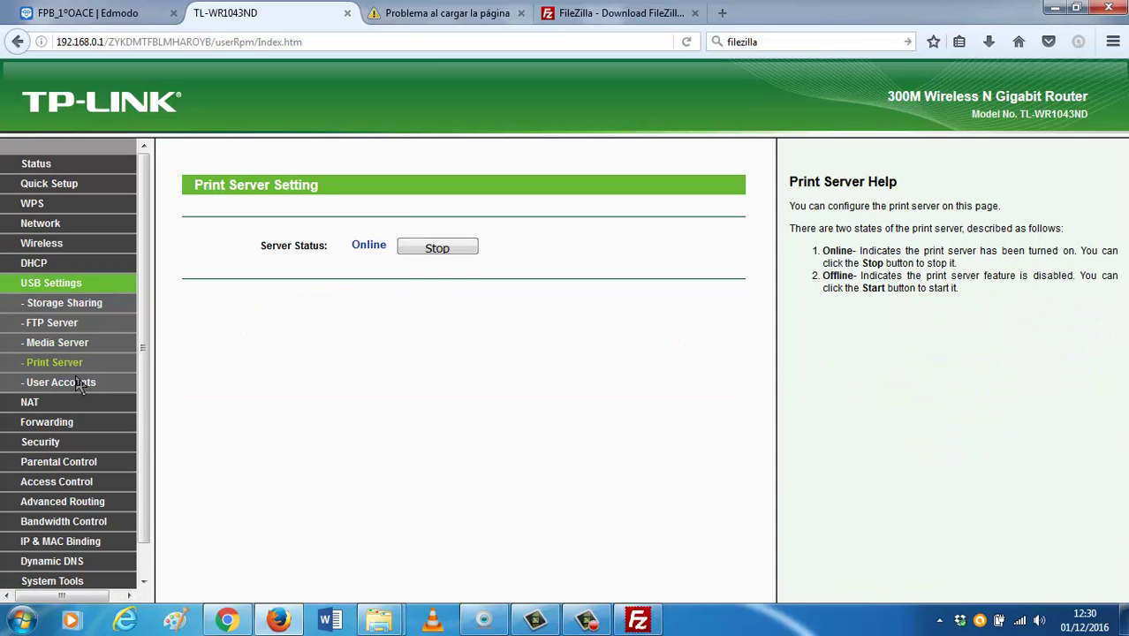
{"action": "left_click", "coordinate": [78, 385]}
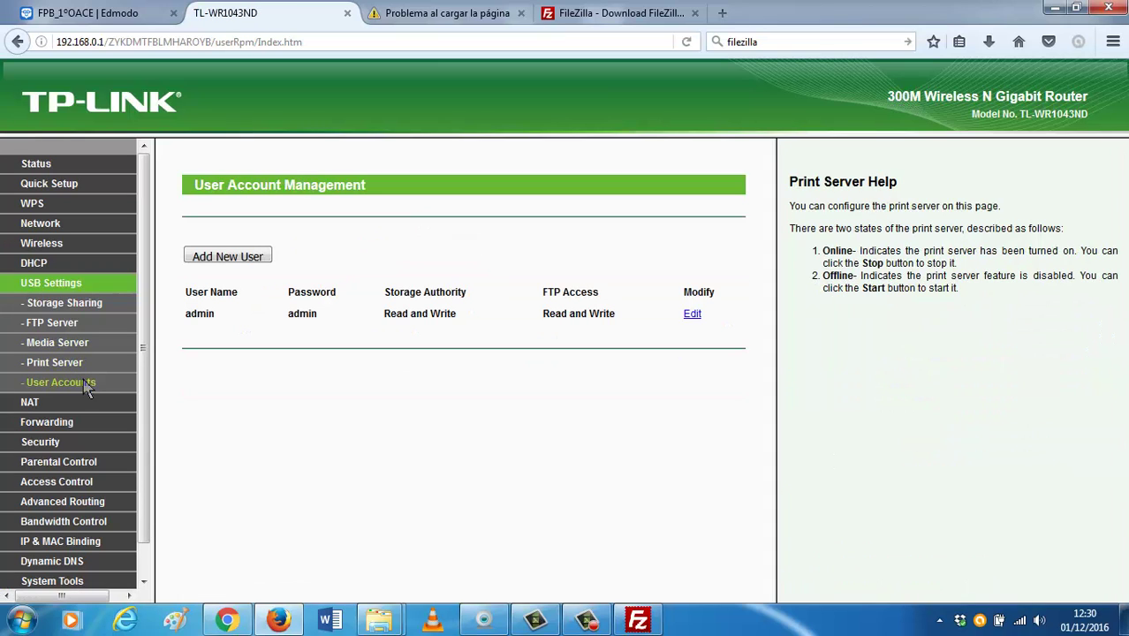
Close FileZilla and search the Windows Start menu for 'filezi'.
{"action": "left_click", "coordinate": [638, 620]}
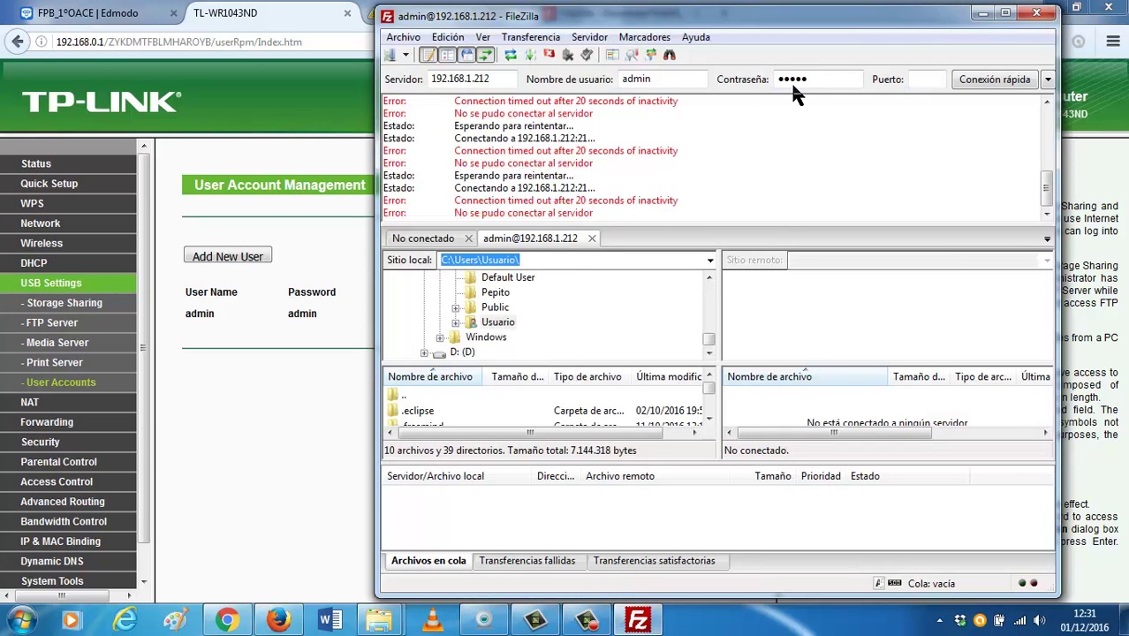
{"action": "left_click", "coordinate": [1035, 14]}
{"action": "left_click", "coordinate": [23, 621]}
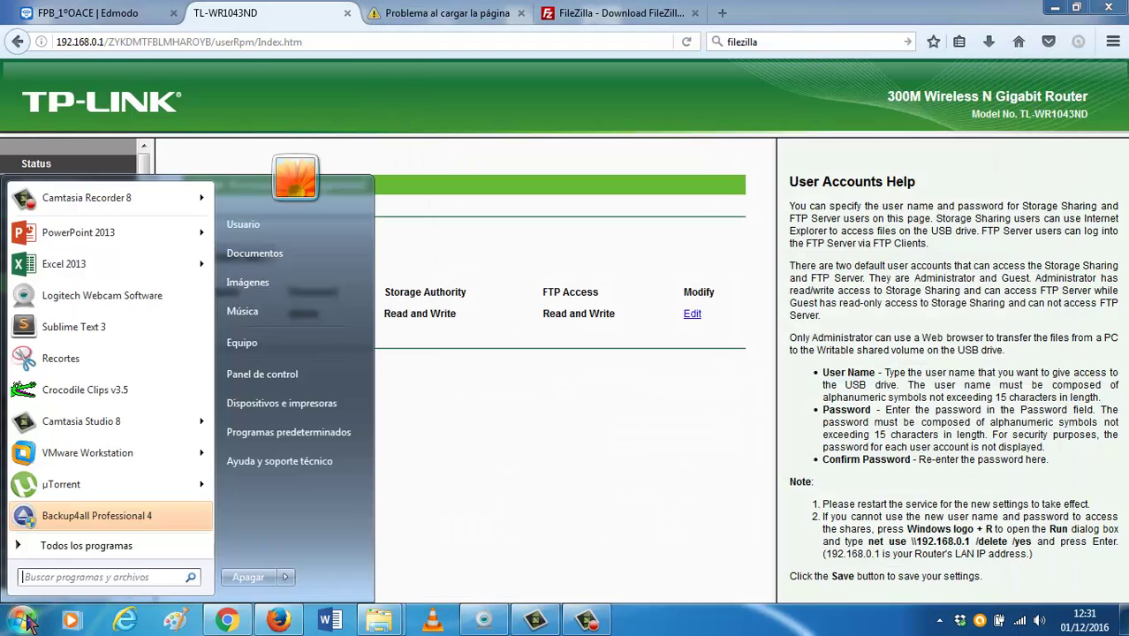
{"action": "type", "text": "filezi"}
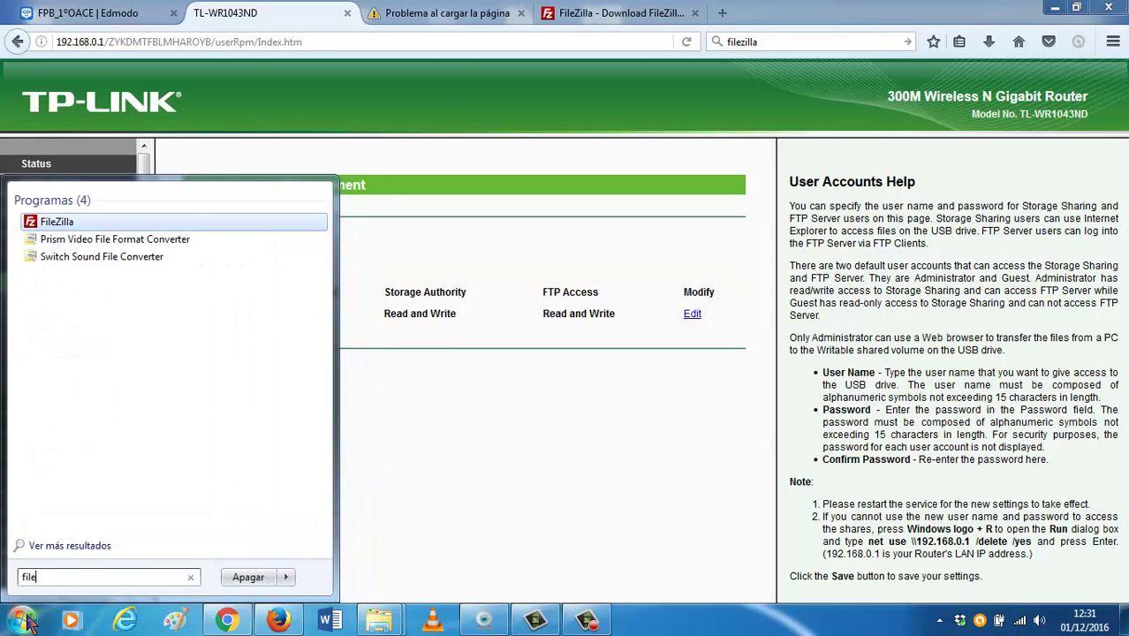
Relaunch FileZilla, quick-connect to 192.168.1.212 with the administrator login, and return to the router's User Accounts page.
{"action": "left_click", "coordinate": [58, 223]}
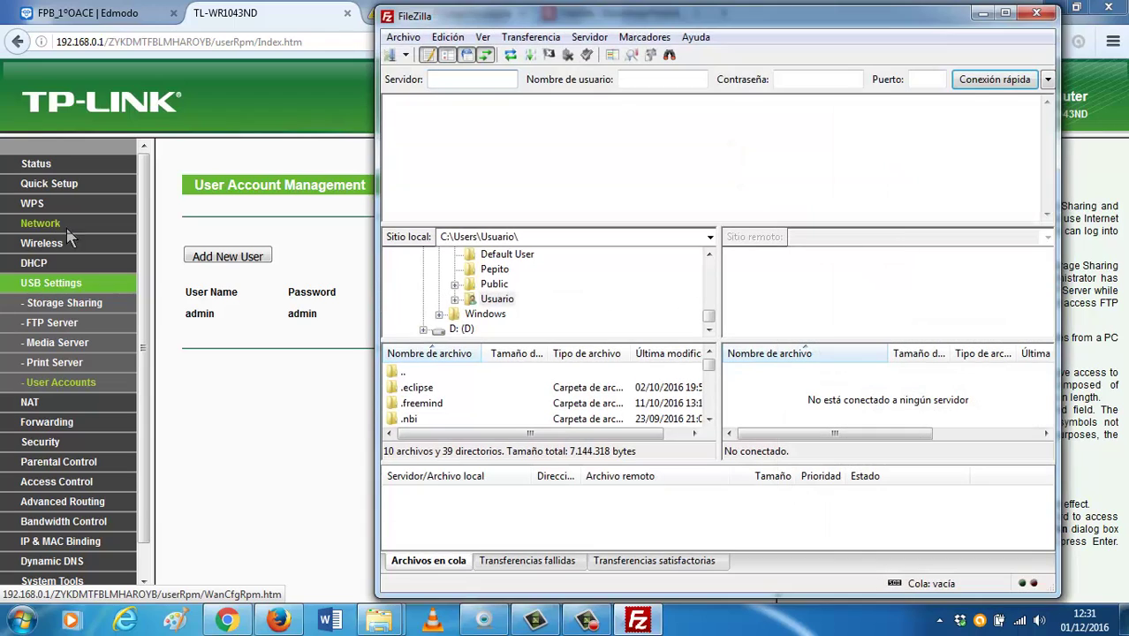
{"action": "left_click", "coordinate": [483, 79]}
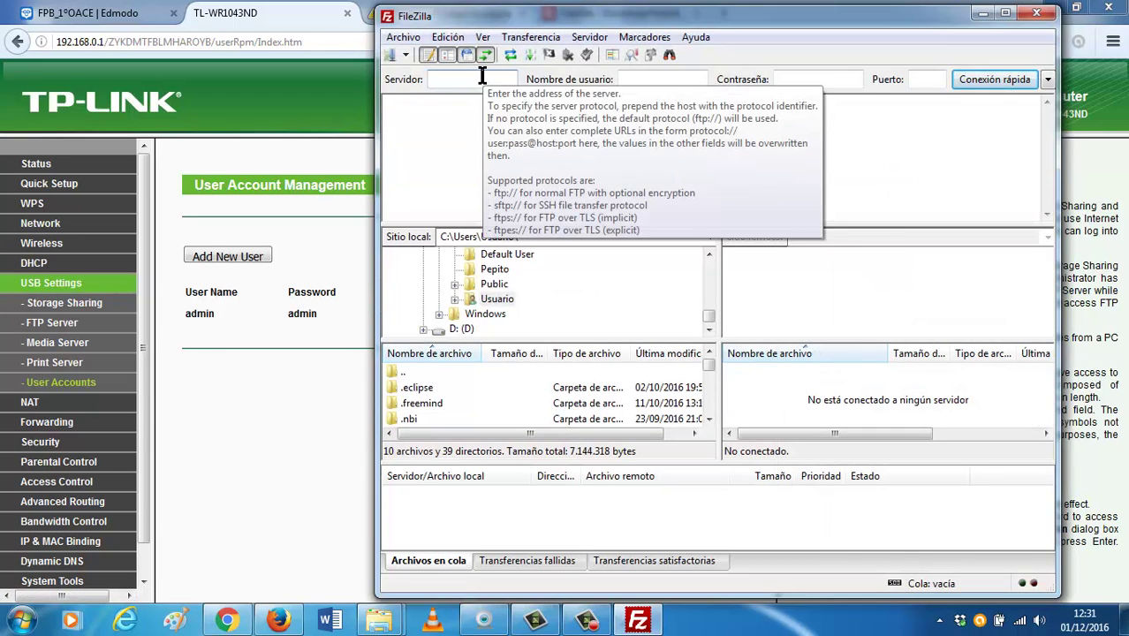
{"action": "type", "text": "192.168.1.212"}
{"action": "key", "text": "Tab"}
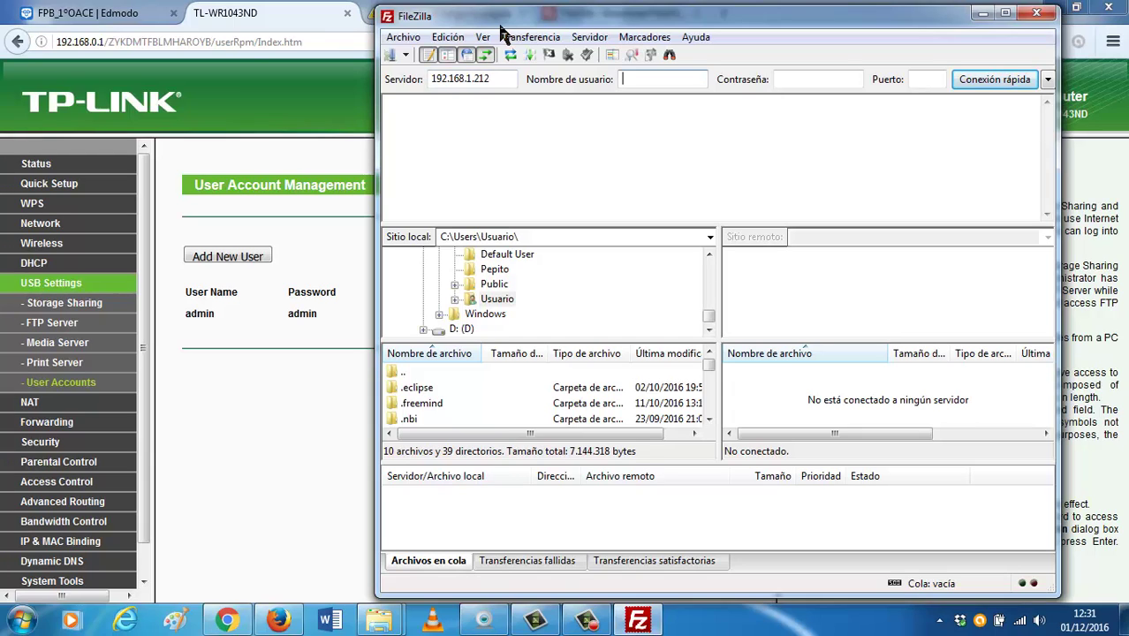
{"action": "type", "text": "admin"}
{"action": "key", "text": "Tab"}
{"action": "type", "text": "admin"}
{"action": "key", "text": "Return"}
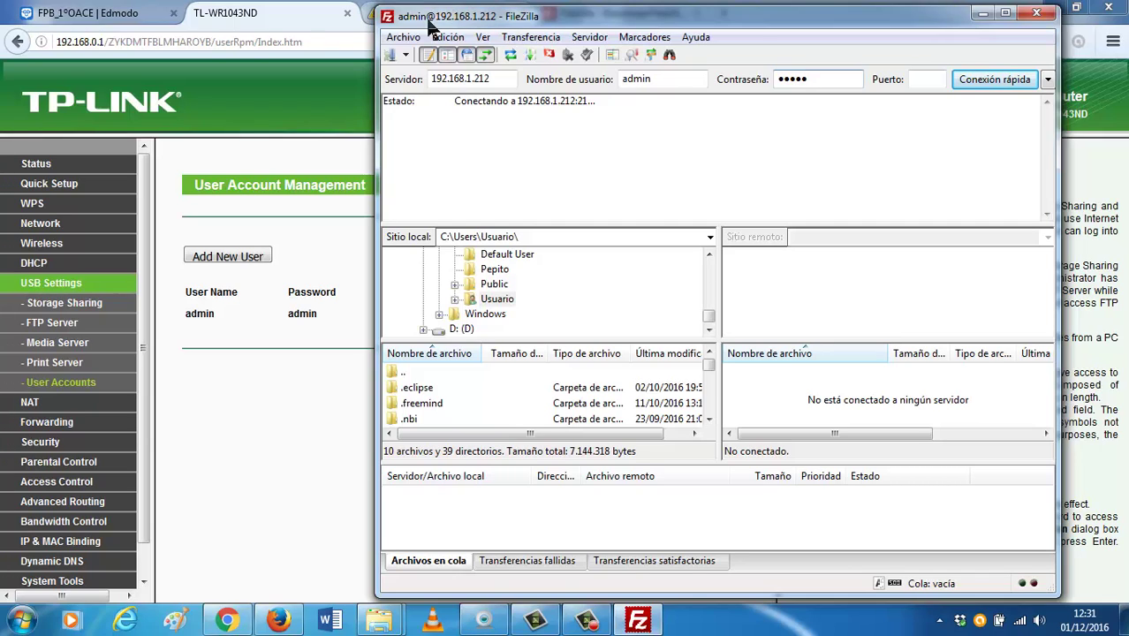
{"action": "left_click", "coordinate": [213, 353]}
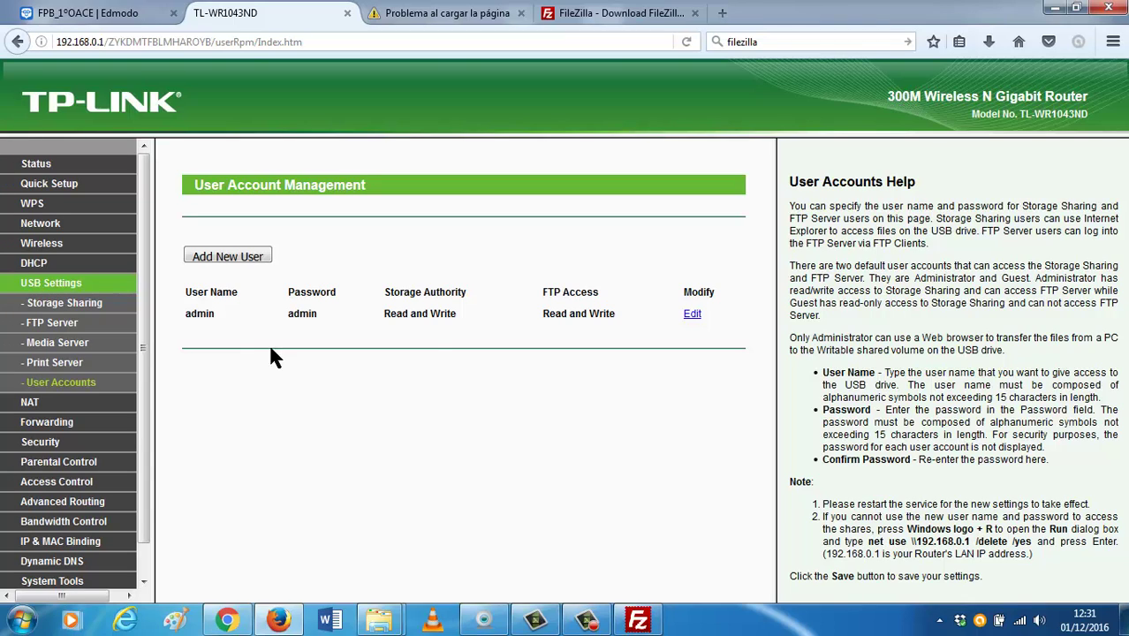
Step through the router's FTP, Media, Print Server and User Accounts pages, ending on Storage Sharing, and check FileZilla.
{"action": "left_click", "coordinate": [53, 305]}
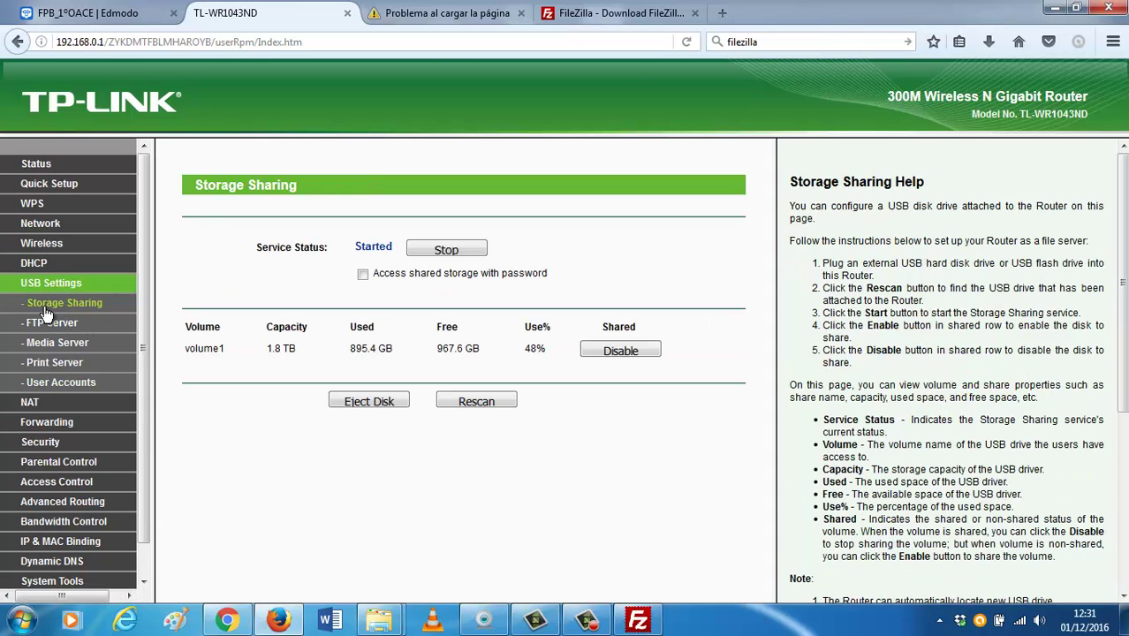
{"action": "left_click", "coordinate": [51, 323]}
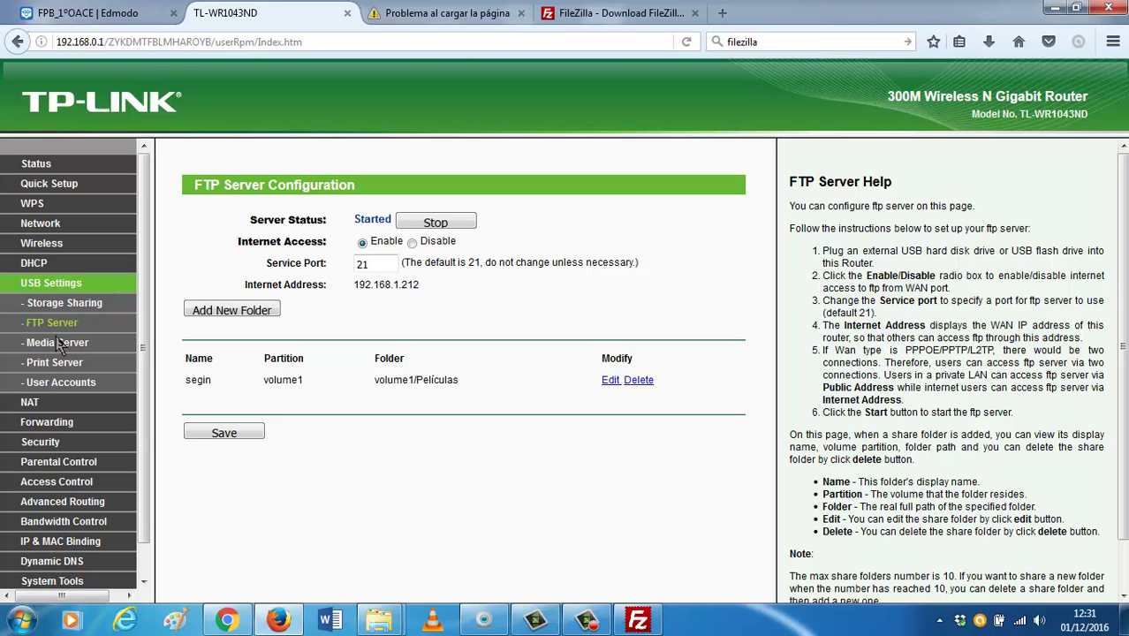
{"action": "left_click", "coordinate": [61, 344]}
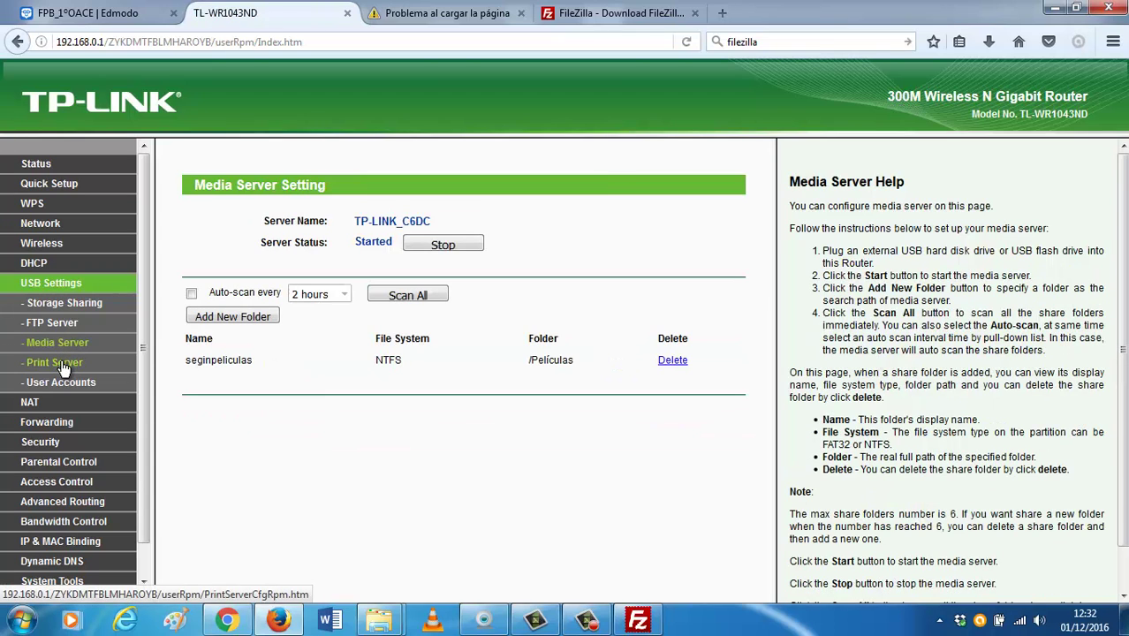
{"action": "left_click", "coordinate": [62, 364]}
{"action": "left_click", "coordinate": [67, 385]}
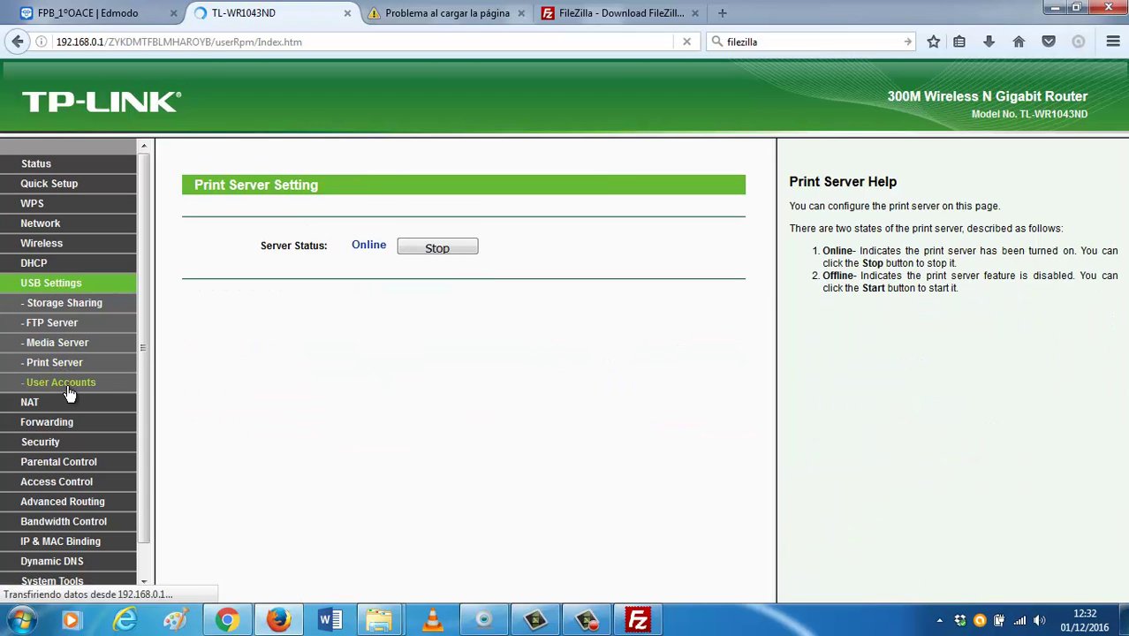
{"action": "left_click", "coordinate": [95, 307]}
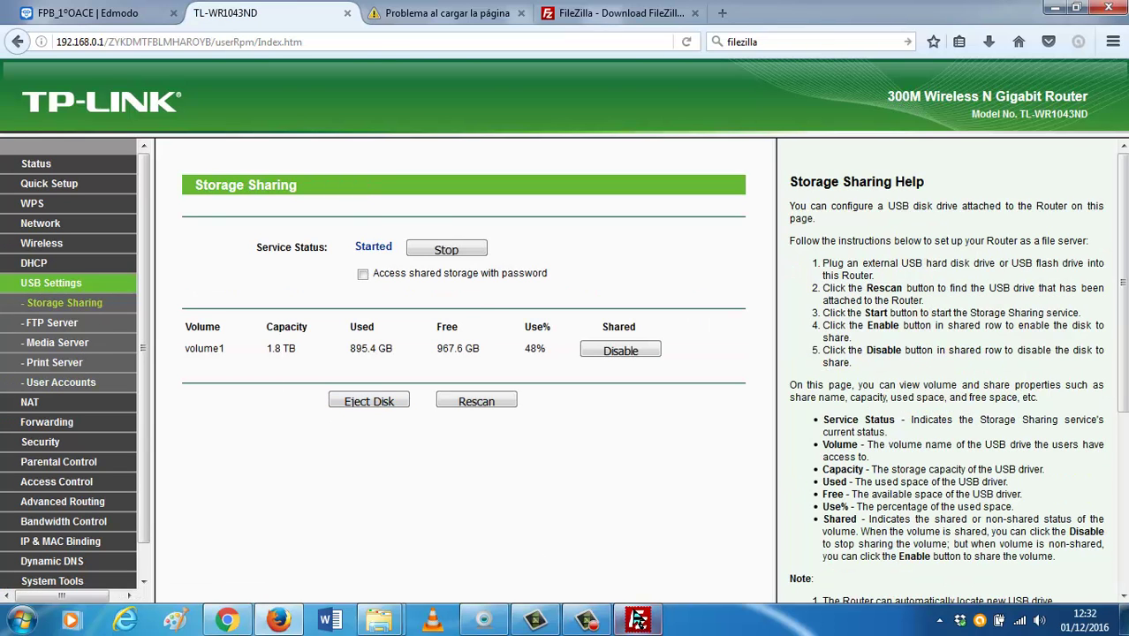
{"action": "left_click", "coordinate": [637, 619]}
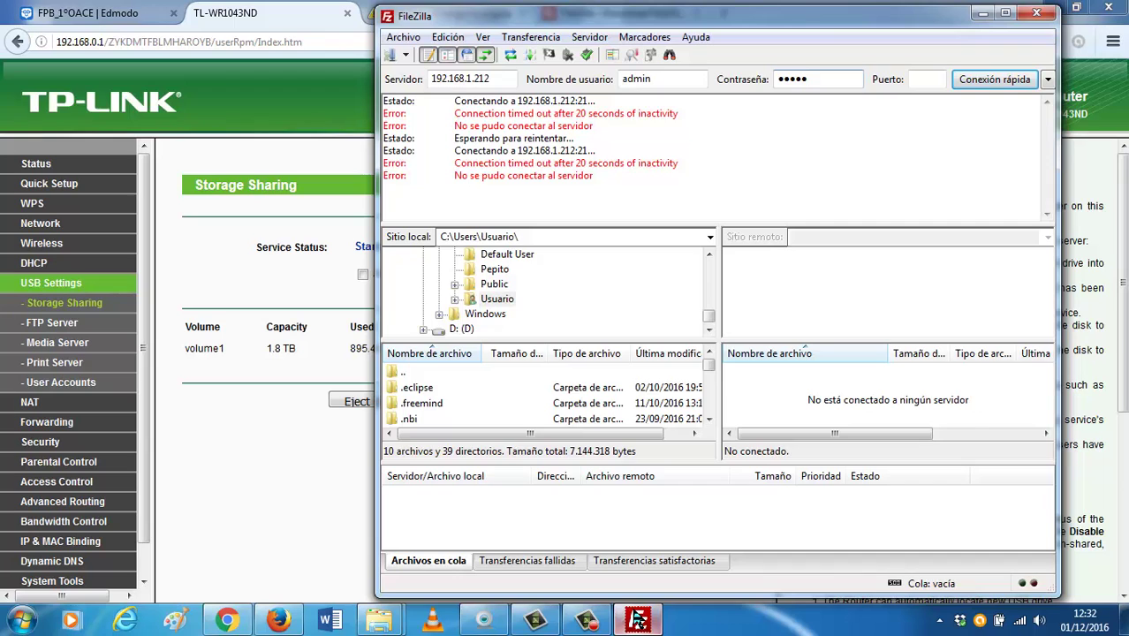
{"action": "left_click", "coordinate": [320, 350]}
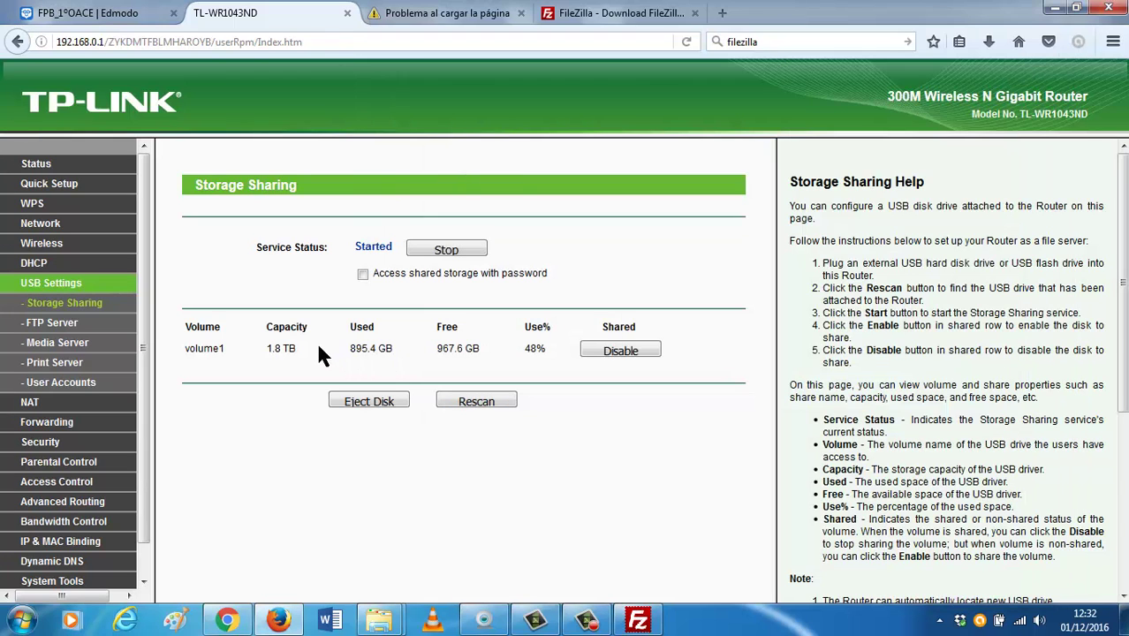
Reload Storage Sharing, stop then start its service, and go to the FTP Server configuration page.
{"action": "left_click", "coordinate": [71, 305]}
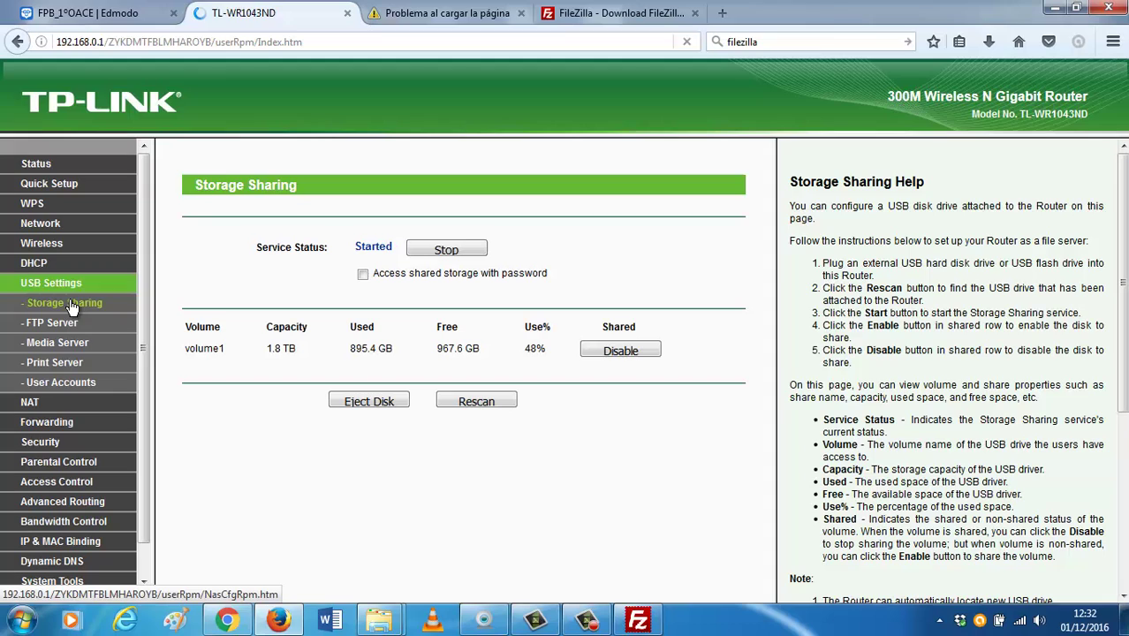
{"action": "left_click", "coordinate": [431, 255]}
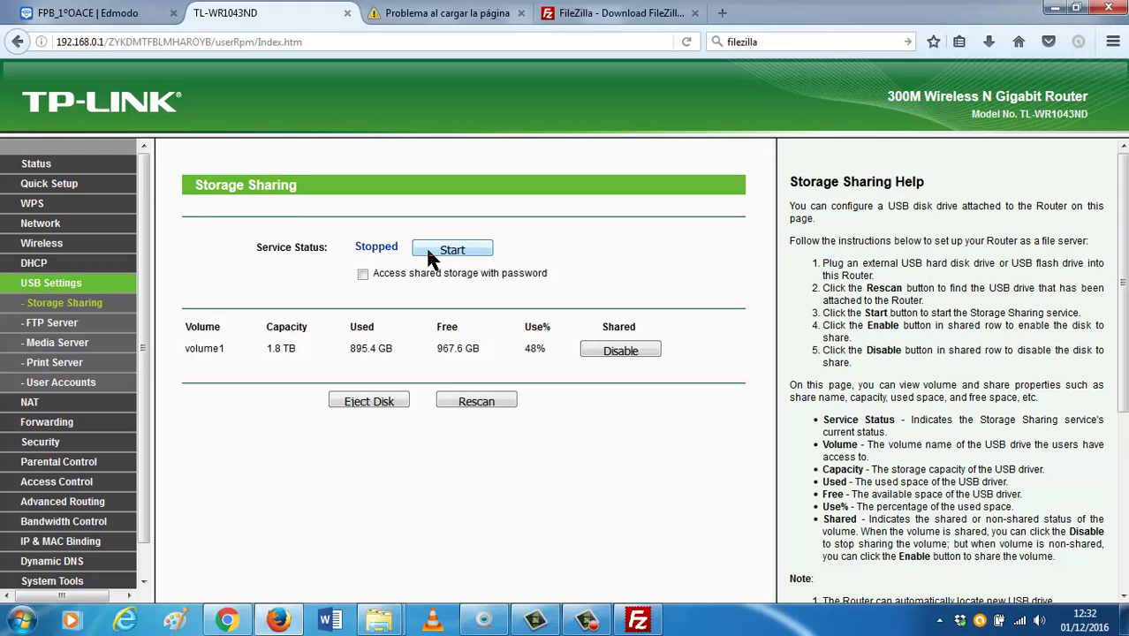
{"action": "left_click", "coordinate": [431, 254]}
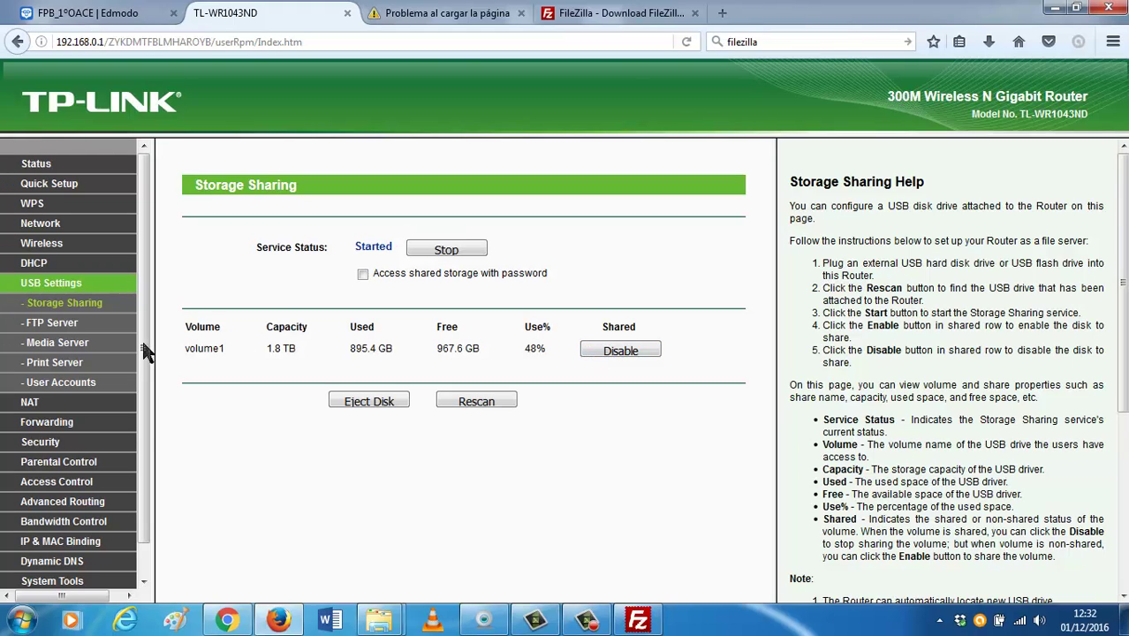
{"action": "scroll", "coordinate": [58, 382], "scroll_direction": "down", "scroll_amount": 1}
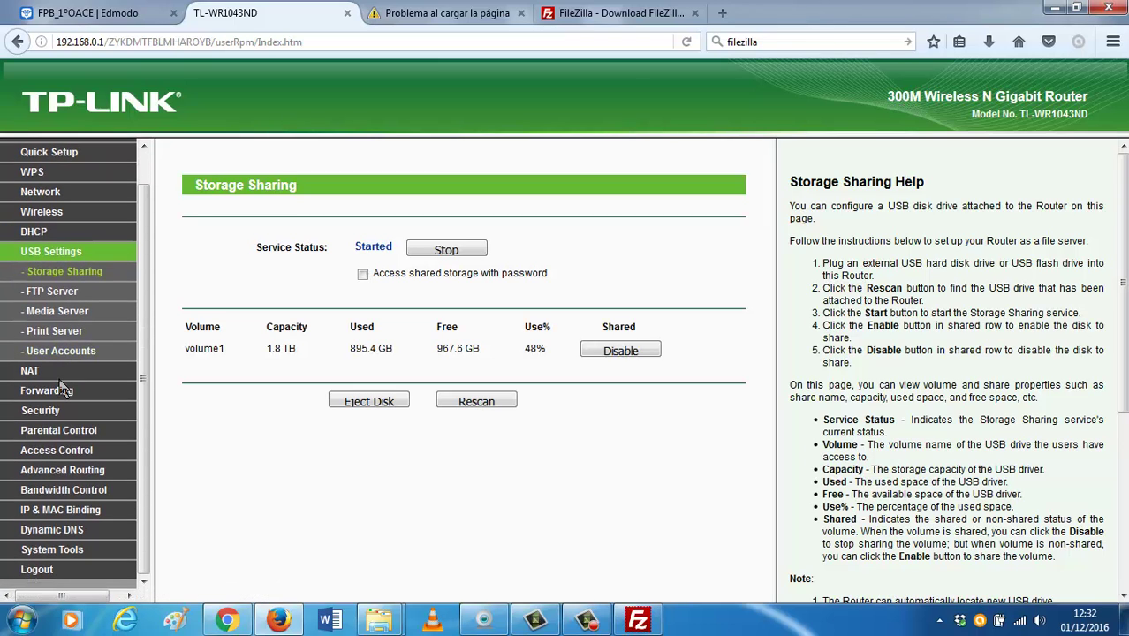
{"action": "scroll", "coordinate": [62, 390], "scroll_direction": "up", "scroll_amount": 1}
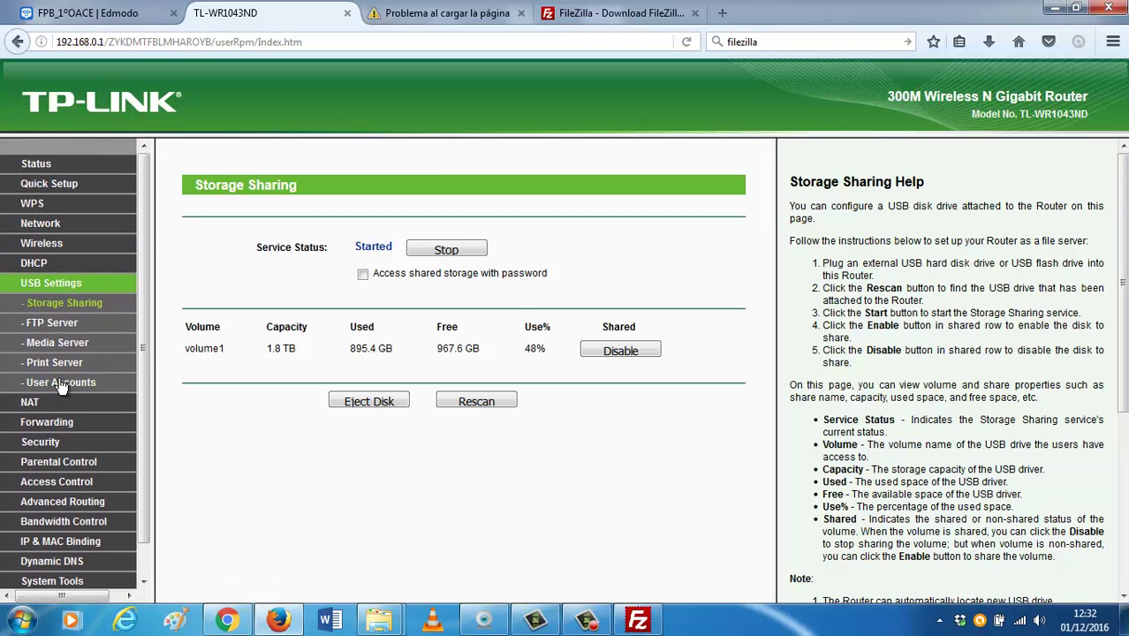
{"action": "left_click", "coordinate": [71, 323]}
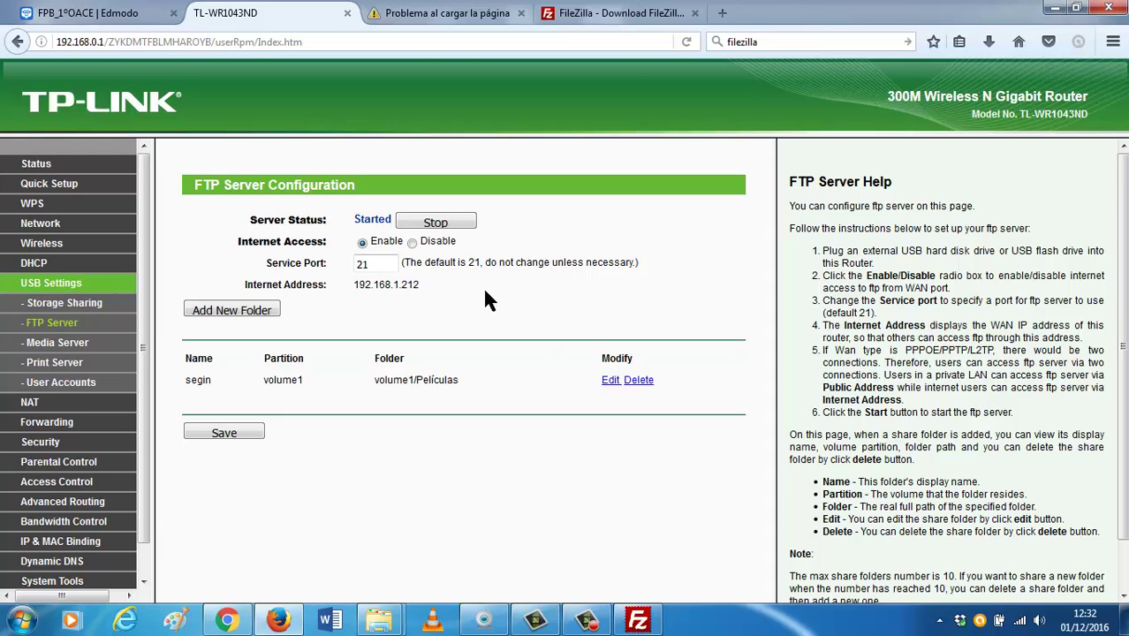
Open the segin share folder's Edit page, check FileZilla, then open the Media Server settings.
{"action": "left_click", "coordinate": [610, 381]}
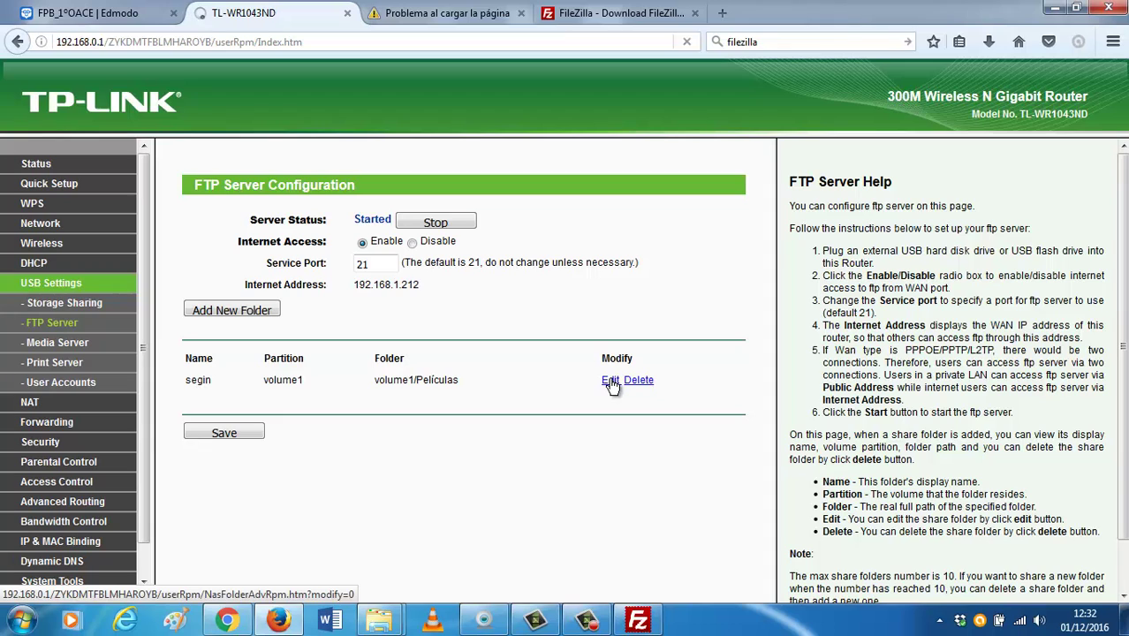
{"action": "left_click", "coordinate": [639, 621]}
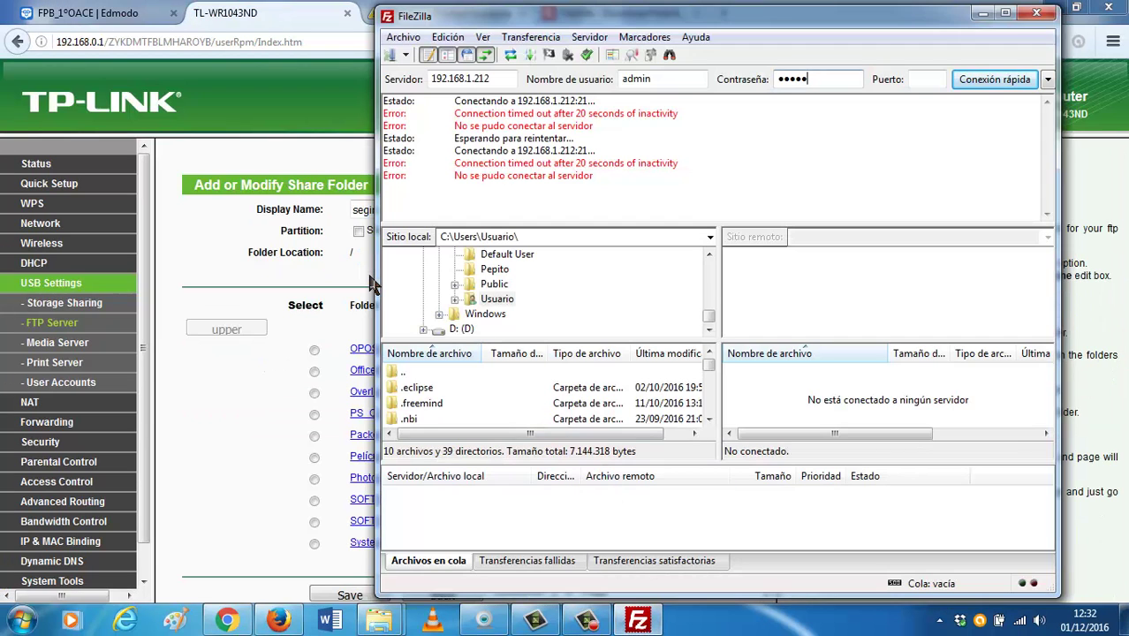
{"action": "left_click", "coordinate": [334, 287]}
{"action": "scroll", "coordinate": [332, 288], "scroll_direction": "down", "scroll_amount": 2}
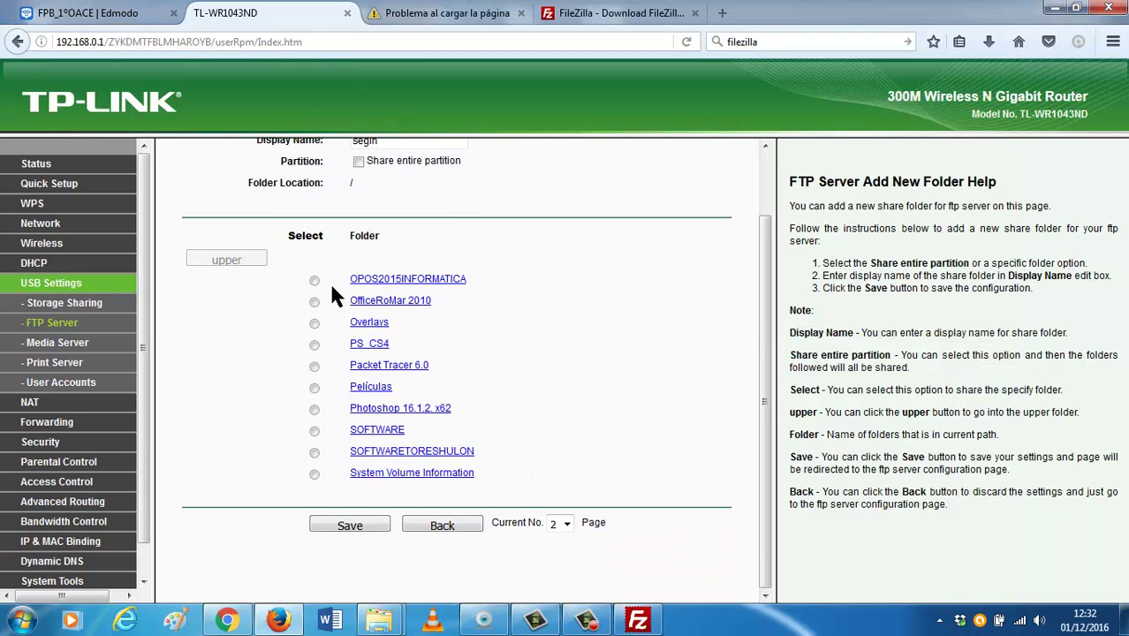
{"action": "scroll", "coordinate": [332, 286], "scroll_direction": "up", "scroll_amount": 2}
{"action": "scroll", "coordinate": [280, 328], "scroll_direction": "down", "scroll_amount": 2}
{"action": "left_click", "coordinate": [66, 345]}
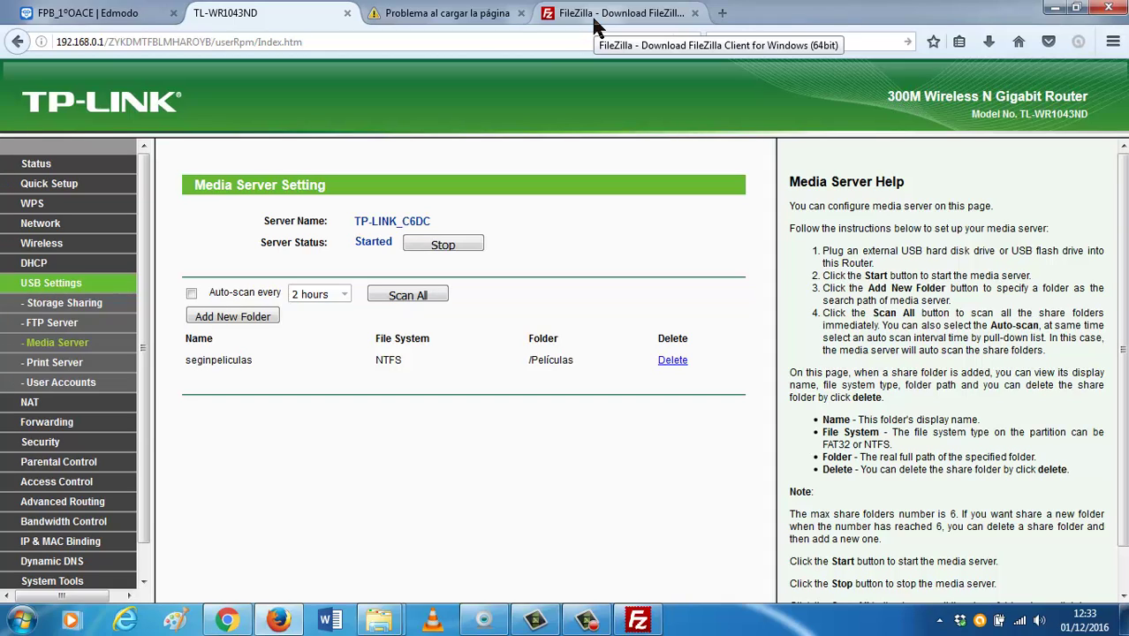
{"action": "left_click", "coordinate": [1023, 619]}
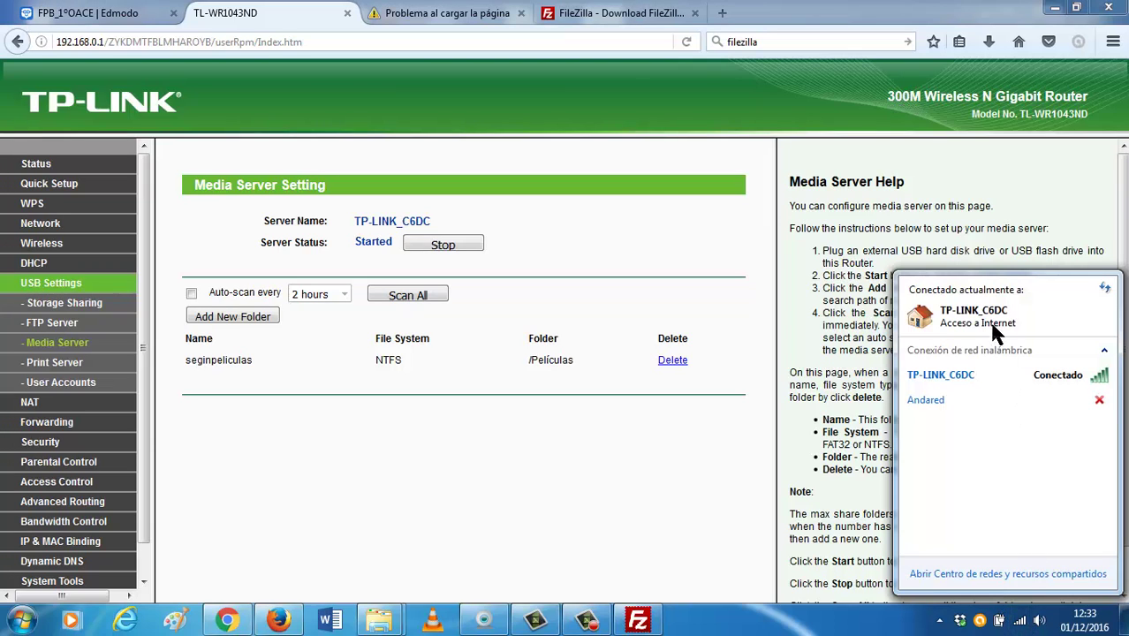
{"action": "left_click", "coordinate": [1005, 573]}
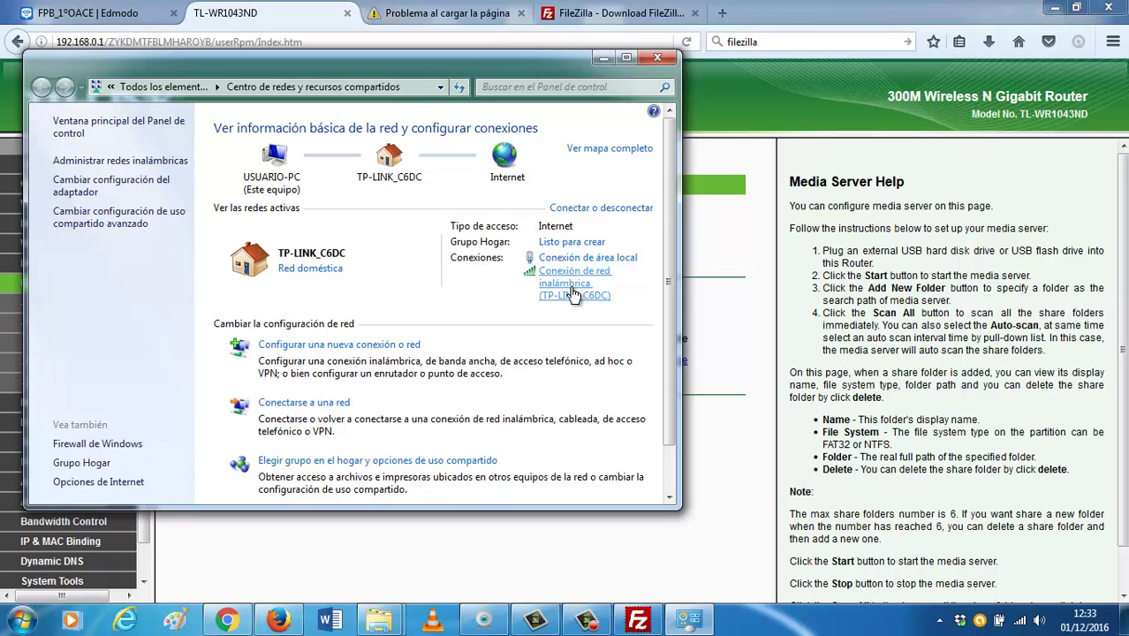
{"action": "left_click", "coordinate": [586, 261]}
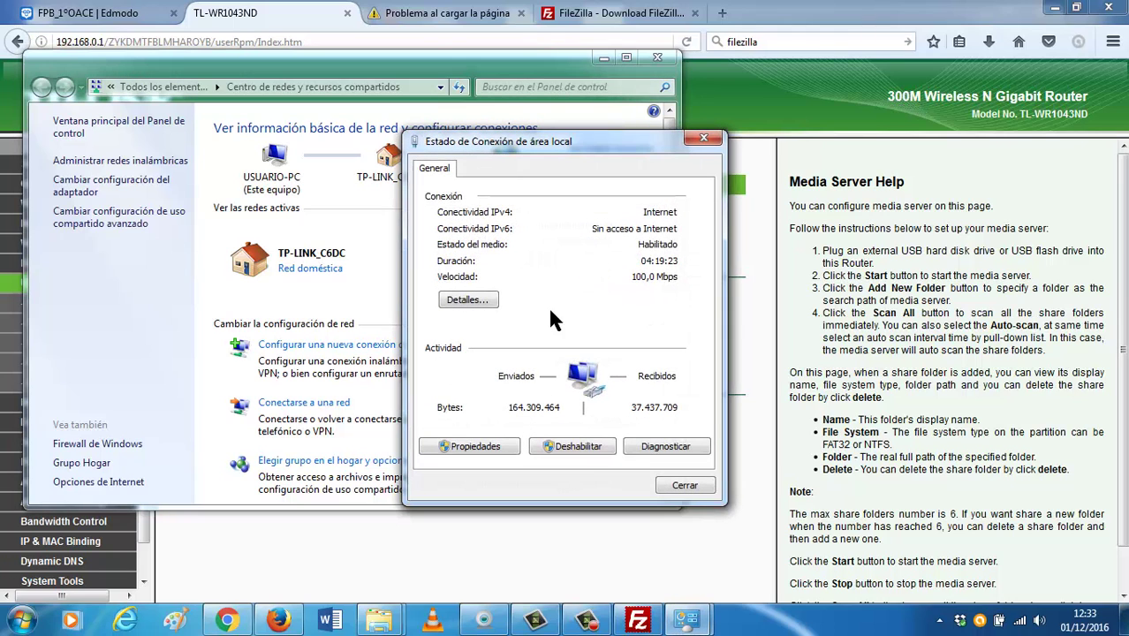
{"action": "left_click", "coordinate": [483, 448]}
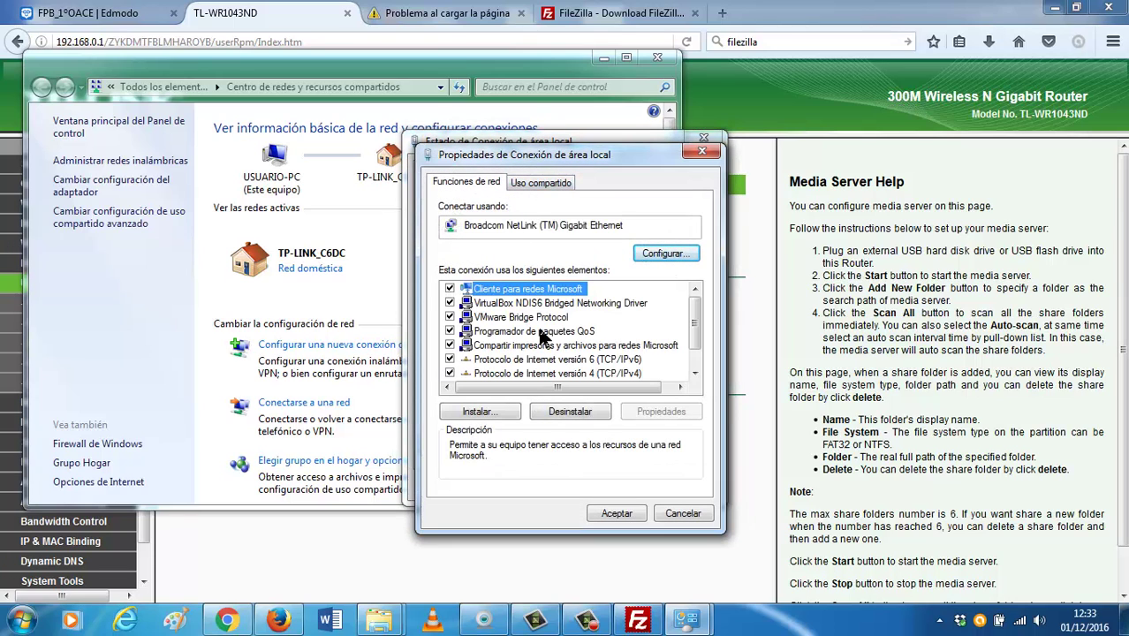
{"action": "left_click", "coordinate": [549, 373]}
{"action": "left_click", "coordinate": [649, 412]}
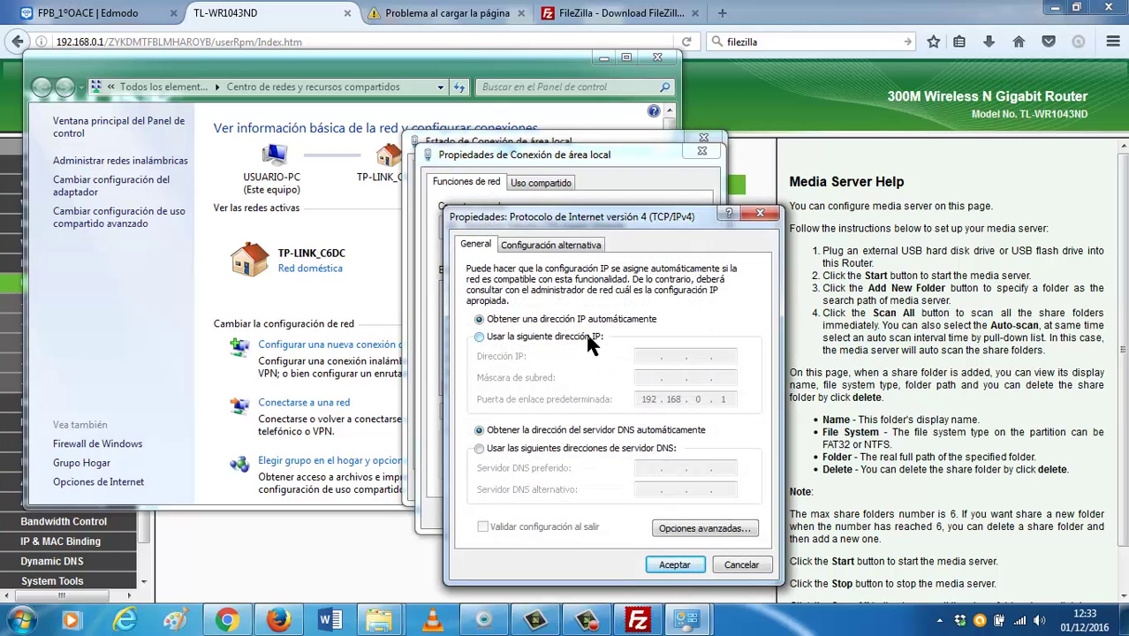
{"action": "left_click", "coordinate": [587, 336]}
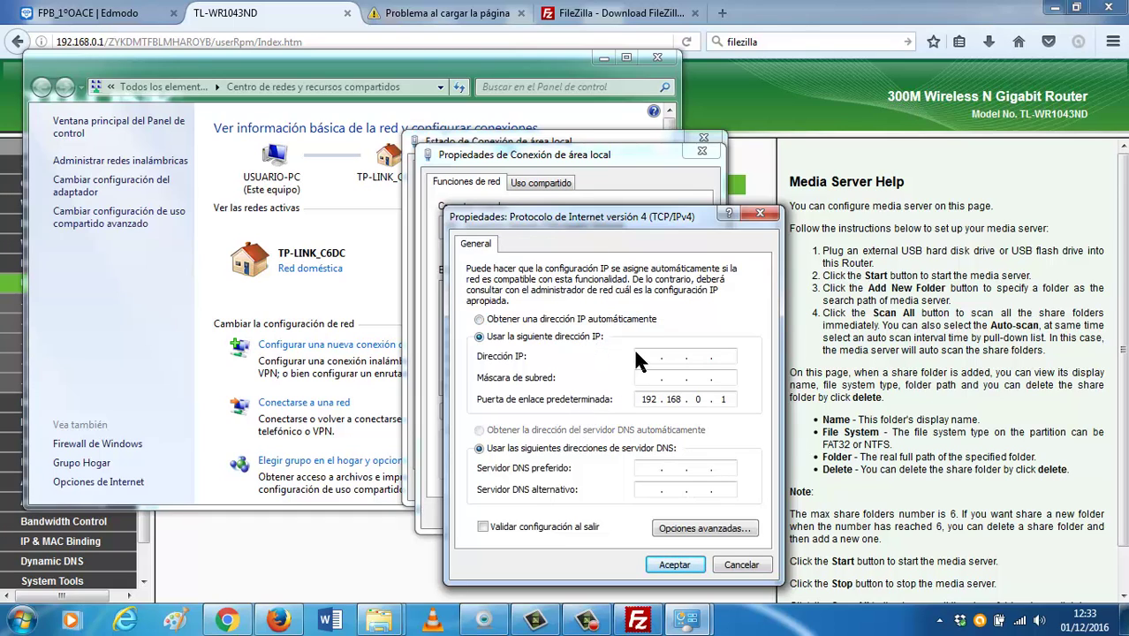
{"action": "left_click", "coordinate": [645, 357]}
{"action": "left_click", "coordinate": [733, 563]}
{"action": "left_click", "coordinate": [702, 513]}
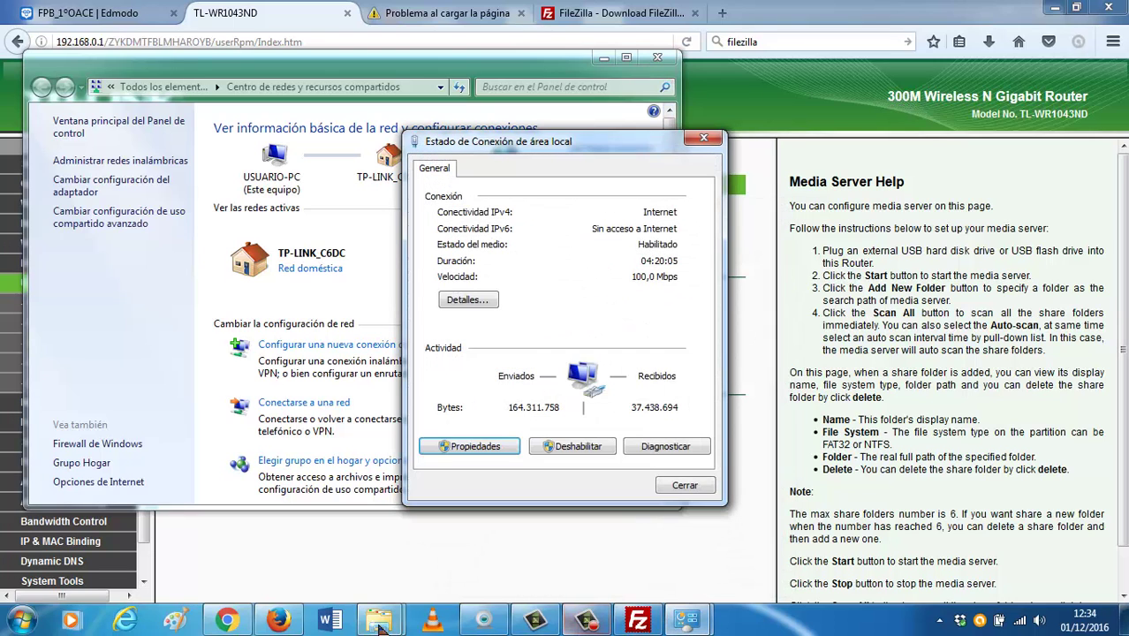
{"action": "left_click", "coordinate": [277, 622]}
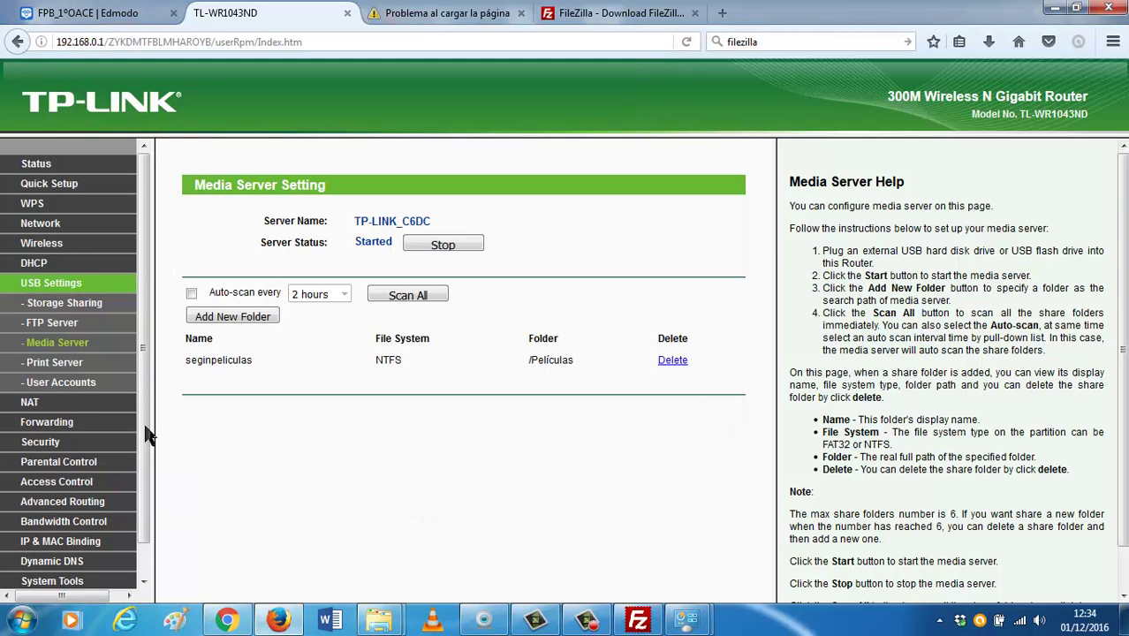
Open the WAN settings page, showing Dynamic IP 192.168.1.212 with gateway 192.168.1.1.
{"action": "left_click", "coordinate": [51, 226]}
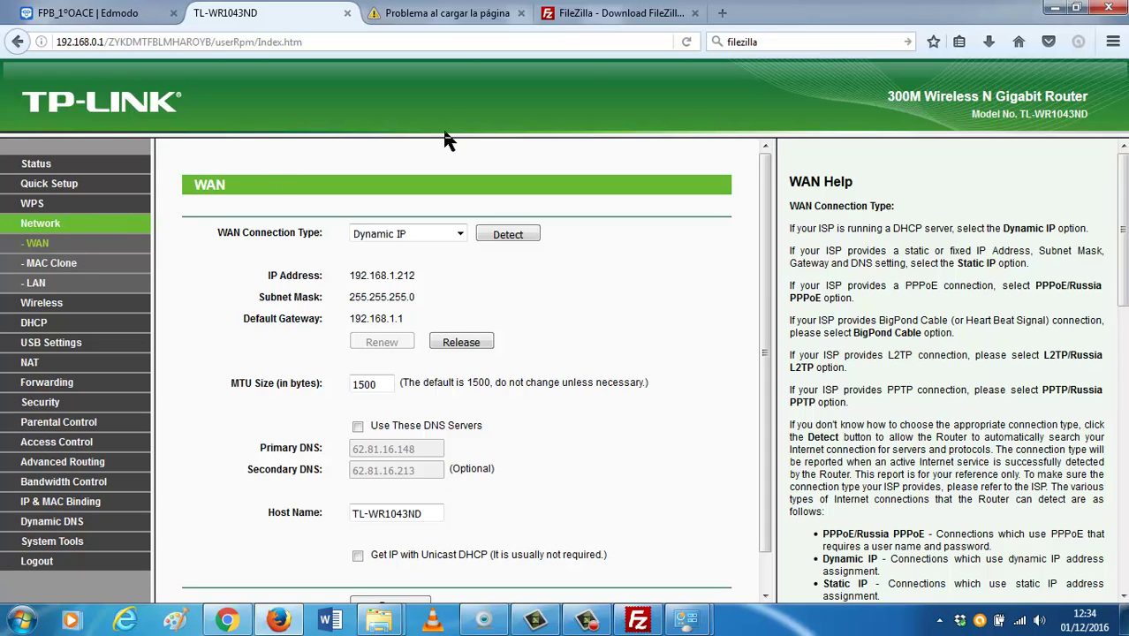
In a new tab, search Google for 192.168.1.212, correcting the mistyped extra dot.
{"action": "left_click", "coordinate": [722, 13]}
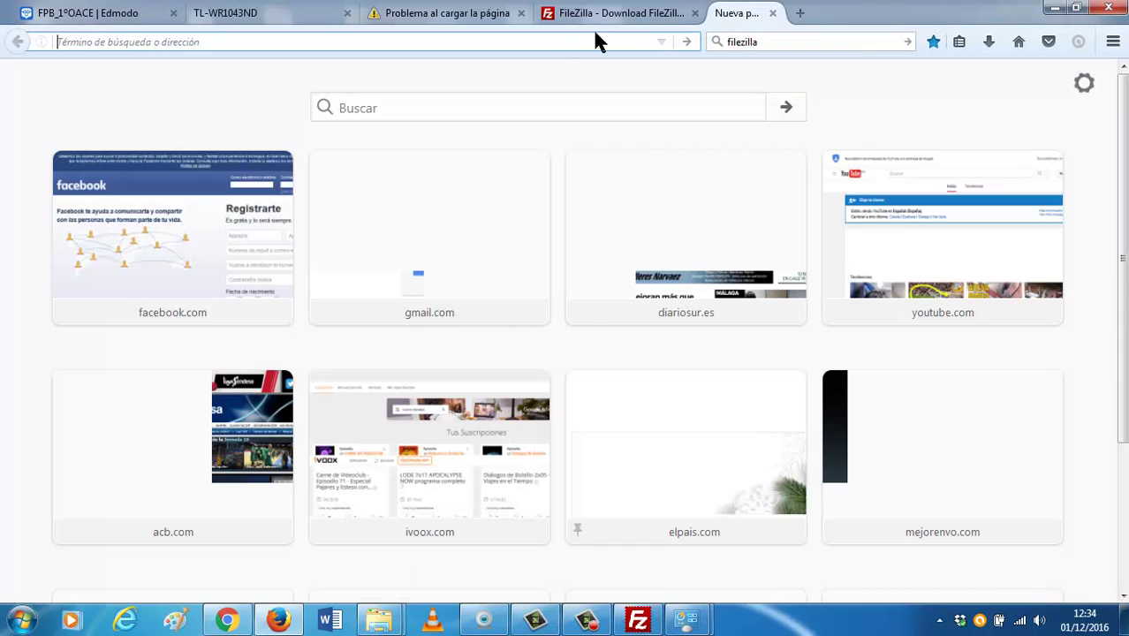
{"action": "type", "text": "192."}
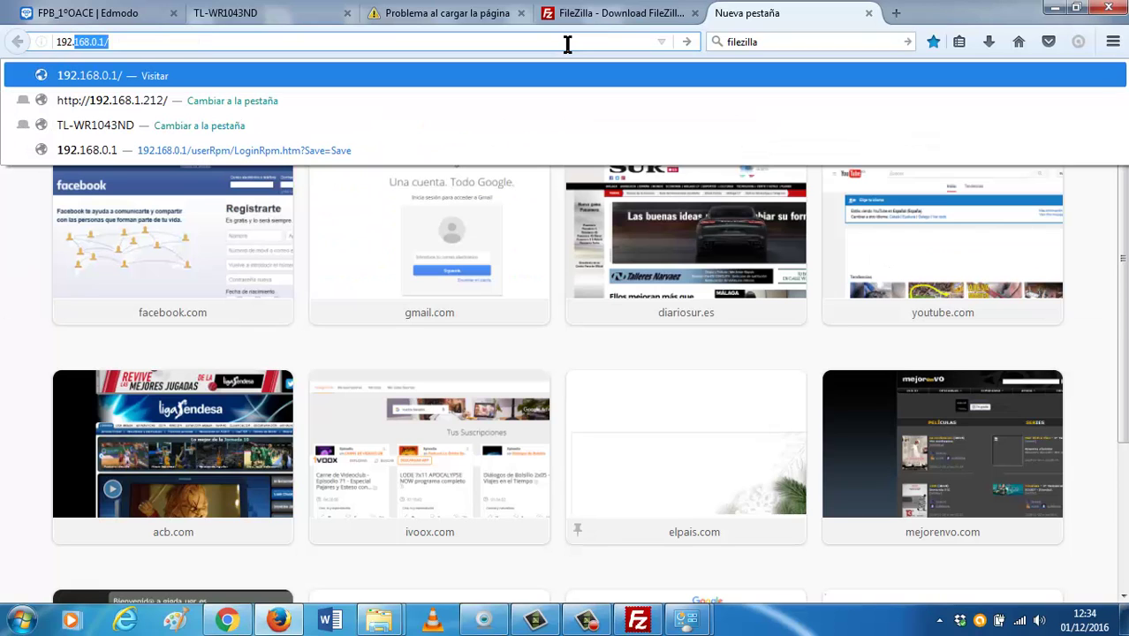
{"action": "type", "text": ".168.1.21"}
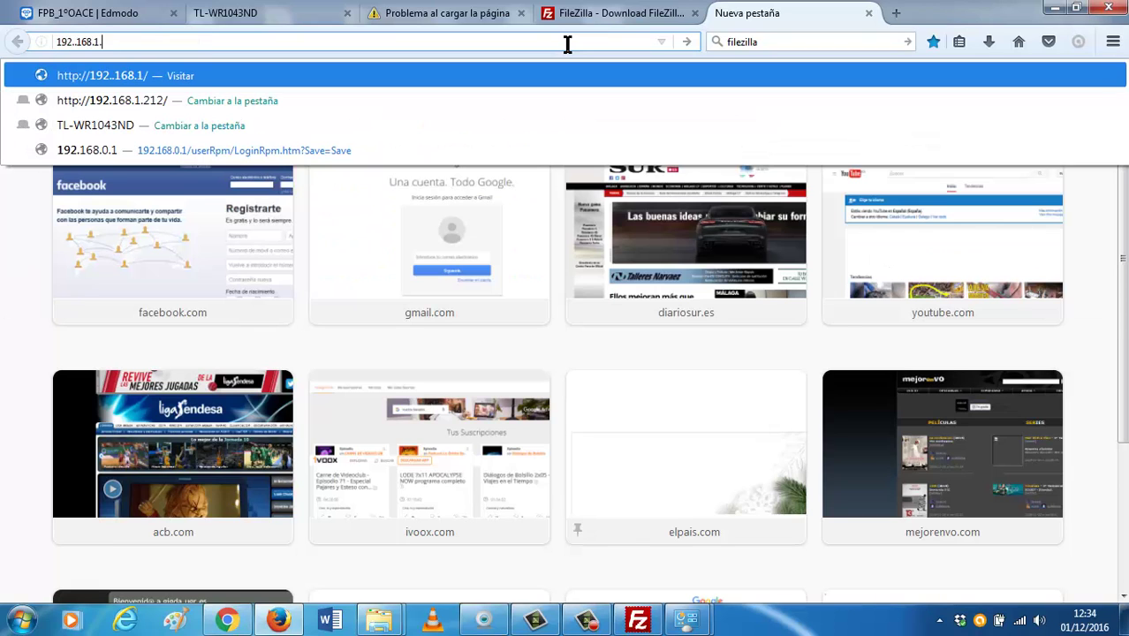
{"action": "type", "text": "2"}
{"action": "key", "text": "Return"}
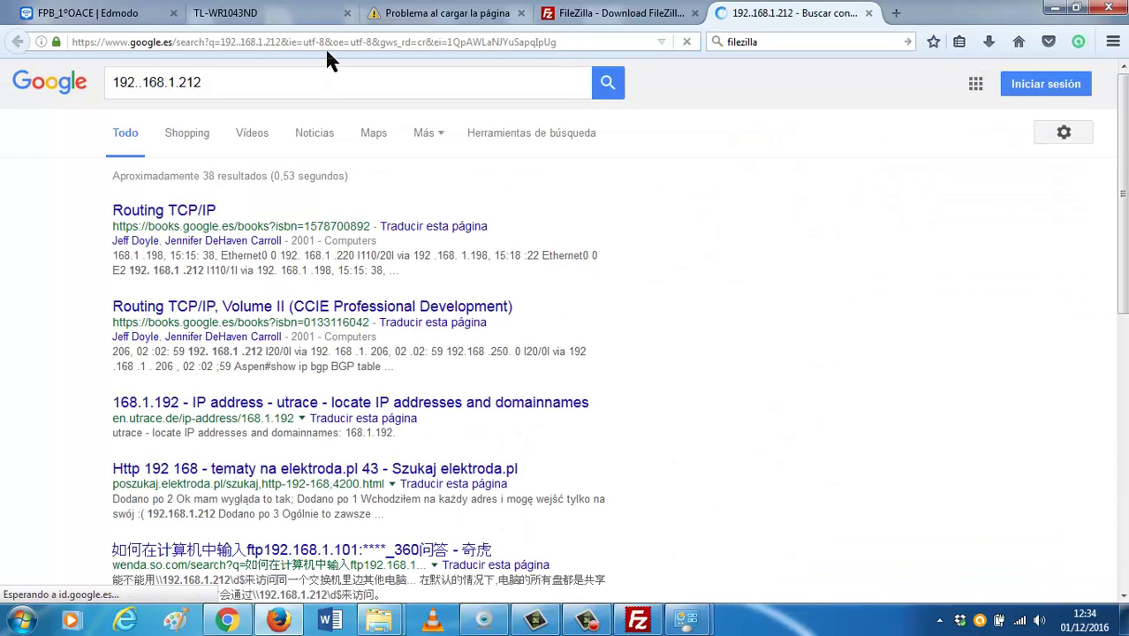
{"action": "left_click", "coordinate": [296, 43]}
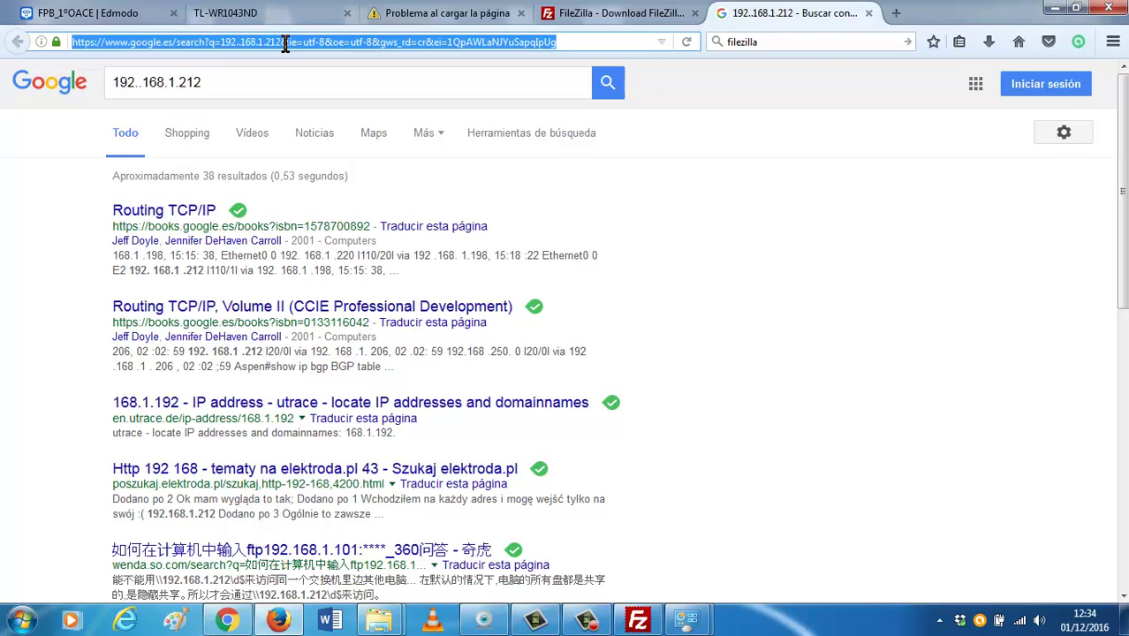
{"action": "left_click", "coordinate": [141, 82]}
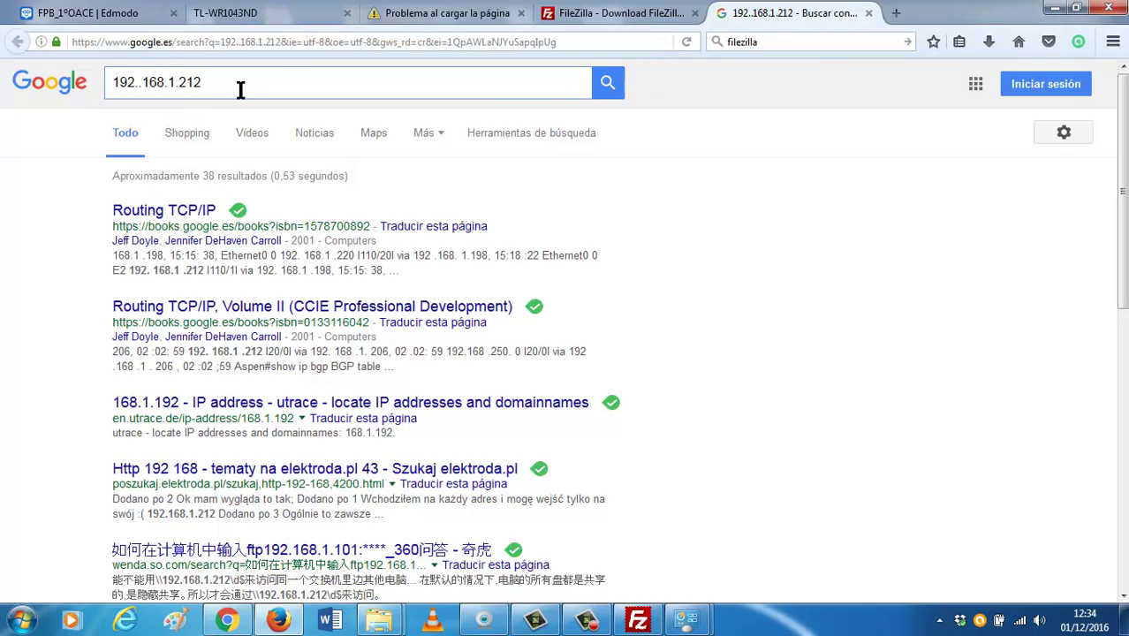
{"action": "key", "text": "BackSpace"}
{"action": "key", "text": "Return"}
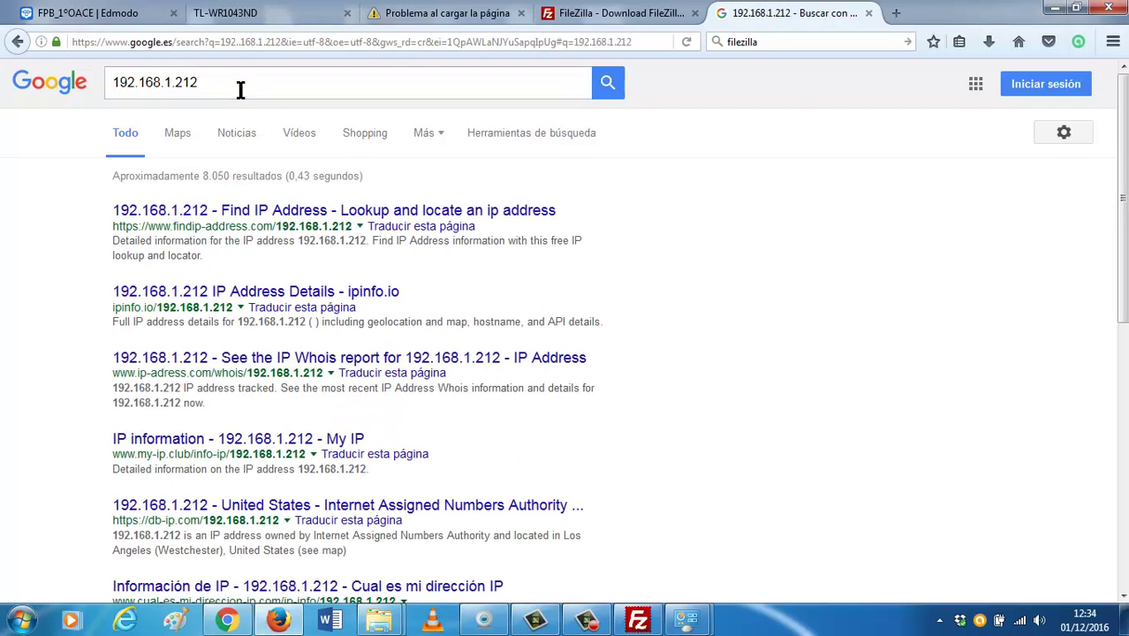
{"action": "left_click", "coordinate": [281, 42]}
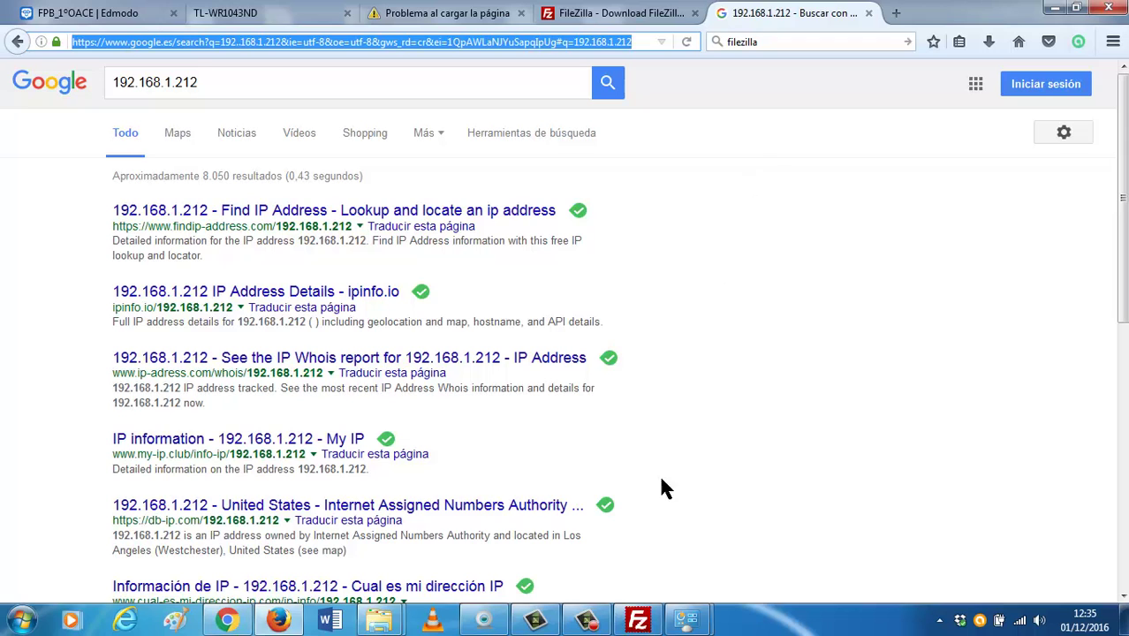
Check FileZilla and the connection window, then return to the TL-WR1043ND router tab.
{"action": "left_click", "coordinate": [641, 620]}
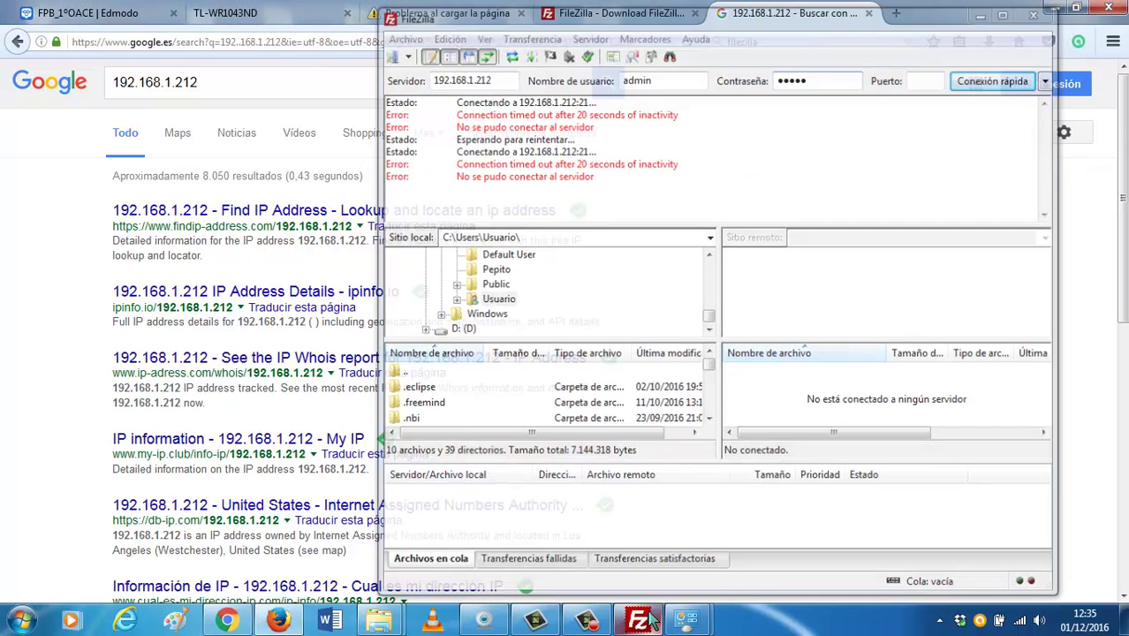
{"action": "left_click", "coordinate": [278, 619]}
{"action": "left_click", "coordinate": [279, 618]}
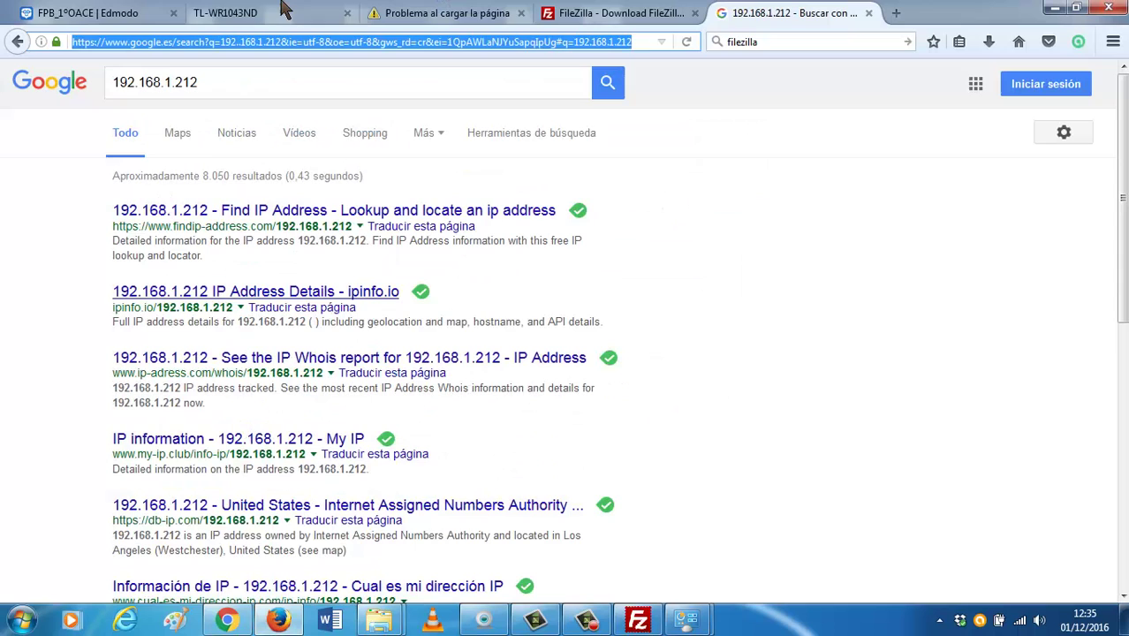
{"action": "left_click", "coordinate": [227, 11]}
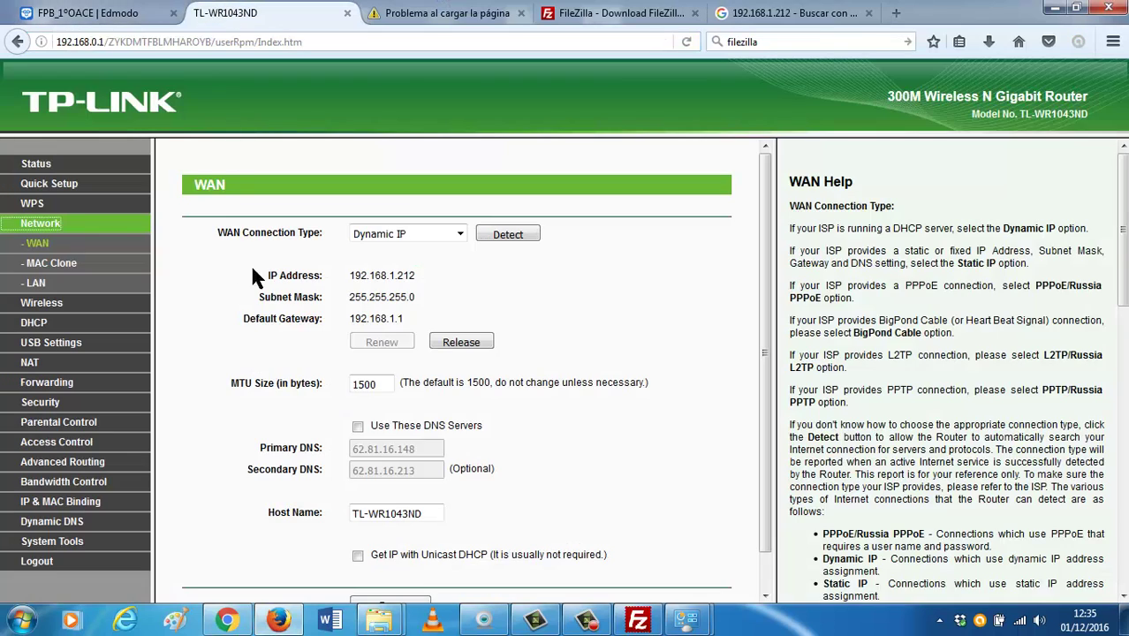
On the LAN page, edit the IP address to 192.168.20.1, save, and confirm the reboot.
{"action": "left_click", "coordinate": [35, 285]}
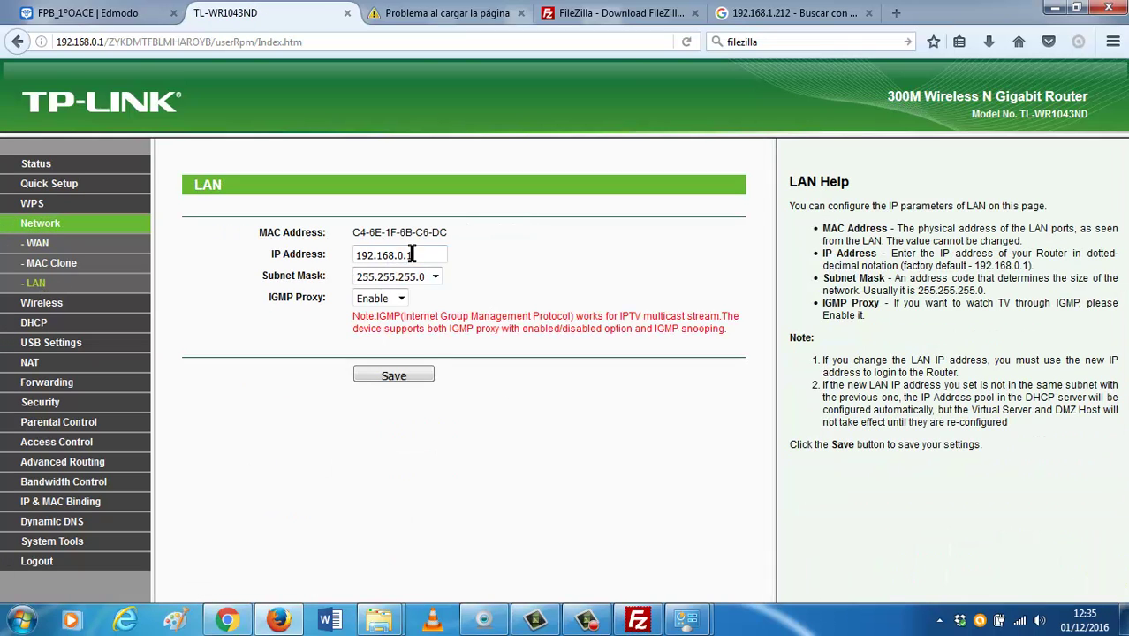
{"action": "left_click", "coordinate": [411, 255]}
{"action": "key", "text": "Left"}
{"action": "key", "text": "Left"}
{"action": "key", "text": "BackSpace"}
{"action": "type", "text": "5"}
{"action": "type", "text": "20."}
{"action": "left_click", "coordinate": [406, 377]}
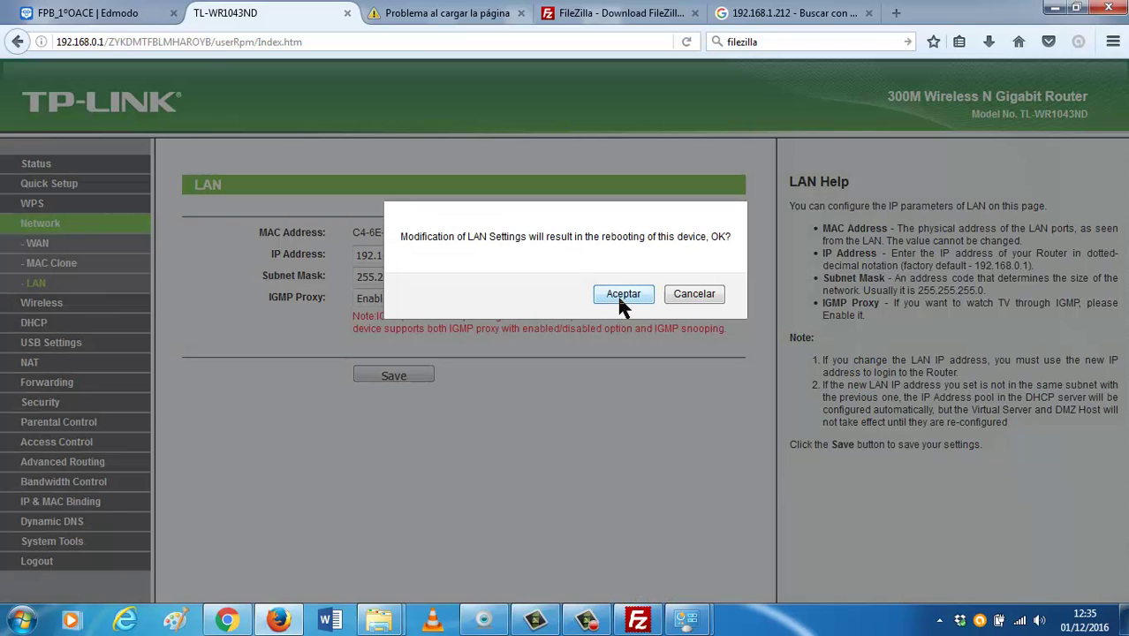
{"action": "left_click", "coordinate": [623, 295]}
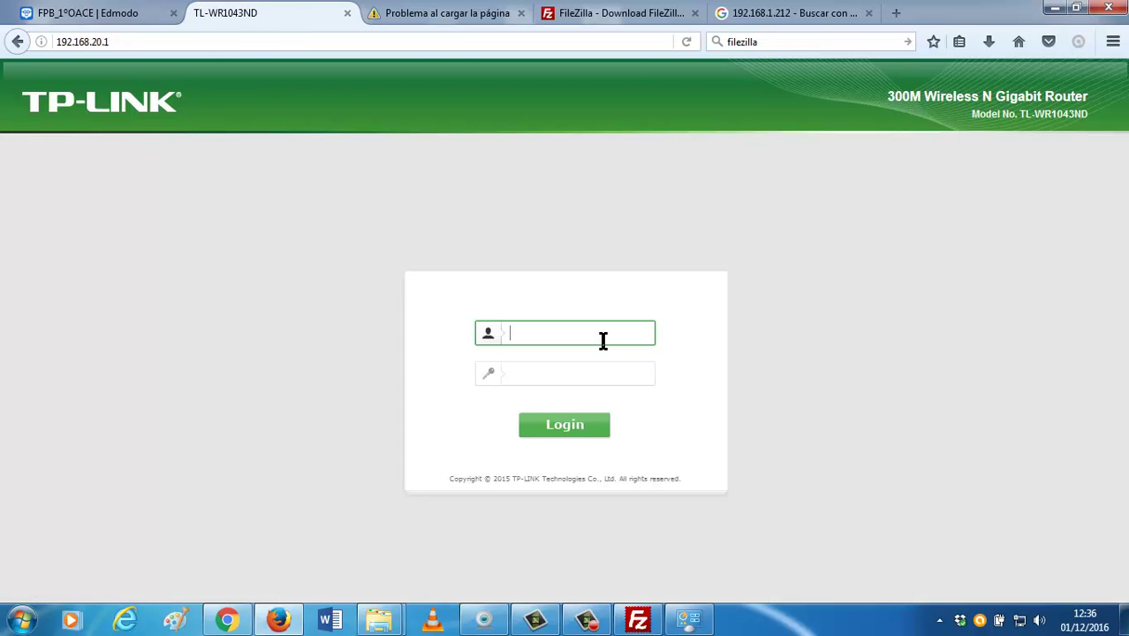
Sign in at 192.168.20.1 with the router's admin username and password.
{"action": "type", "text": "admin"}
{"action": "key", "text": "Tab"}
{"action": "type", "text": "admin"}
{"action": "key", "text": "Return"}
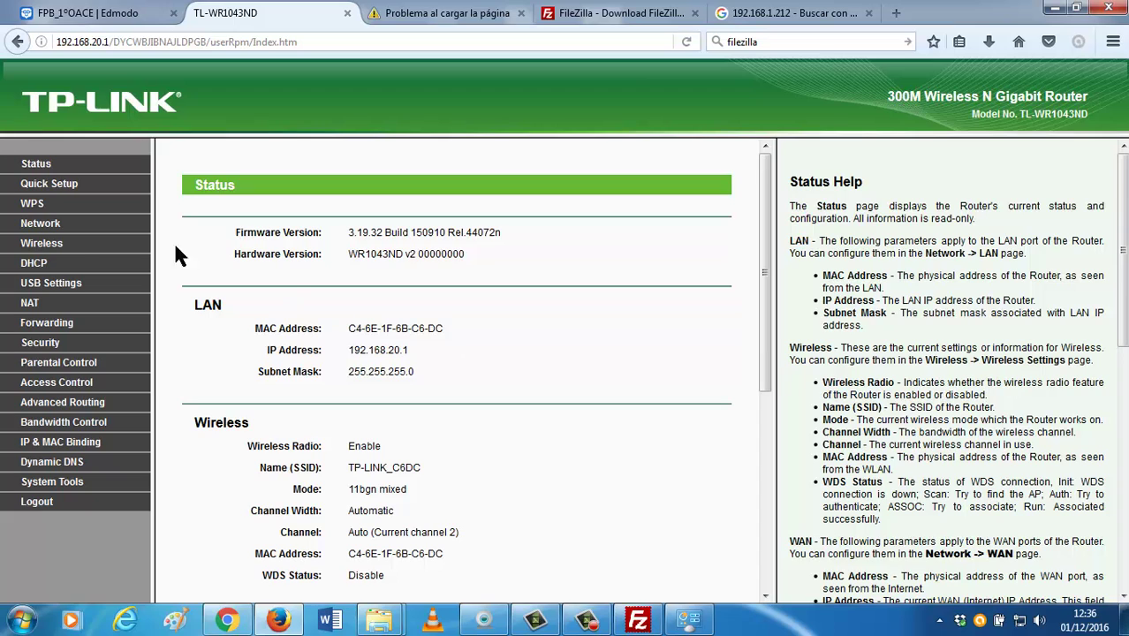
Review the USB Storage Sharing, FTP Server, Media Server and Print Server pages in turn.
{"action": "left_click", "coordinate": [55, 284]}
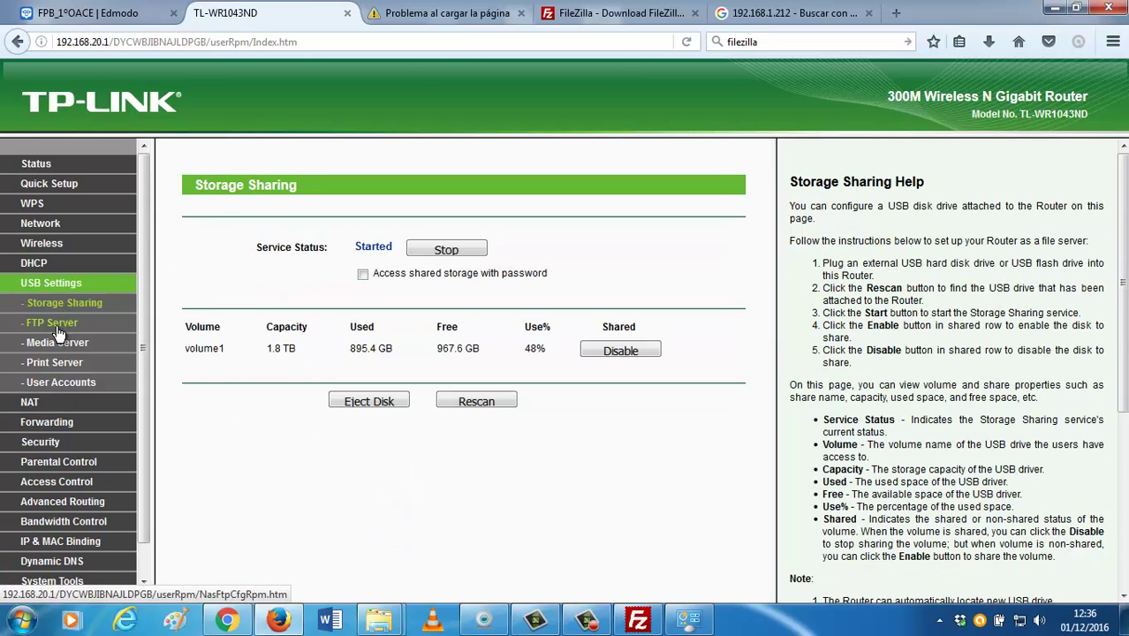
{"action": "left_click", "coordinate": [55, 324]}
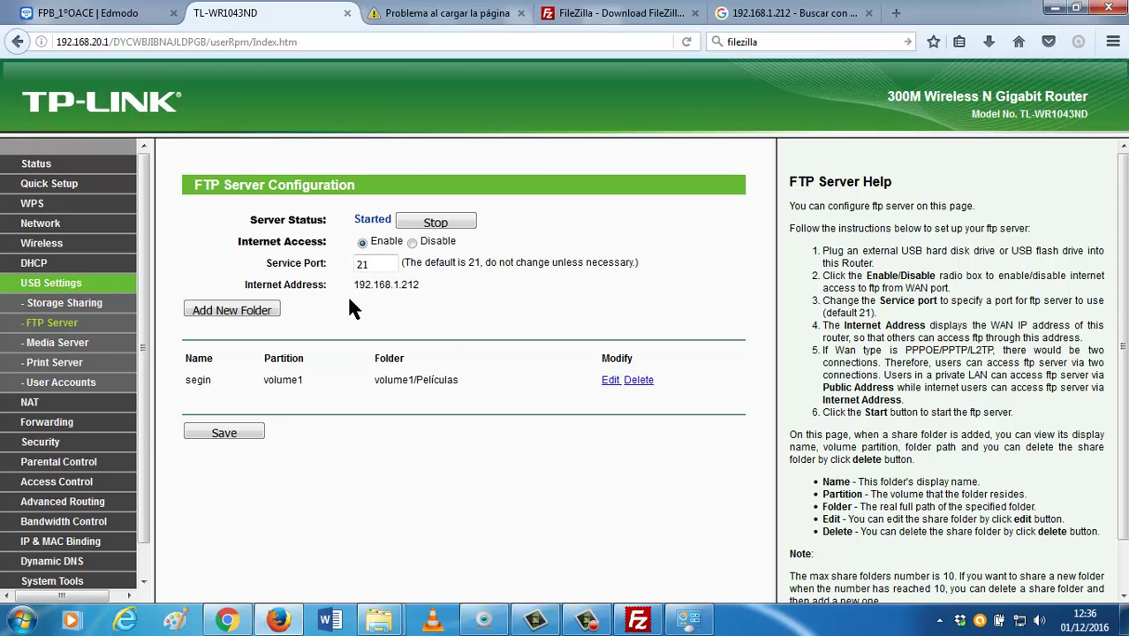
{"action": "left_click", "coordinate": [58, 344]}
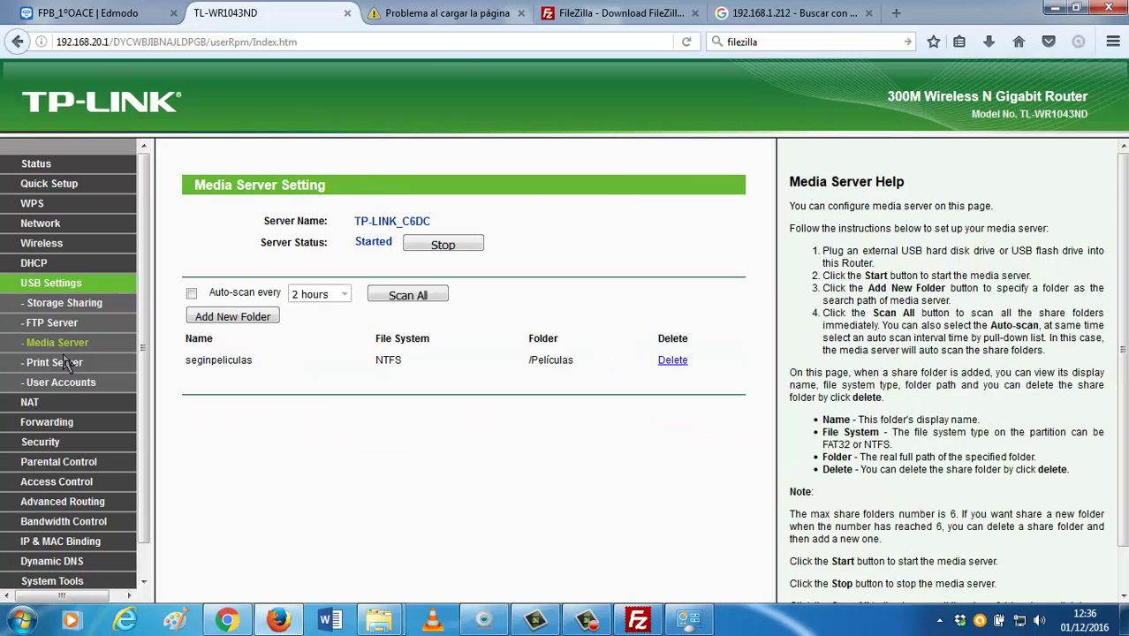
{"action": "left_click", "coordinate": [60, 362]}
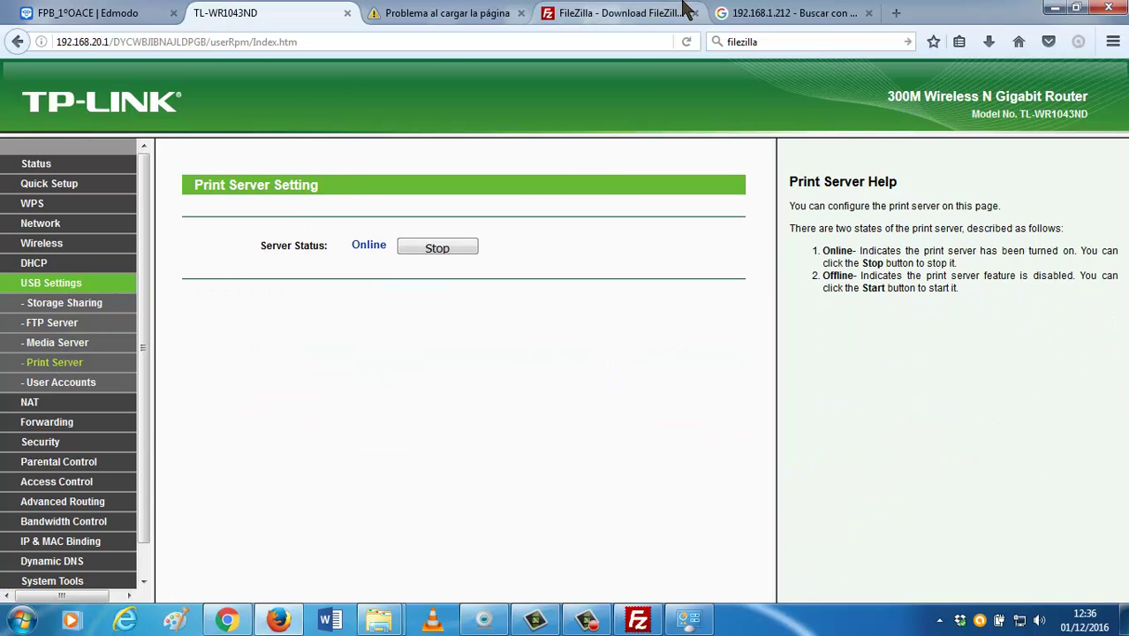
Load the router admin at 192.168.20.1 in the Google results tab.
{"action": "left_click", "coordinate": [746, 15]}
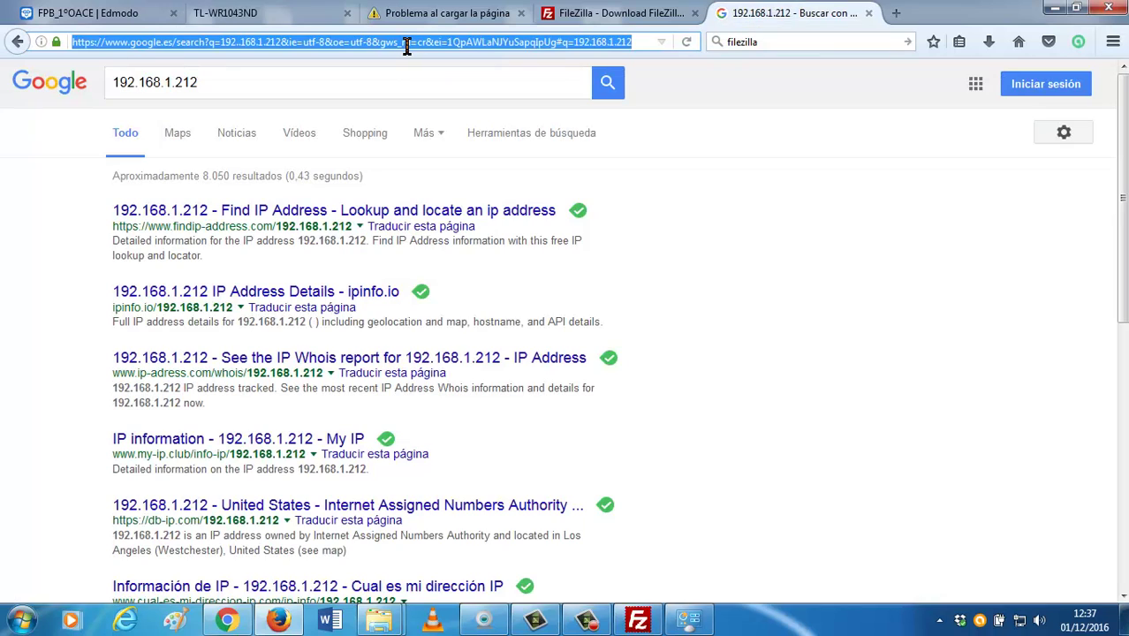
{"action": "type", "text": "192.168"}
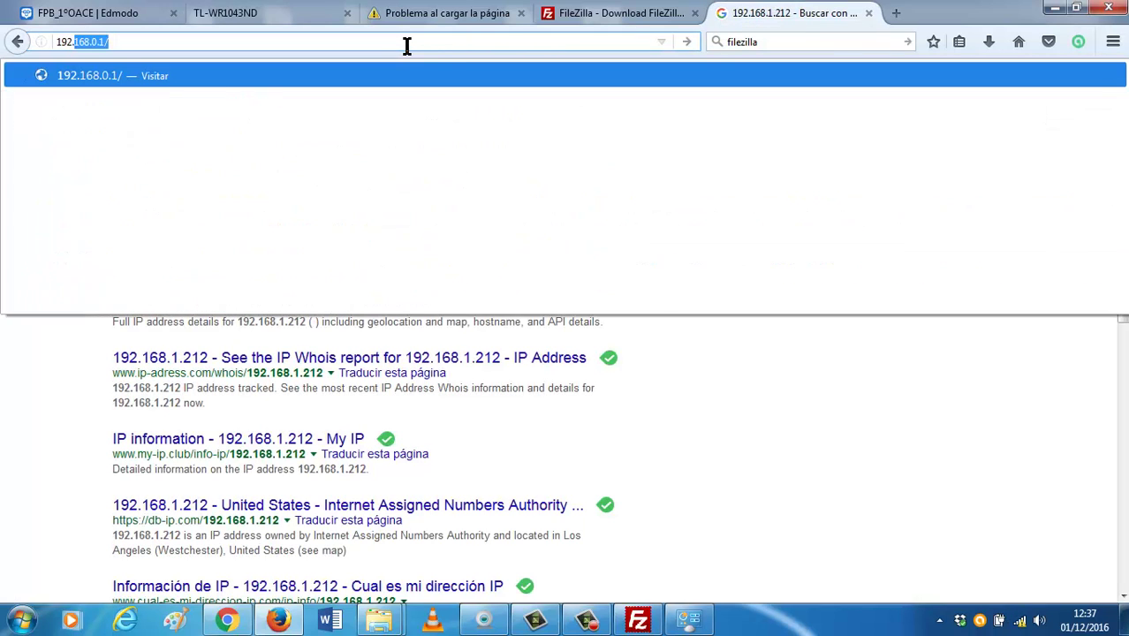
{"action": "type", "text": ".20.1"}
{"action": "key", "text": "Return"}
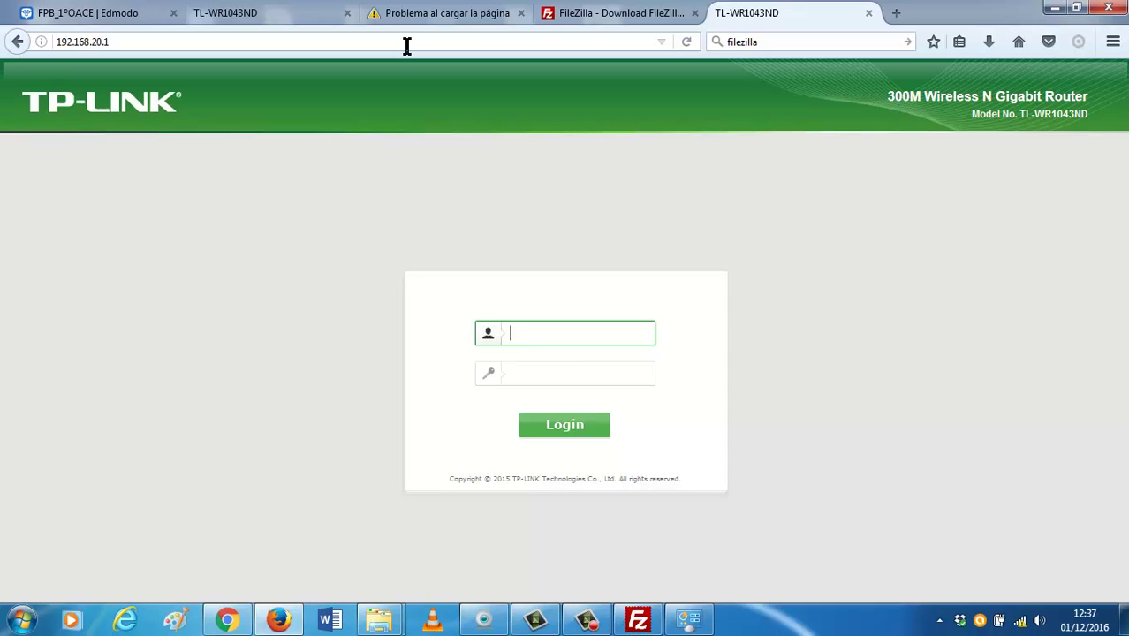
Log in, scroll the Status page to WAN IP 192.168.1.212, then return to FileZilla.
{"action": "type", "text": "admin"}
{"action": "key", "text": "Tab"}
{"action": "type", "text": "admin"}
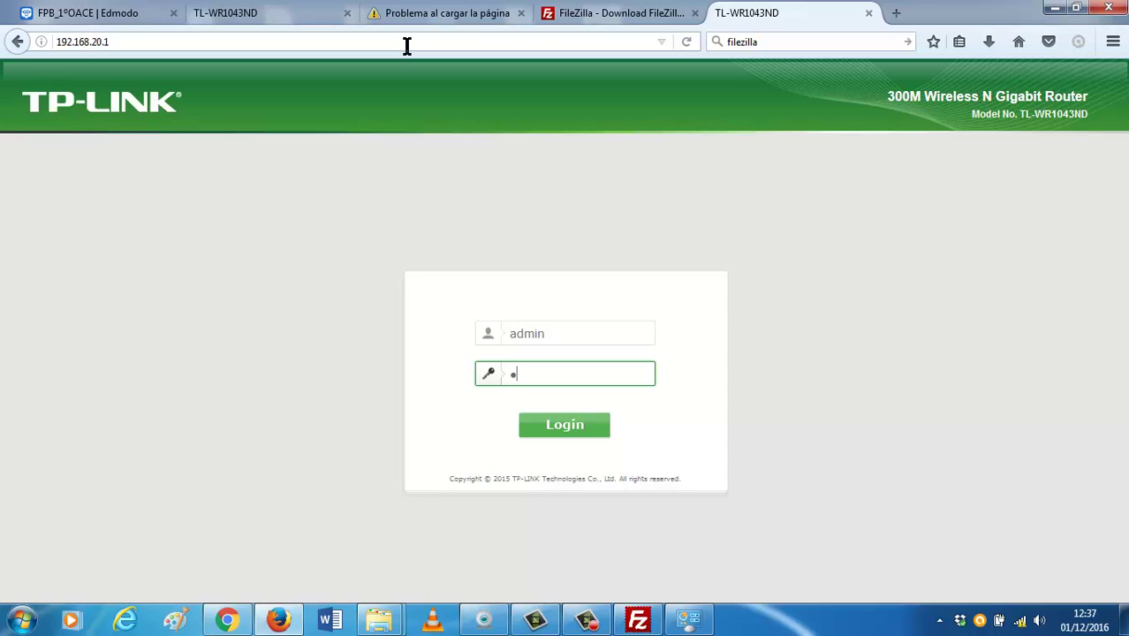
{"action": "key", "text": "Return"}
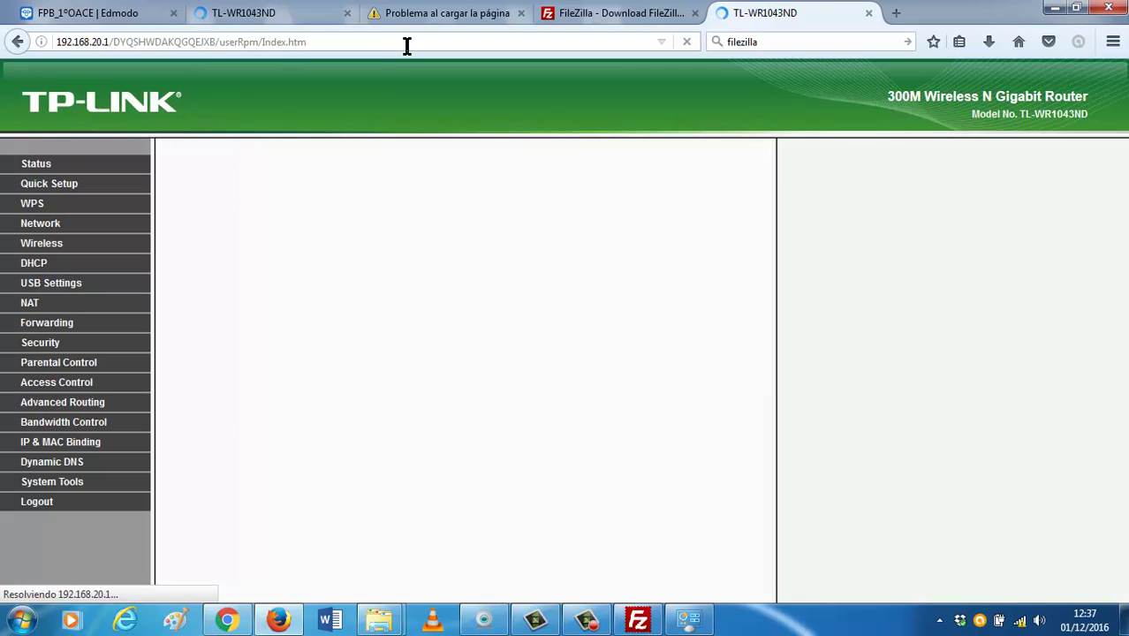
{"action": "scroll", "coordinate": [305, 346], "scroll_direction": "down", "scroll_amount": 4}
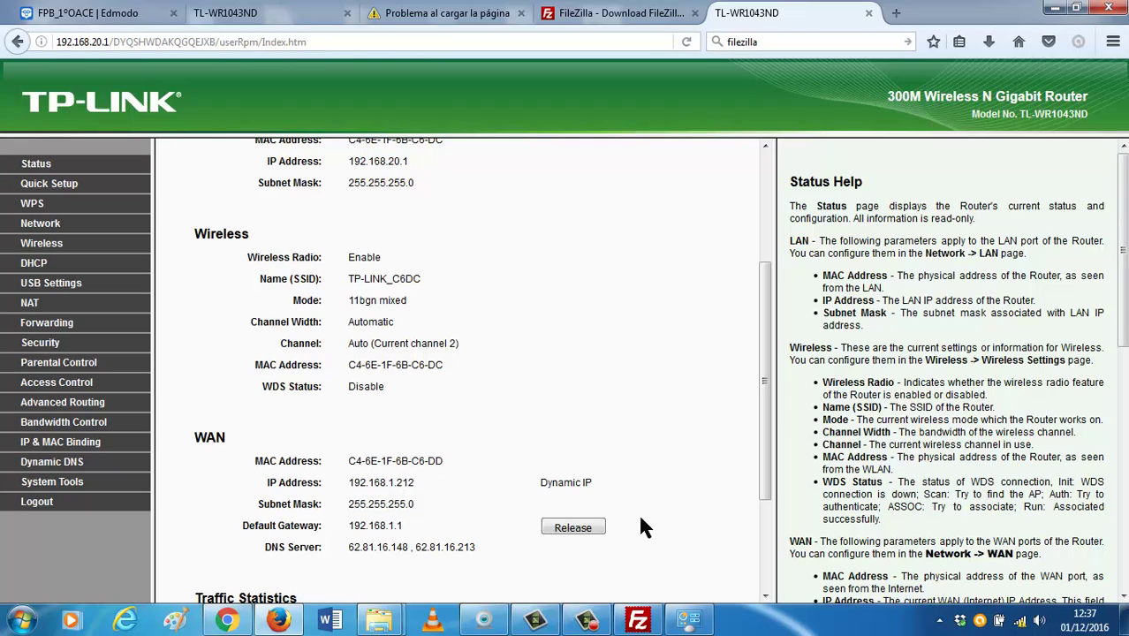
{"action": "left_click", "coordinate": [637, 620]}
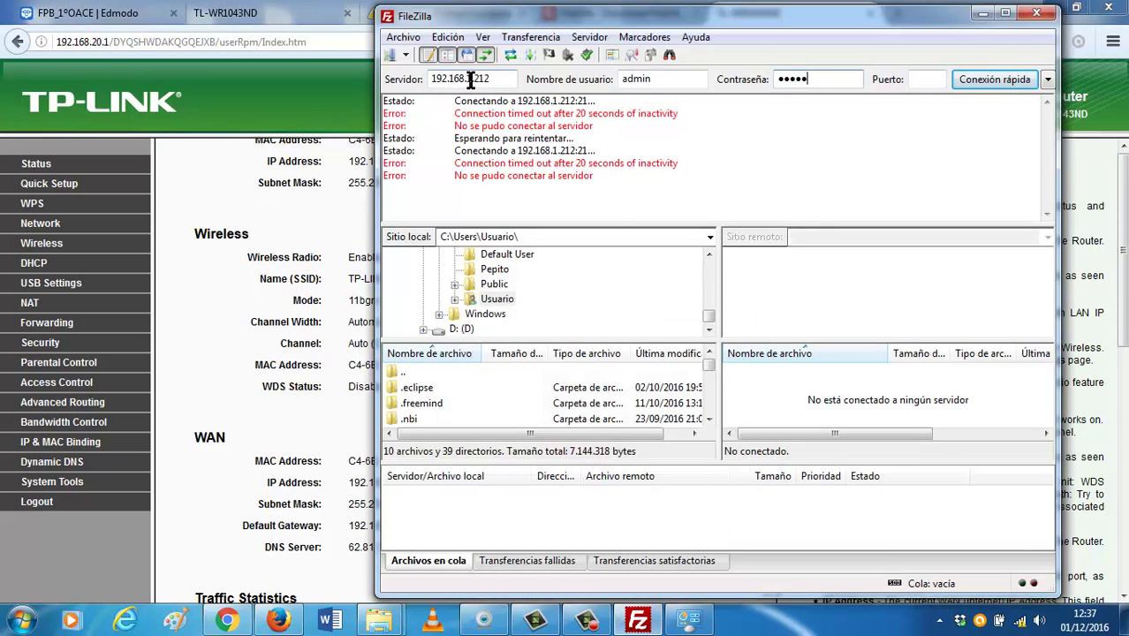
Retry FileZilla's connection to the FTP server at 192.168.1.212 on port 21.
{"action": "left_click", "coordinate": [472, 80]}
{"action": "key", "text": "Return"}
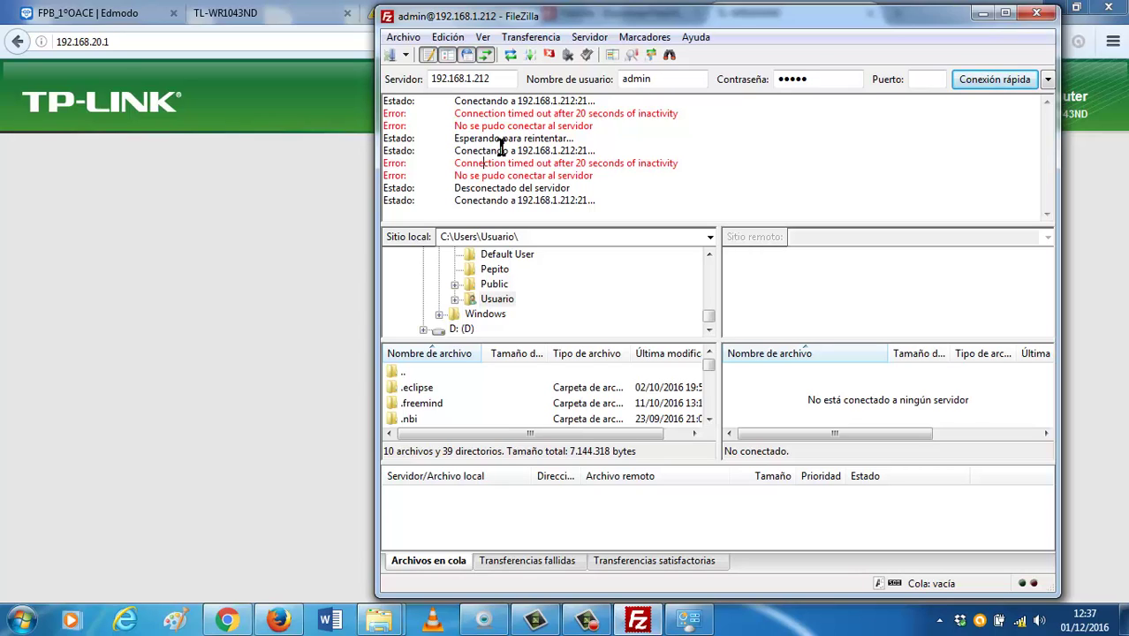
Log back in to the router admin with the admin username and password.
{"action": "left_click", "coordinate": [370, 115]}
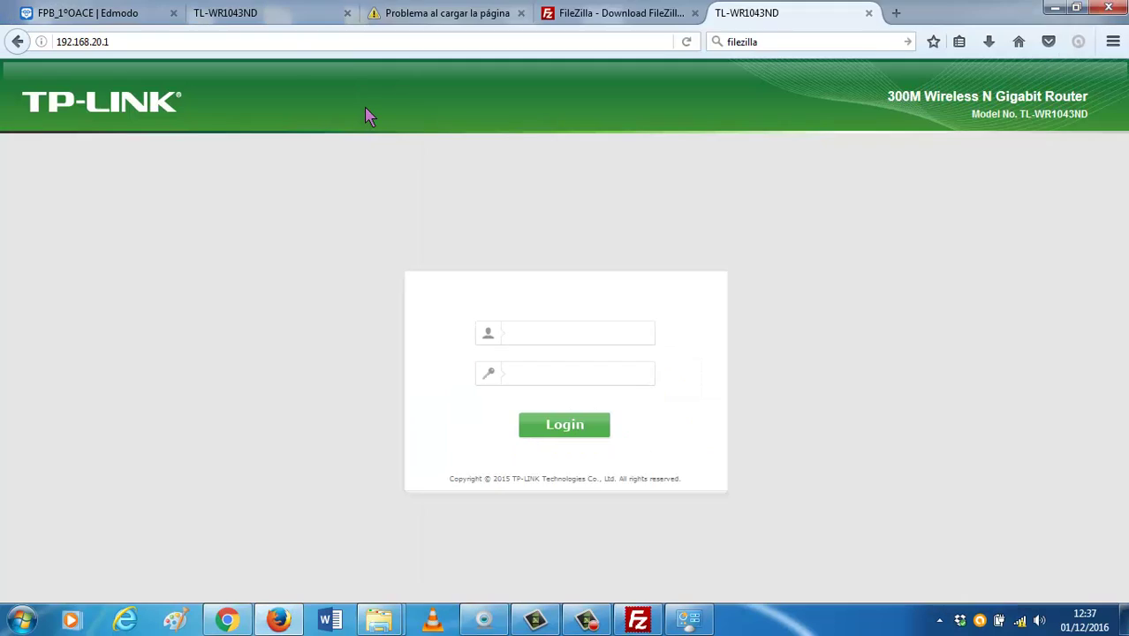
{"action": "left_click", "coordinate": [545, 327]}
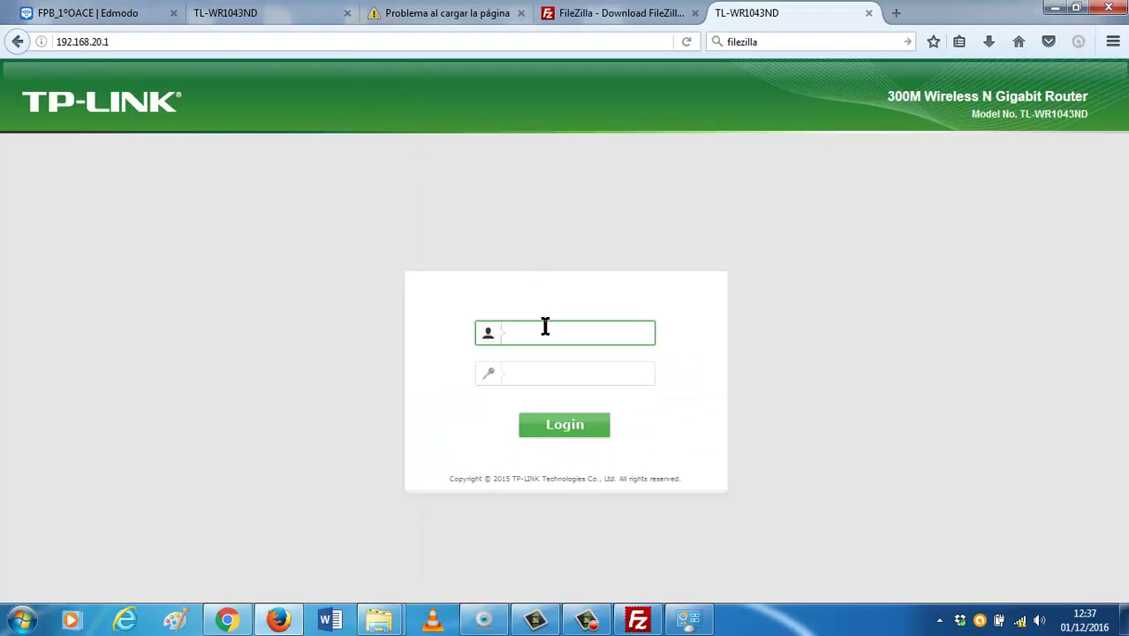
{"action": "type", "text": "admin"}
{"action": "key", "text": "Tab"}
{"action": "type", "text": "admin"}
{"action": "key", "text": "Return"}
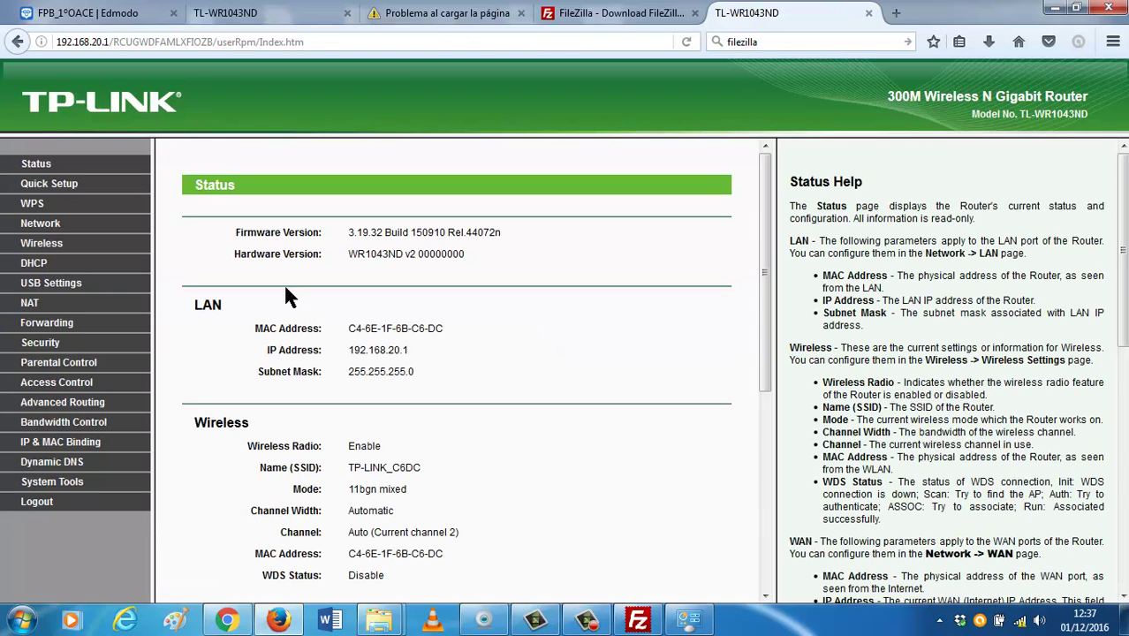
Review the USB sharing, Print, Media and FTP Server pages, then open WAN settings (192.168.1.212).
{"action": "left_click", "coordinate": [55, 283]}
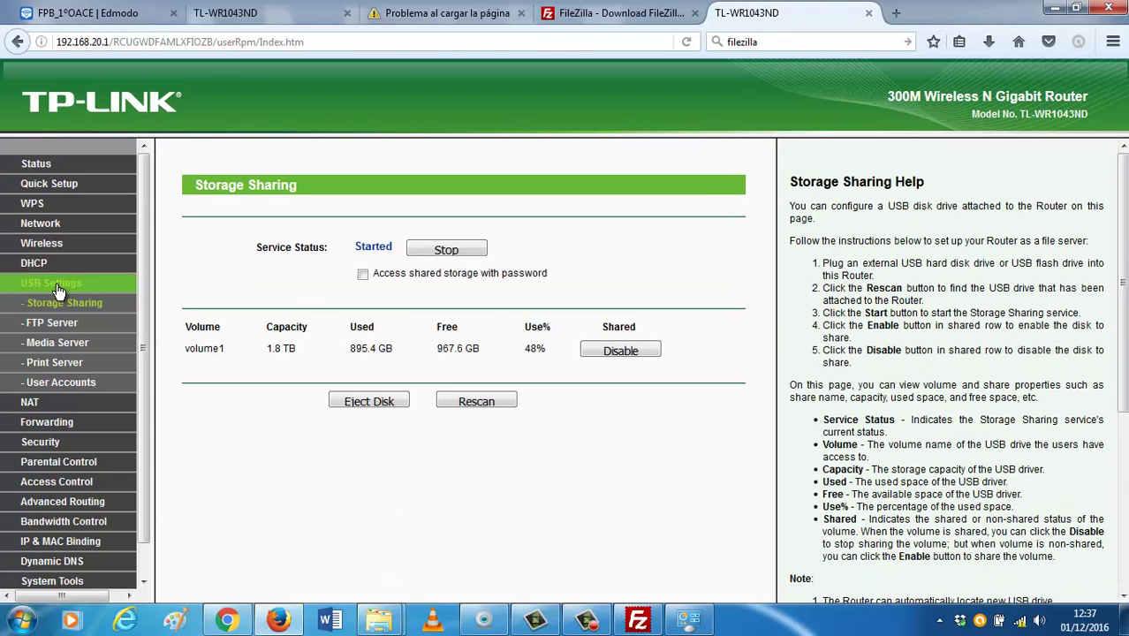
{"action": "left_click", "coordinate": [58, 364]}
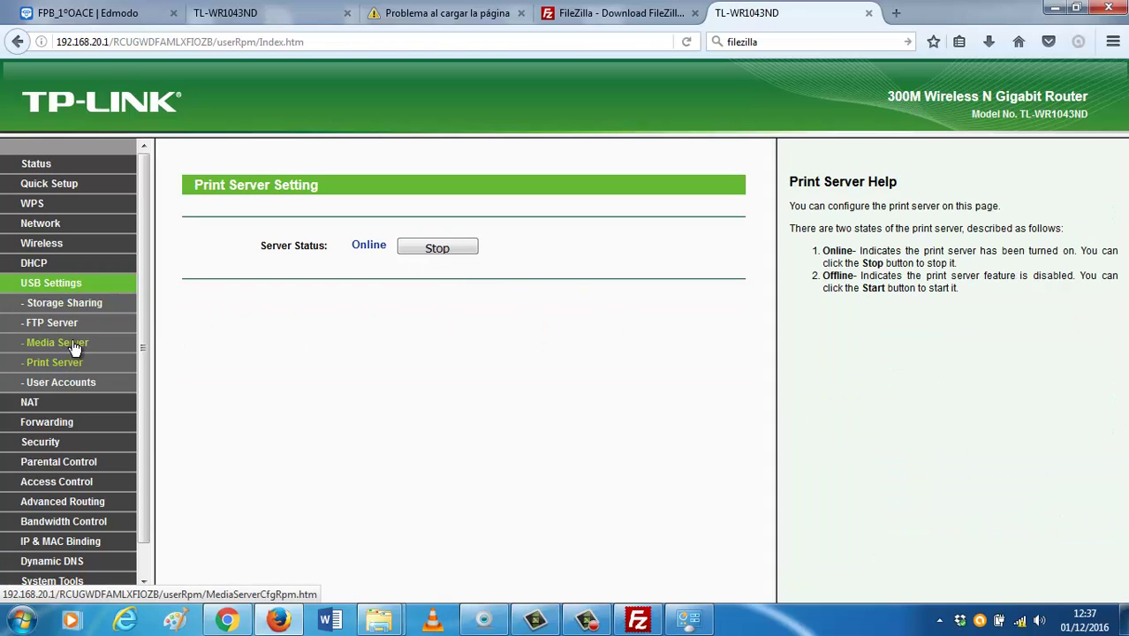
{"action": "left_click", "coordinate": [76, 346]}
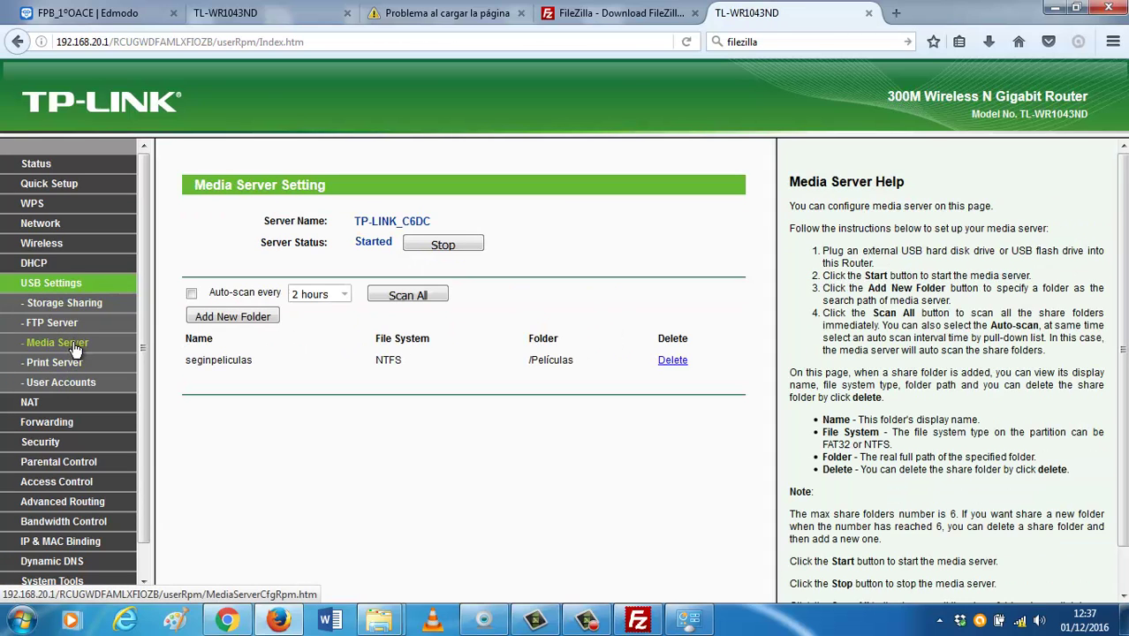
{"action": "left_click", "coordinate": [75, 326]}
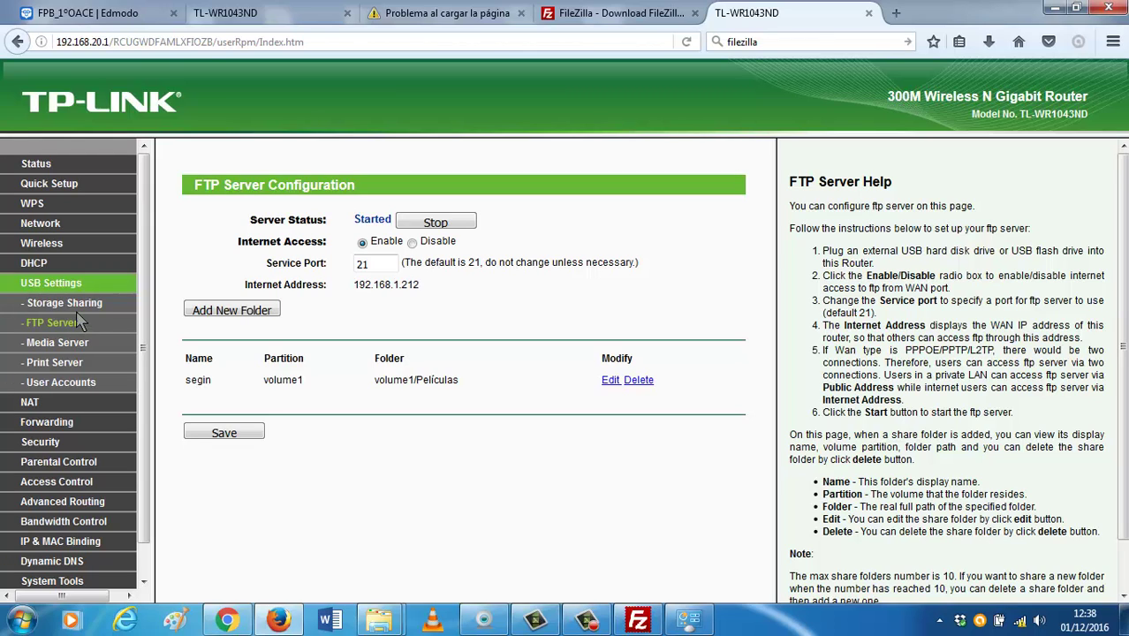
{"action": "left_click", "coordinate": [83, 305]}
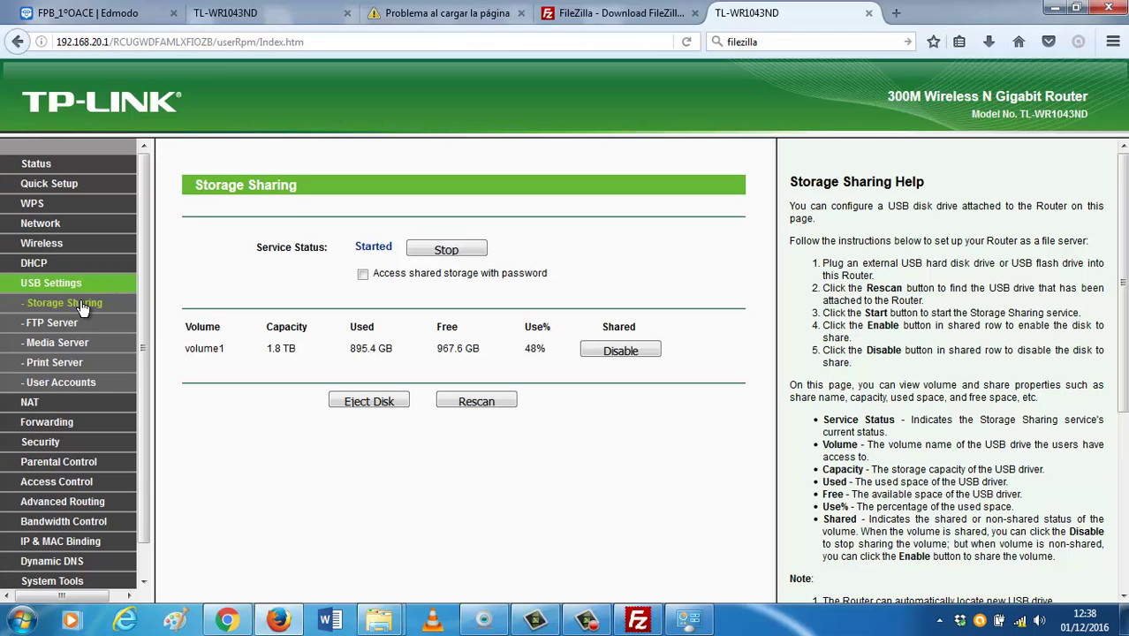
{"action": "left_click", "coordinate": [49, 226]}
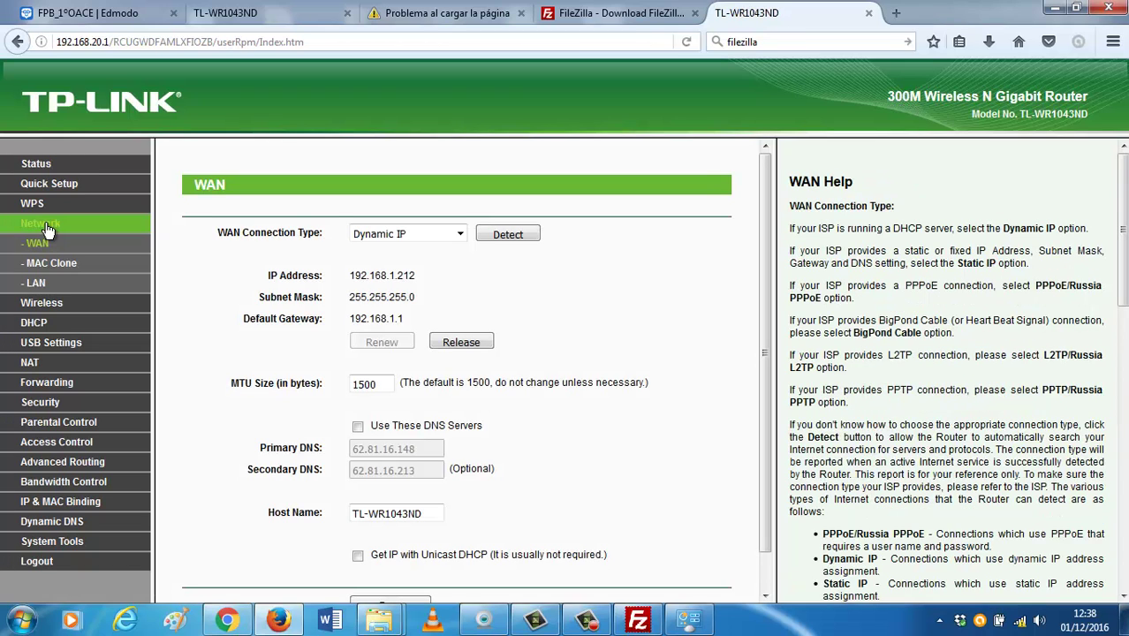
Browse the WAN connection types and run Detect twice, keeping Dynamic IP.
{"action": "scroll", "coordinate": [361, 319], "scroll_direction": "down", "scroll_amount": 1}
{"action": "scroll", "coordinate": [415, 295], "scroll_direction": "up", "scroll_amount": 1}
{"action": "left_click", "coordinate": [460, 235]}
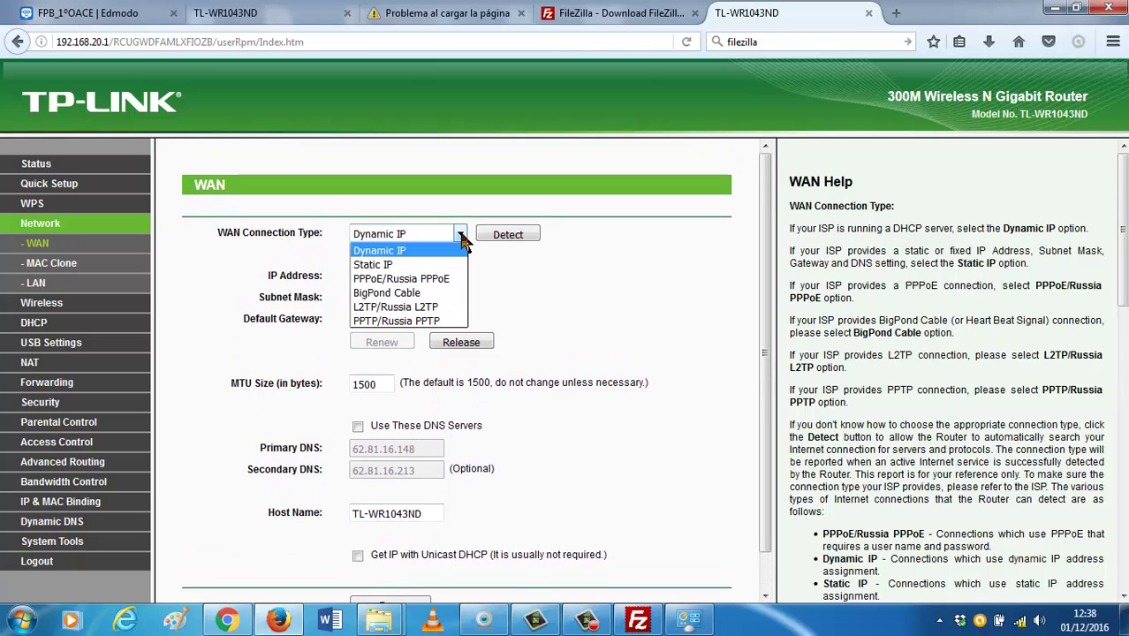
{"action": "left_click", "coordinate": [463, 246]}
{"action": "left_click", "coordinate": [484, 234]}
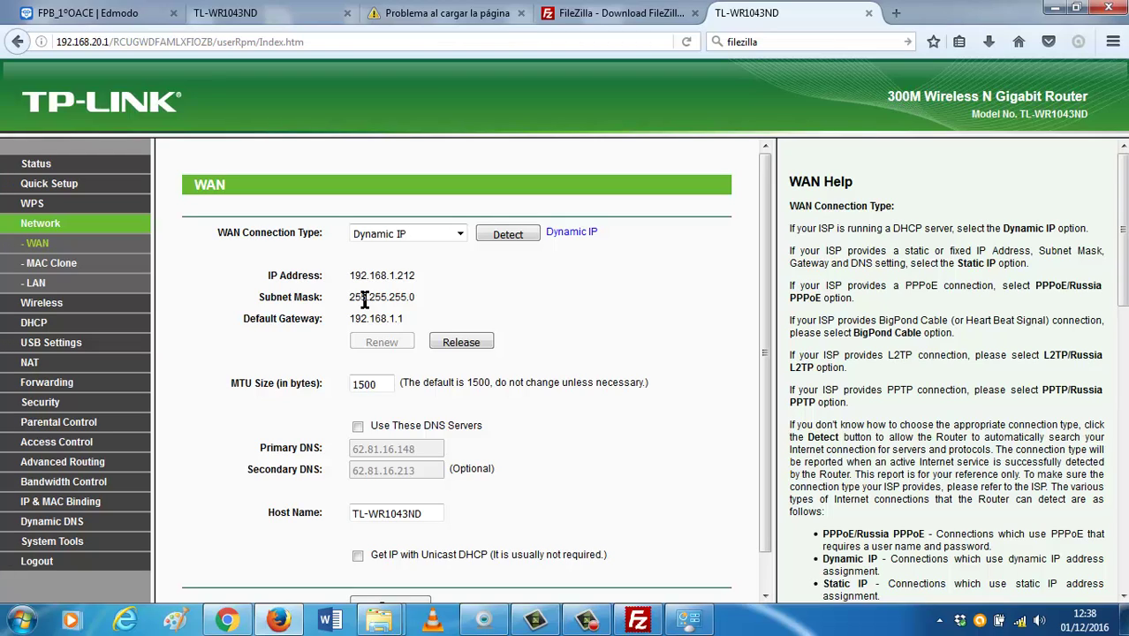
{"action": "left_click", "coordinate": [525, 236]}
{"action": "scroll", "coordinate": [461, 381], "scroll_direction": "down", "scroll_amount": 1}
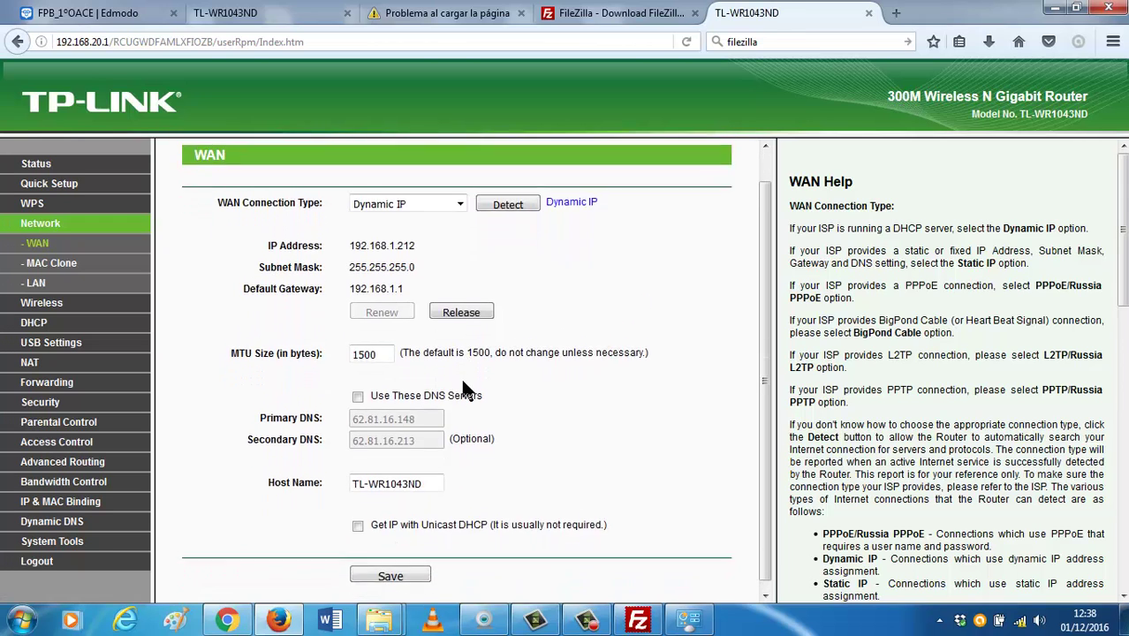
{"action": "scroll", "coordinate": [461, 381], "scroll_direction": "up", "scroll_amount": 1}
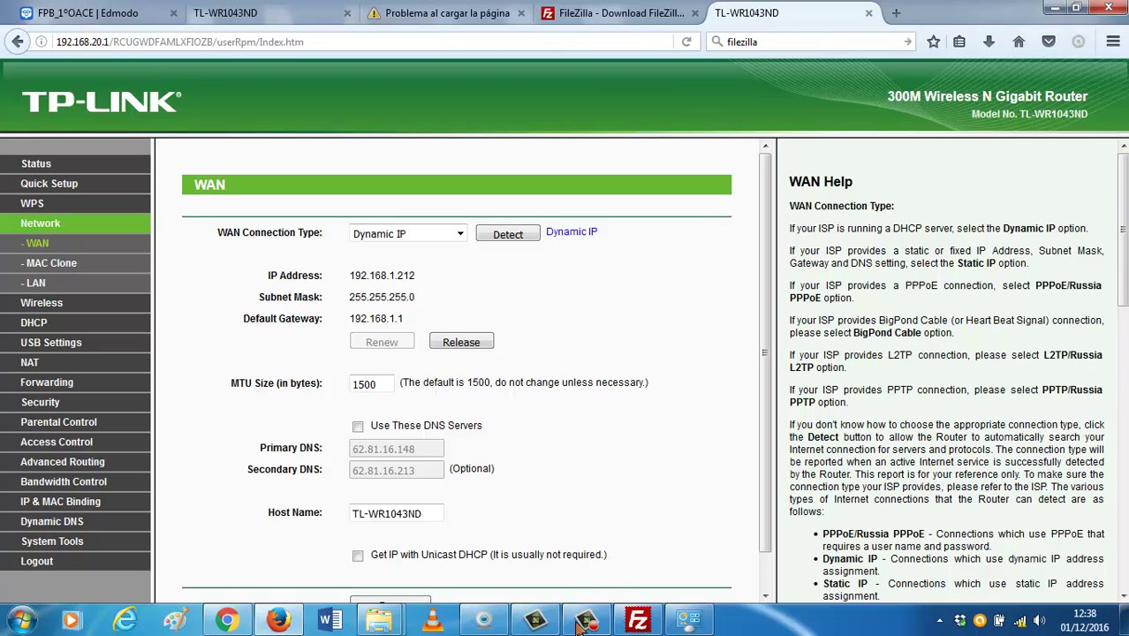
Switch the WAN to Static IP with address 192.168.20.2 and mask 255.255.255.0.
{"action": "left_click", "coordinate": [461, 234]}
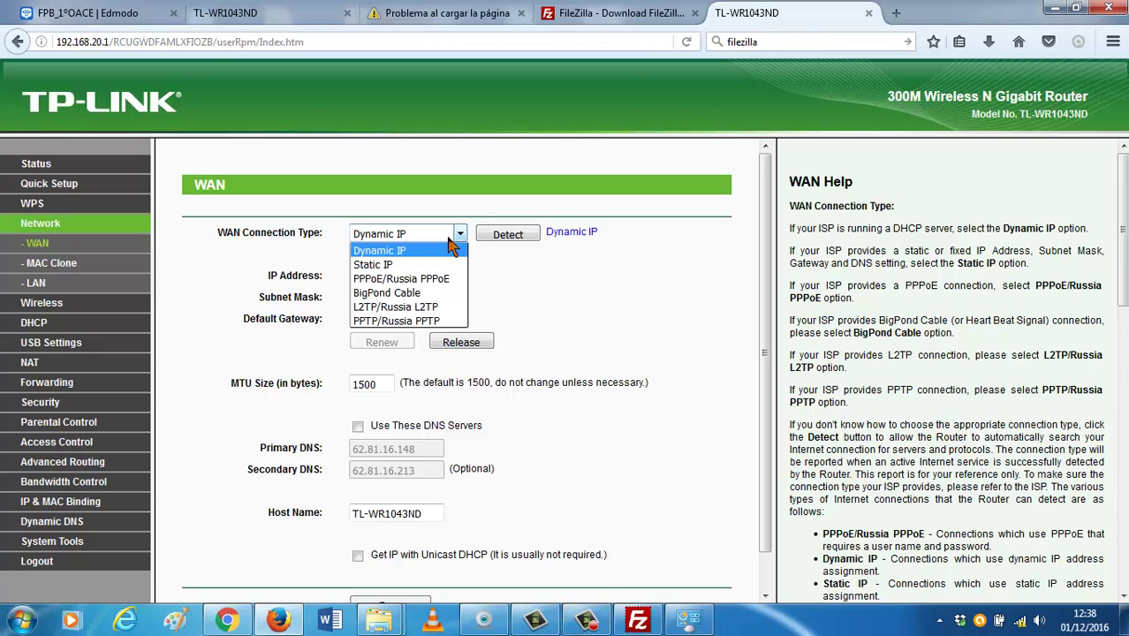
{"action": "left_click", "coordinate": [400, 265]}
{"action": "left_click_drag", "start_coordinate": [399, 277], "coordinate": [355, 278]}
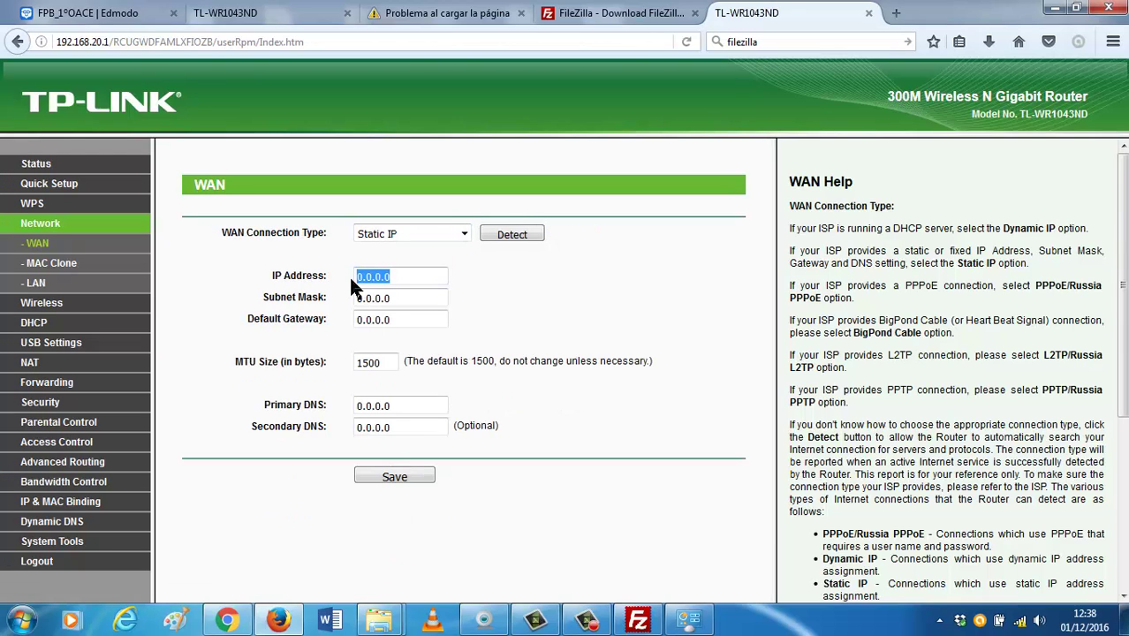
{"action": "type", "text": "192.168.20.2"}
{"action": "left_click", "coordinate": [399, 295]}
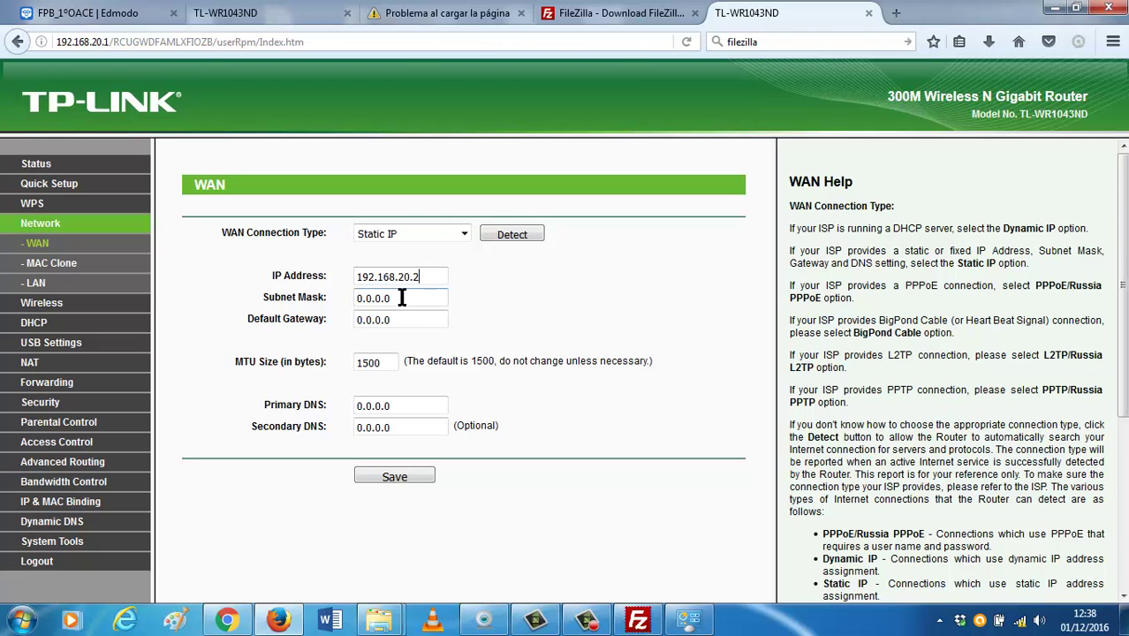
{"action": "left_click", "coordinate": [394, 315]}
{"action": "left_click_drag", "start_coordinate": [396, 301], "coordinate": [300, 298]}
{"action": "type", "text": "255.255.255.0"}
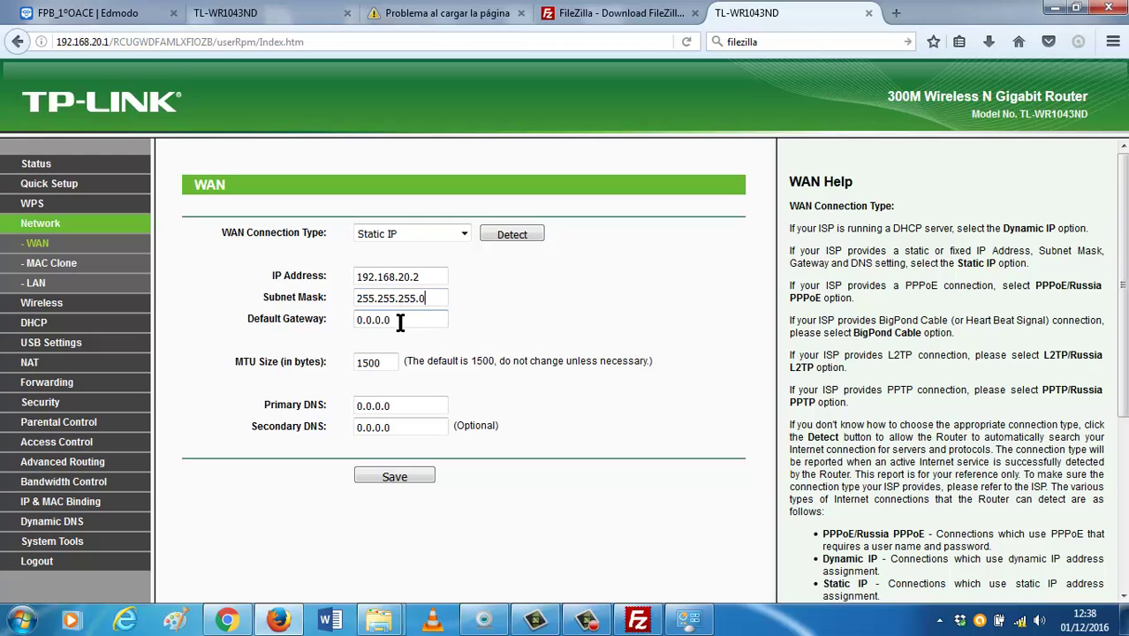
Enter default gateway 192.168.20.1 and primary DNS 8.8.8.8.
{"action": "left_click_drag", "start_coordinate": [400, 323], "coordinate": [324, 319]}
{"action": "type", "text": "180"}
{"action": "key", "text": "BackSpace"}
{"action": "type", "text": "2.169"}
{"action": "key", "text": "BackSpace"}
{"action": "type", "text": "8.20.1"}
{"action": "left_click_drag", "start_coordinate": [386, 398], "coordinate": [303, 392]}
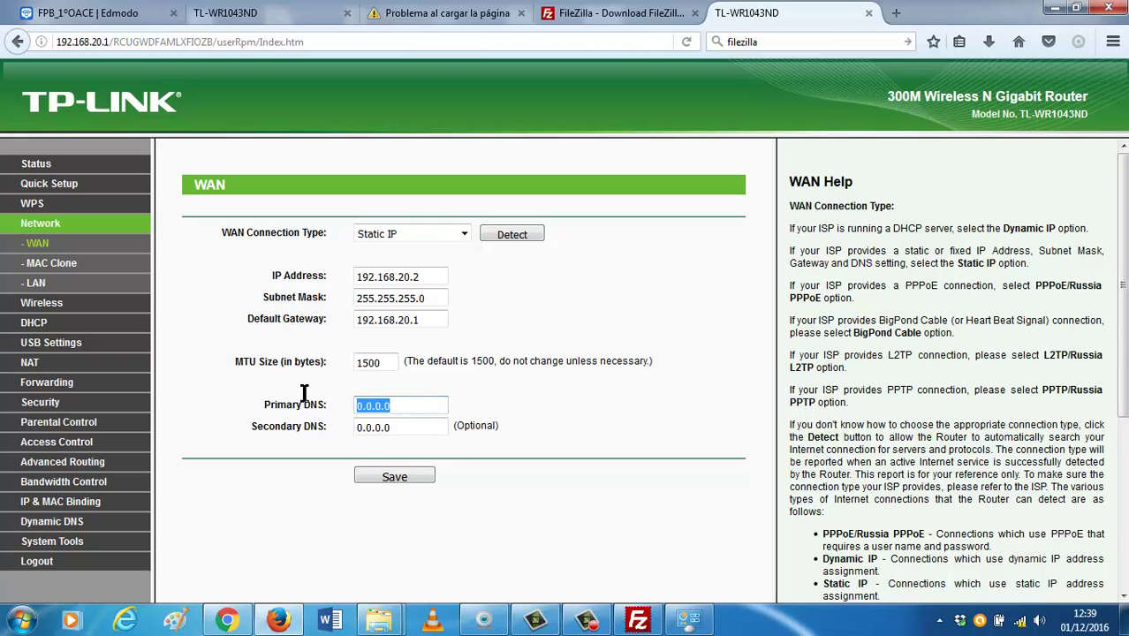
{"action": "type", "text": "8."}
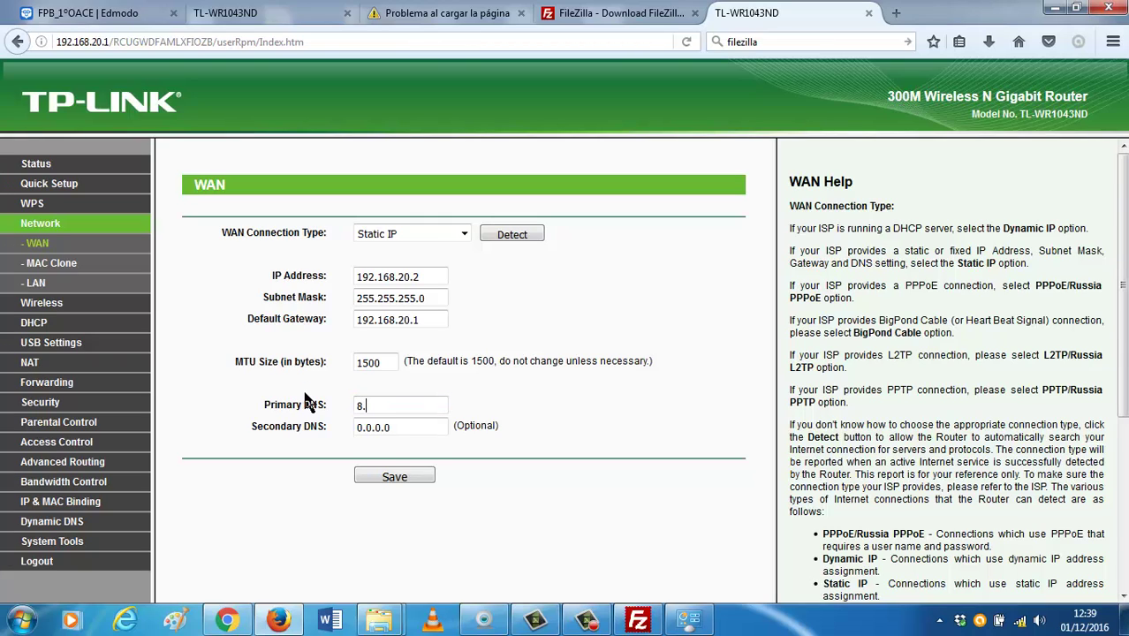
{"action": "type", "text": "8.8.8"}
{"action": "key", "text": "Tab"}
{"action": "type", "text": "8.8.8.8"}
Save the static WAN setup, dismiss Error 5008, then revert to Dynamic IP and run Detect.
{"action": "left_click", "coordinate": [397, 477]}
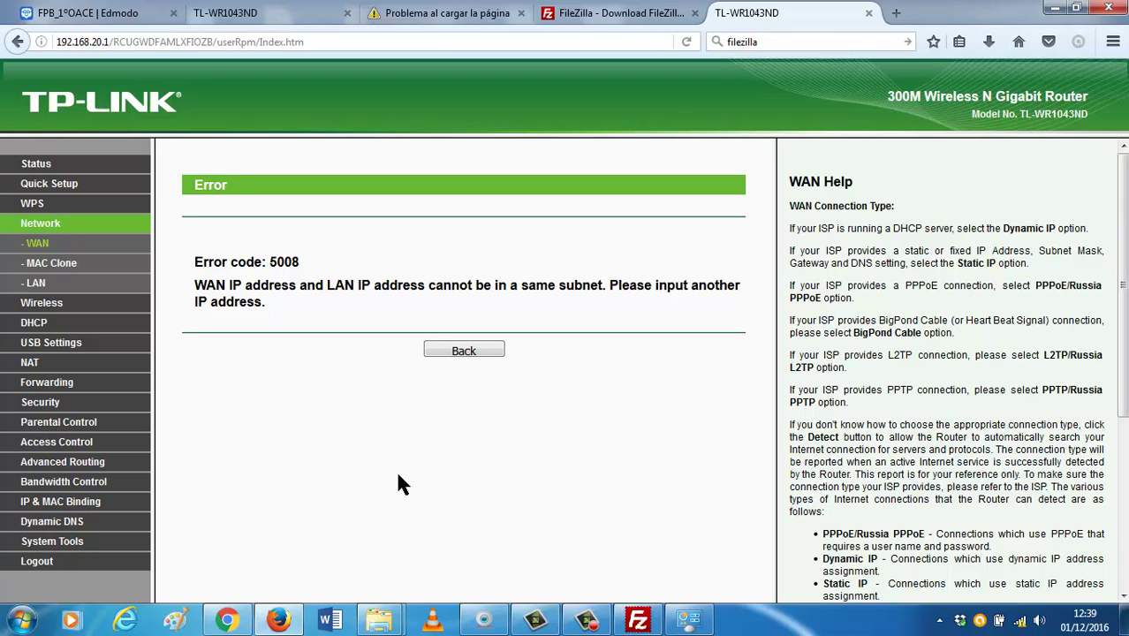
{"action": "left_click", "coordinate": [489, 350]}
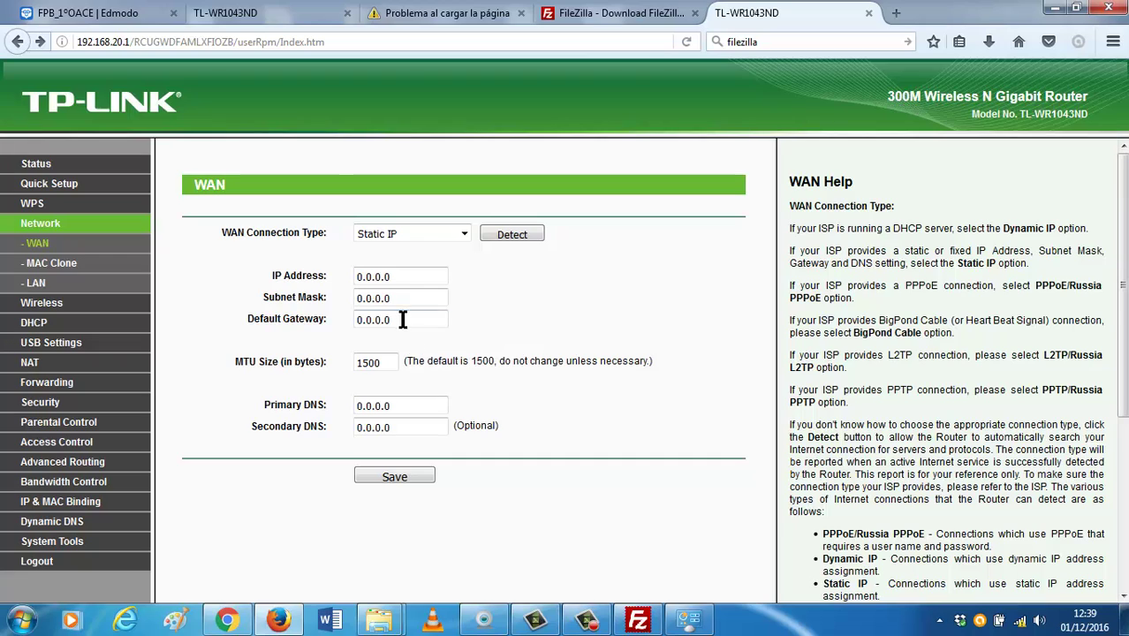
{"action": "left_click_drag", "start_coordinate": [408, 281], "coordinate": [243, 290]}
{"action": "left_click", "coordinate": [452, 235]}
{"action": "left_click", "coordinate": [454, 249]}
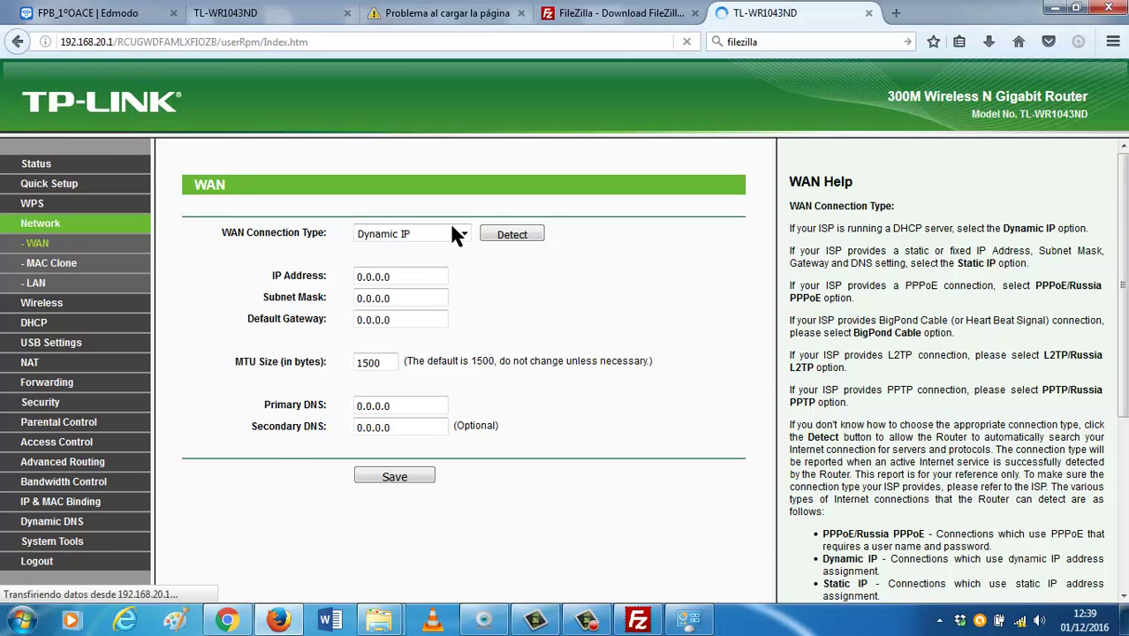
{"action": "left_click", "coordinate": [502, 233]}
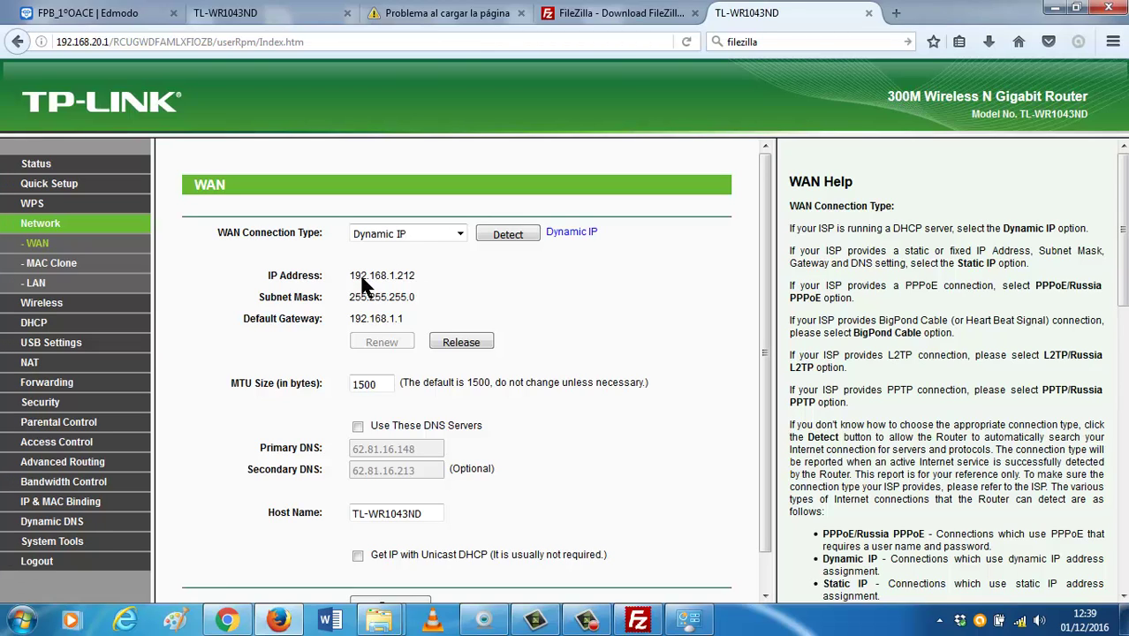
Check FileZilla, then open the LAN settings page showing 192.168.20.1 and 255.255.255.0.
{"action": "left_click", "coordinate": [638, 620]}
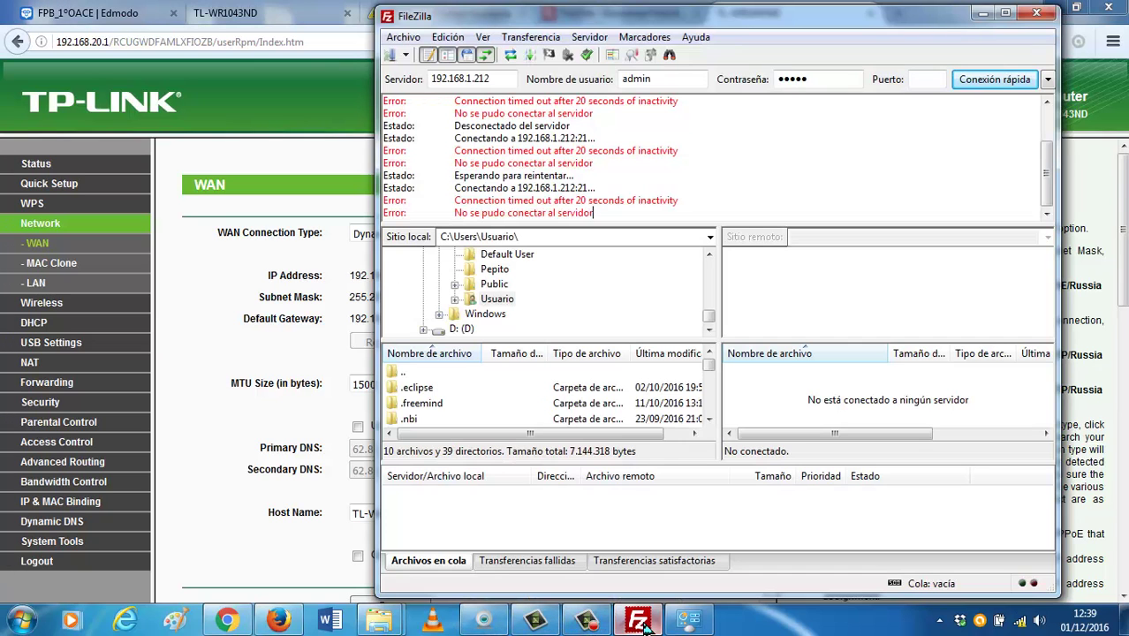
{"action": "left_click", "coordinate": [176, 345]}
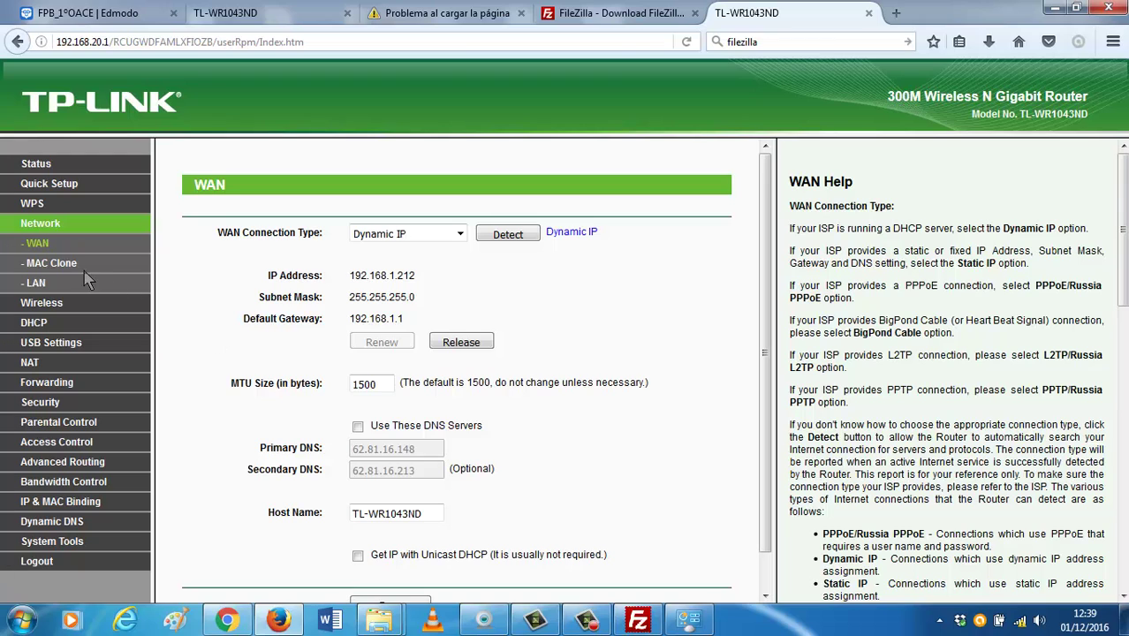
{"action": "left_click", "coordinate": [36, 284]}
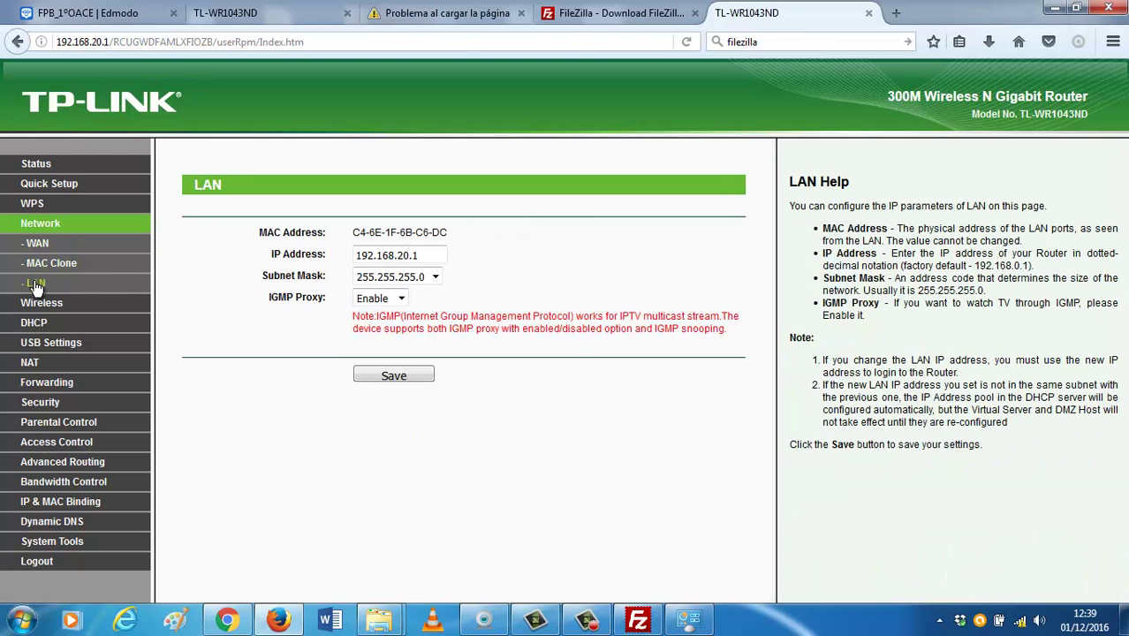
{"action": "left_click", "coordinate": [400, 301]}
{"action": "left_click", "coordinate": [401, 301]}
{"action": "left_click", "coordinate": [407, 257]}
{"action": "key", "text": "BackSpace"}
{"action": "key", "text": "BackSpace"}
{"action": "type", "text": "1"}
{"action": "left_click", "coordinate": [419, 256]}
{"action": "key", "text": "BackSpace"}
{"action": "type", "text": "20"}
{"action": "key", "text": "BackSpace"}
{"action": "key", "text": "BackSpace"}
{"action": "type", "text": "230"}
{"action": "left_click", "coordinate": [416, 371]}
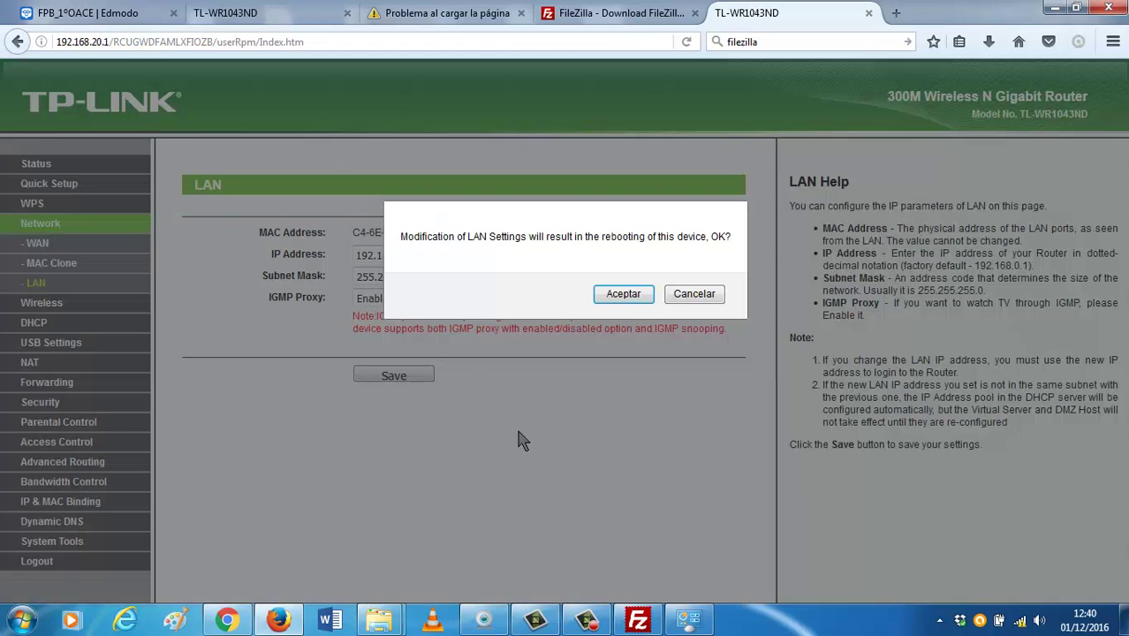
{"action": "left_click", "coordinate": [624, 294]}
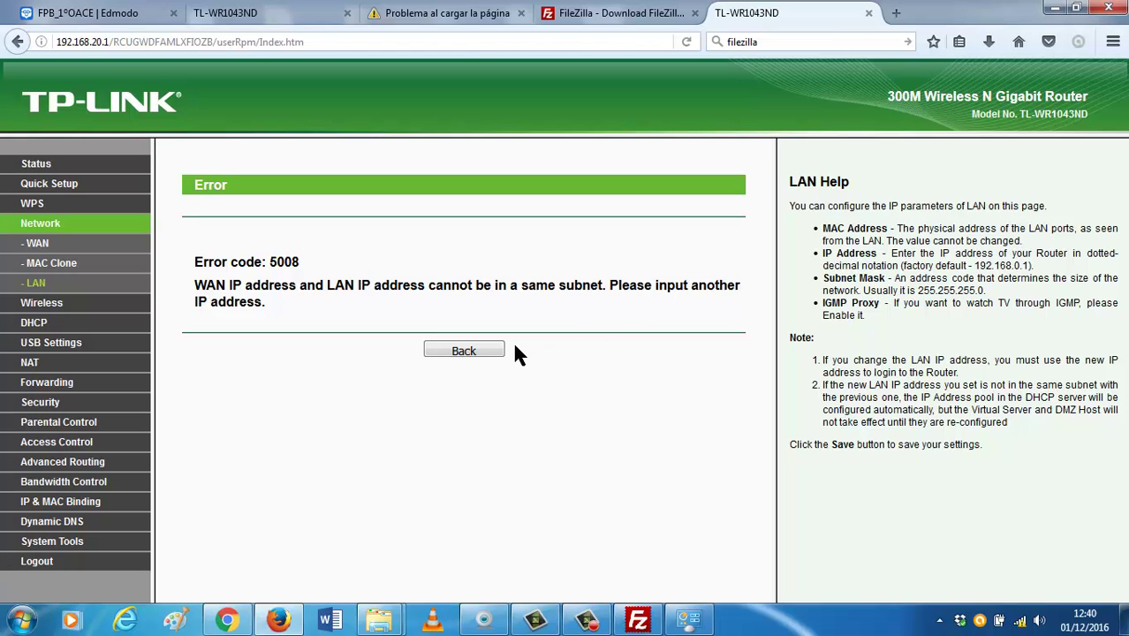
{"action": "left_click", "coordinate": [487, 352]}
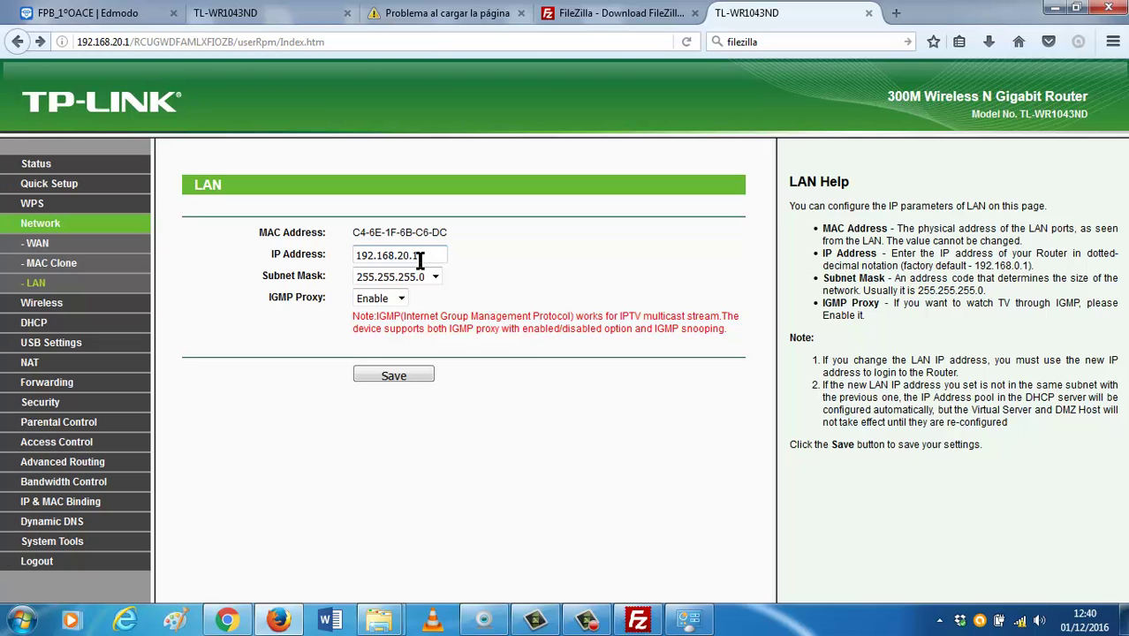
Change the LAN IP from 192.168.20.1 to 192.168.2.1, save, and accept the reboot.
{"action": "left_click", "coordinate": [30, 269]}
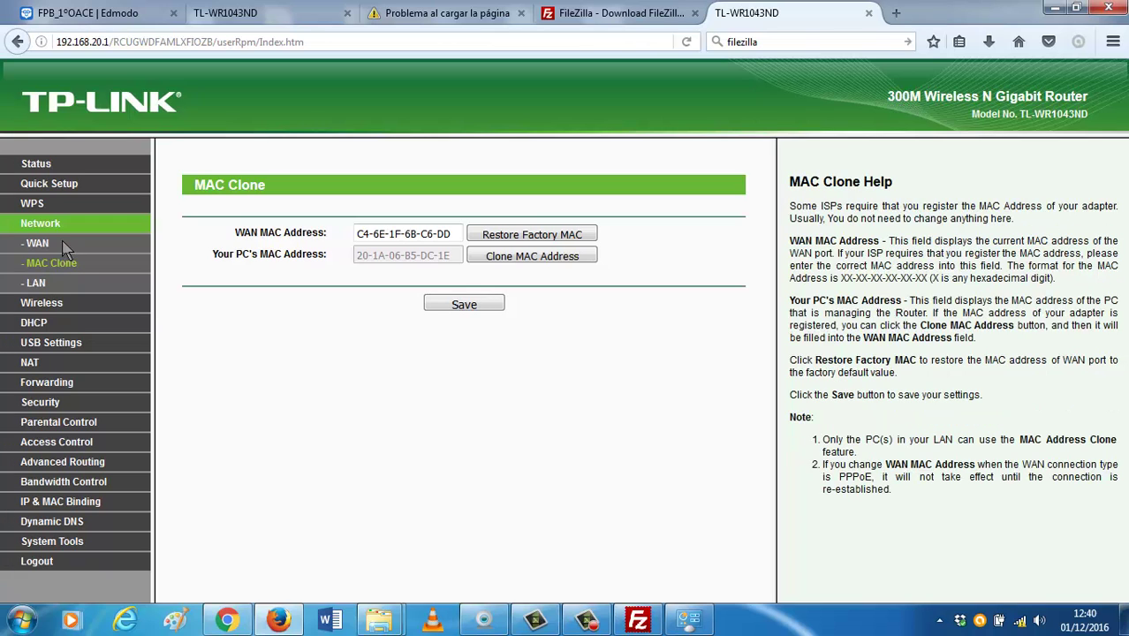
{"action": "left_click", "coordinate": [40, 247]}
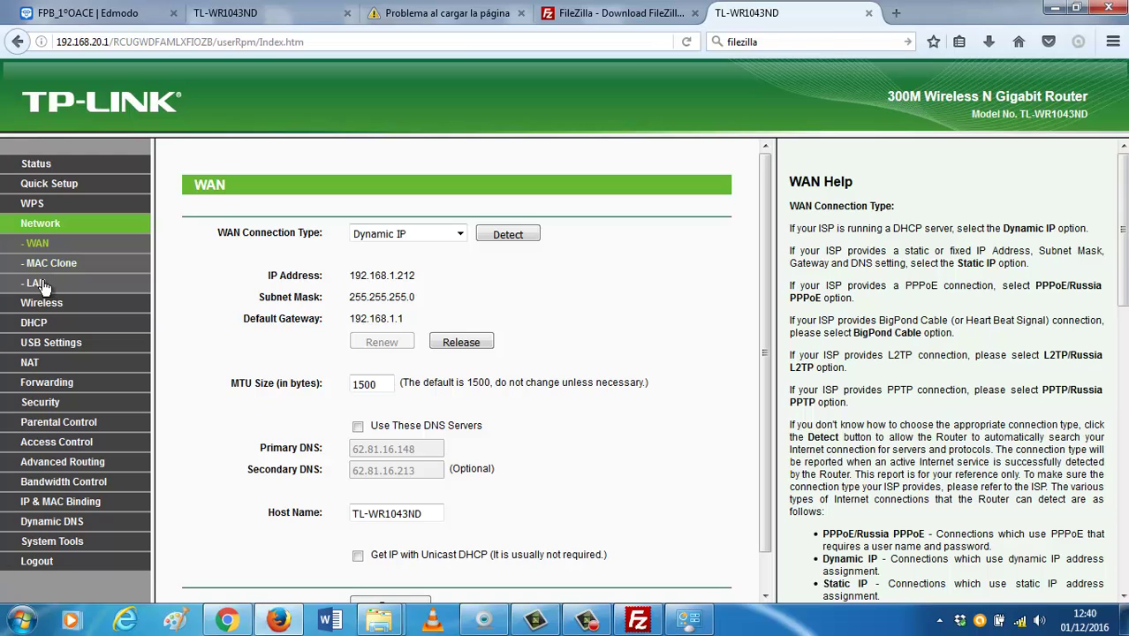
{"action": "left_click", "coordinate": [35, 284]}
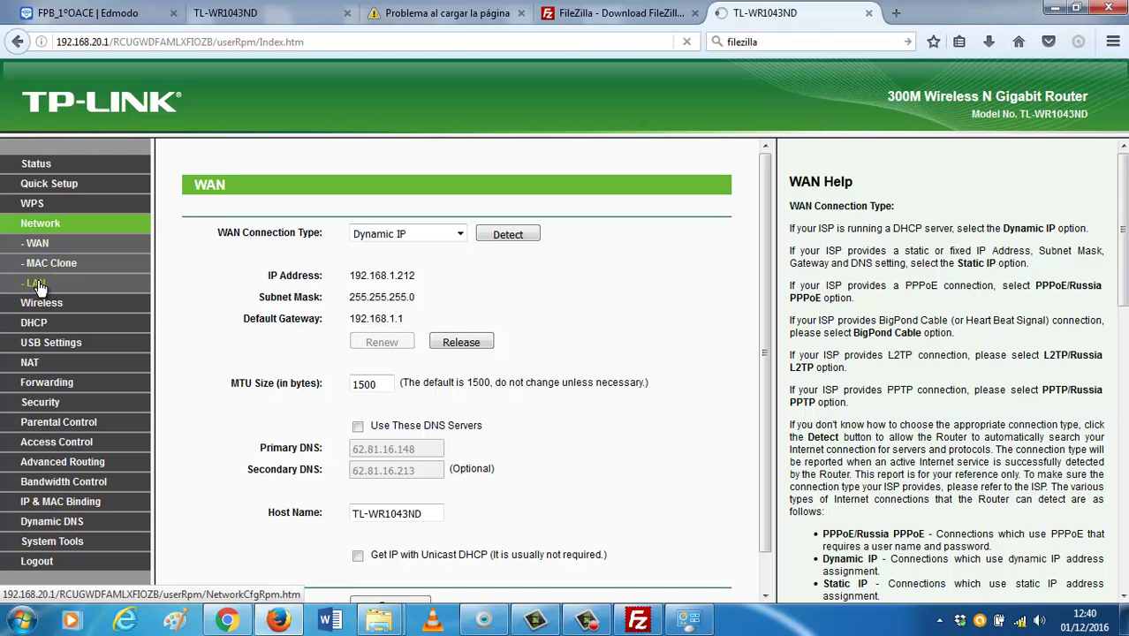
{"action": "left_click", "coordinate": [409, 256]}
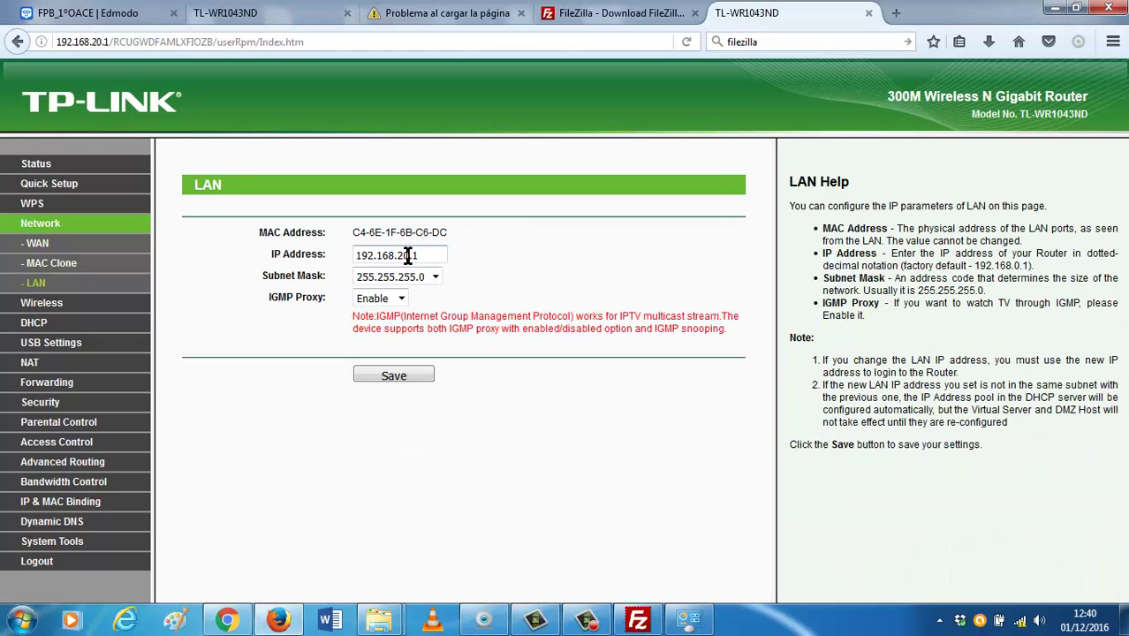
{"action": "key", "text": "BackSpace"}
{"action": "left_click", "coordinate": [396, 376]}
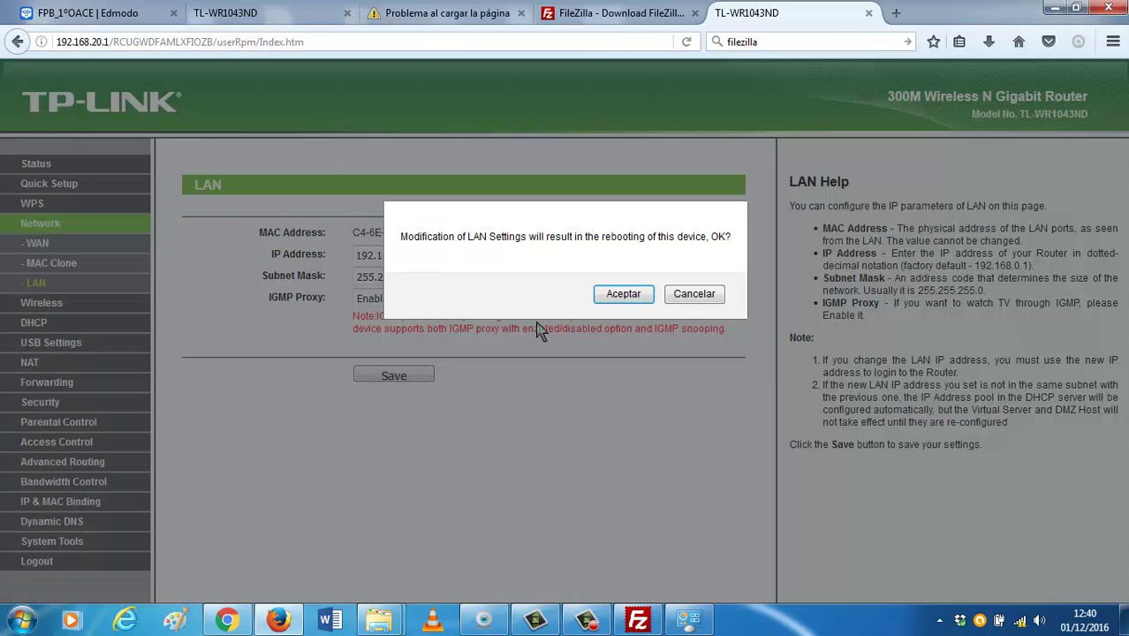
{"action": "left_click", "coordinate": [618, 294]}
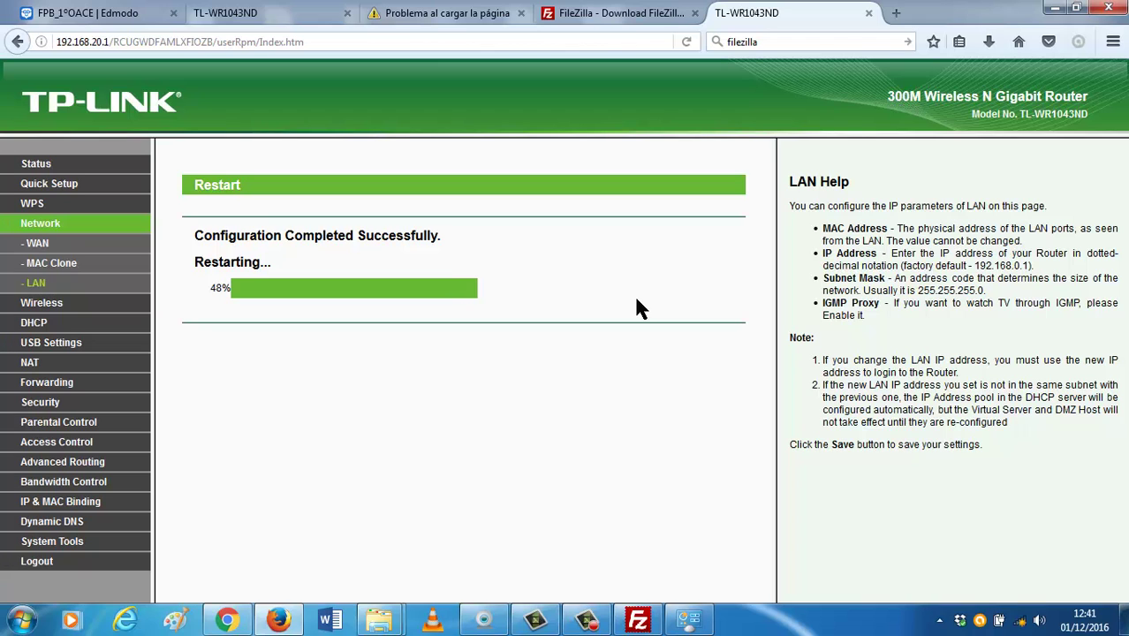
Wait out the restart, then log into the router at 192.168.2.1 with its username and password.
{"action": "left_click", "coordinate": [648, 621]}
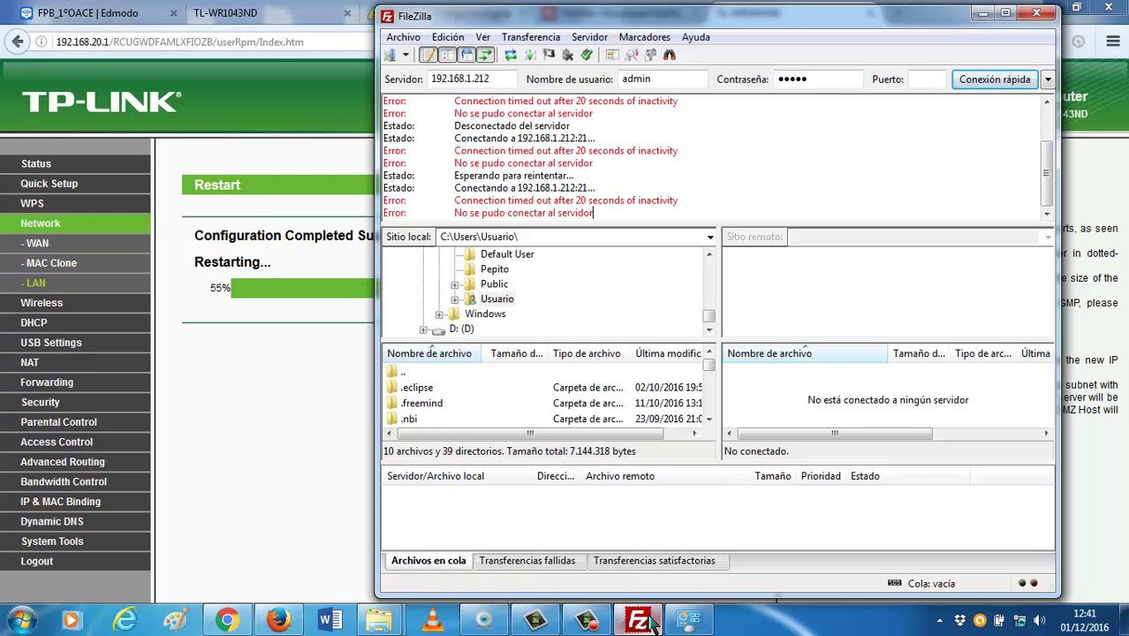
{"action": "left_click", "coordinate": [648, 621]}
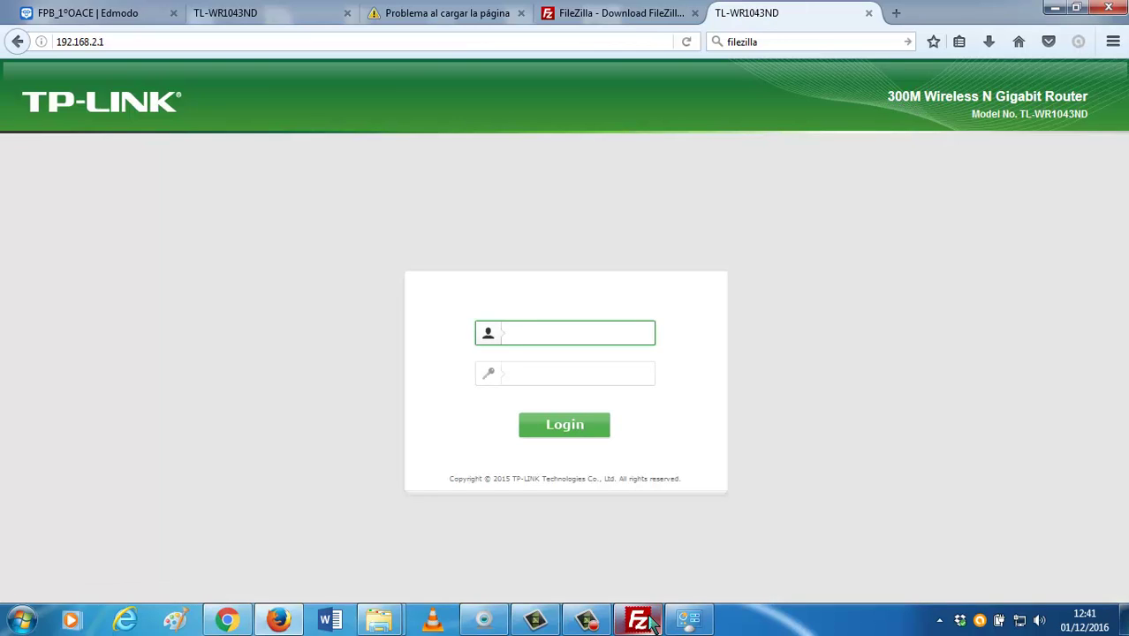
{"action": "type", "text": "admin"}
{"action": "key", "text": "Tab"}
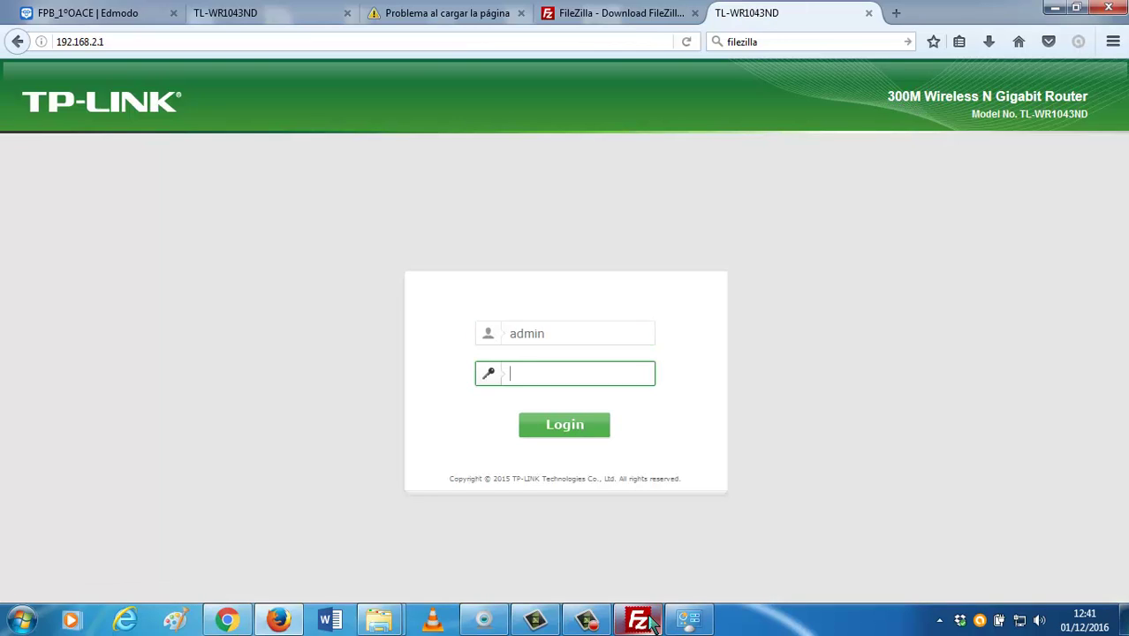
{"action": "type", "text": "admin"}
{"action": "key", "text": "Return"}
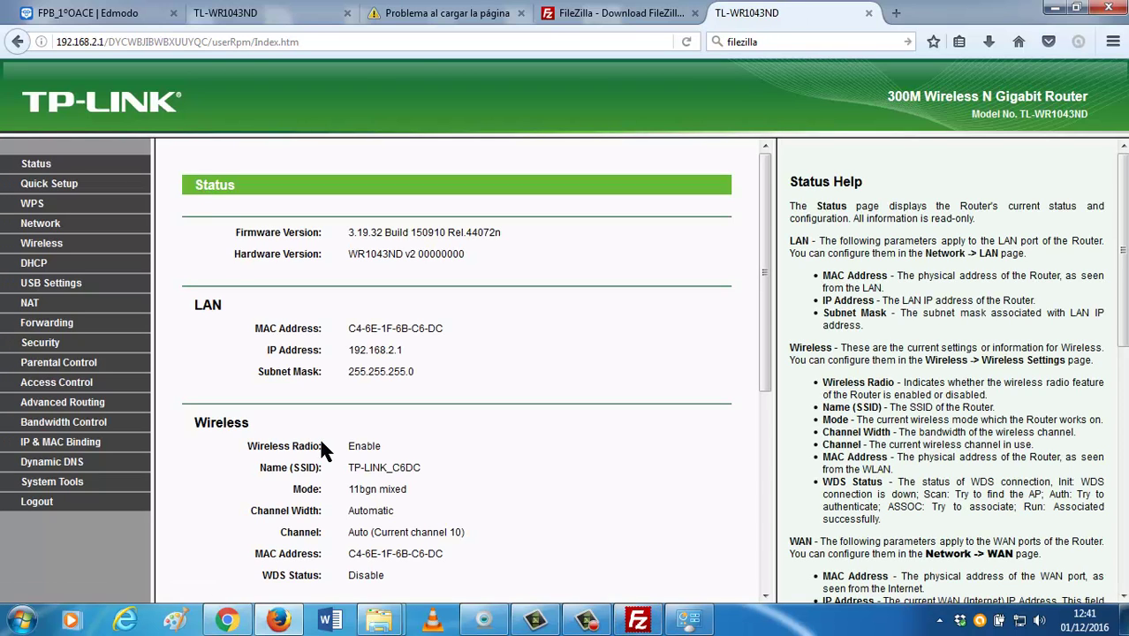
Go to USB Settings > FTP Server to see the FTP server started on port 21.
{"action": "left_click", "coordinate": [641, 621]}
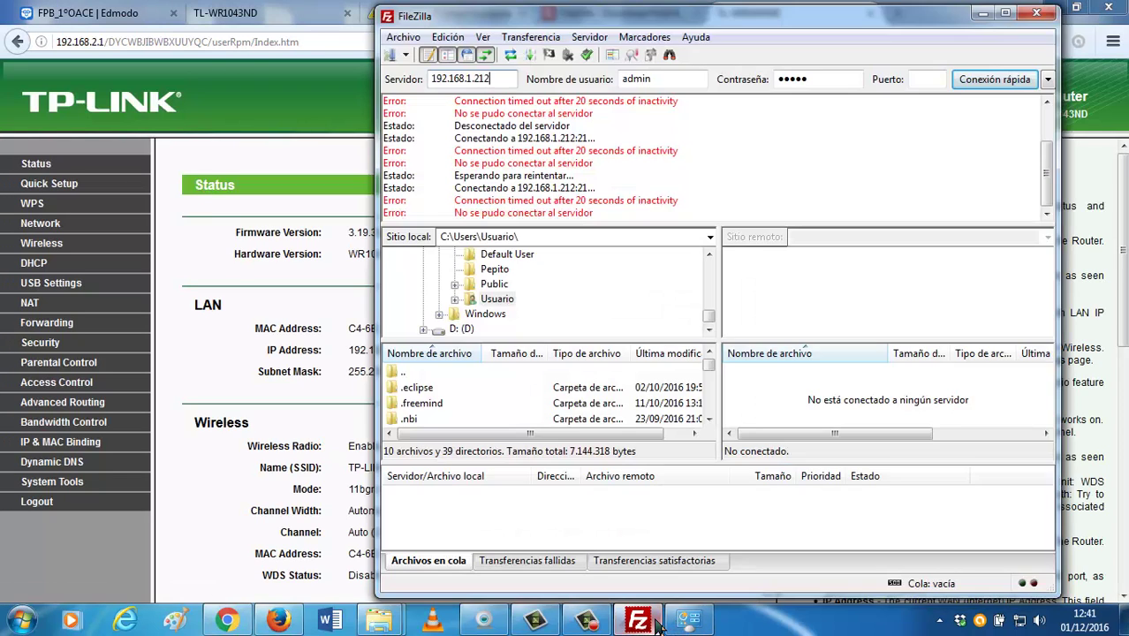
{"action": "left_click", "coordinate": [641, 621]}
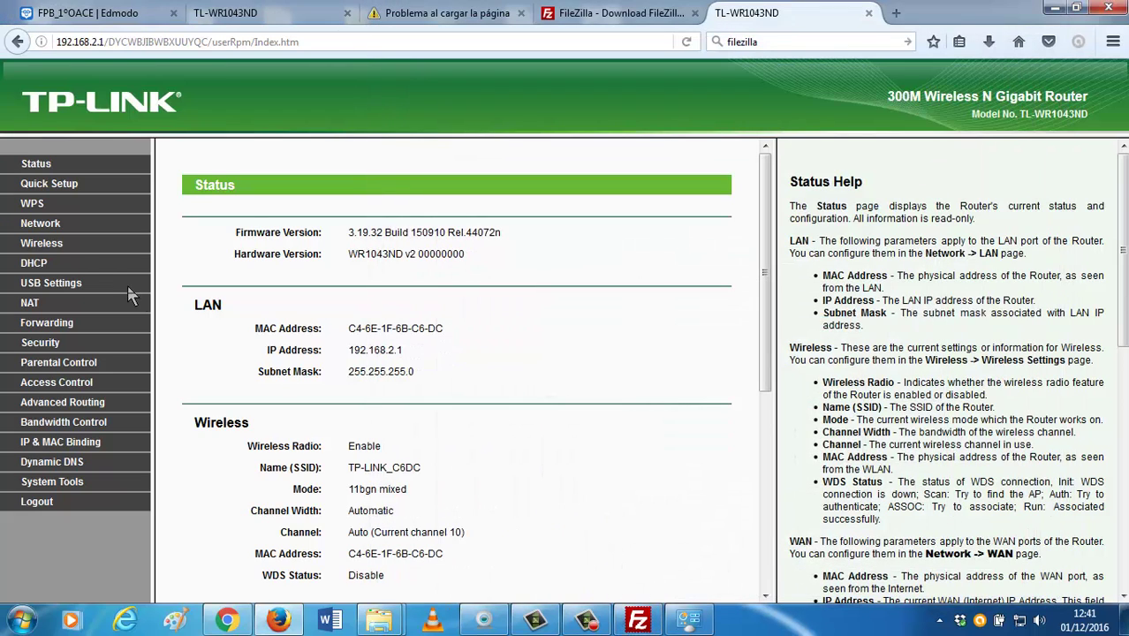
{"action": "left_click", "coordinate": [53, 283]}
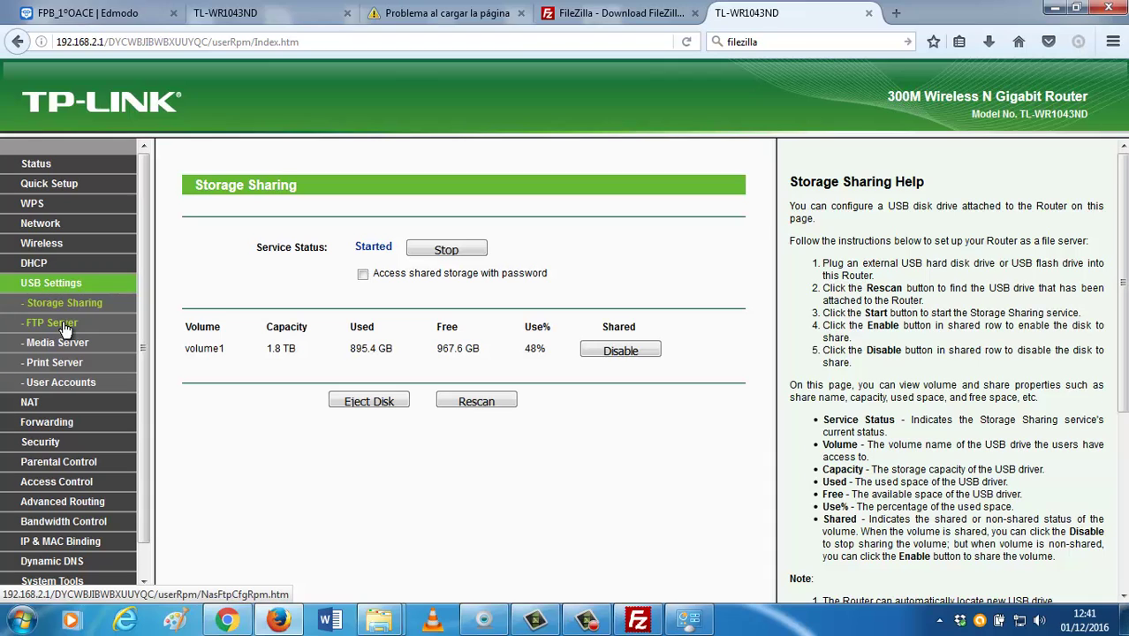
{"action": "left_click", "coordinate": [66, 329]}
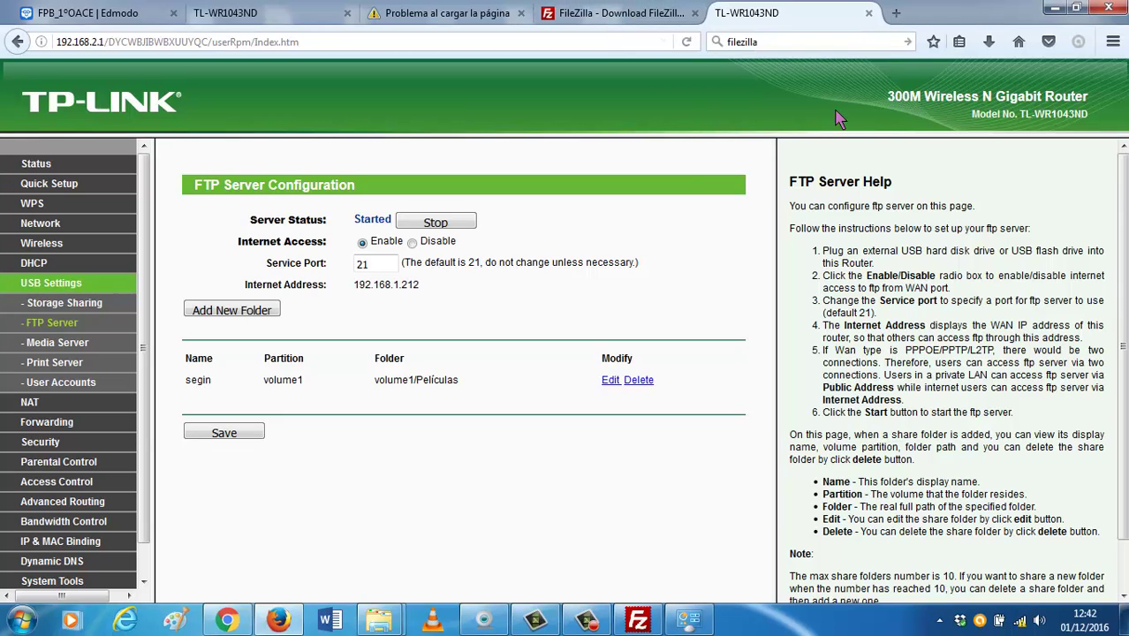
Retry the FileZilla connection to 192.168.1.212, then return to the router's FTP Server page.
{"action": "left_click", "coordinate": [637, 618]}
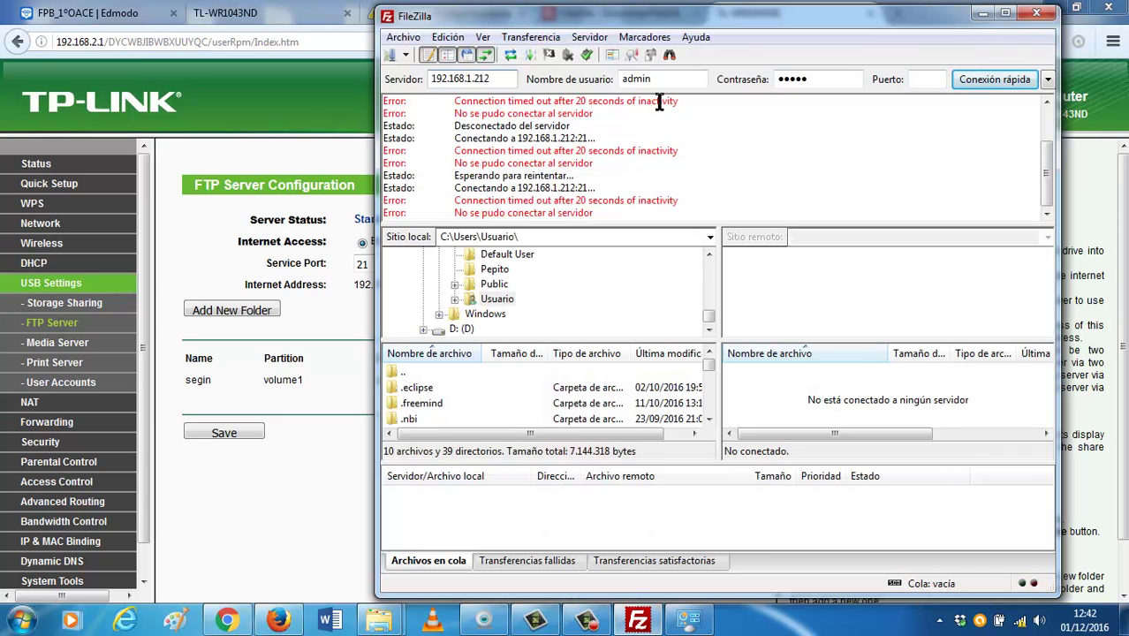
{"action": "key", "text": "Return"}
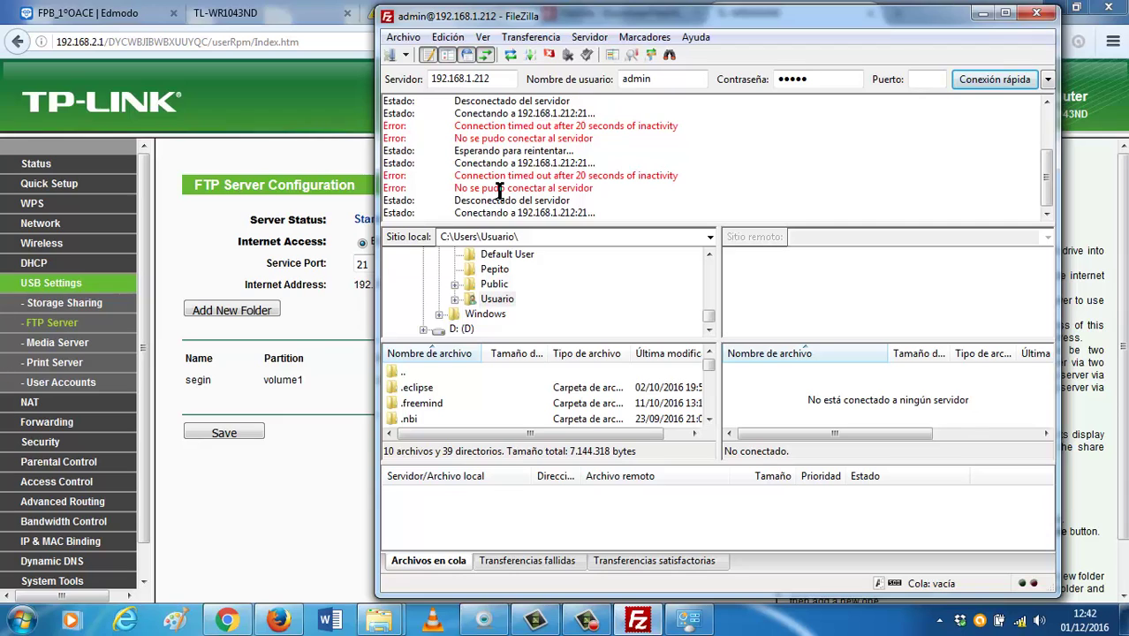
{"action": "left_click", "coordinate": [317, 335]}
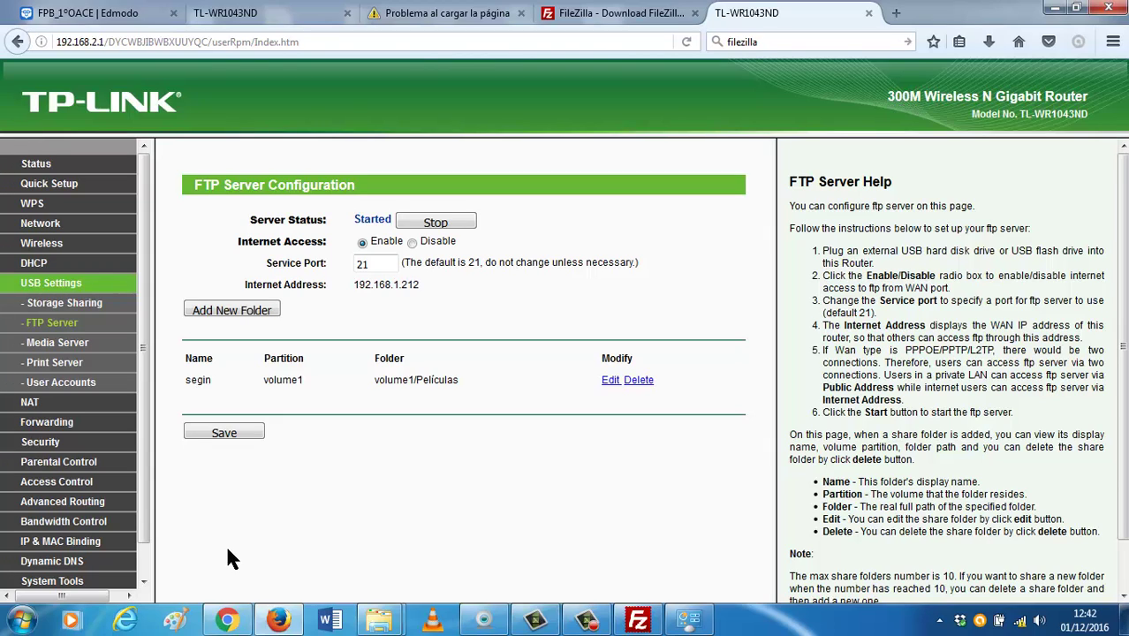
Cancel the wireless connection to TP-LINK_C6DC and open the Network and Sharing Center.
{"action": "left_click", "coordinate": [1020, 621]}
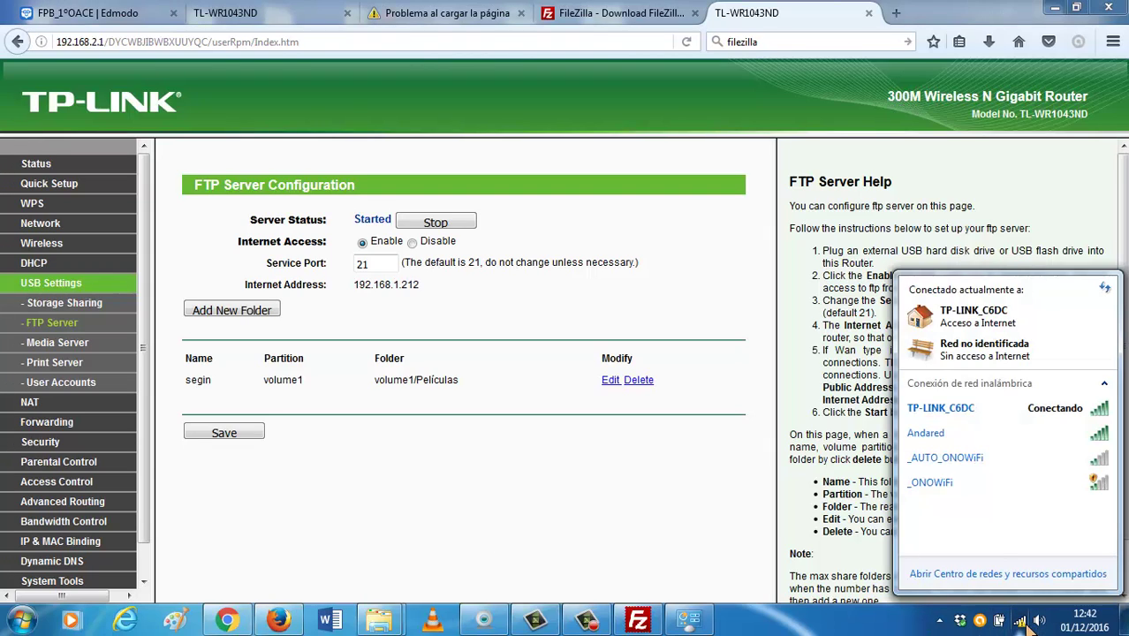
{"action": "right_click", "coordinate": [998, 411]}
{"action": "left_click", "coordinate": [1020, 421]}
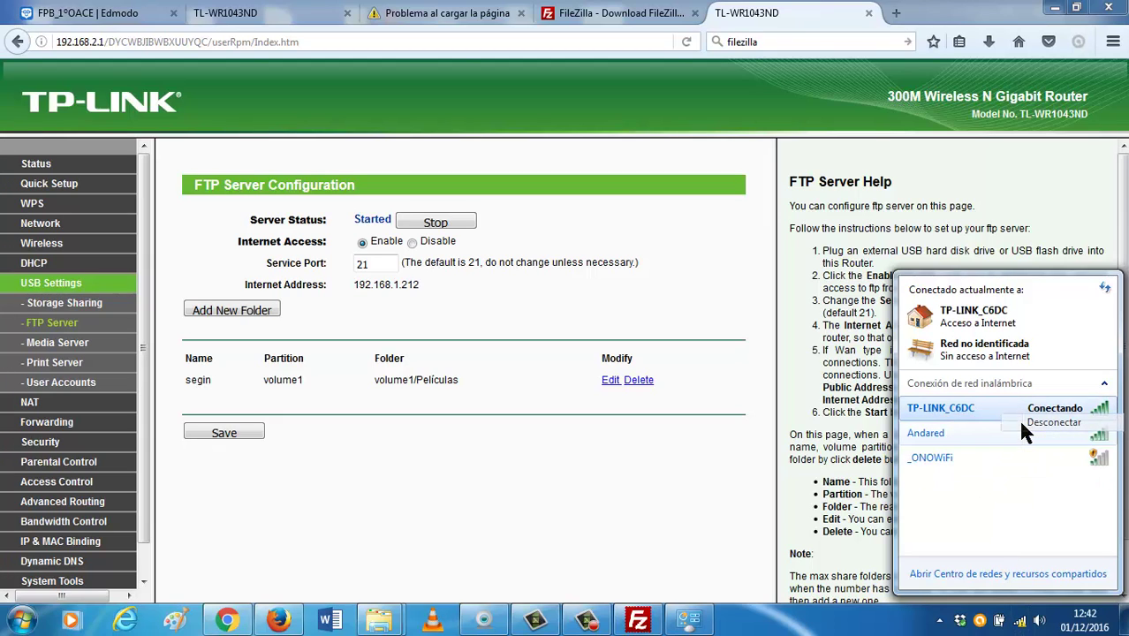
{"action": "right_click", "coordinate": [1020, 621]}
{"action": "left_click", "coordinate": [1018, 606]}
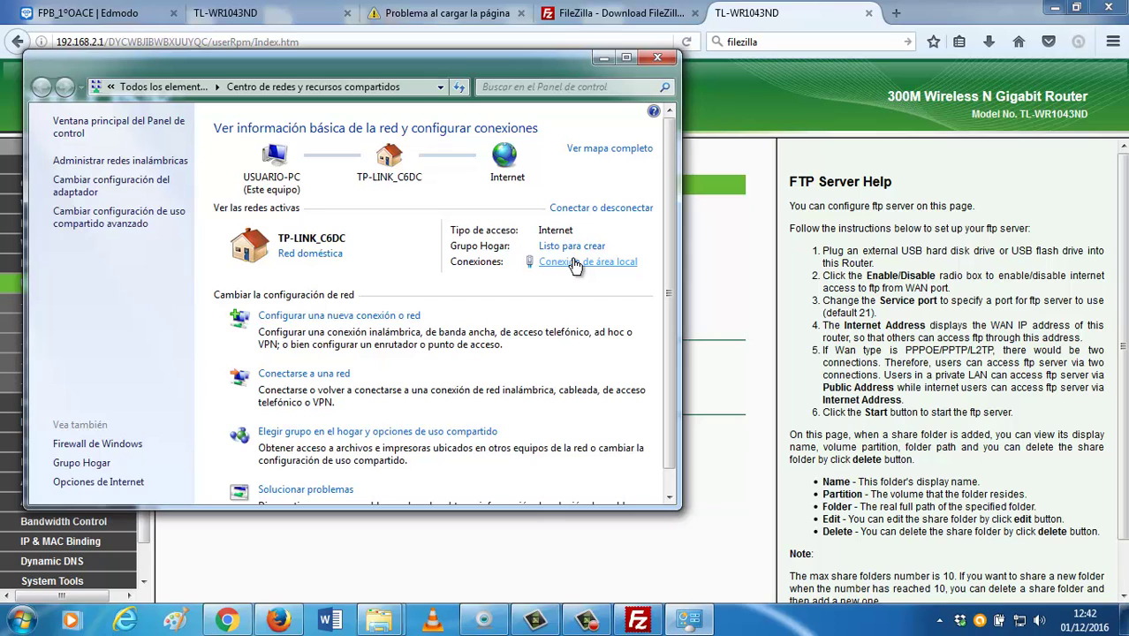
Reload the router's FTP Server page via Storage Sharing, then show the available networks list.
{"action": "left_click", "coordinate": [713, 253]}
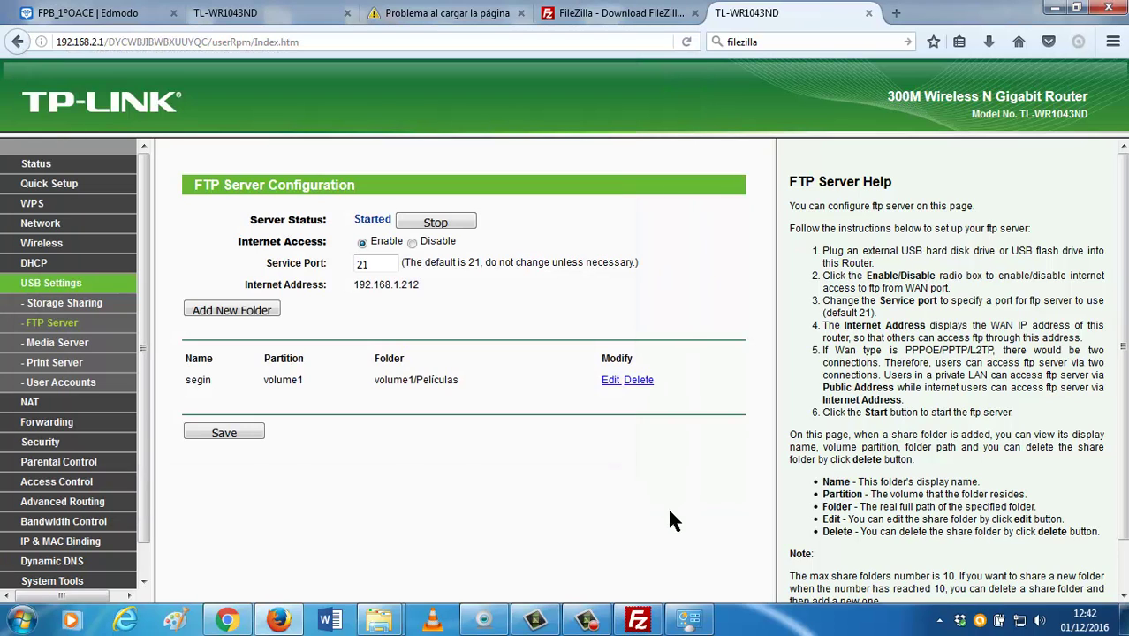
{"action": "left_click", "coordinate": [649, 624]}
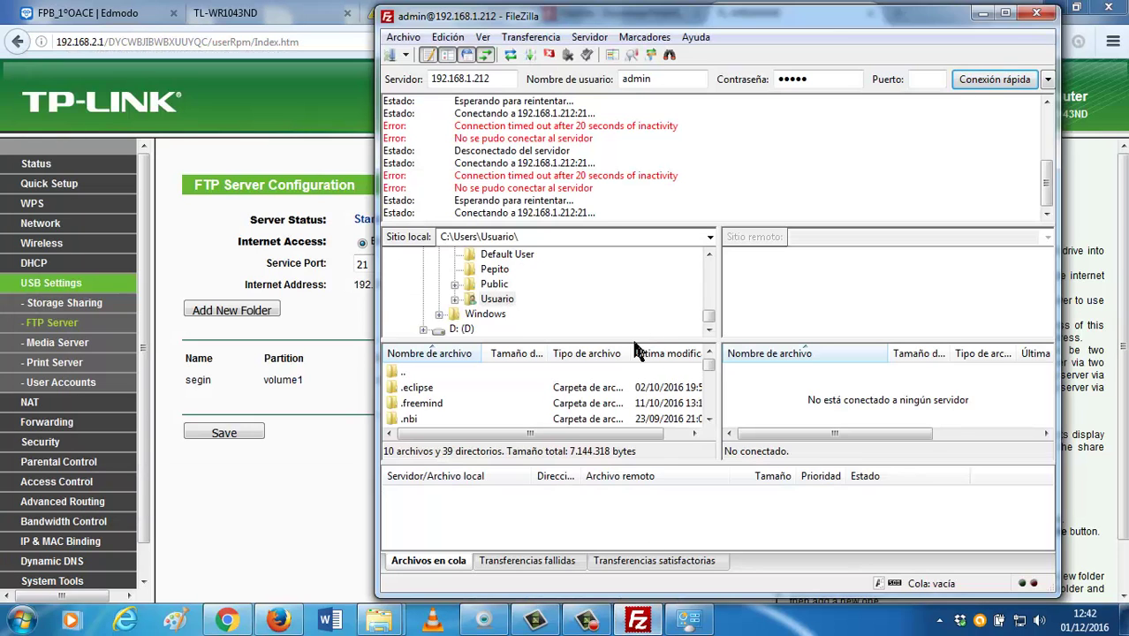
{"action": "left_click", "coordinate": [331, 375]}
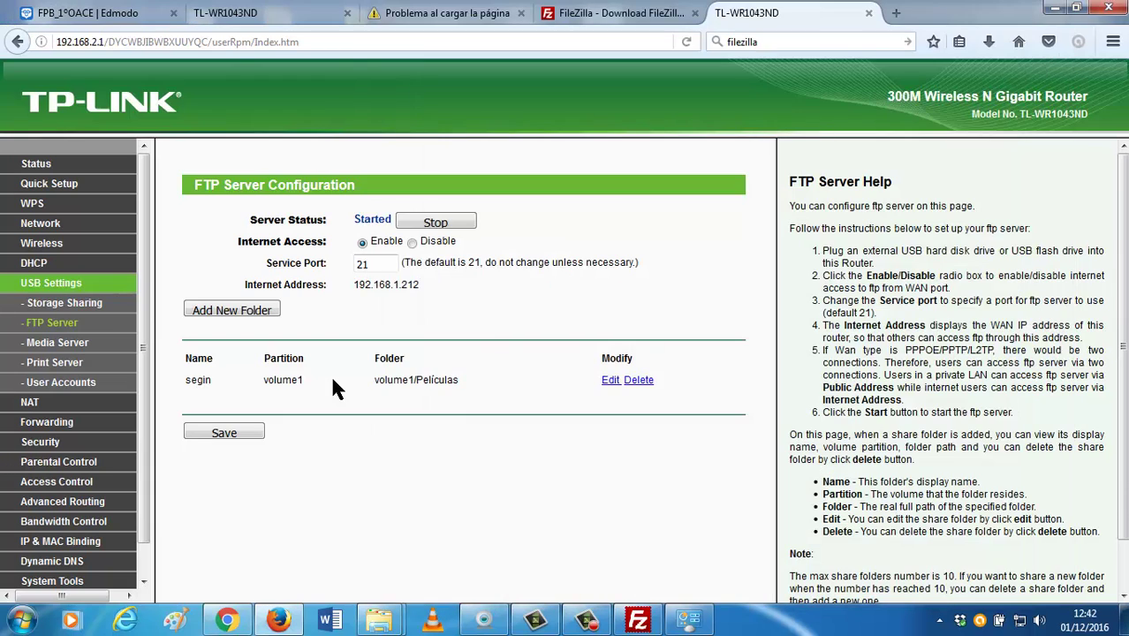
{"action": "left_click", "coordinate": [70, 305]}
{"action": "left_click", "coordinate": [67, 325]}
{"action": "left_click", "coordinate": [1019, 621]}
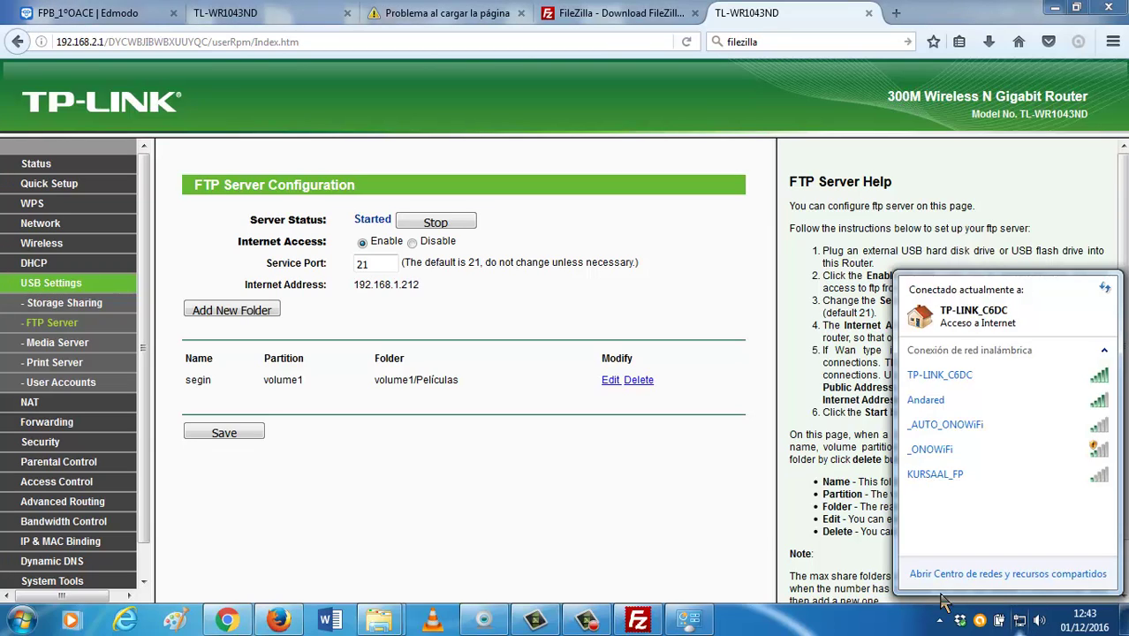
Check the TP-LINK_C6DC network's properties without changes, then open the Network and Sharing Center.
{"action": "right_click", "coordinate": [972, 383]}
{"action": "left_click", "coordinate": [976, 408]}
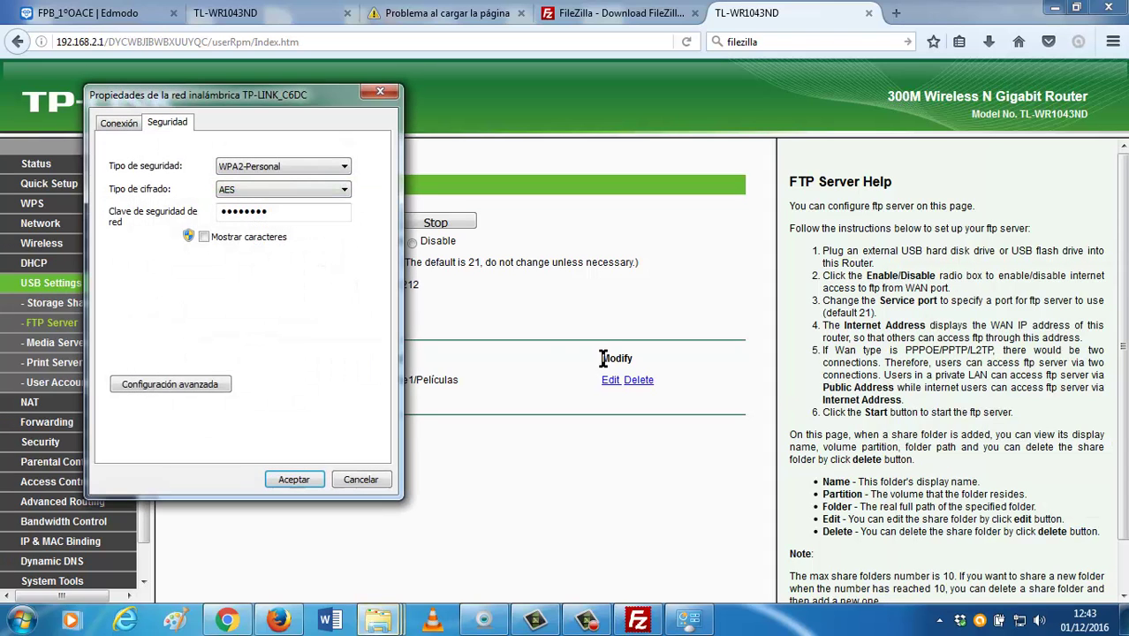
{"action": "left_click", "coordinate": [360, 474]}
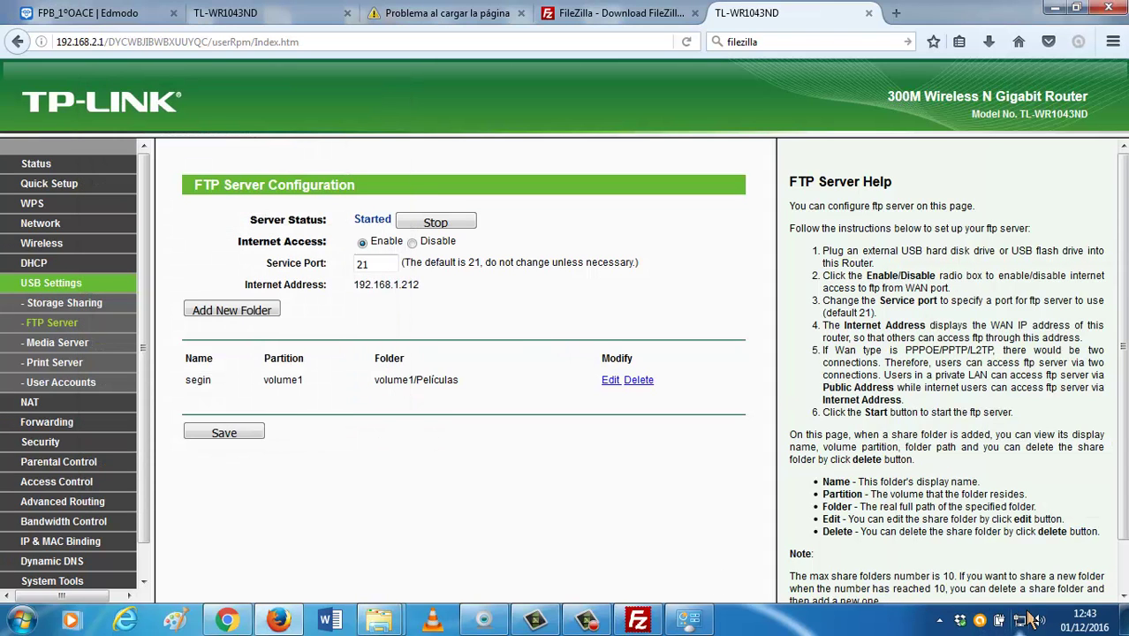
{"action": "right_click", "coordinate": [1020, 620]}
{"action": "left_click", "coordinate": [1021, 602]}
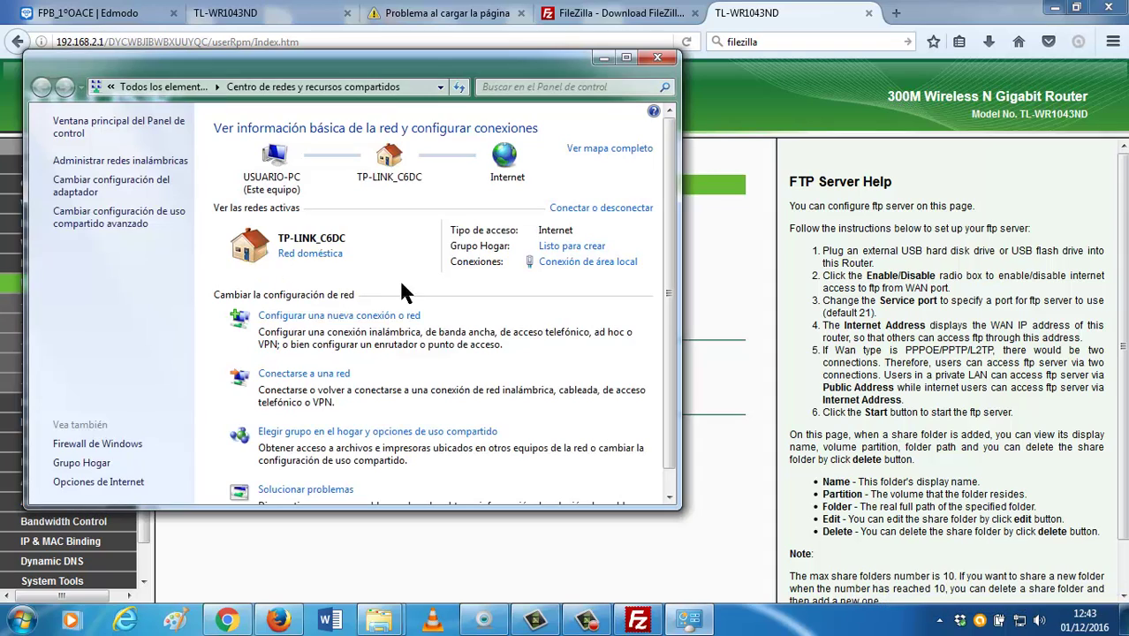
Disable the wireless network adapter in the adapter list, leaving only the wired connection.
{"action": "left_click", "coordinate": [164, 186]}
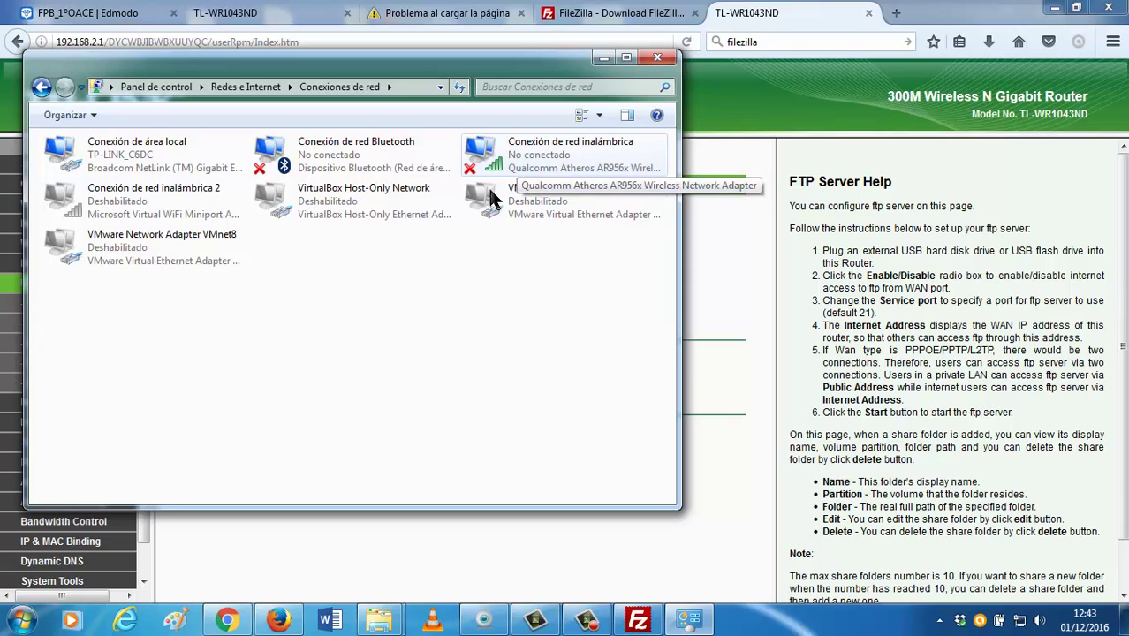
{"action": "right_click", "coordinate": [563, 145]}
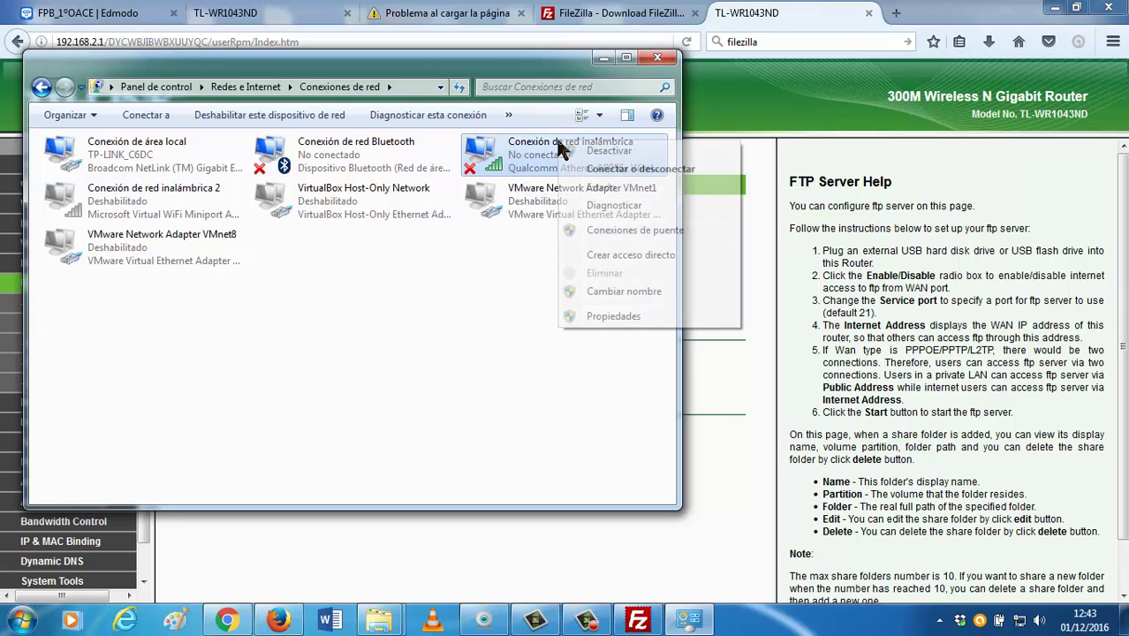
{"action": "left_click", "coordinate": [603, 59]}
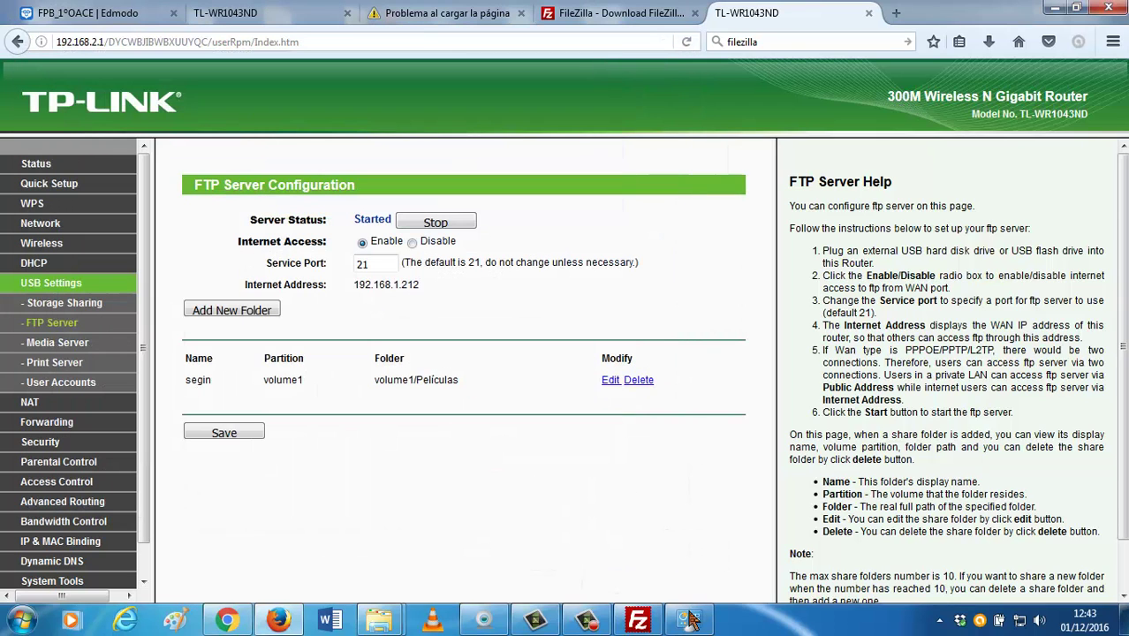
{"action": "left_click", "coordinate": [688, 618]}
{"action": "right_click", "coordinate": [615, 169]}
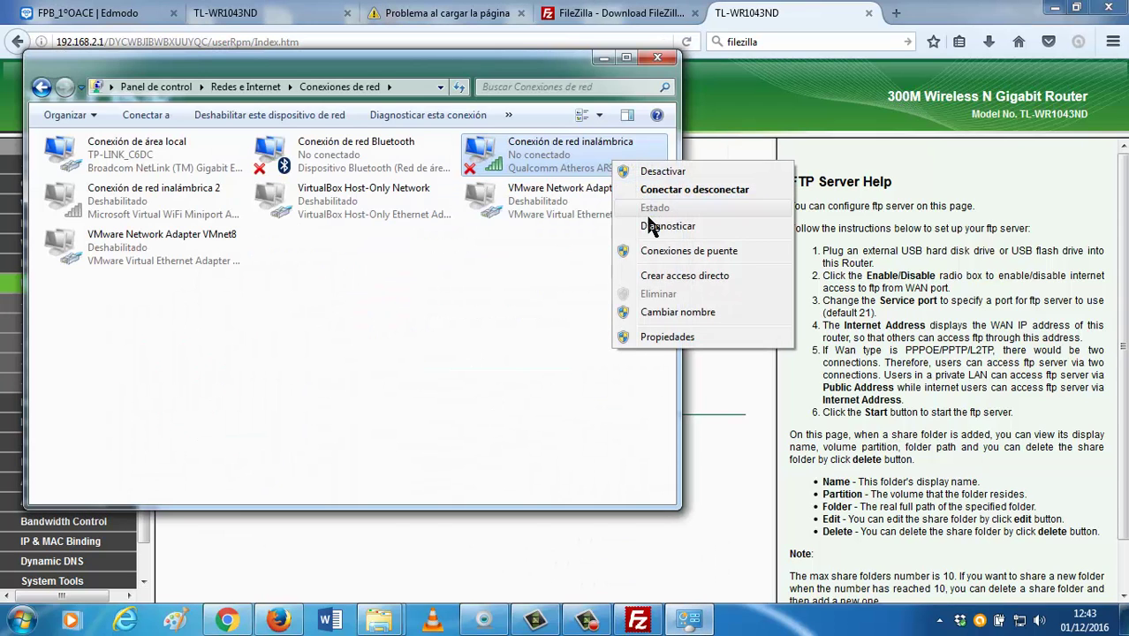
{"action": "left_click", "coordinate": [660, 173]}
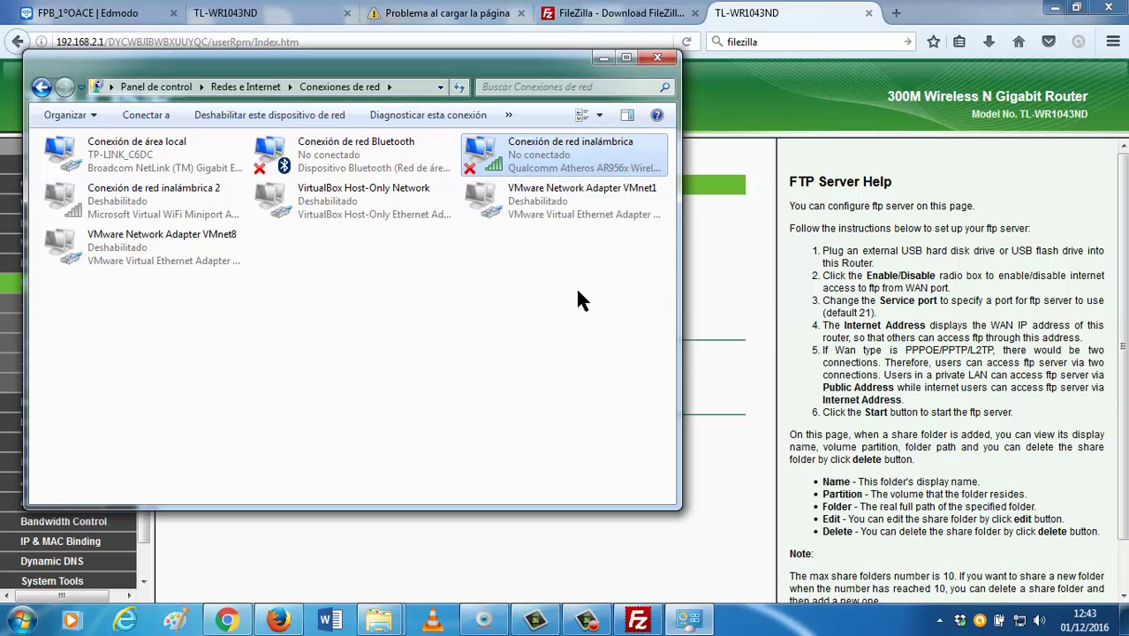
{"action": "left_click", "coordinate": [636, 618]}
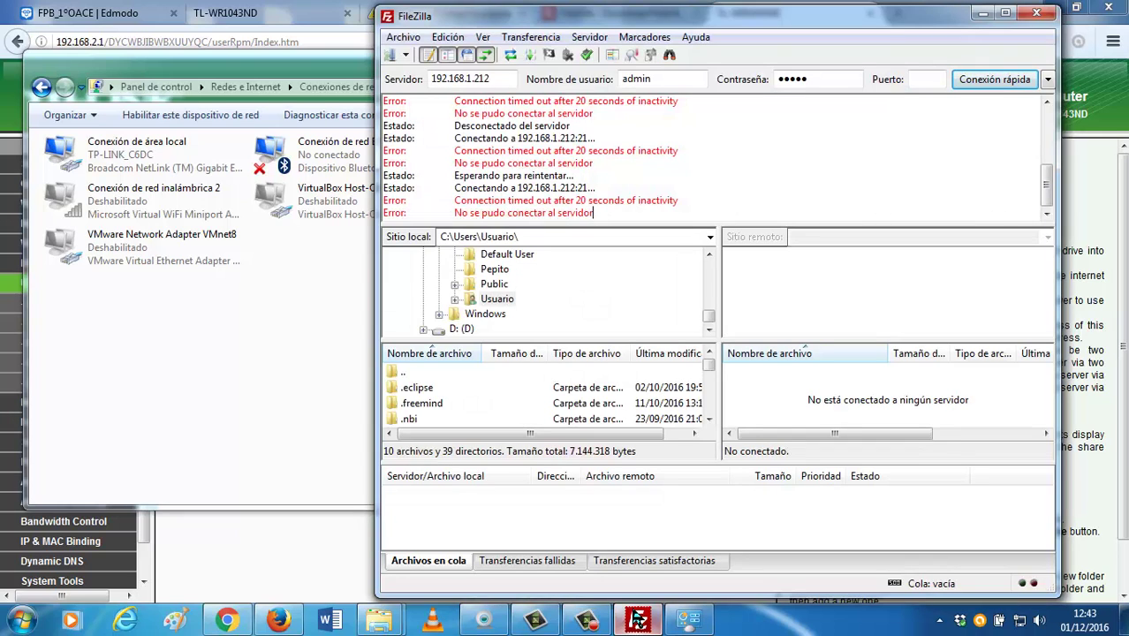
Review FileZilla's failing-connection log for 192.168.1.212, then bring back the Network Connections window.
{"action": "left_click", "coordinate": [636, 618]}
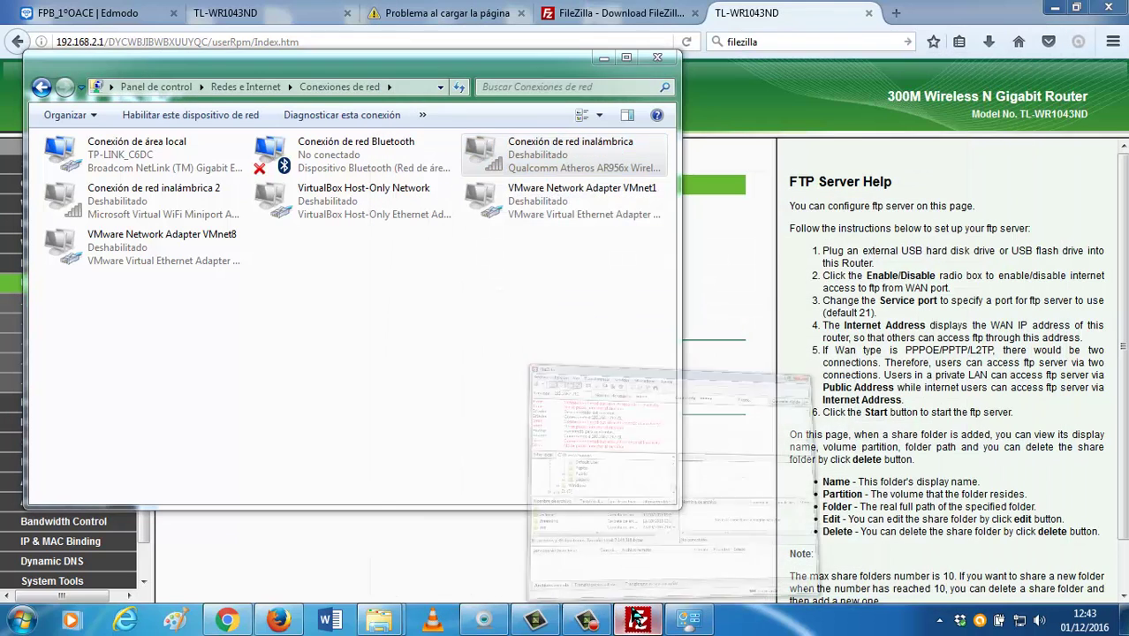
{"action": "left_click", "coordinate": [636, 618]}
{"action": "left_click", "coordinate": [595, 216]}
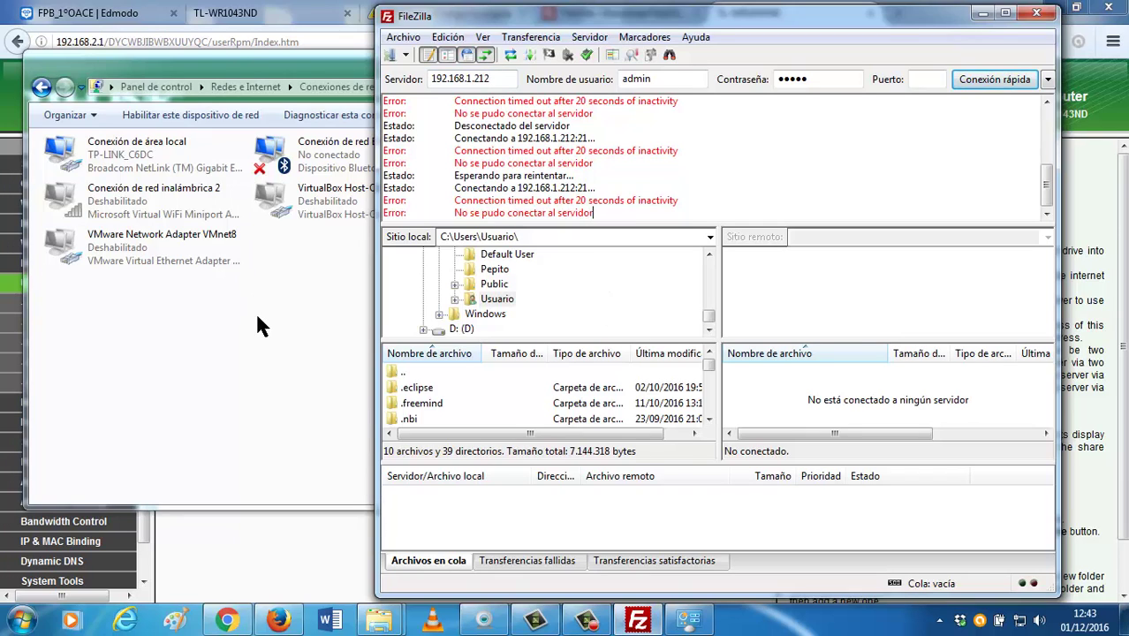
{"action": "left_click", "coordinate": [249, 344]}
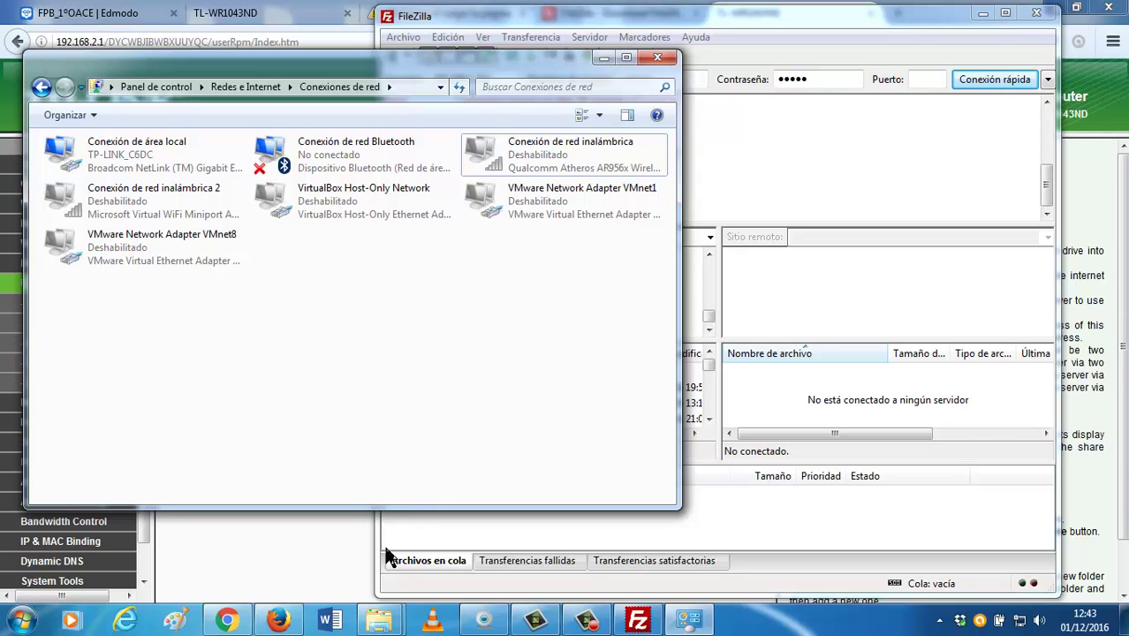
{"action": "left_click", "coordinate": [378, 623]}
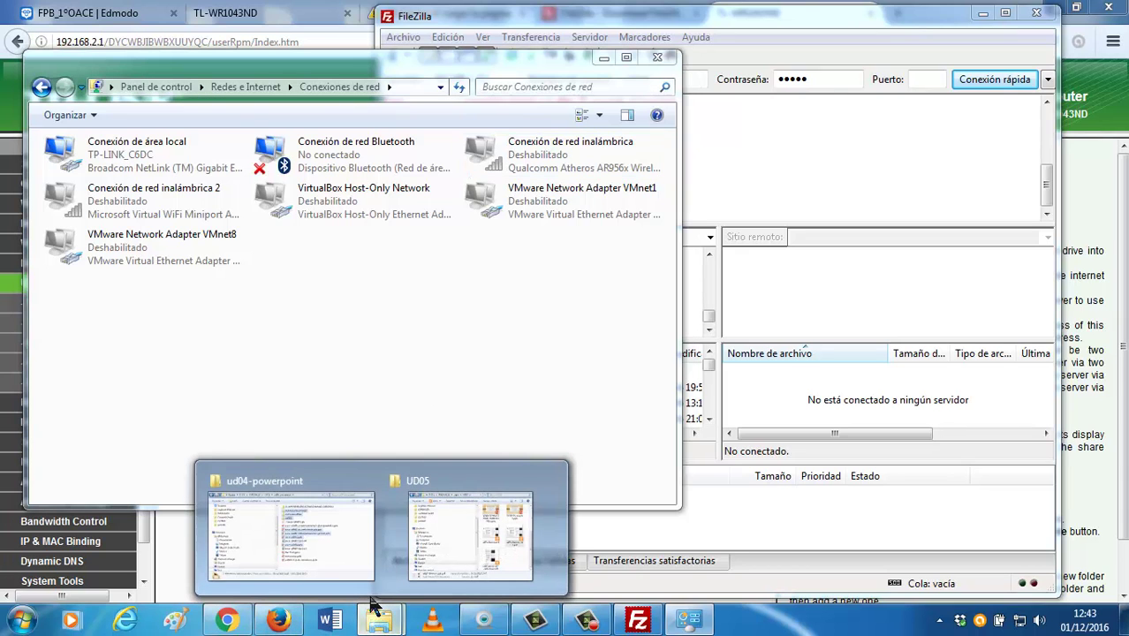
In the Explorer window's Equipo view, go to address 192.168.1.212.
{"action": "left_click", "coordinate": [341, 539]}
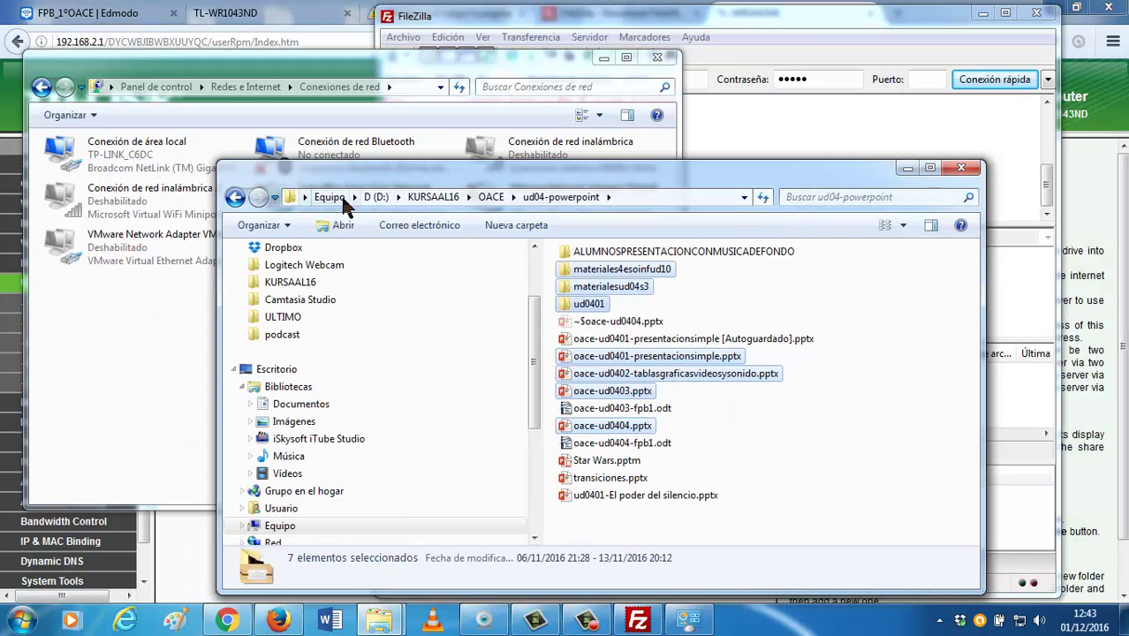
{"action": "left_click", "coordinate": [329, 196]}
{"action": "left_click", "coordinate": [434, 195]}
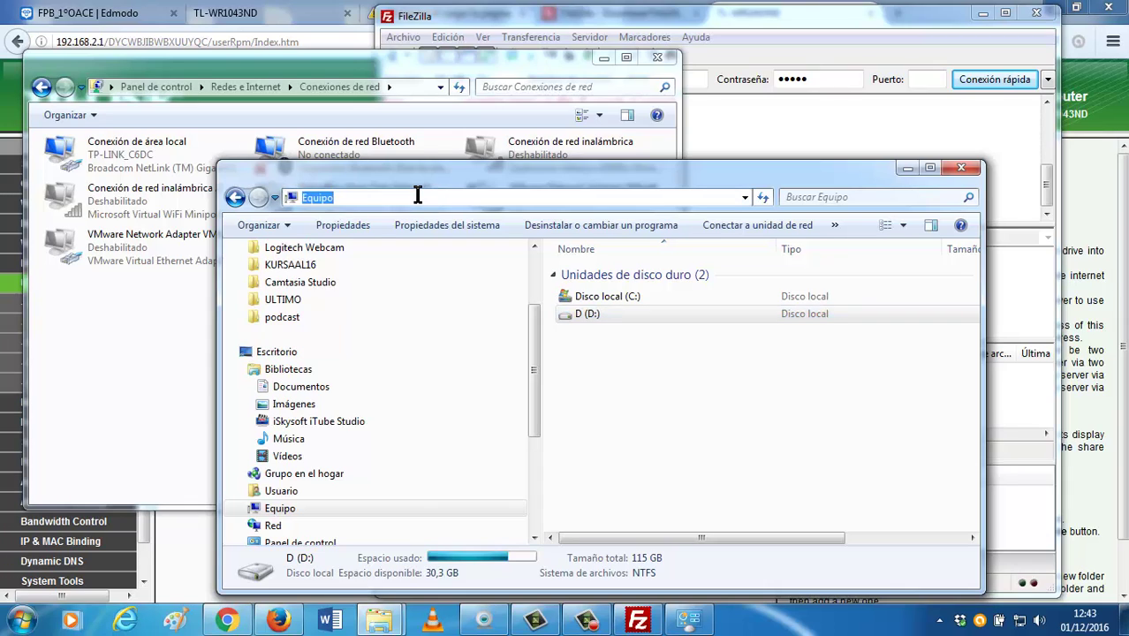
{"action": "type", "text": "192.168.1.212"}
{"action": "key", "text": "Return"}
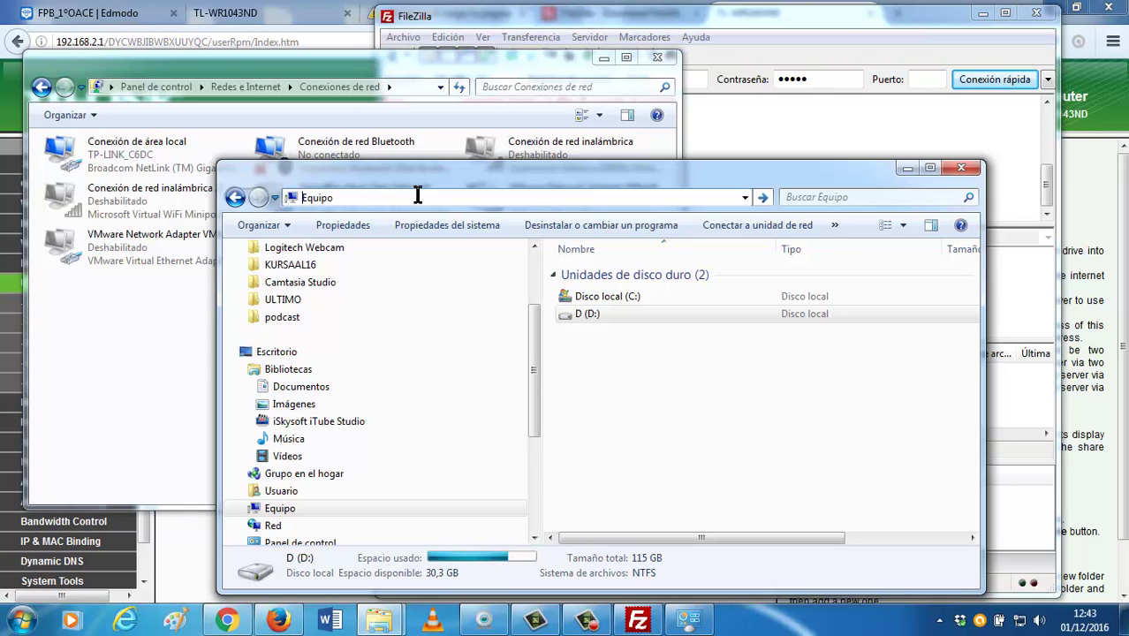
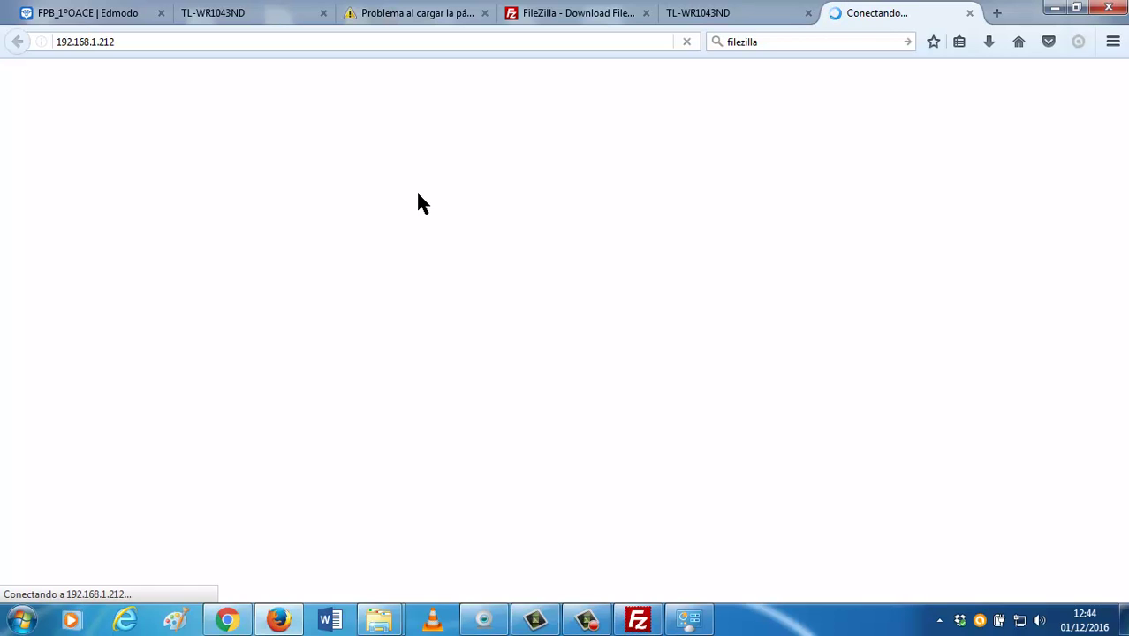
Try logging in with the admin credentials at the old router address, which stalls.
{"action": "left_click", "coordinate": [272, 13]}
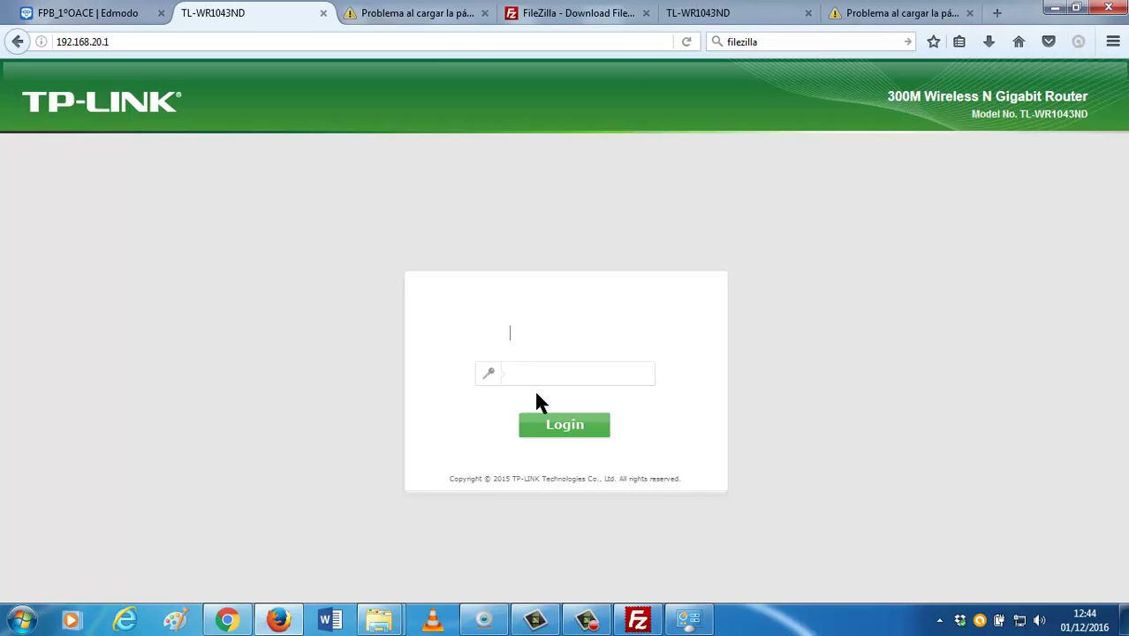
{"action": "type", "text": "admin"}
{"action": "key", "text": "Tab"}
{"action": "type", "text": "admin"}
{"action": "key", "text": "Return"}
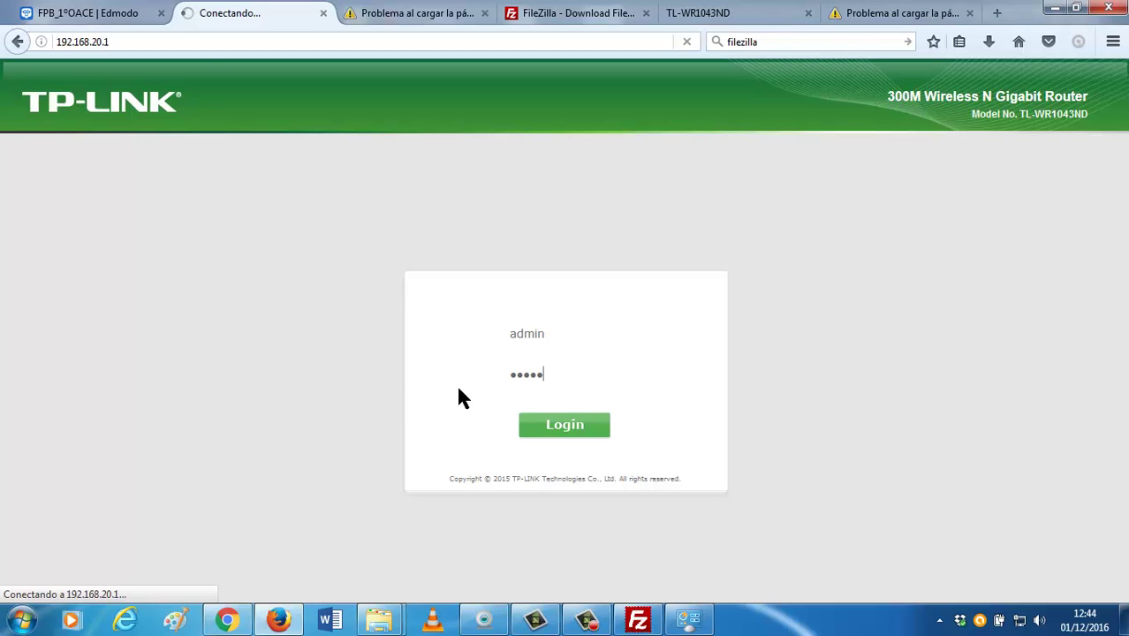
{"action": "left_click", "coordinate": [536, 415]}
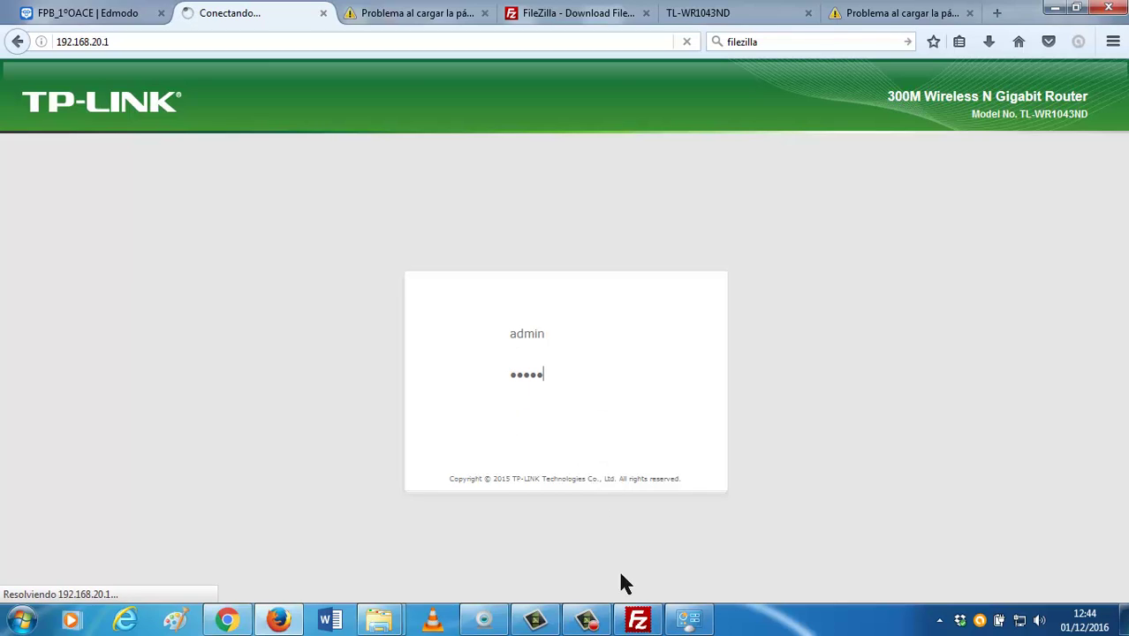
Correct the router address to 192.168.2.1 after a wrong 192.168.1.2 attempt.
{"action": "left_click", "coordinate": [136, 42]}
{"action": "left_click", "coordinate": [140, 43]}
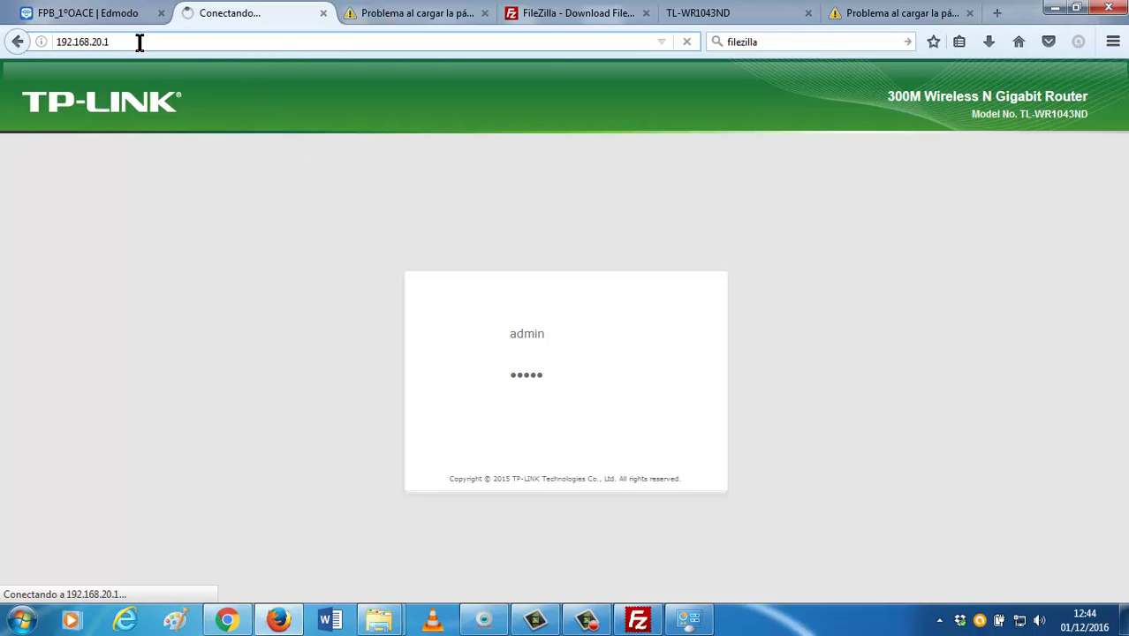
{"action": "key", "text": "BackSpace"}
{"action": "key", "text": "BackSpace"}
{"action": "key", "text": "BackSpace"}
{"action": "key", "text": "BackSpace"}
{"action": "type", "text": "1.2"}
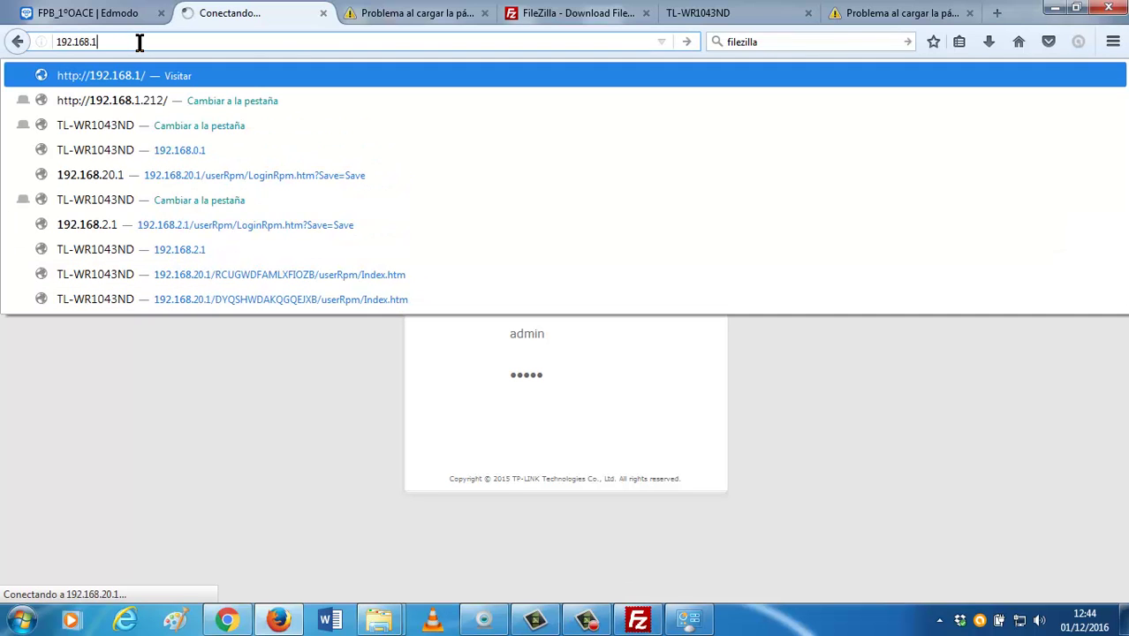
{"action": "key", "text": "Return"}
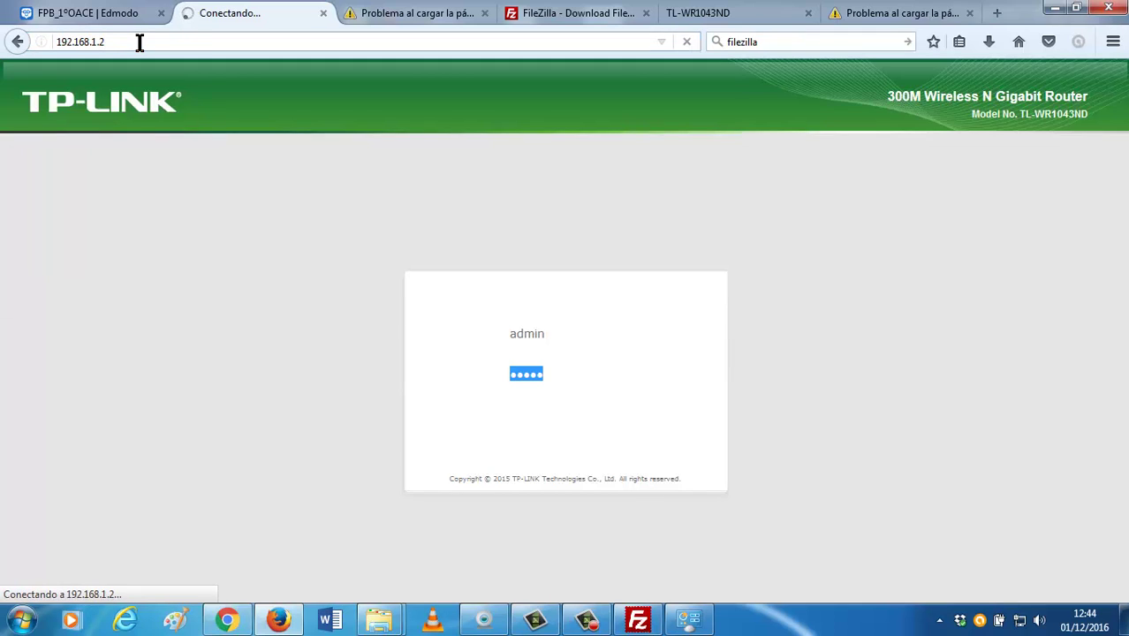
{"action": "left_click", "coordinate": [139, 42]}
{"action": "left_click", "coordinate": [138, 42]}
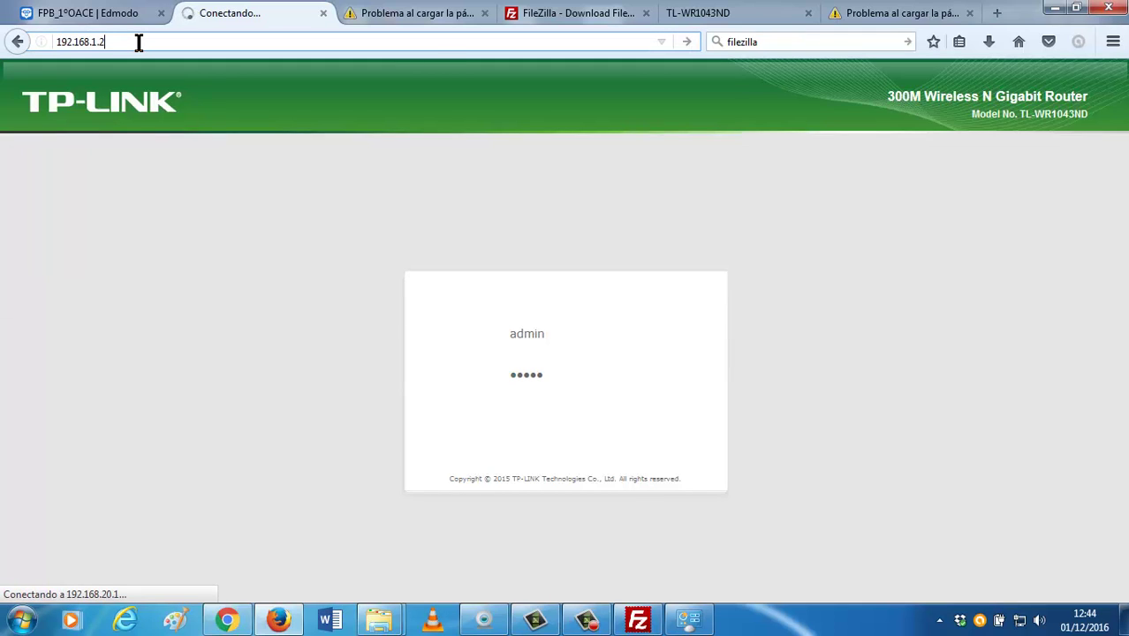
{"action": "key", "text": "BackSpace"}
{"action": "key", "text": "BackSpace"}
{"action": "key", "text": "BackSpace"}
{"action": "type", "text": "2.1"}
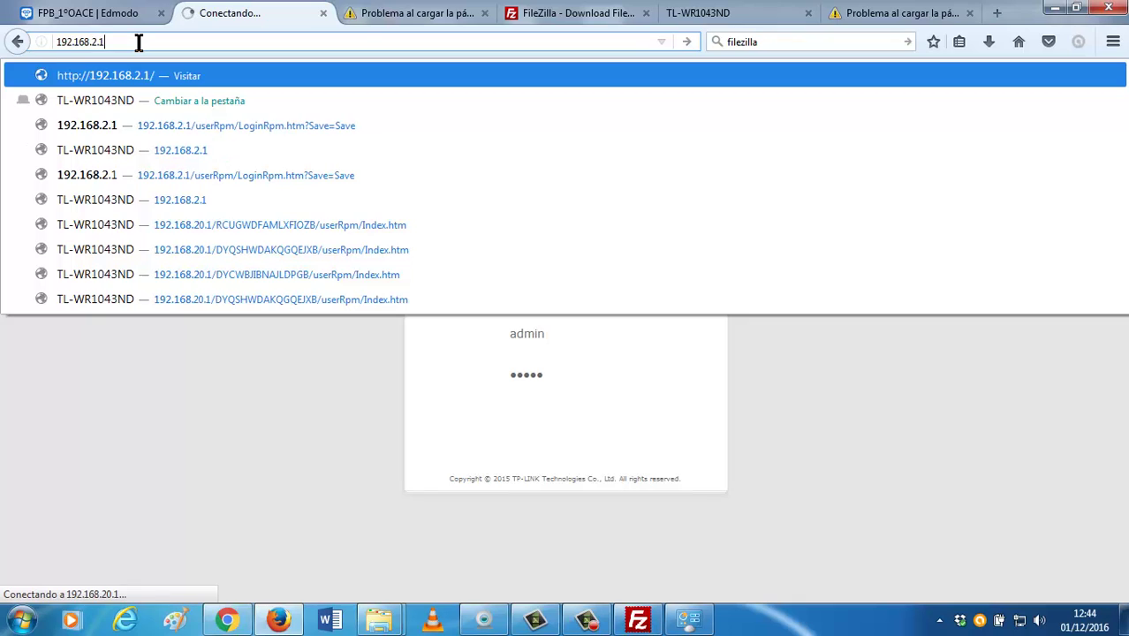
{"action": "key", "text": "Return"}
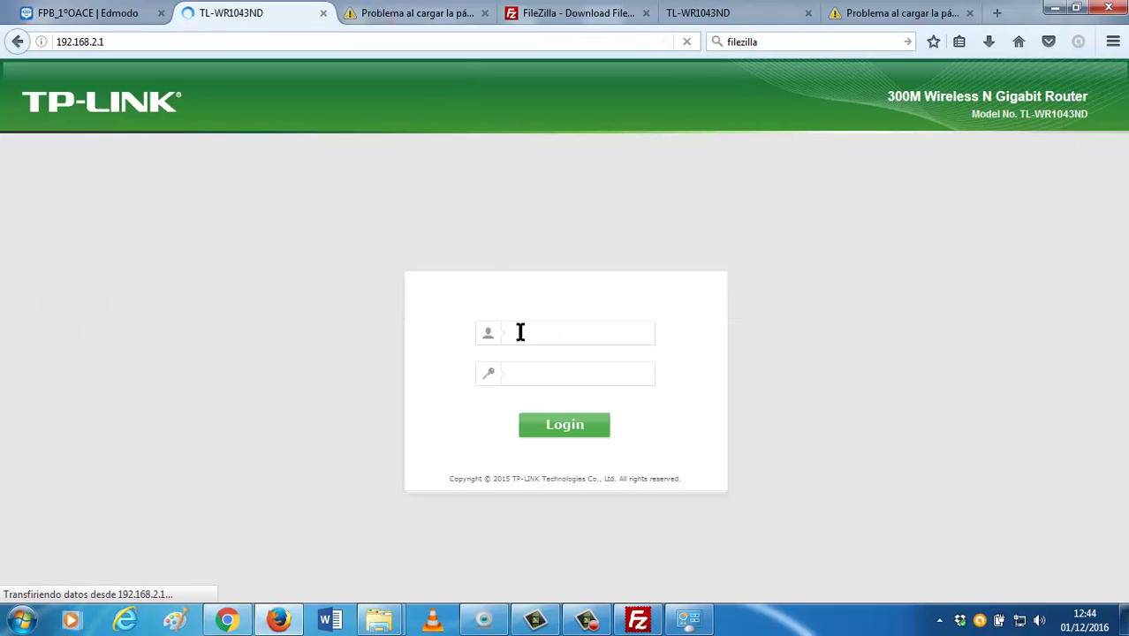
Log in at 192.168.2.1 with the admin username and password.
{"action": "left_click", "coordinate": [520, 332]}
{"action": "type", "text": "admin"}
{"action": "key", "text": "Tab"}
{"action": "type", "text": "admin"}
{"action": "key", "text": "Return"}
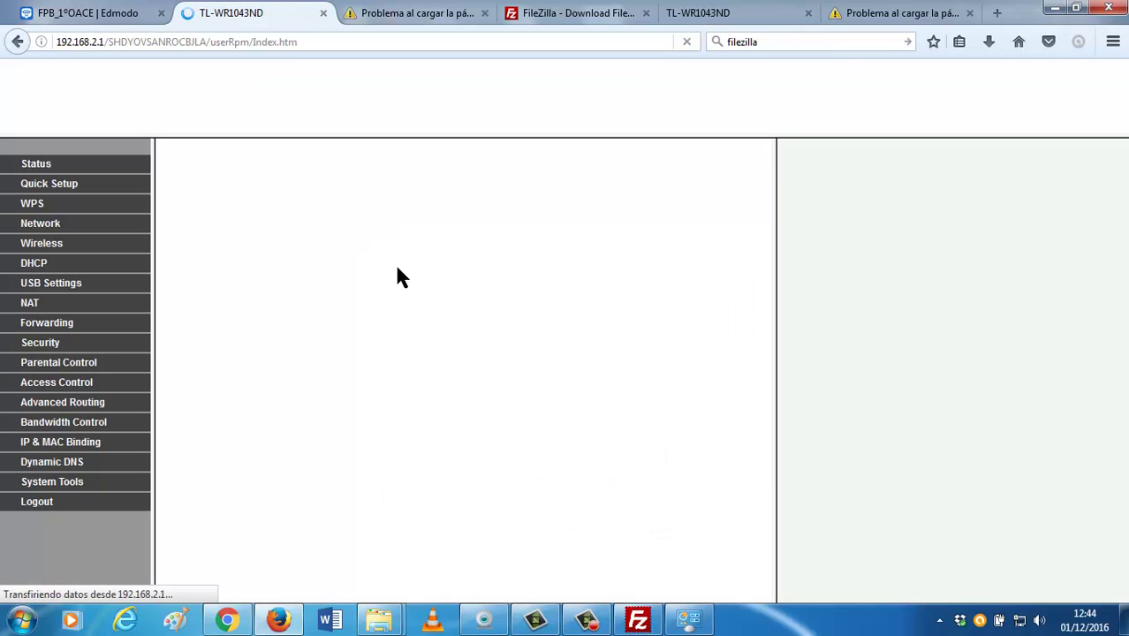
Open the Statistics page under System Tools in the sidebar.
{"action": "left_click", "coordinate": [34, 491]}
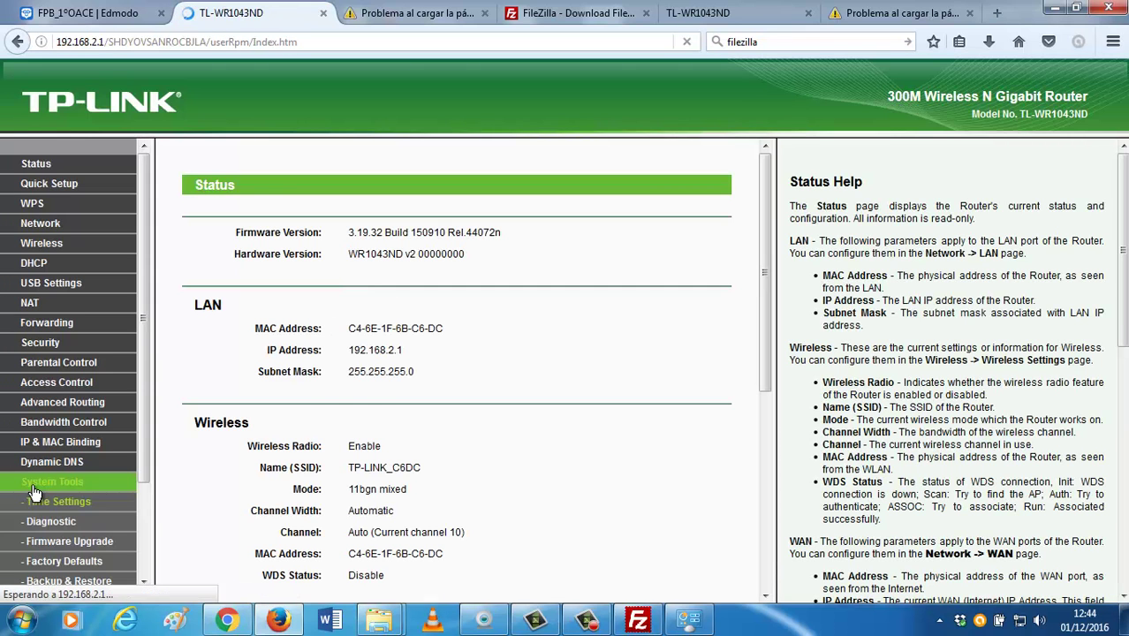
{"action": "scroll", "coordinate": [62, 424], "scroll_direction": "down", "scroll_amount": 3}
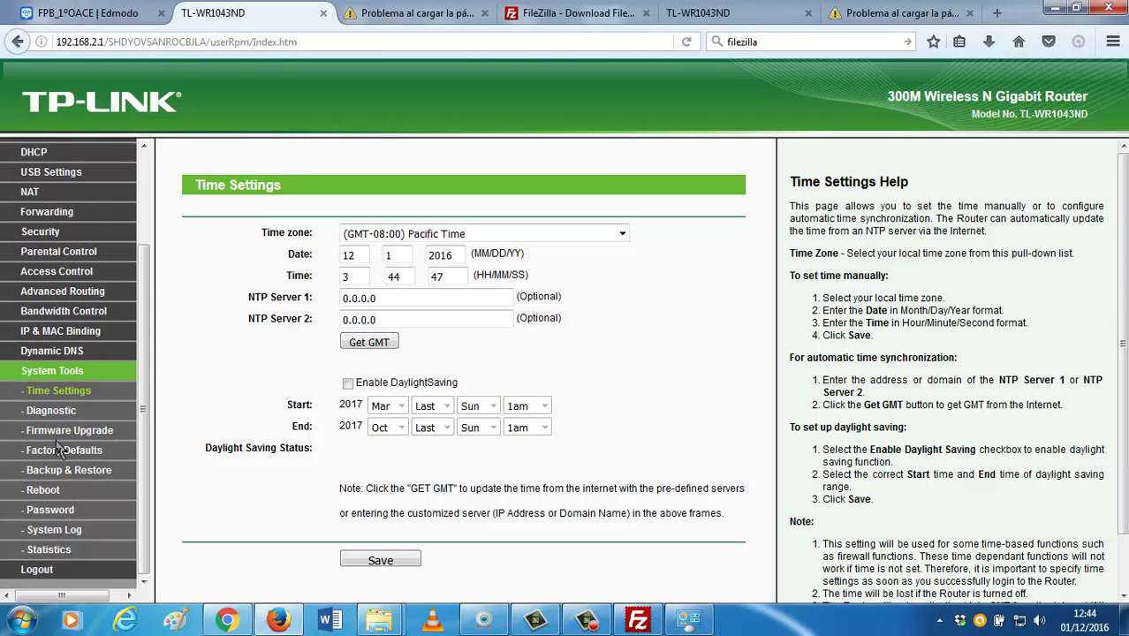
{"action": "scroll", "coordinate": [57, 446], "scroll_direction": "up", "scroll_amount": 3}
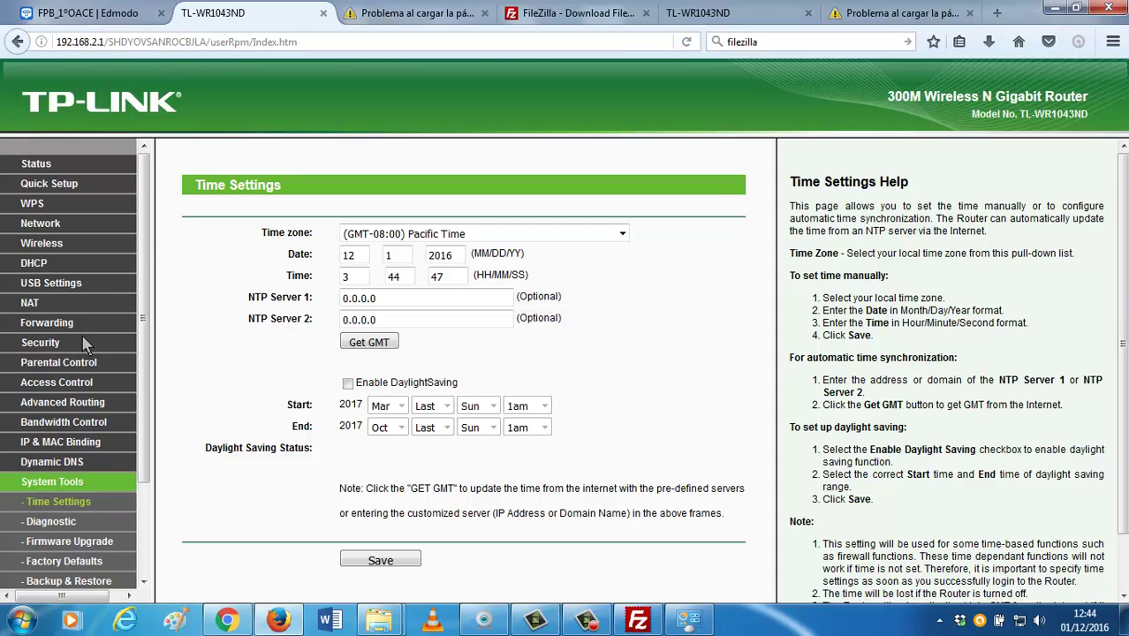
{"action": "scroll", "coordinate": [84, 342], "scroll_direction": "down", "scroll_amount": 3}
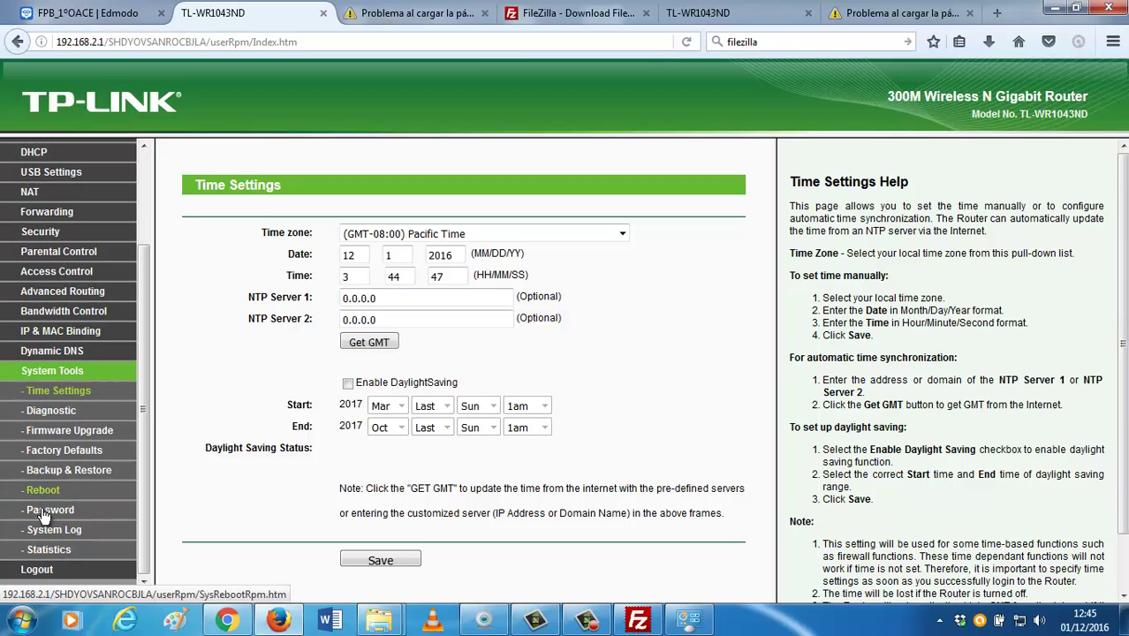
{"action": "left_click", "coordinate": [49, 551]}
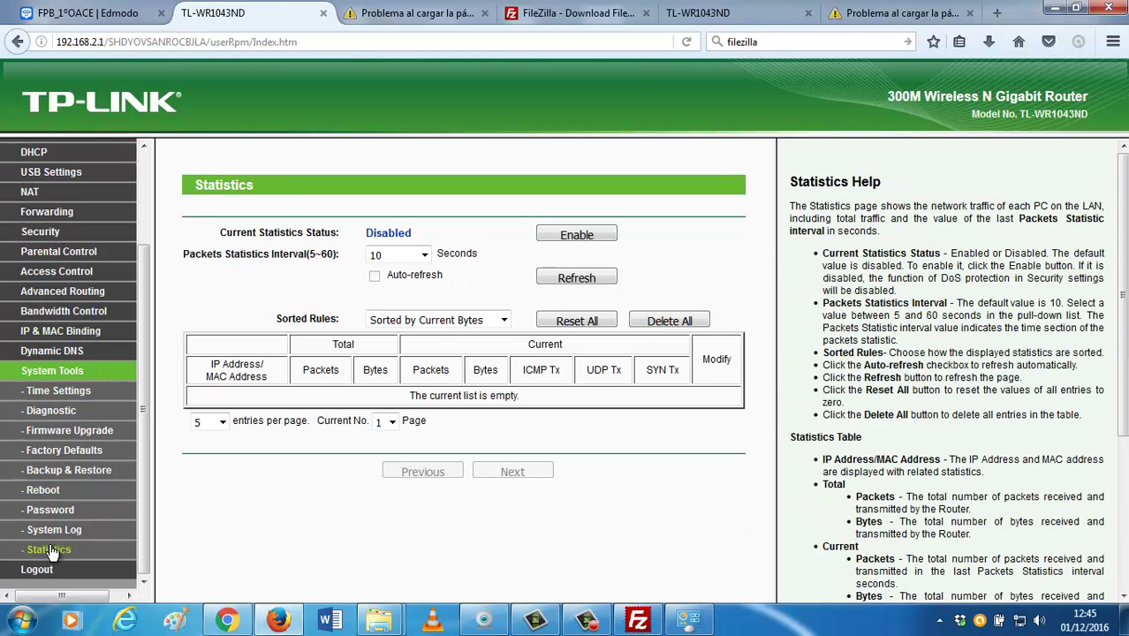
Enable traffic statistics with auto-refresh so 192.168.2.101 appears, then go to Diagnostic.
{"action": "left_click", "coordinate": [553, 235]}
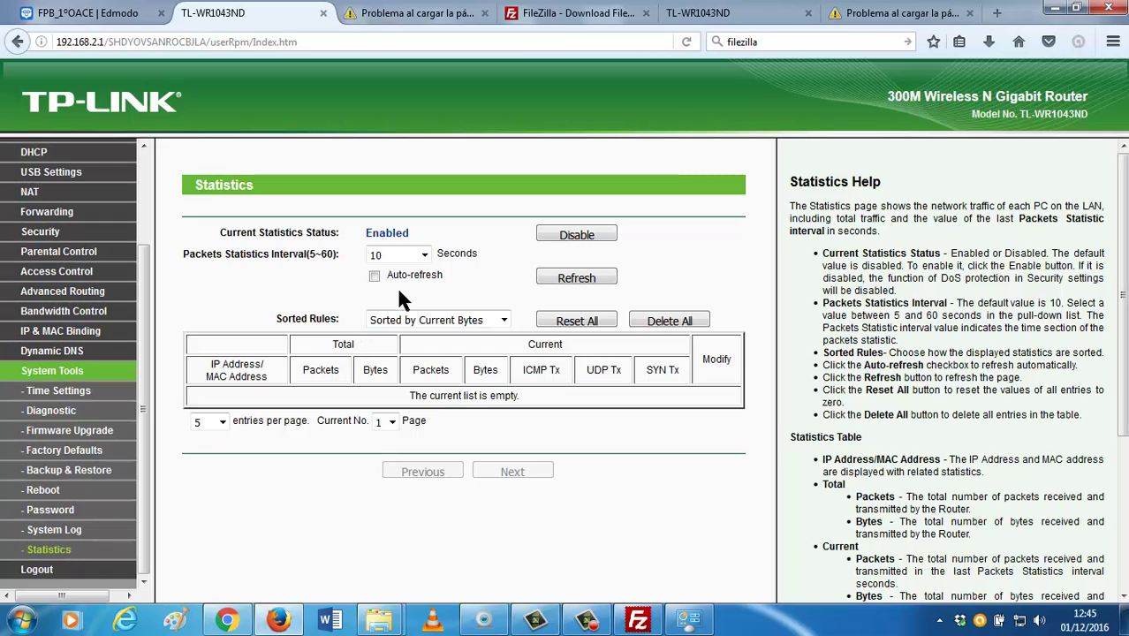
{"action": "left_click", "coordinate": [375, 276]}
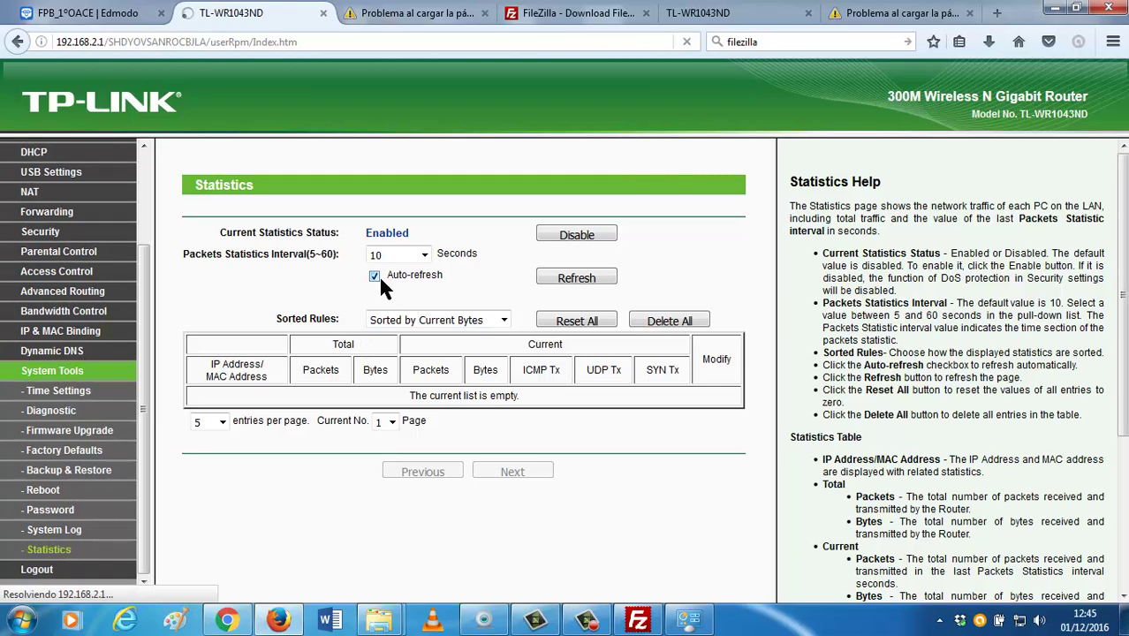
{"action": "left_click", "coordinate": [595, 280]}
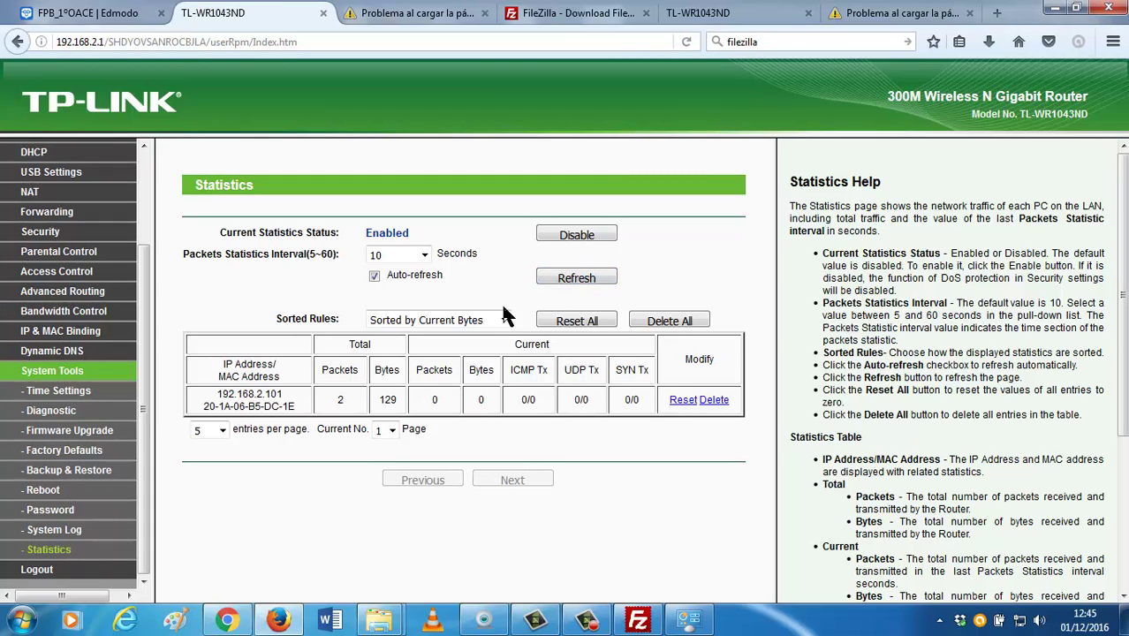
{"action": "left_click", "coordinate": [51, 411]}
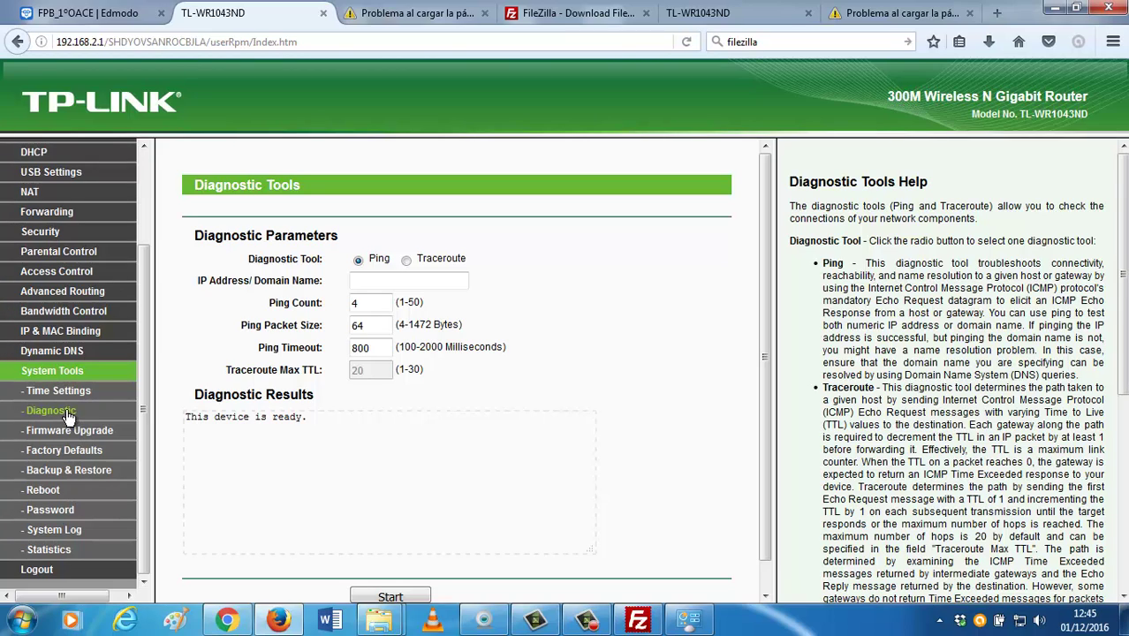
Browse Dynamic DNS through NAT settings, ending on USB Storage Sharing with volume1 (1.8 TB) shared.
{"action": "left_click", "coordinate": [74, 351]}
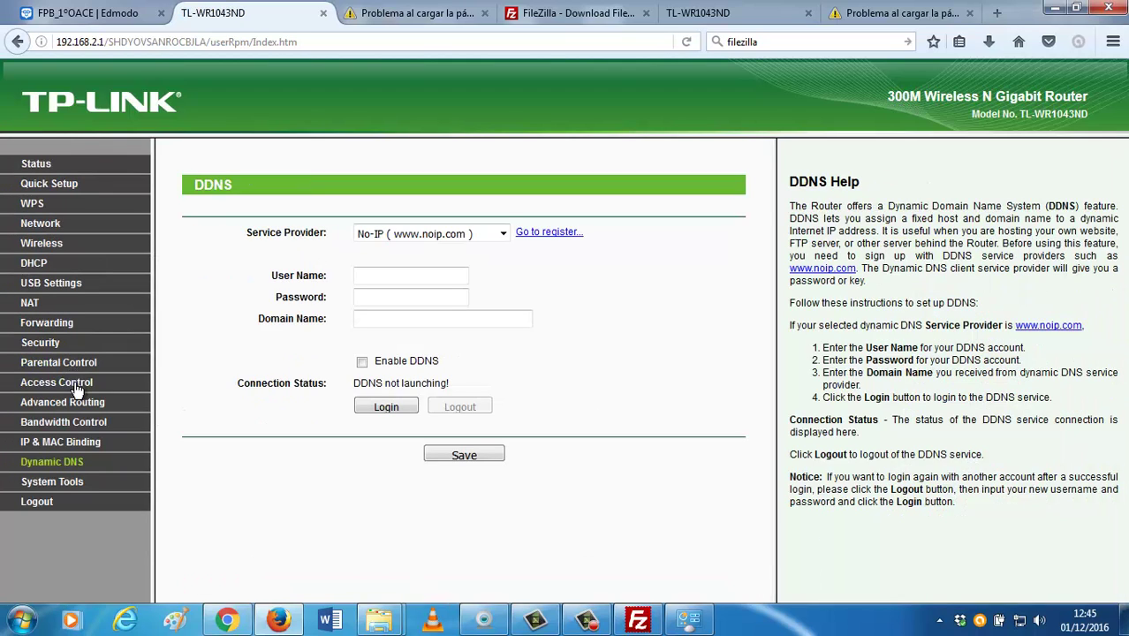
{"action": "left_click", "coordinate": [65, 442]}
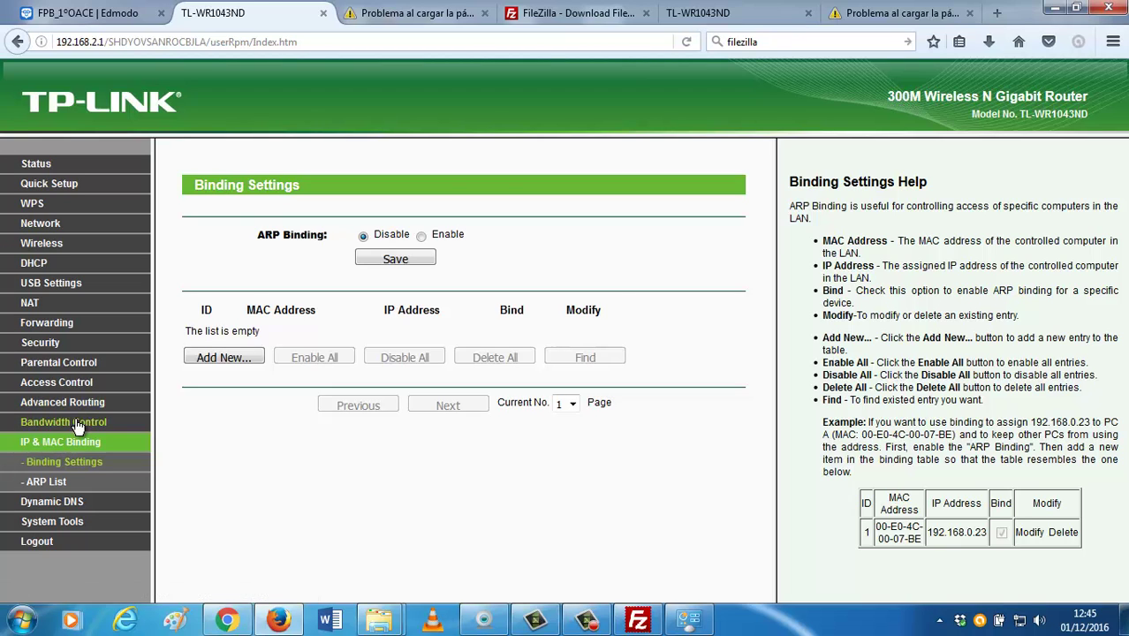
{"action": "left_click", "coordinate": [79, 420]}
{"action": "left_click", "coordinate": [86, 408]}
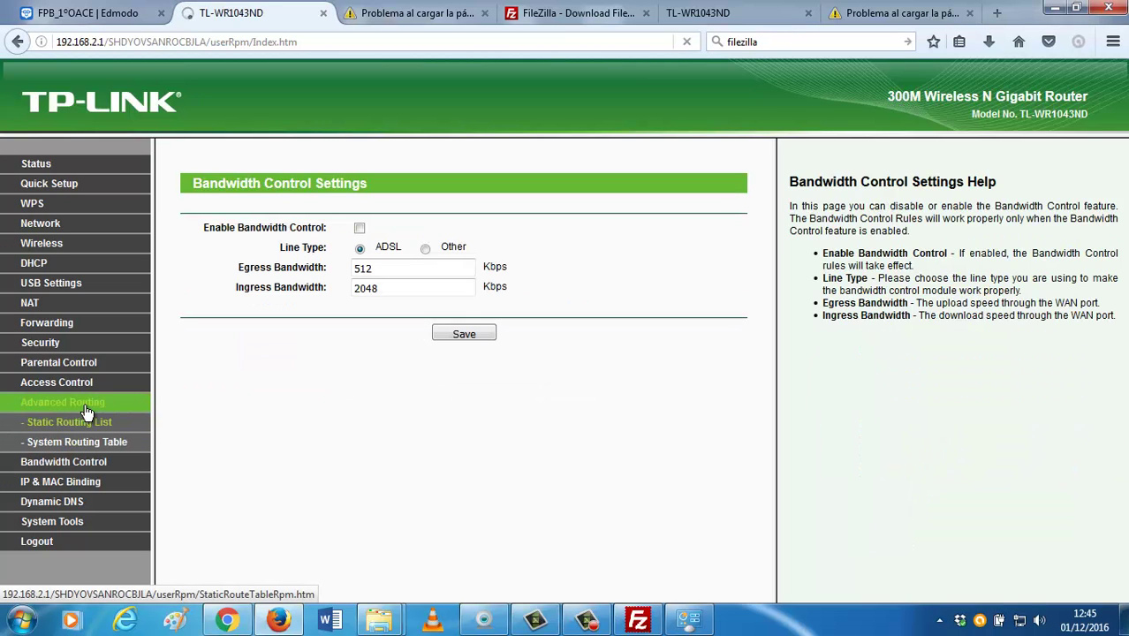
{"action": "left_click", "coordinate": [90, 381]}
{"action": "left_click", "coordinate": [92, 367]}
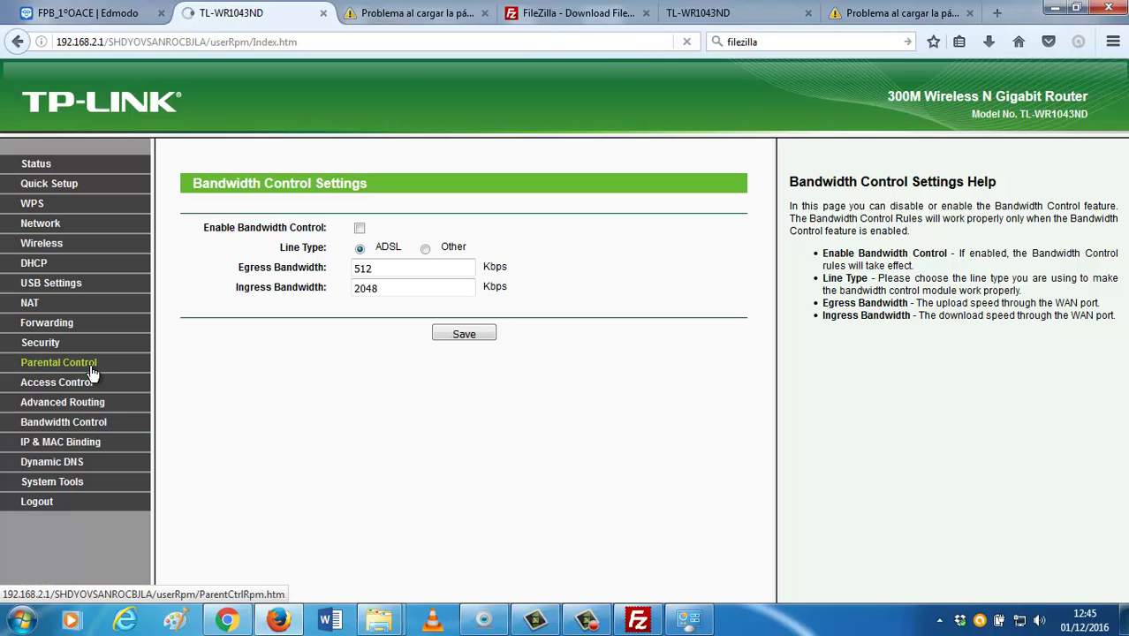
{"action": "left_click", "coordinate": [50, 344]}
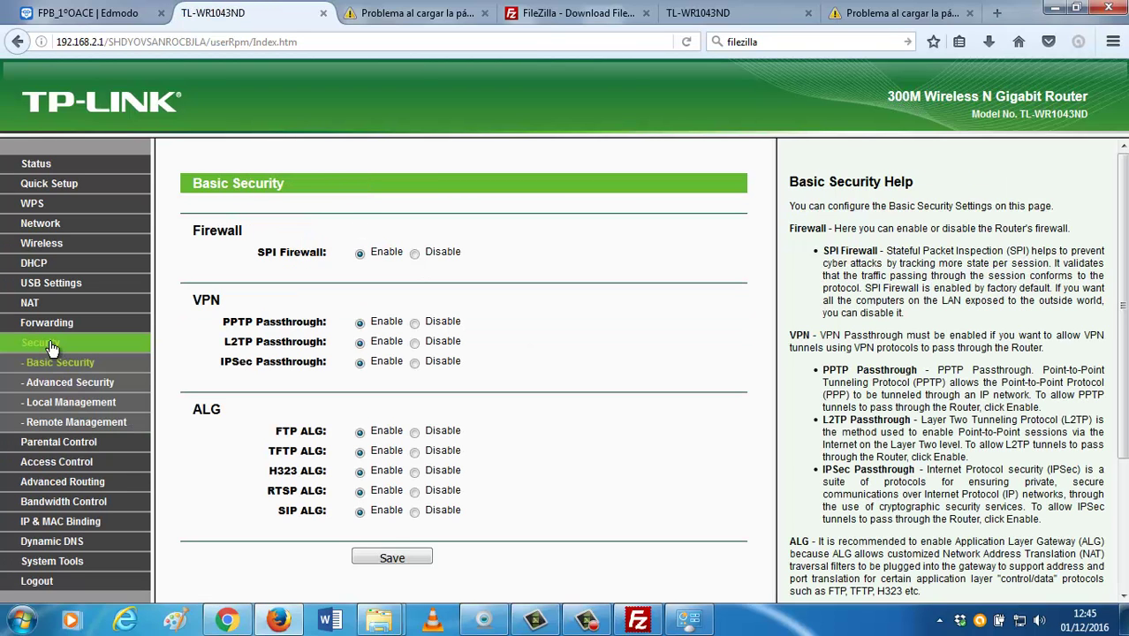
{"action": "left_click", "coordinate": [44, 323]}
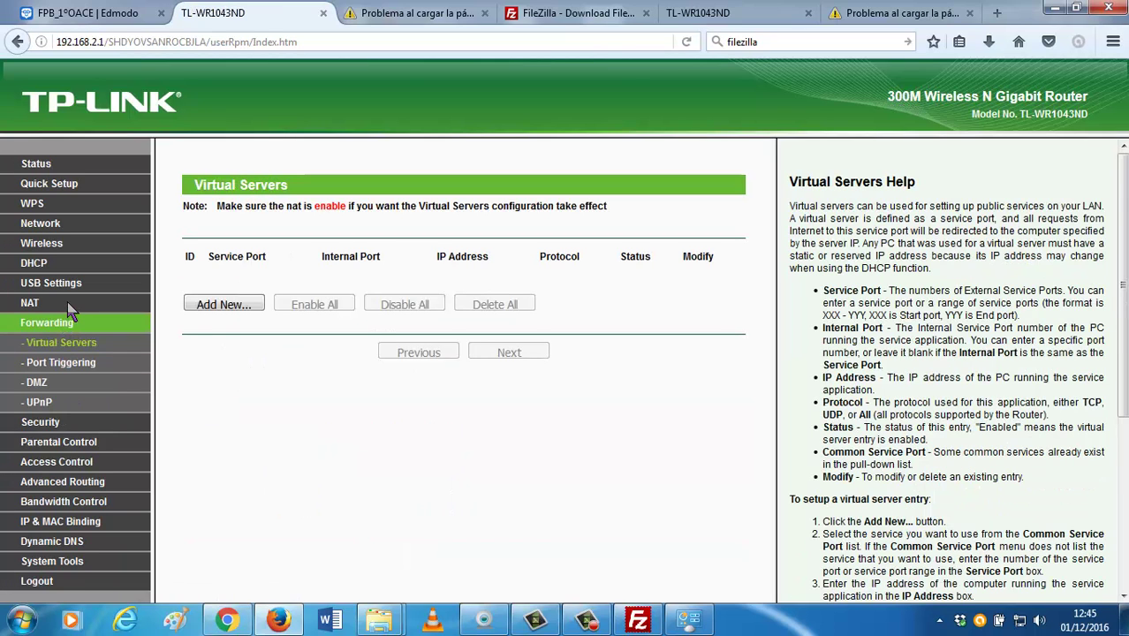
{"action": "left_click", "coordinate": [30, 306]}
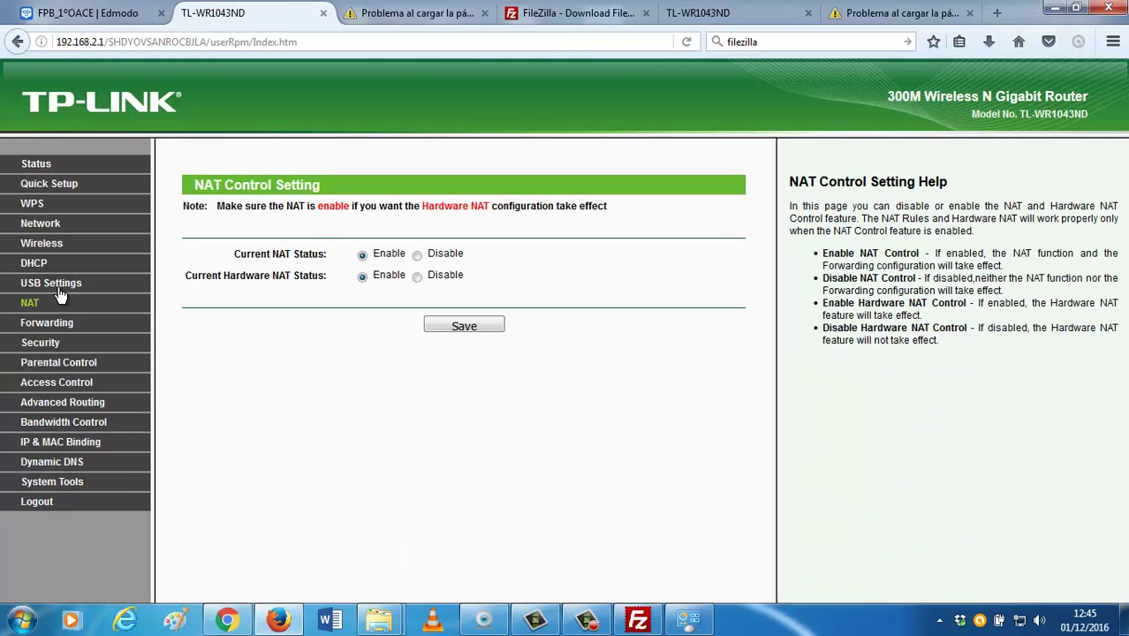
{"action": "left_click", "coordinate": [60, 285]}
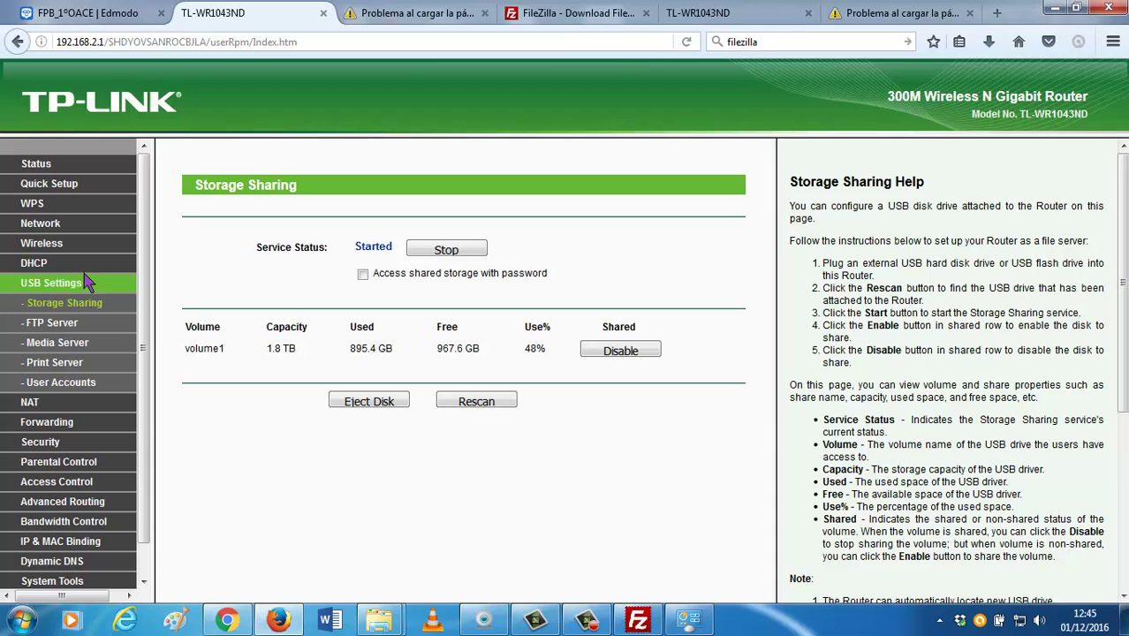
View DHCP, then the FTP Server page: started, port 21, sharing volume1/Películas.
{"action": "left_click", "coordinate": [42, 265]}
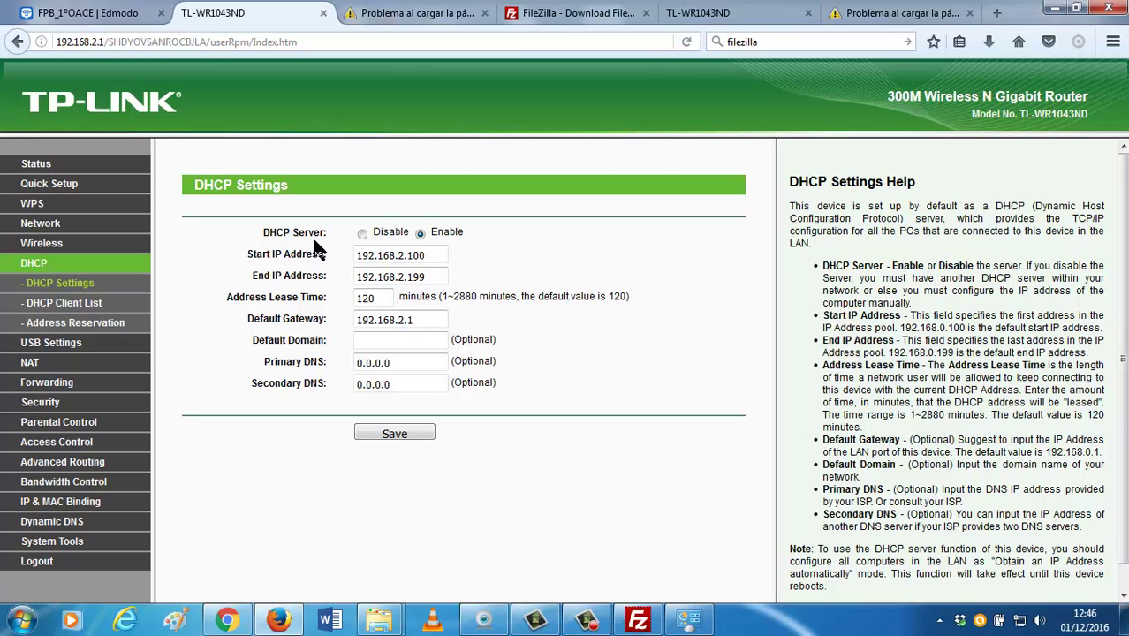
{"action": "left_click", "coordinate": [66, 344]}
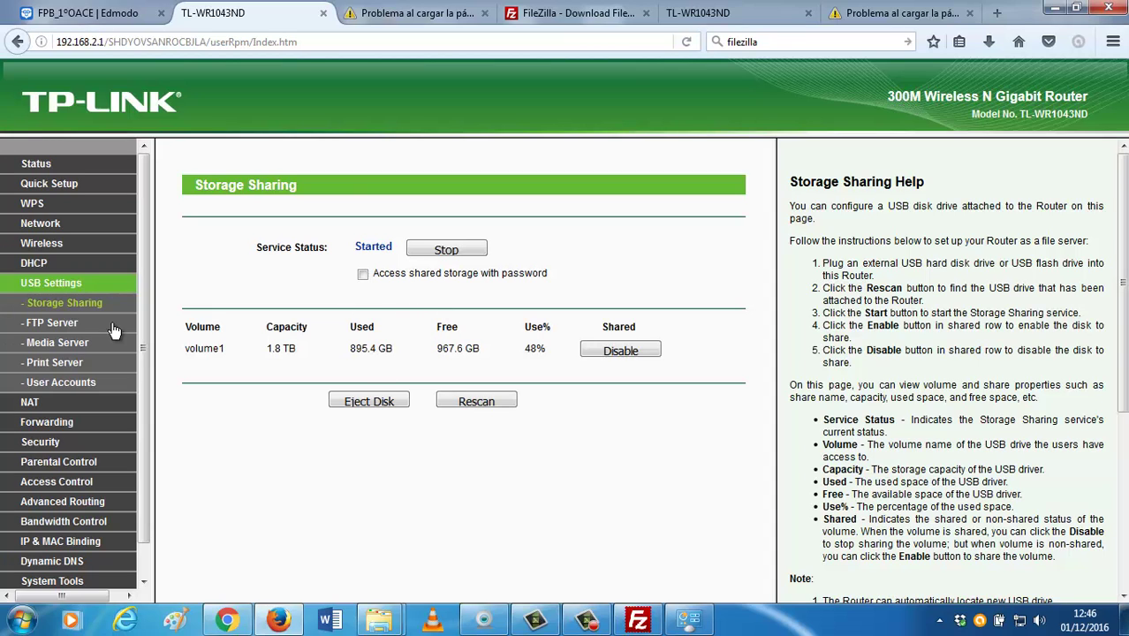
{"action": "left_click", "coordinate": [51, 323]}
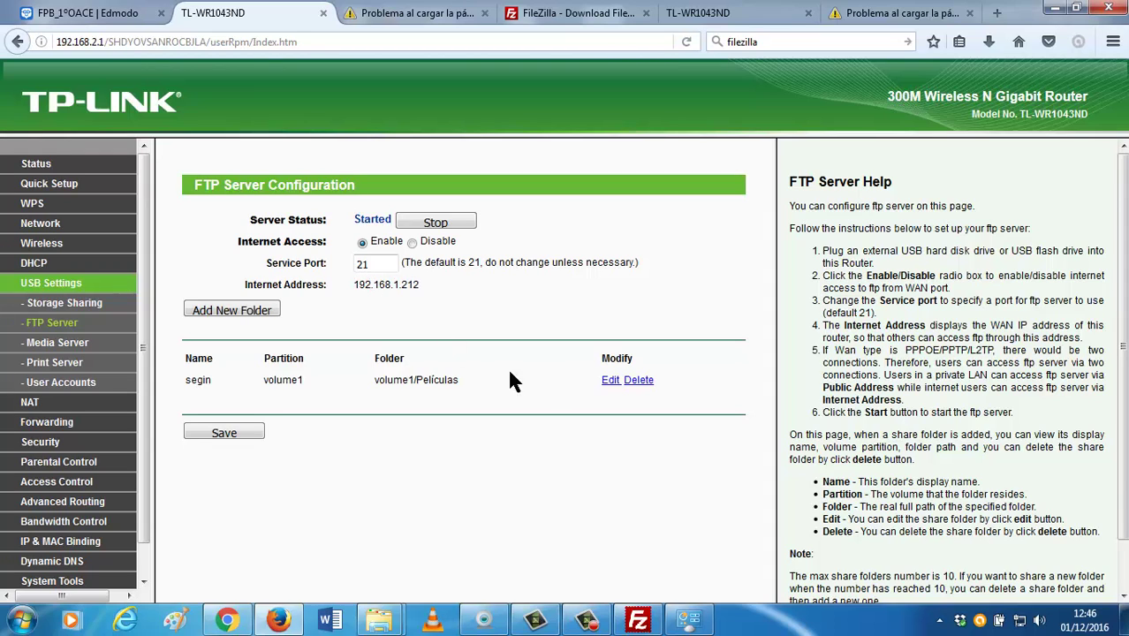
Review the Media Server, Print Server, User Accounts and Storage Sharing pages.
{"action": "left_click", "coordinate": [63, 349]}
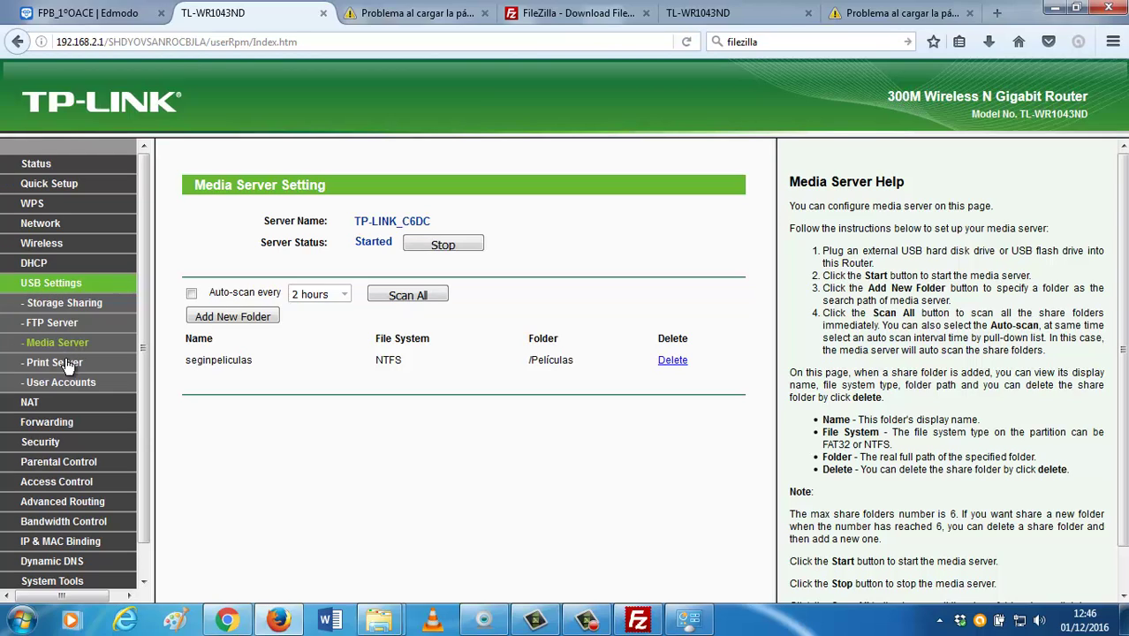
{"action": "left_click", "coordinate": [69, 362]}
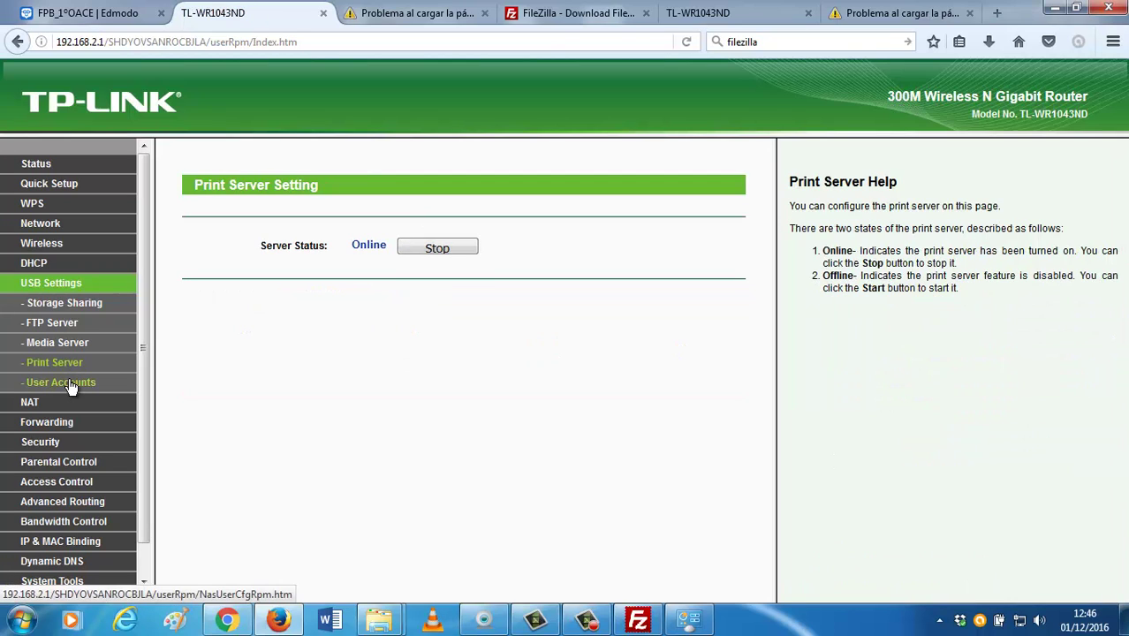
{"action": "left_click", "coordinate": [70, 384]}
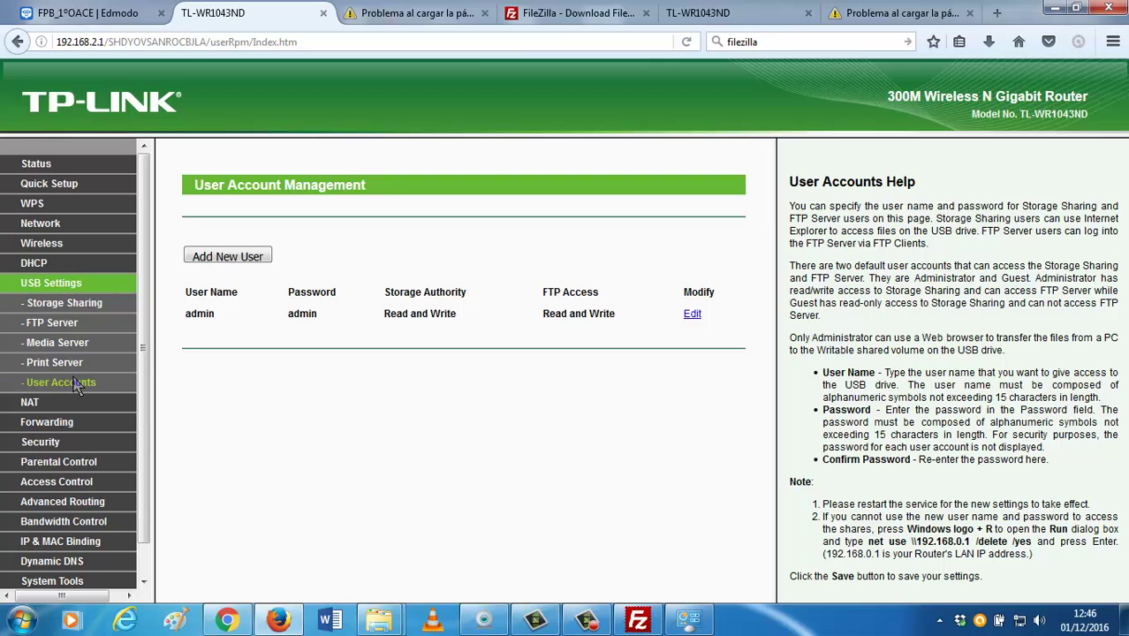
{"action": "left_click", "coordinate": [60, 308]}
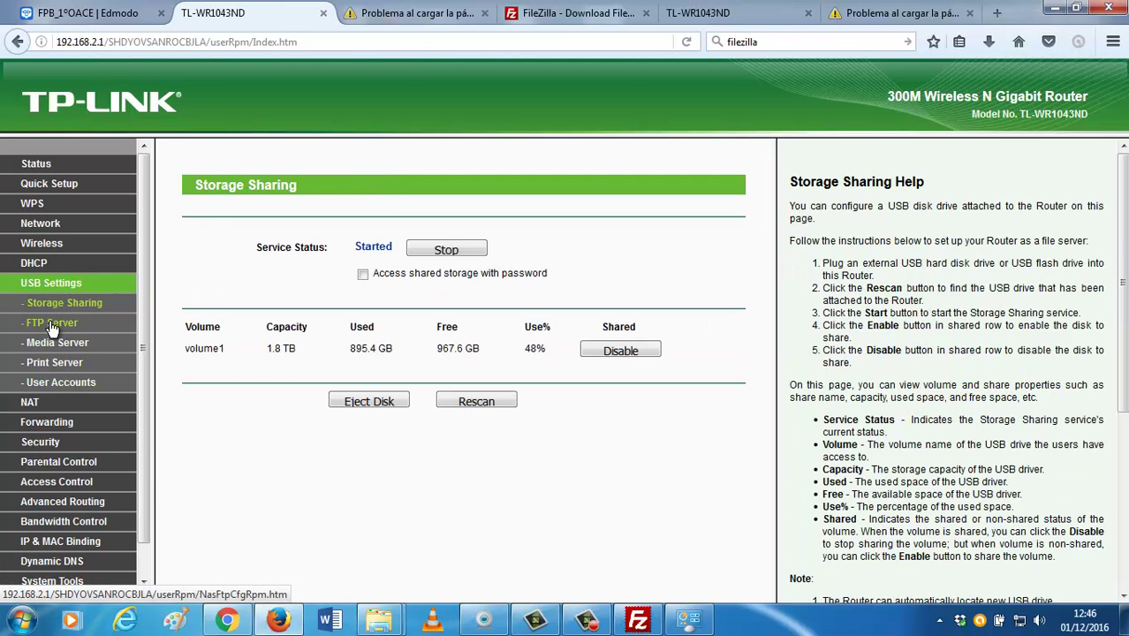
Return to the FTP Server page and open Equipo showing drives C: and D:.
{"action": "left_click", "coordinate": [51, 324]}
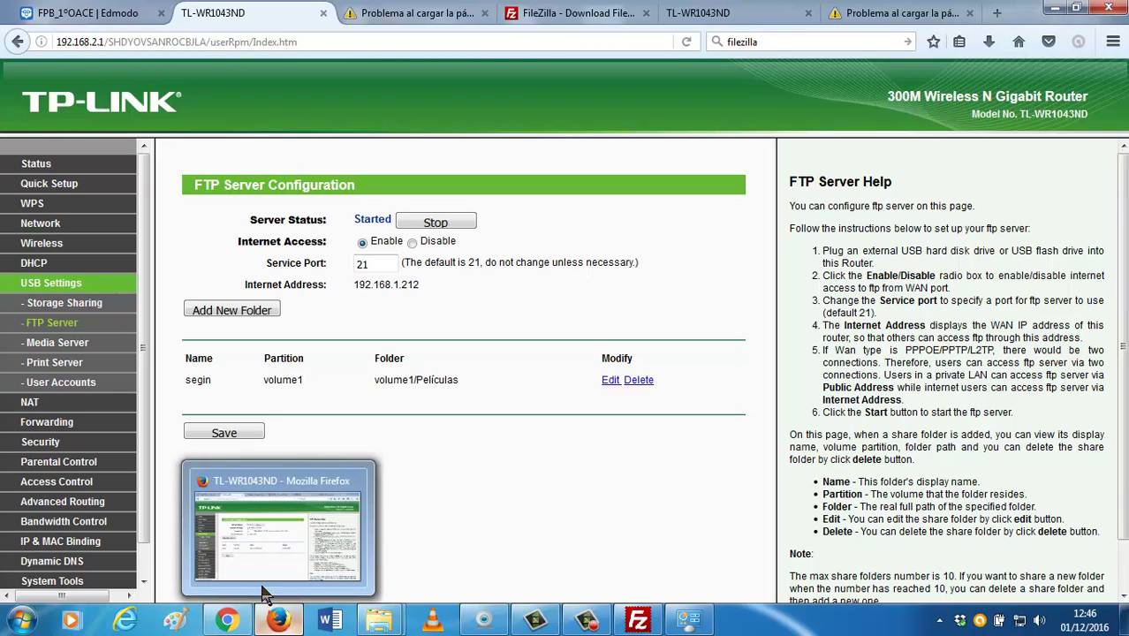
{"action": "left_click", "coordinate": [21, 619]}
{"action": "left_click", "coordinate": [243, 345]}
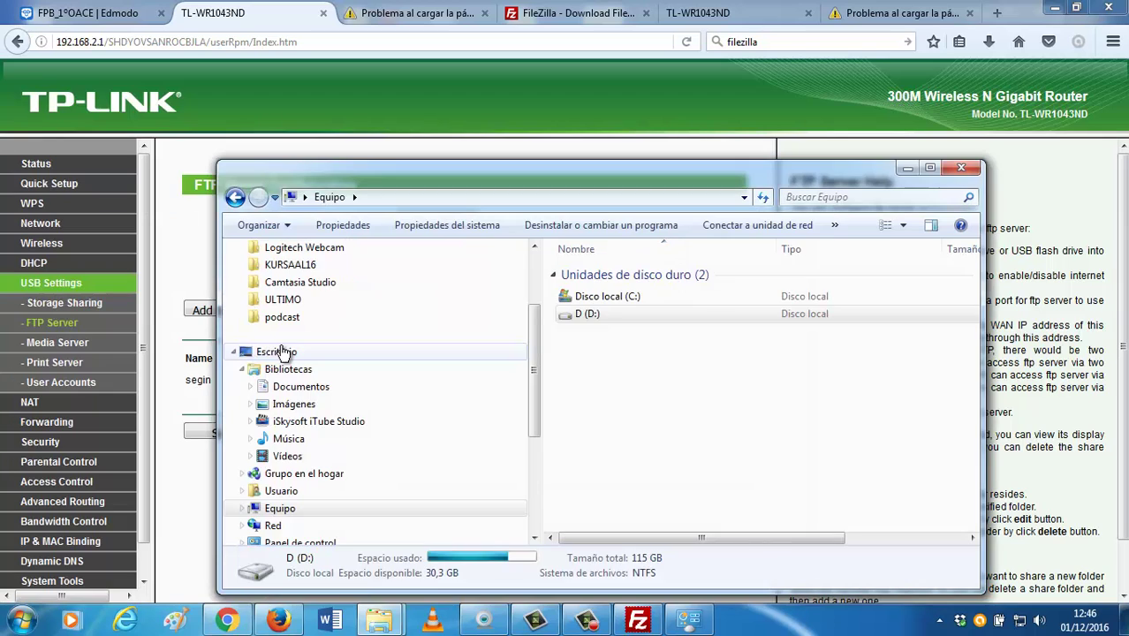
Maximize Explorer, collapse Bibliotecas and go to the Red network view.
{"action": "double_click", "coordinate": [463, 180]}
{"action": "left_click", "coordinate": [18, 204]}
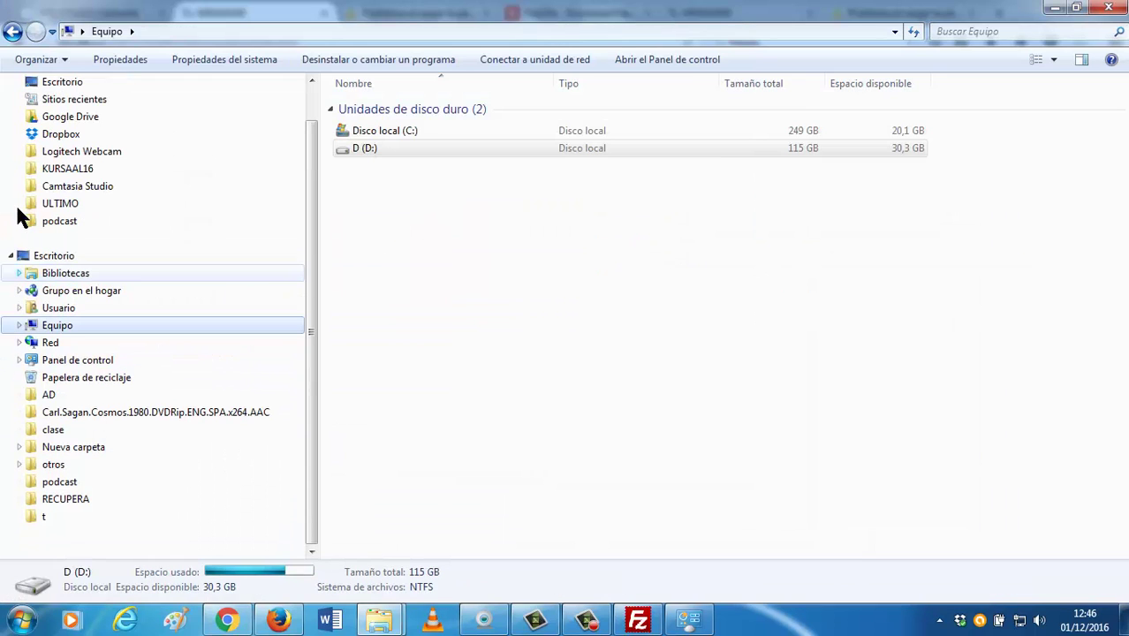
{"action": "left_click", "coordinate": [49, 345]}
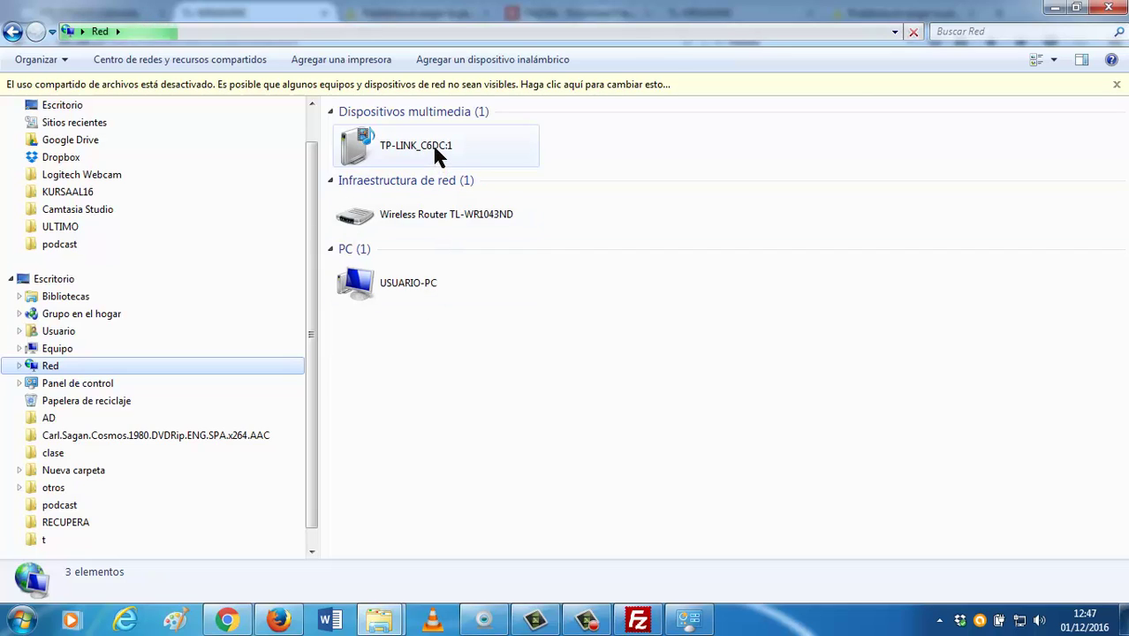
Turn on network discovery and open TP-LINK_C6DC:1 in Windows Media Player.
{"action": "left_click", "coordinate": [481, 88]}
{"action": "left_click", "coordinate": [508, 99]}
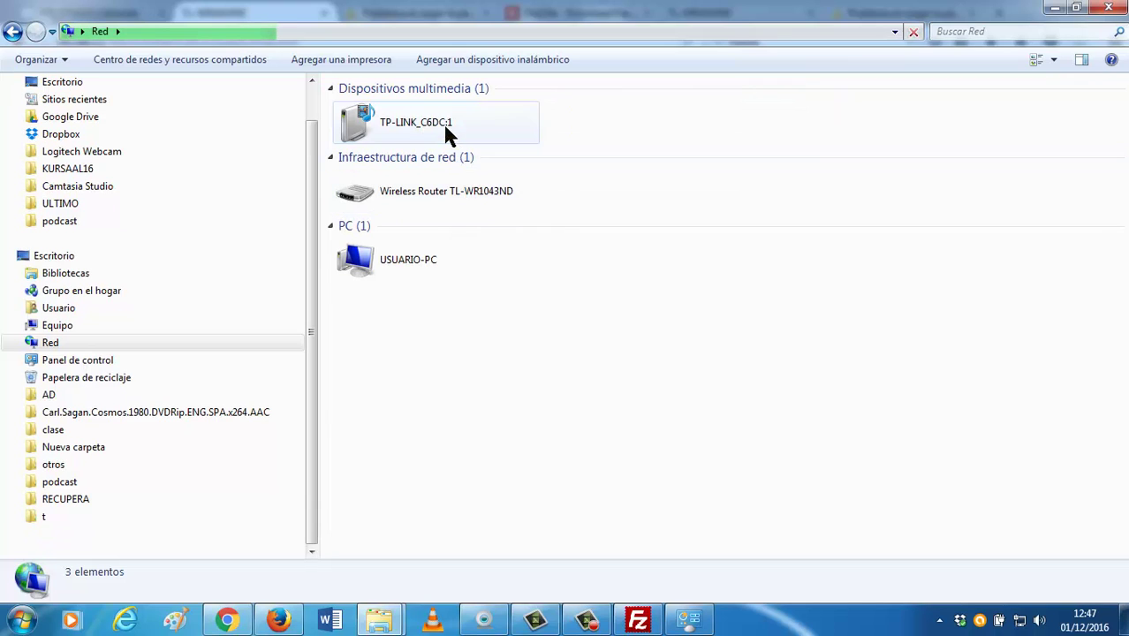
{"action": "left_click", "coordinate": [448, 134]}
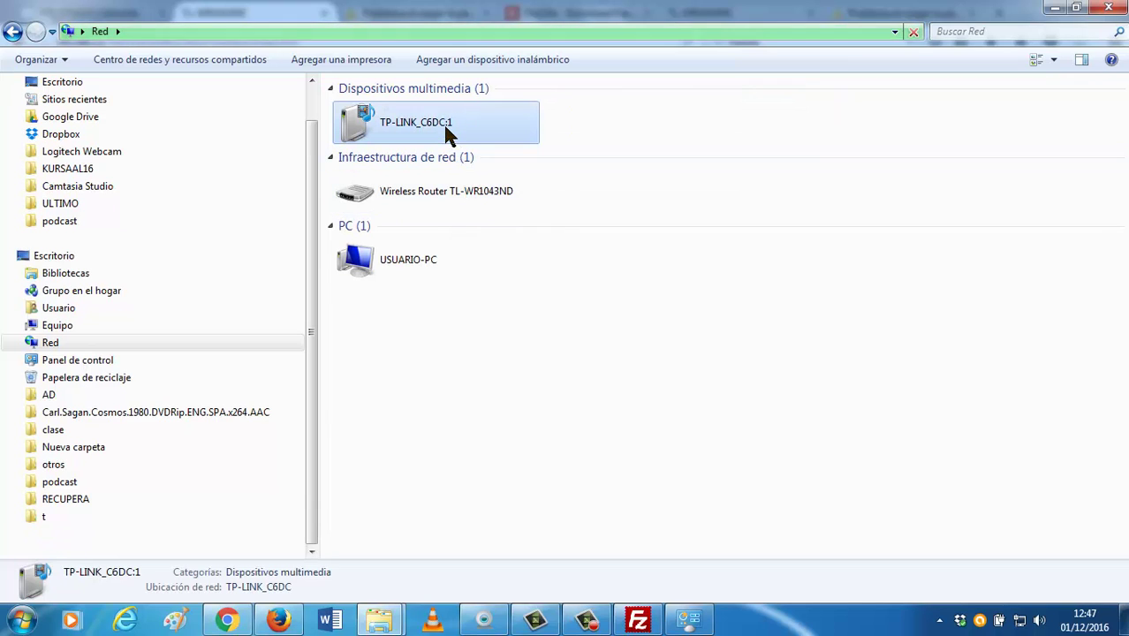
{"action": "double_click", "coordinate": [446, 128]}
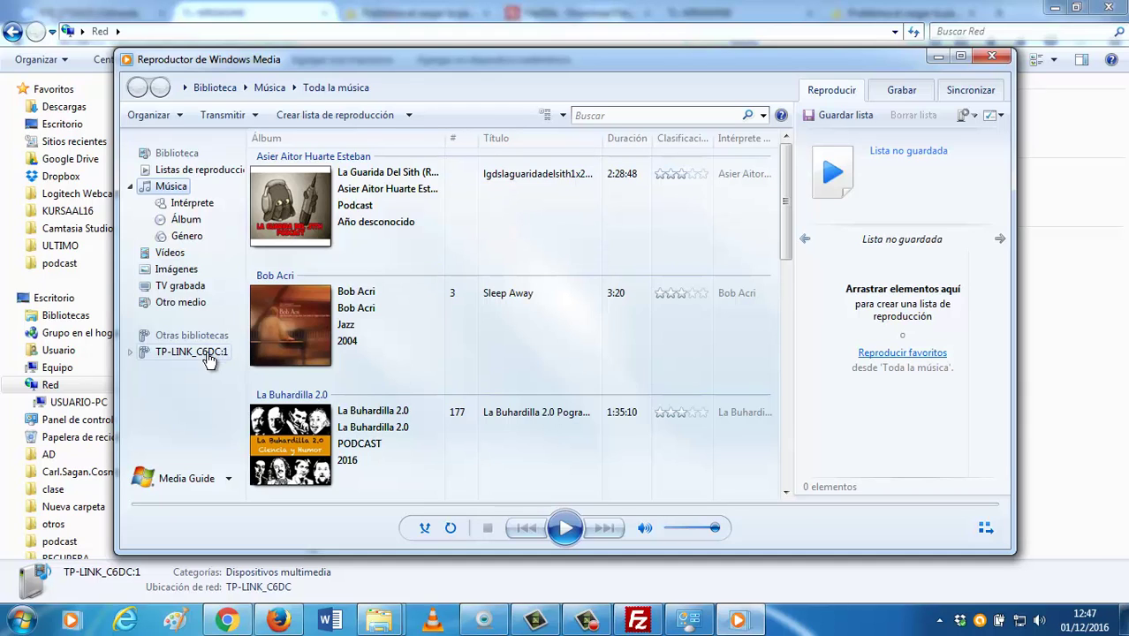
Reopen TP-LINK_C6DC:1 from Red and browse its Vídeos library, which lists no files.
{"action": "left_click", "coordinate": [586, 620]}
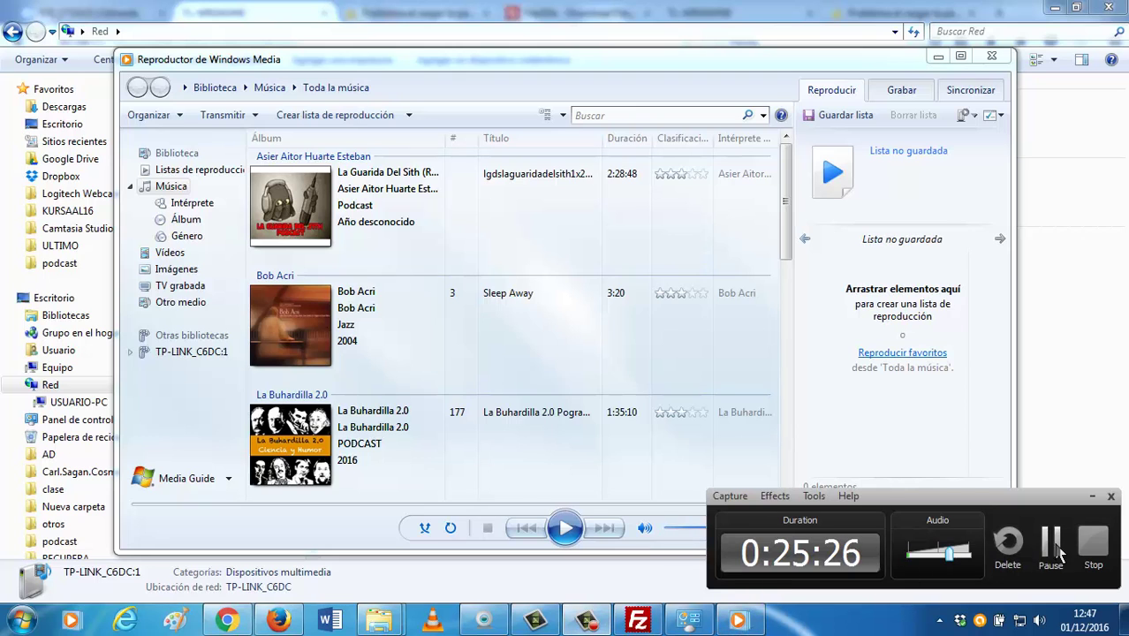
{"action": "left_click", "coordinate": [1049, 540]}
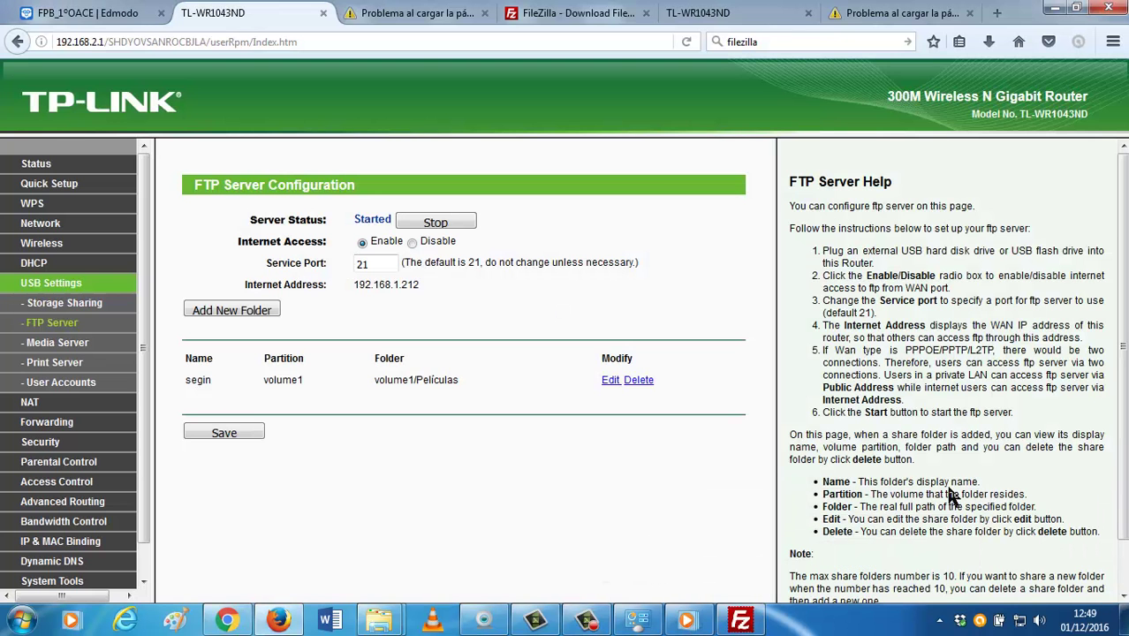
{"action": "left_click", "coordinate": [686, 620]}
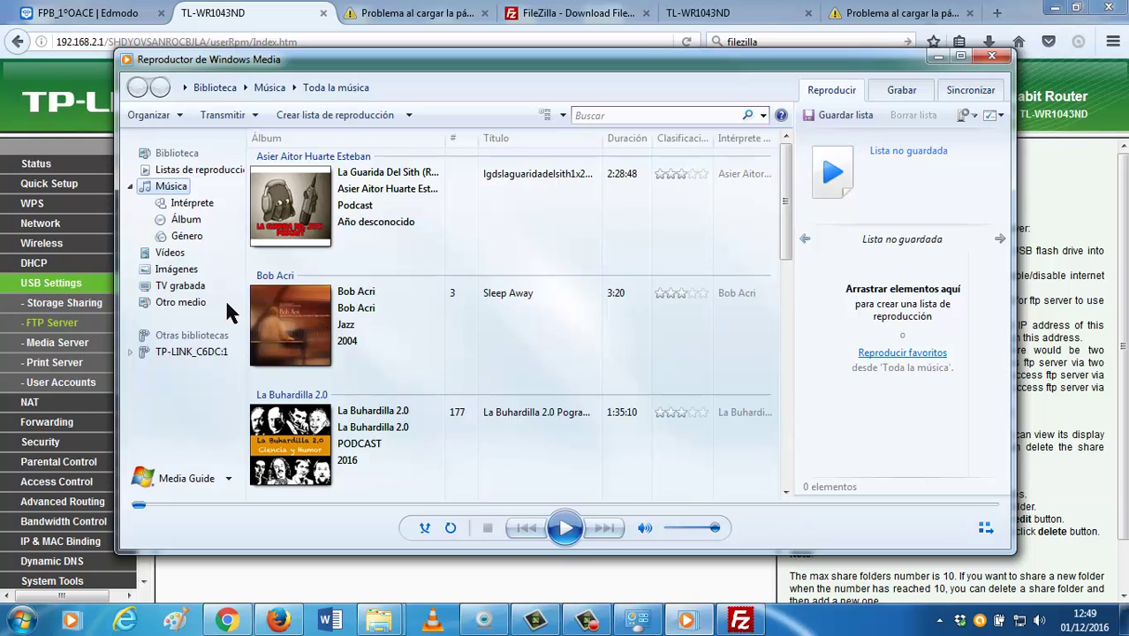
{"action": "mouse_move", "coordinate": [382, 620]}
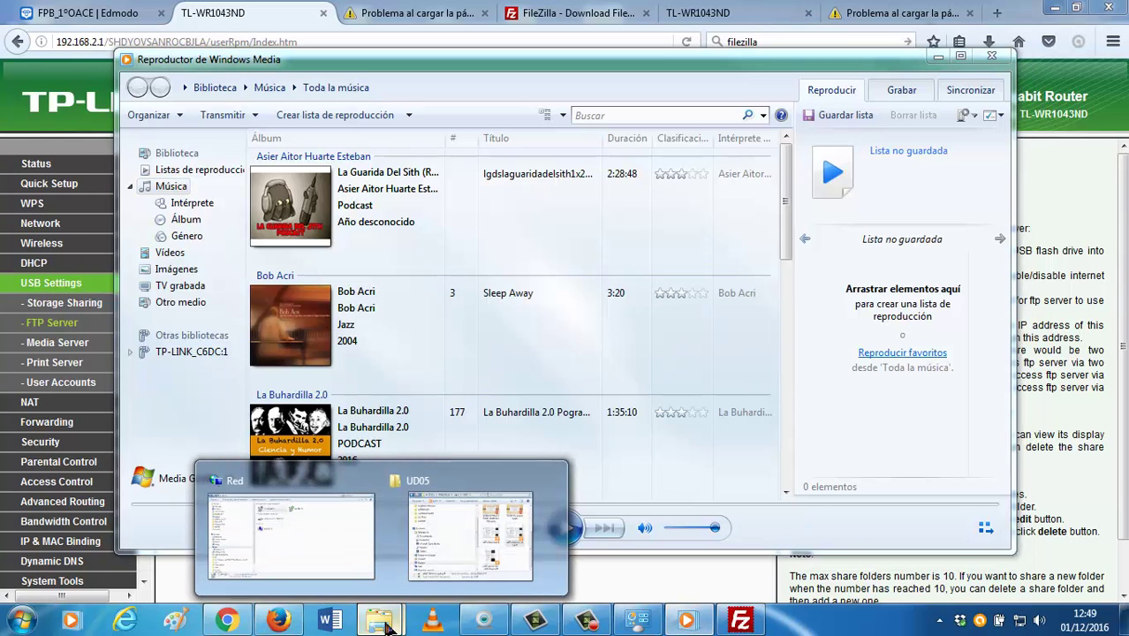
{"action": "left_click", "coordinate": [335, 547]}
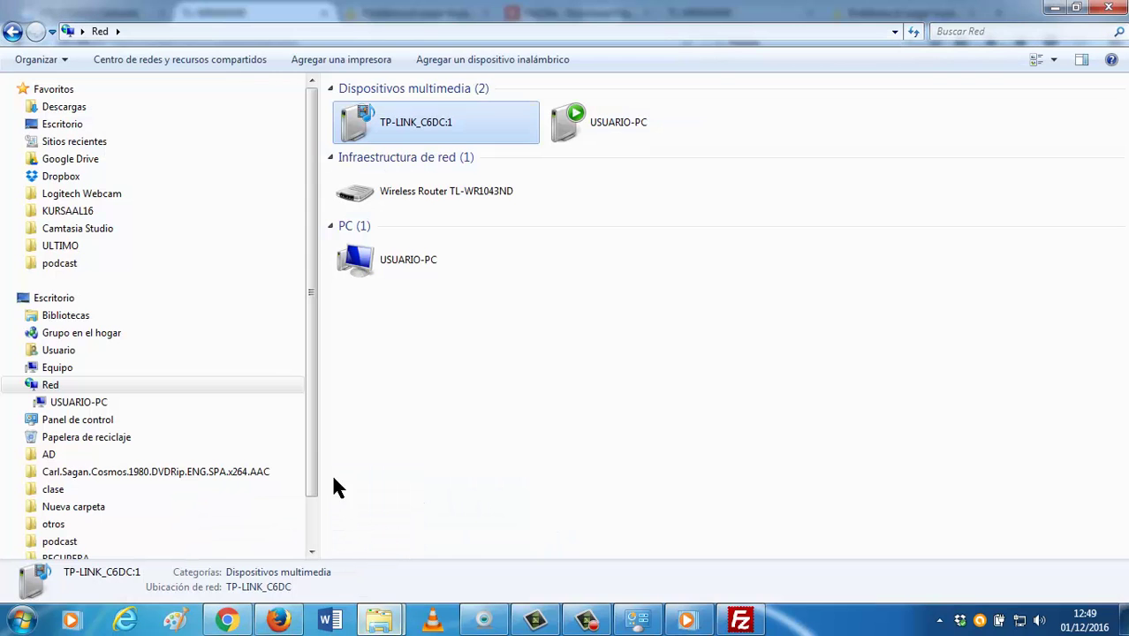
{"action": "double_click", "coordinate": [439, 128]}
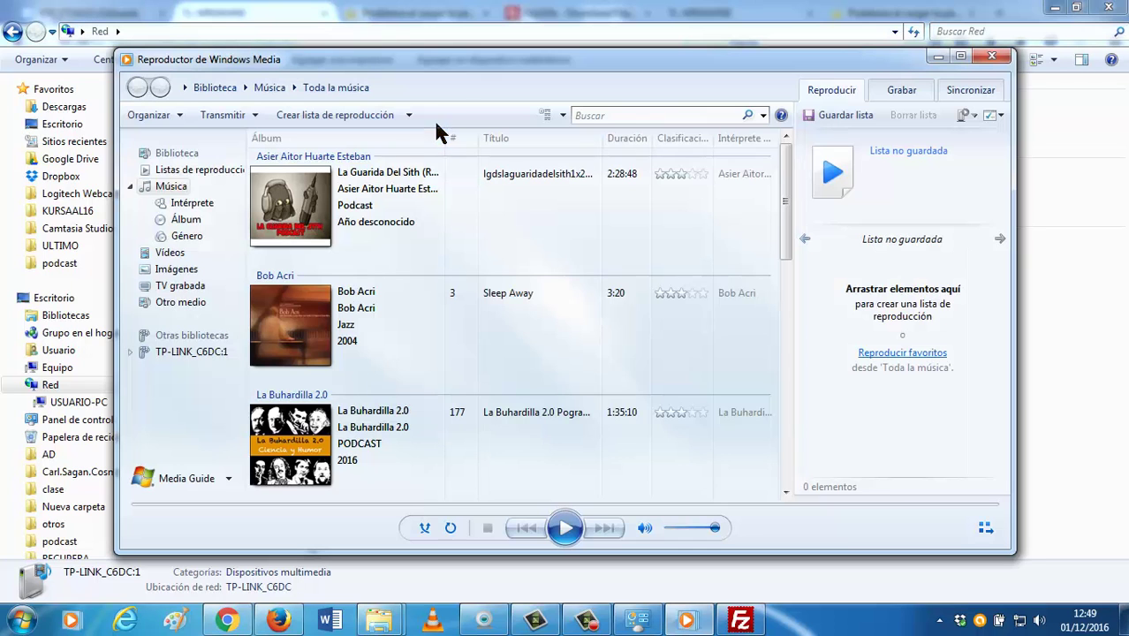
{"action": "left_click", "coordinate": [191, 352]}
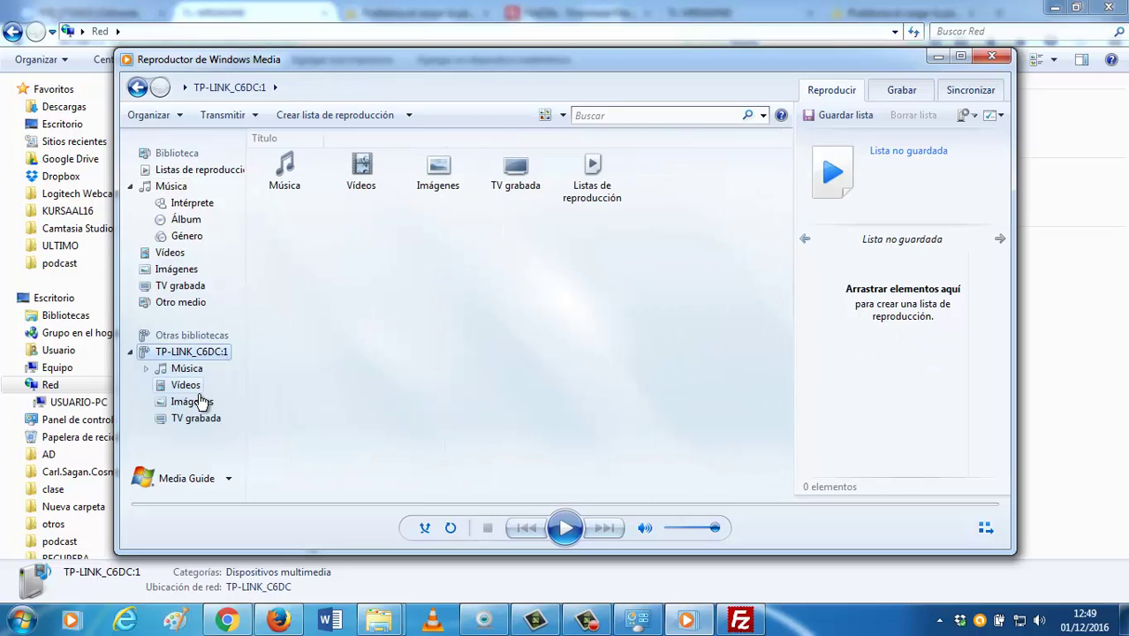
{"action": "left_click", "coordinate": [194, 388]}
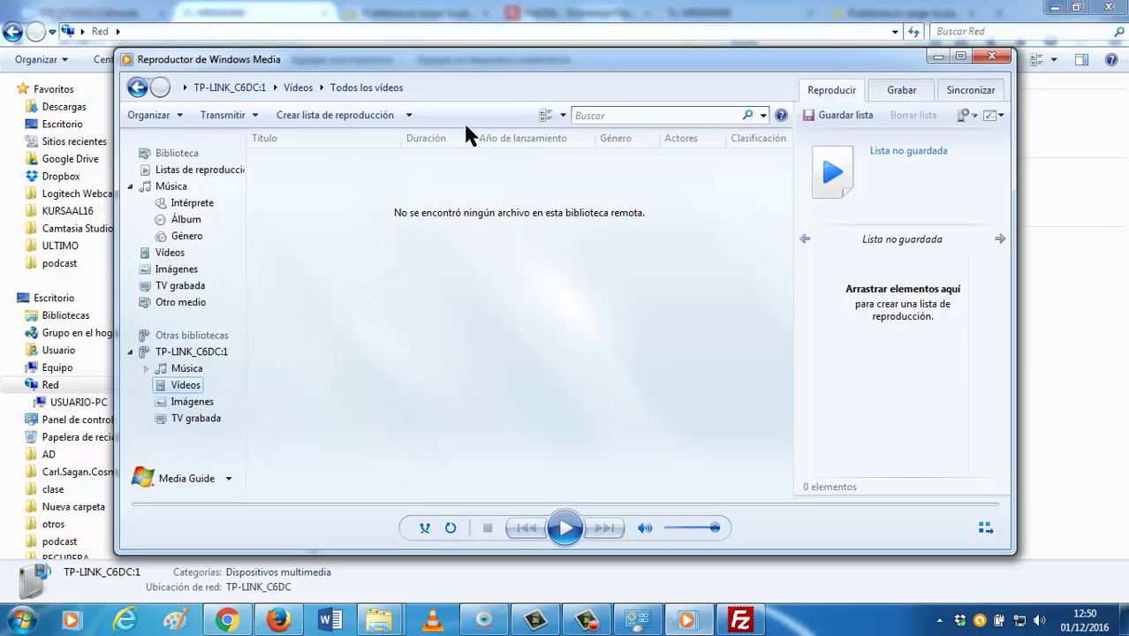
Try opening the Wireless Router TL-WR1043ND device, dismiss the disconnection error, and reopen the media library.
{"action": "left_click_drag", "start_coordinate": [444, 60], "coordinate": [462, 247]}
{"action": "left_click", "coordinate": [483, 197]}
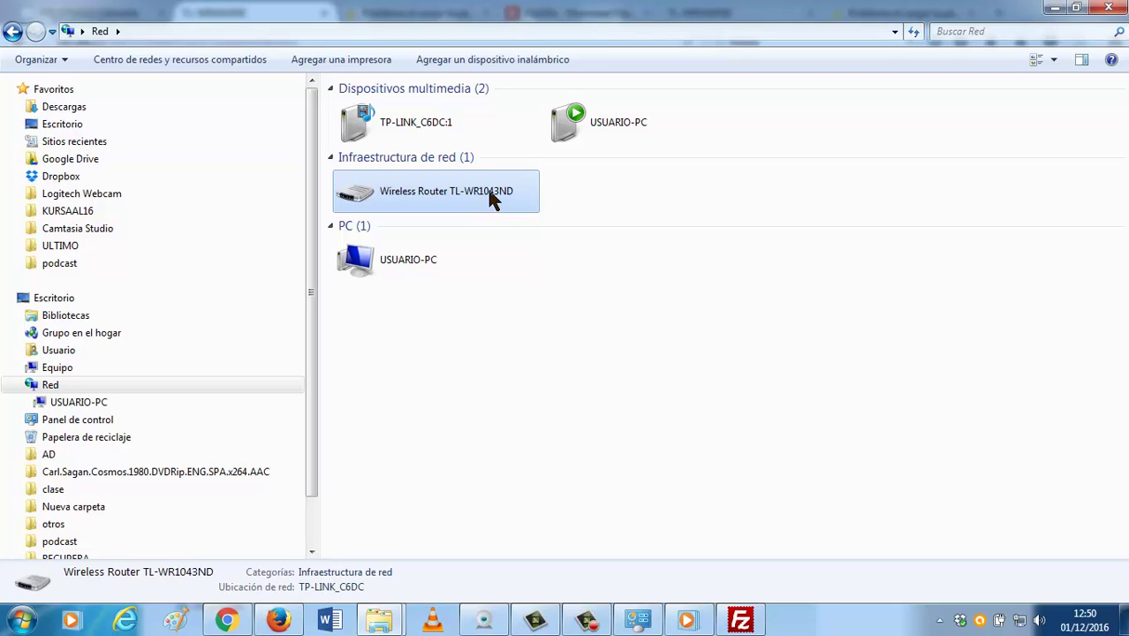
{"action": "double_click", "coordinate": [493, 196]}
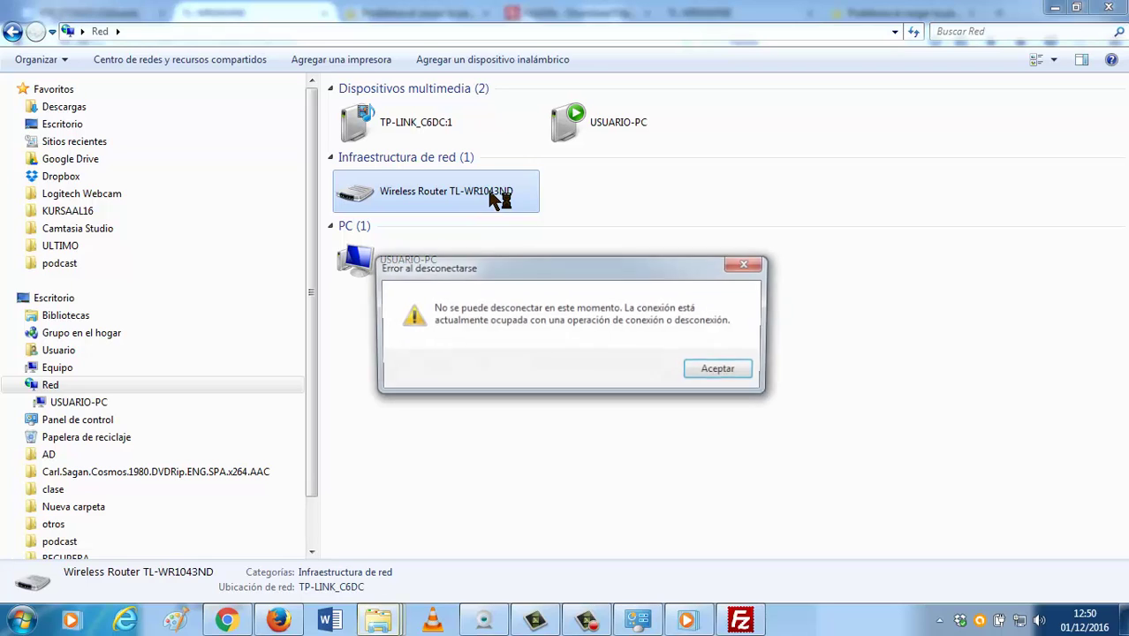
{"action": "left_click", "coordinate": [720, 371]}
{"action": "double_click", "coordinate": [440, 125]}
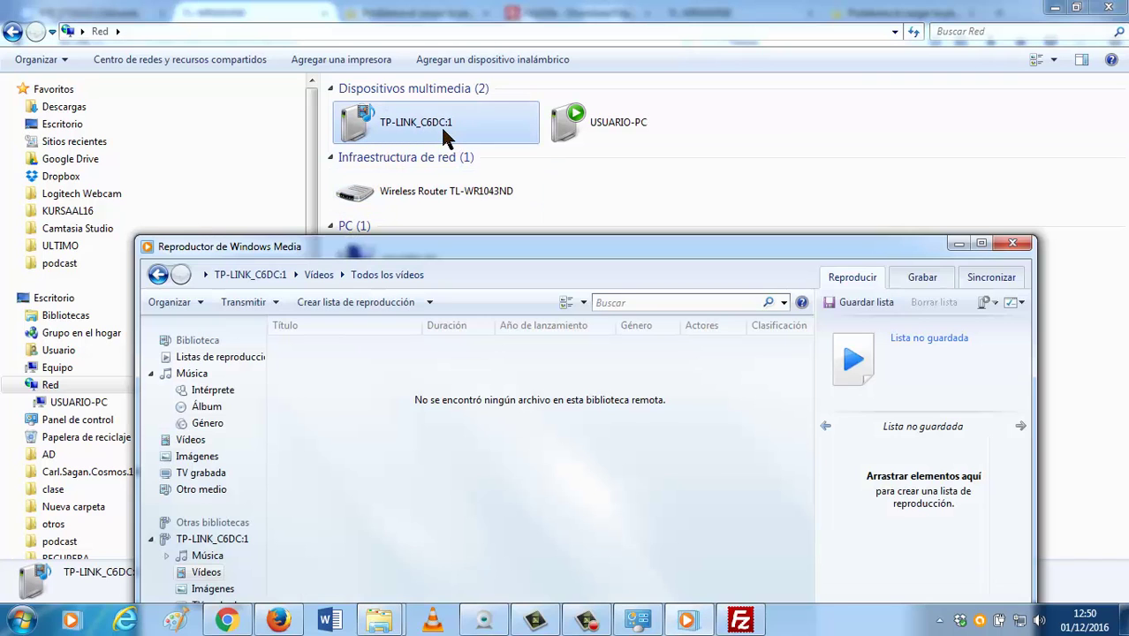
{"action": "left_click_drag", "start_coordinate": [491, 249], "coordinate": [494, 80]}
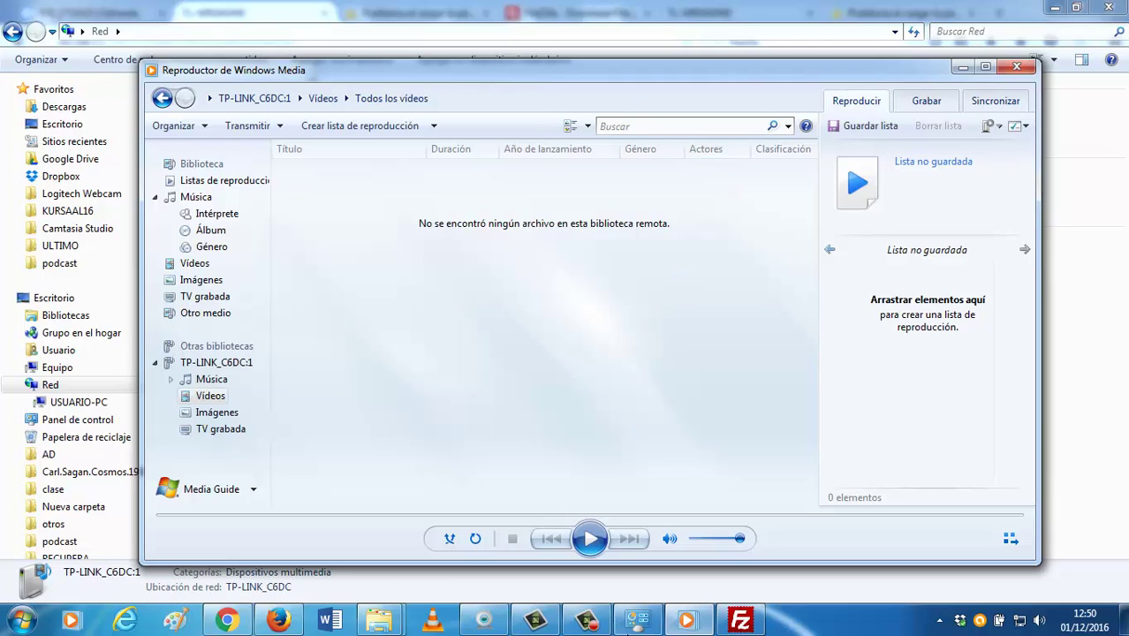
{"action": "left_click", "coordinate": [742, 620]}
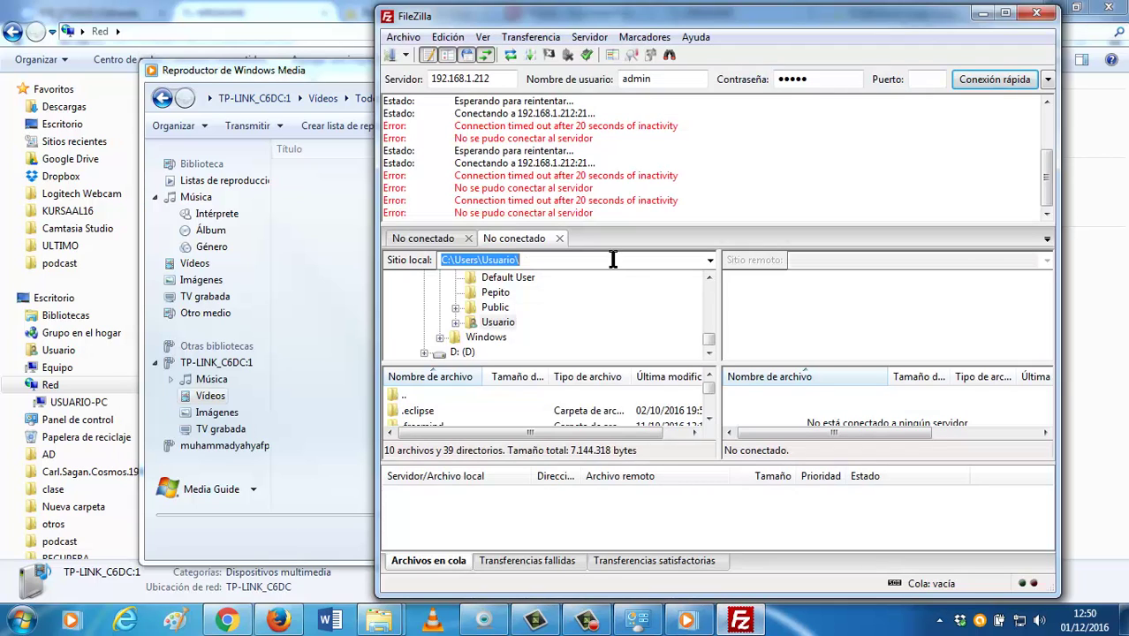
{"action": "left_click", "coordinate": [643, 188]}
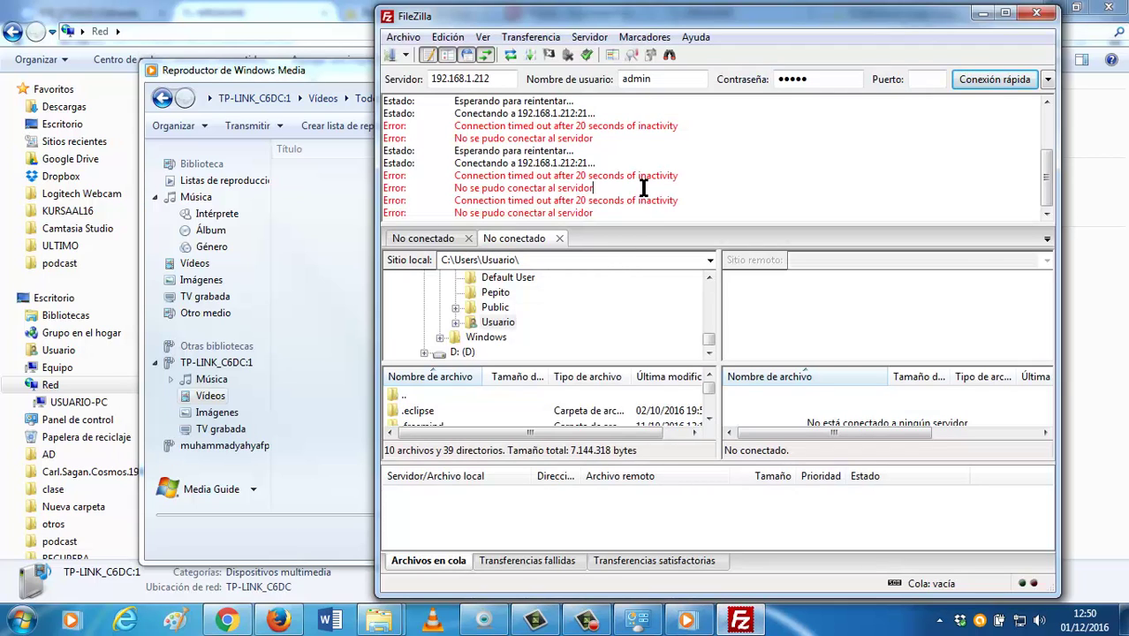
{"action": "scroll", "coordinate": [643, 188], "scroll_direction": "up", "scroll_amount": 2}
{"action": "scroll", "coordinate": [643, 188], "scroll_direction": "down", "scroll_amount": 2}
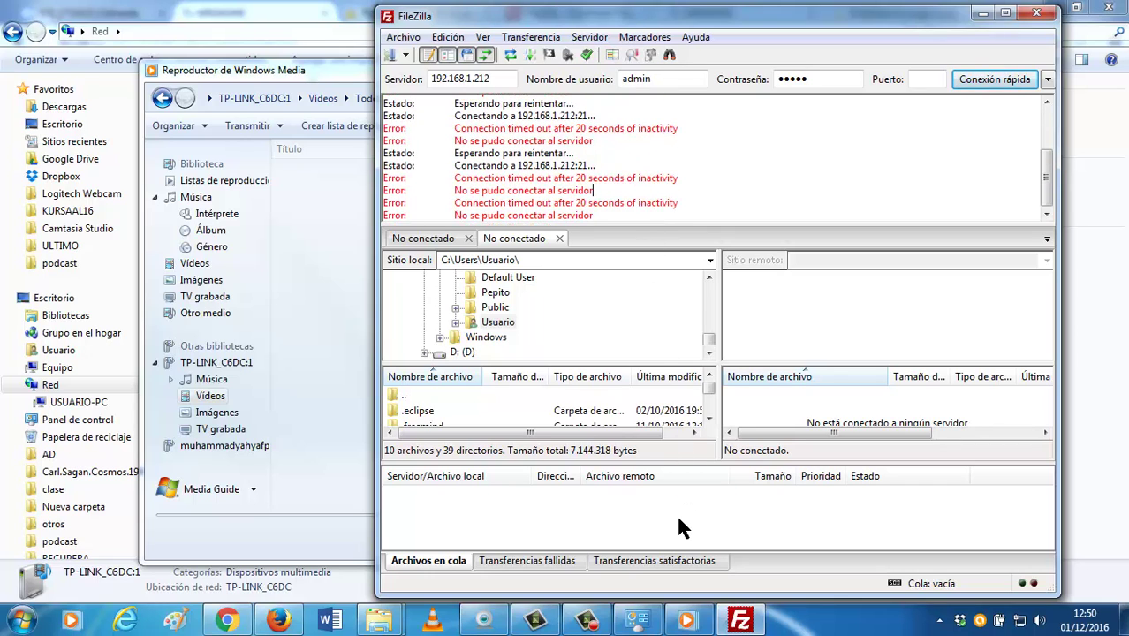
{"action": "left_click", "coordinate": [505, 618]}
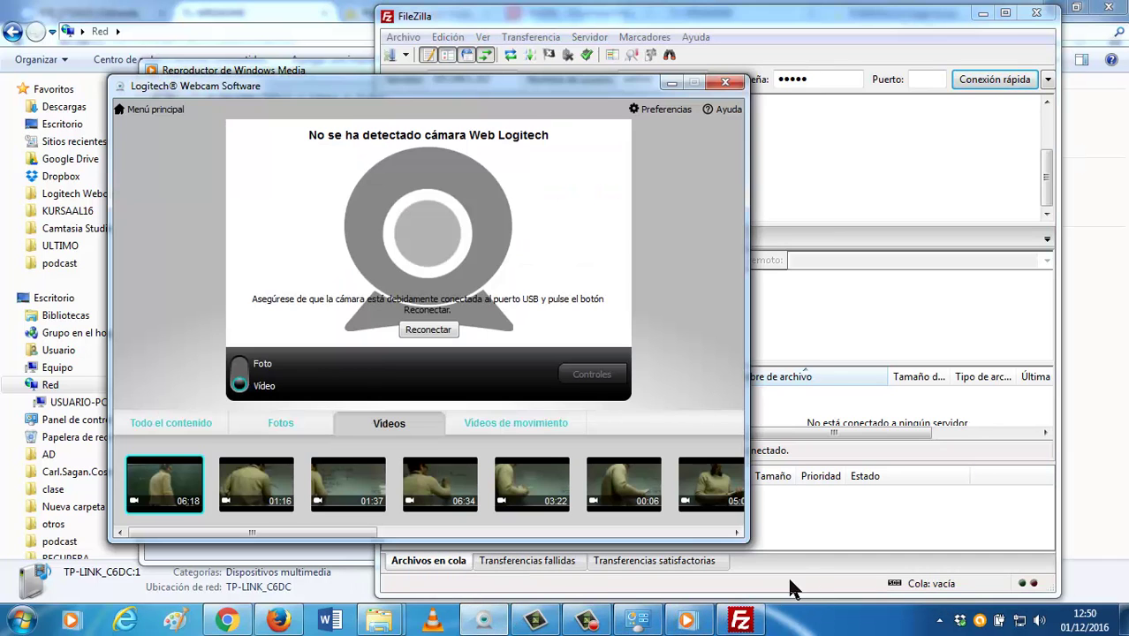
{"action": "left_click", "coordinate": [670, 81]}
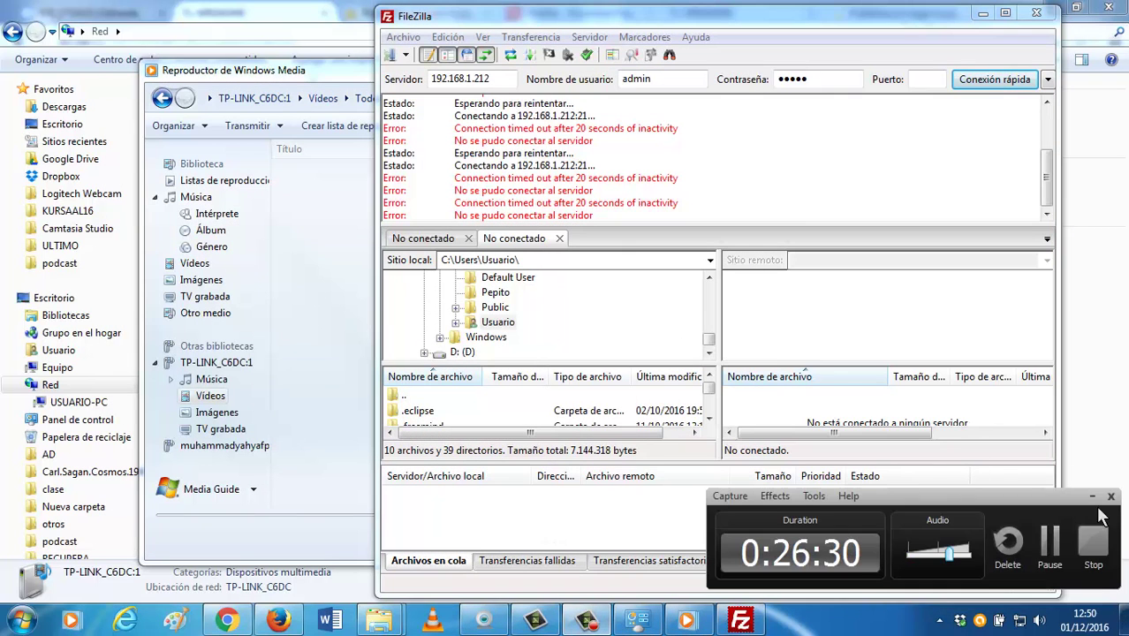